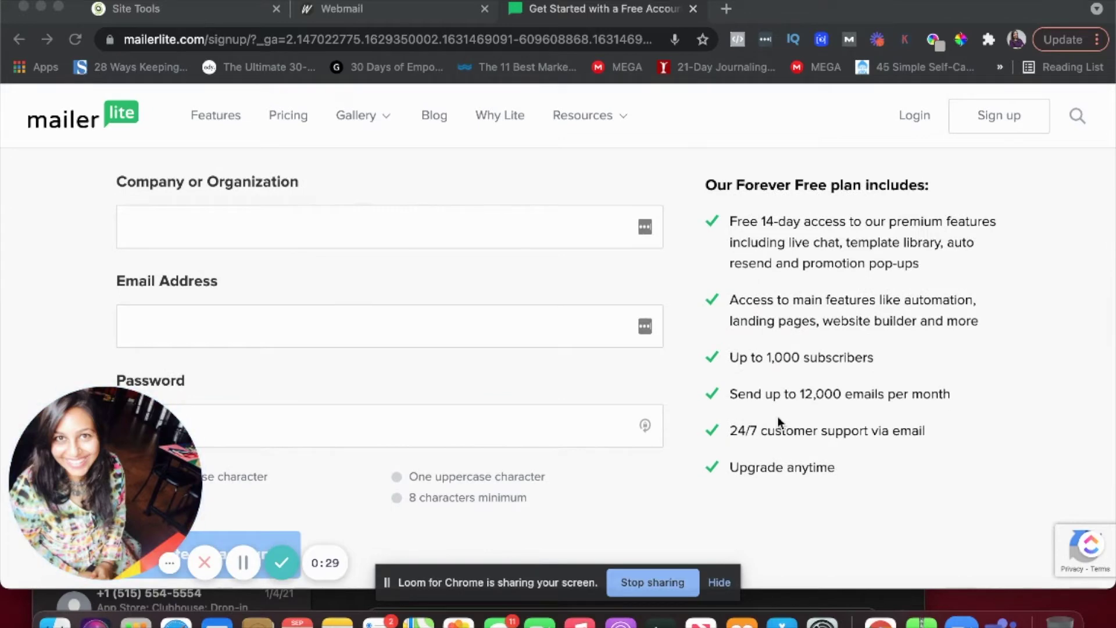
# Fill in the company name from autofill and enter the account e-mail address
pyautogui.scroll(1, 777, 416)
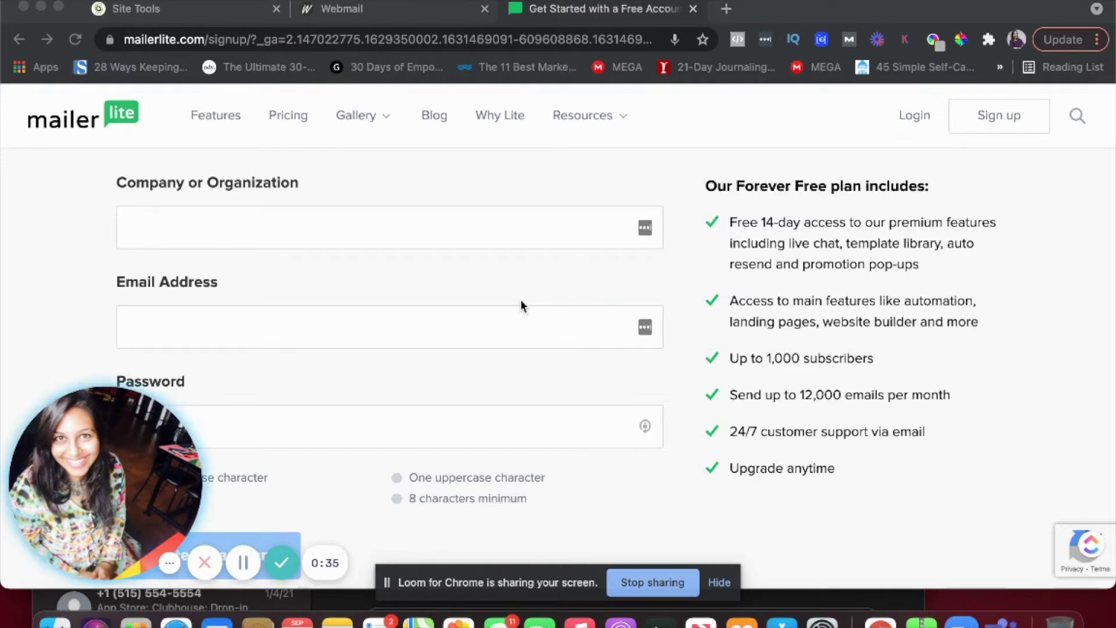
pyautogui.scroll(-4, 330, 293)
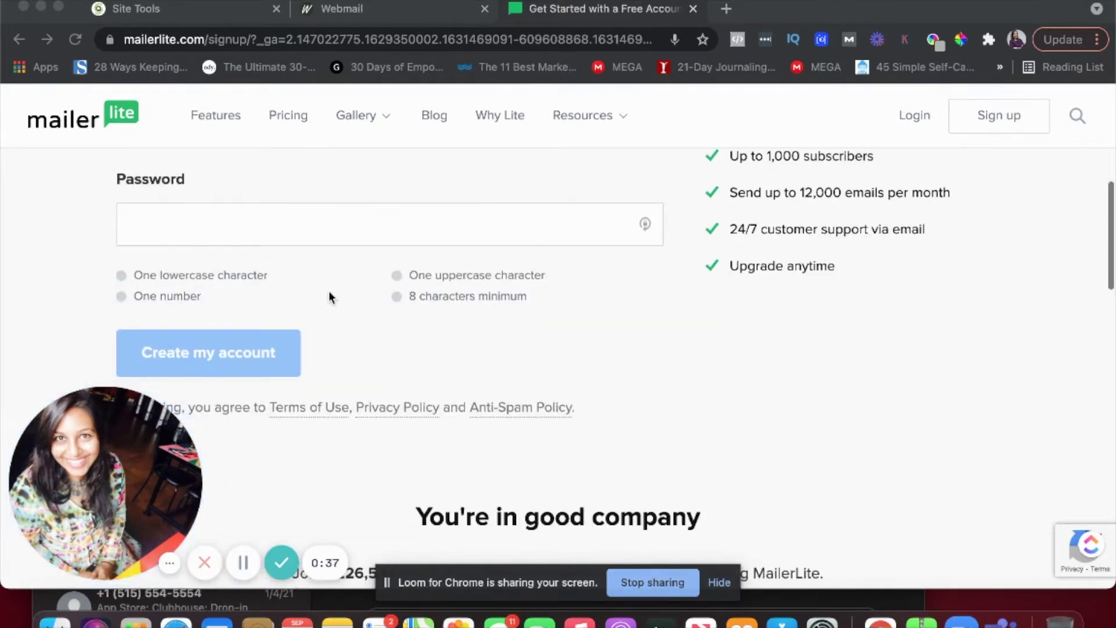
pyautogui.scroll(1, 329, 297)
pyautogui.scroll(-1, 329, 298)
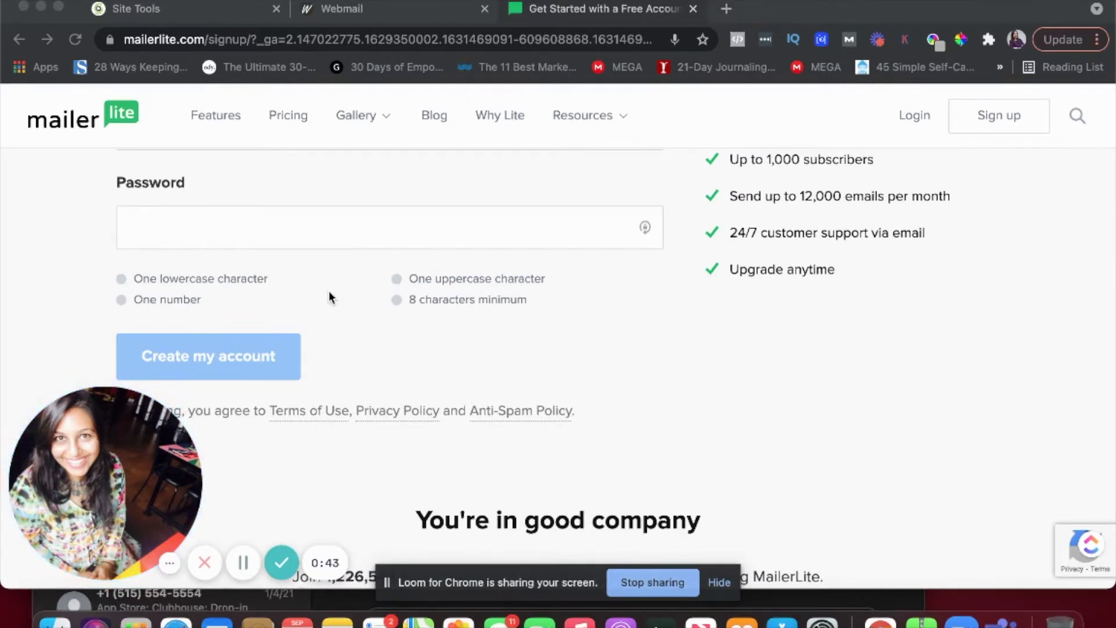
pyautogui.scroll(3, 329, 298)
pyautogui.scroll(1, 329, 298)
pyautogui.click(322, 287)
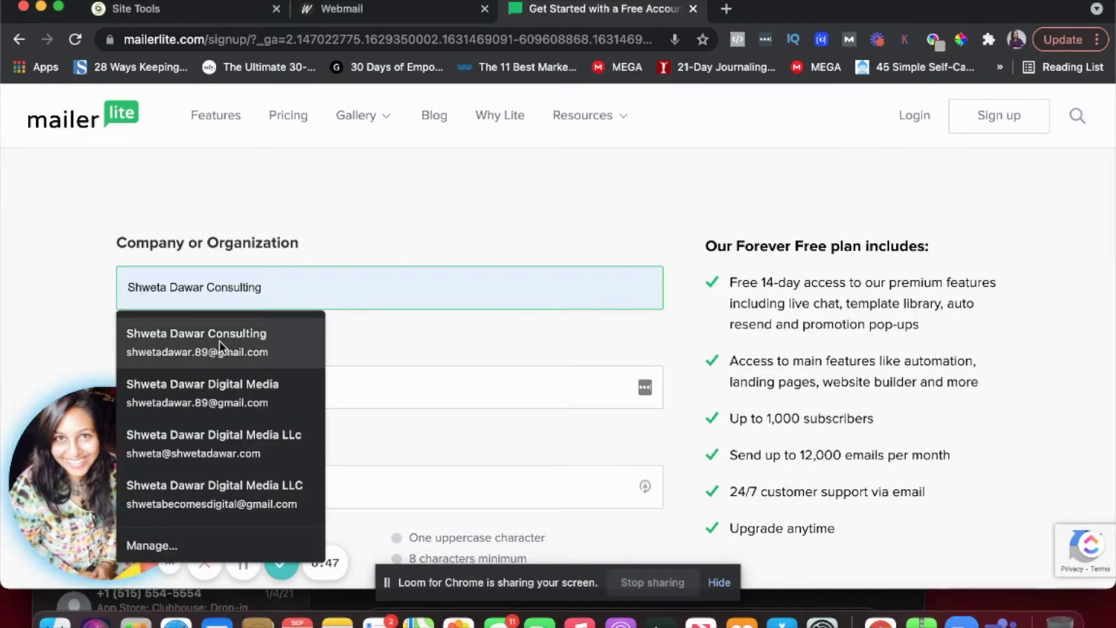
pyautogui.click(219, 341)
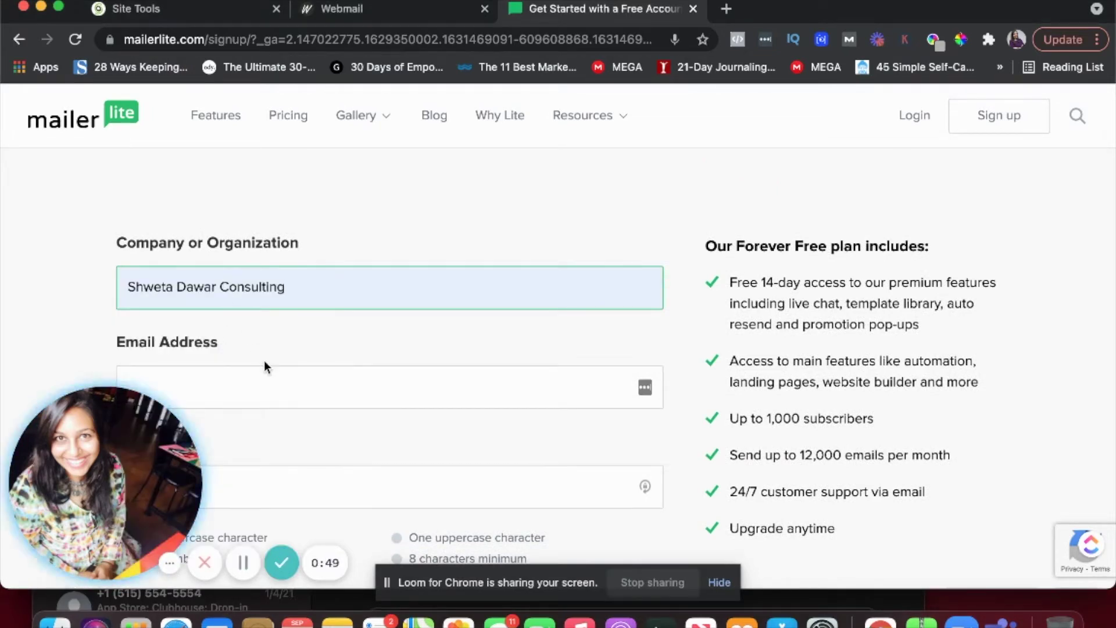
pyautogui.click(275, 388)
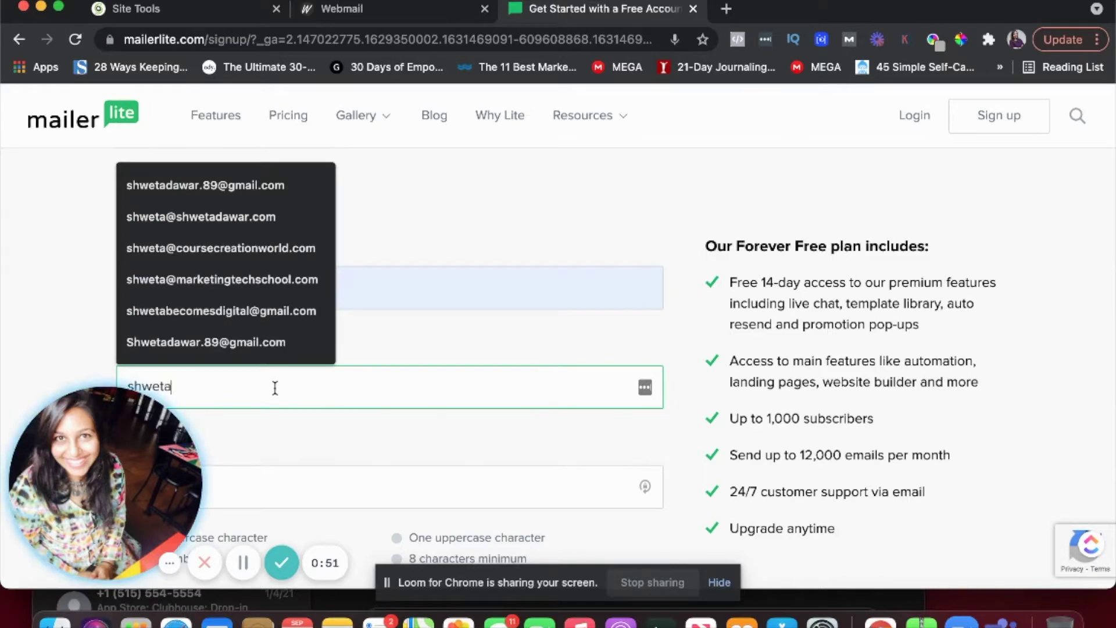
pyautogui.press('Escape')
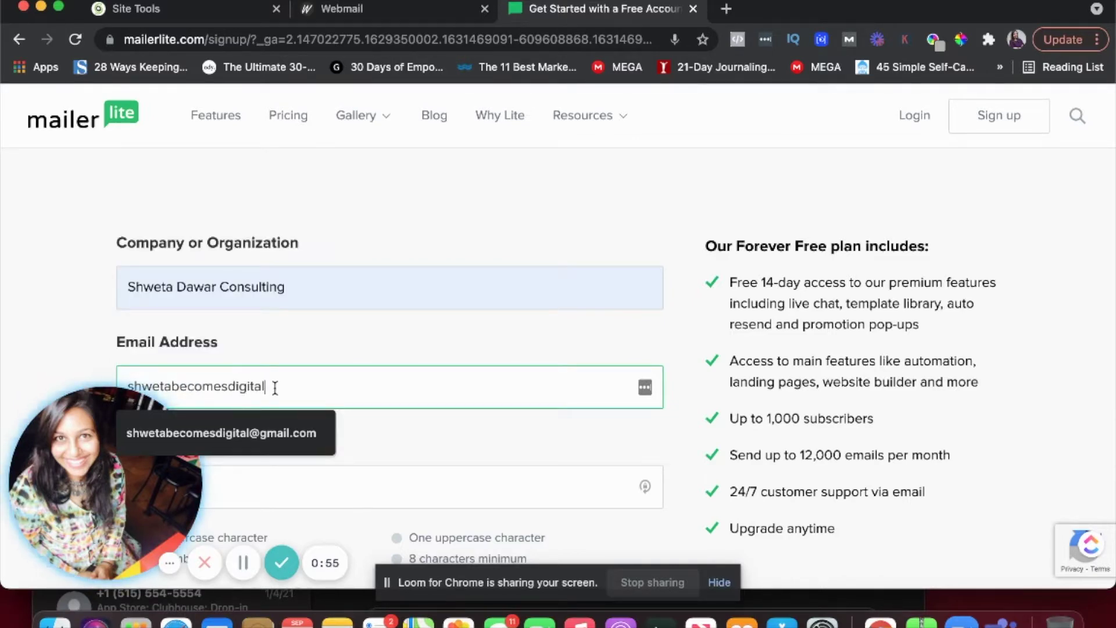
pyautogui.click(221, 430)
# Enter a secure account password and submit the sign-up form
pyautogui.scroll(-5, 324, 391)
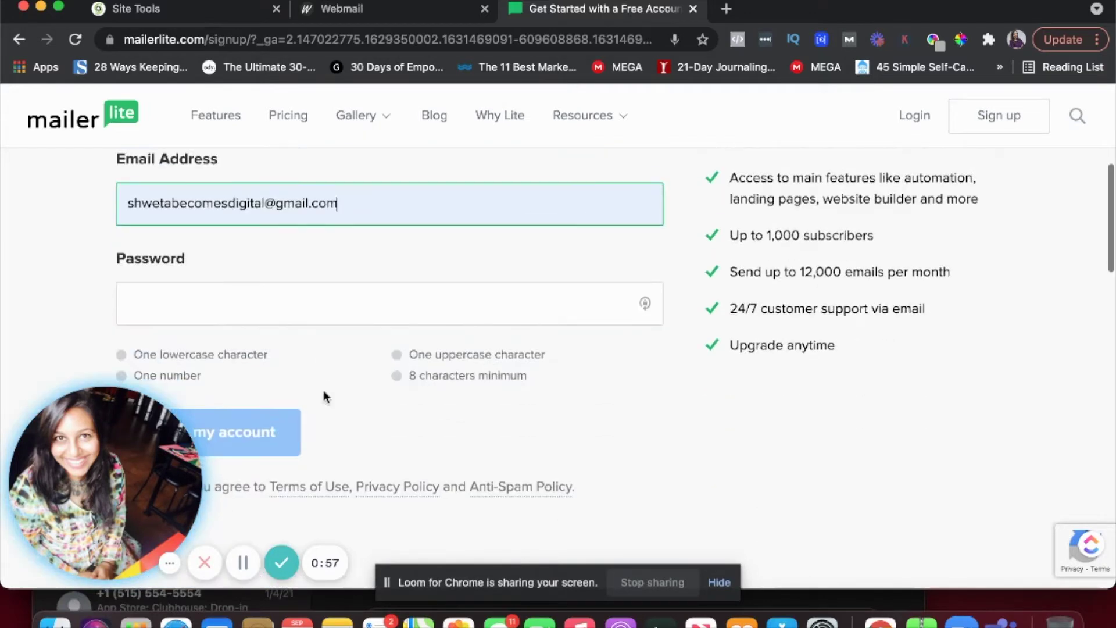
pyautogui.click(304, 310)
pyautogui.write('•••••')
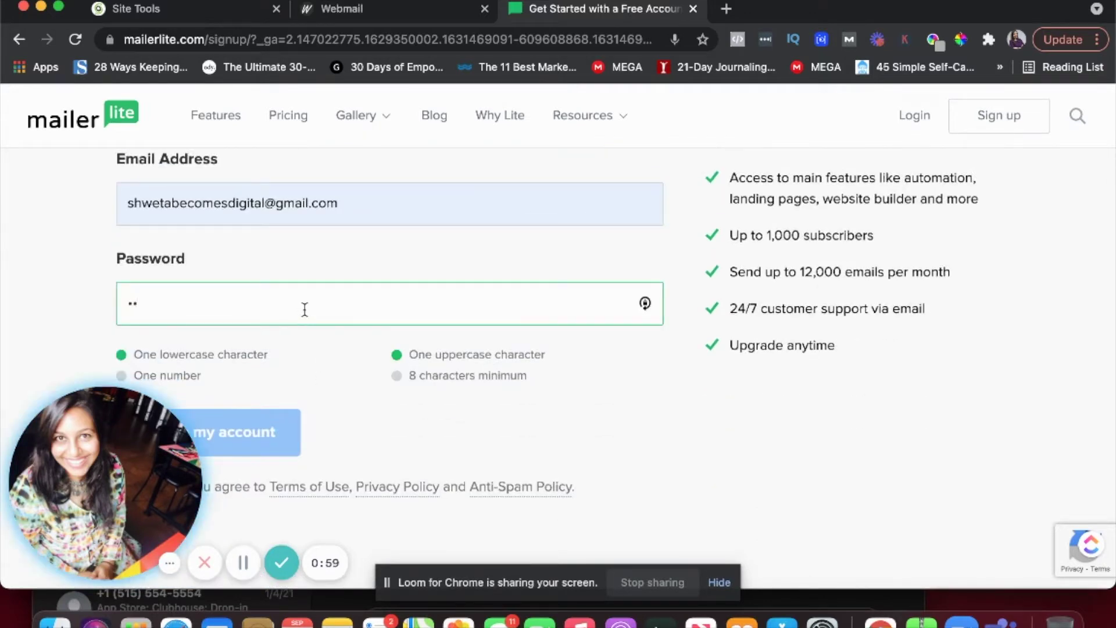
pyautogui.write('••••••••')
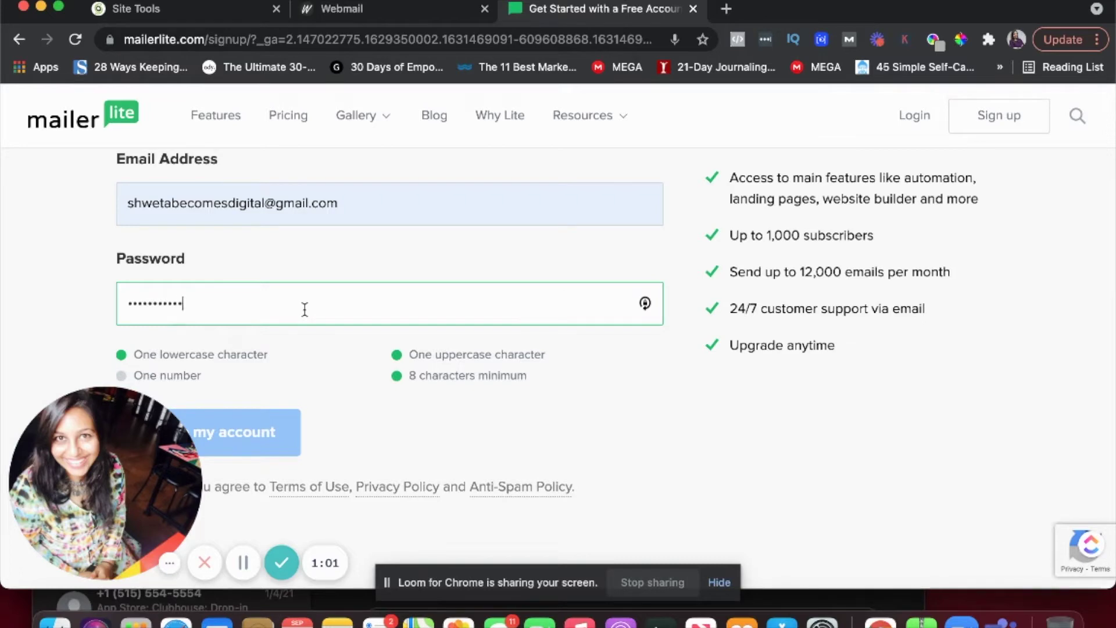
pyautogui.click(268, 429)
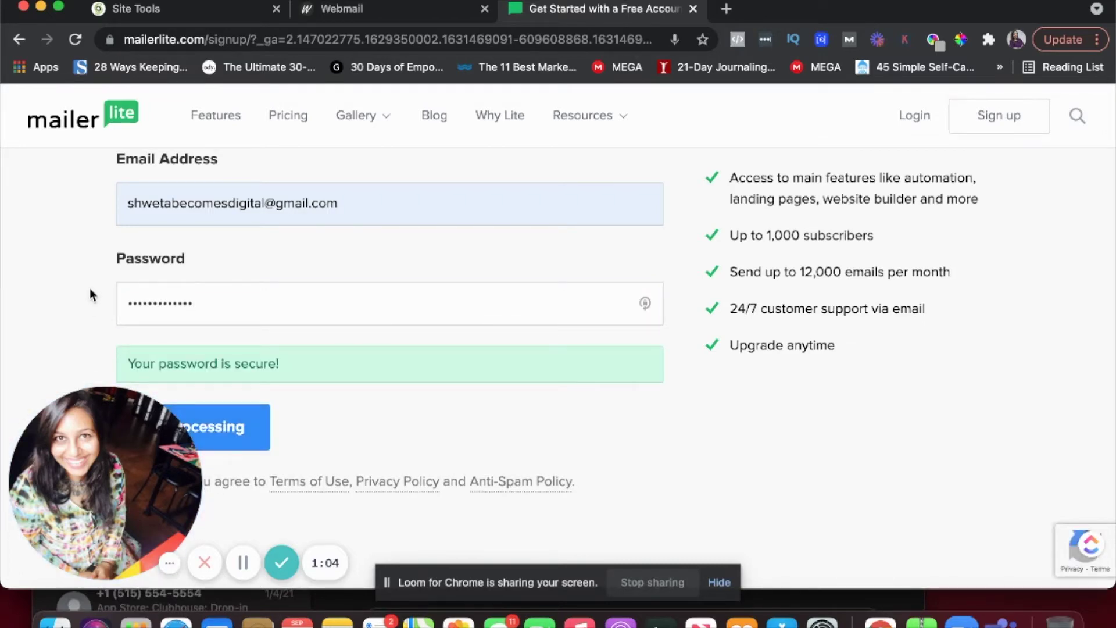
# Let account creation finish so the Welcome to MailerLite page loads
pyautogui.scroll(-3, 90, 288)
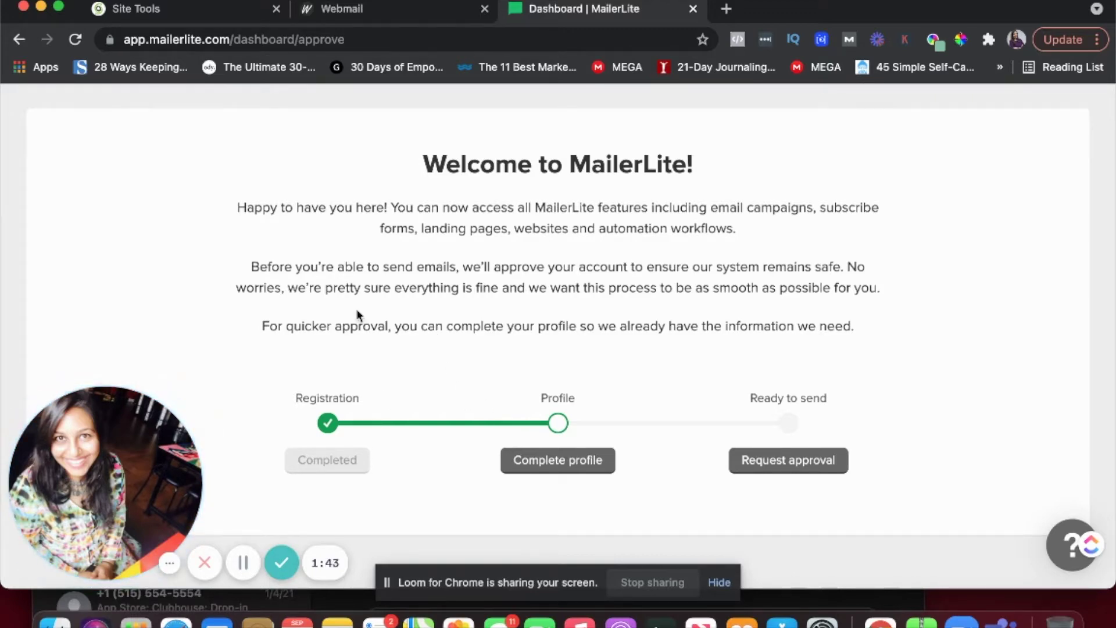
# Open the profile form and enter the user's first and last name
pyautogui.click(560, 461)
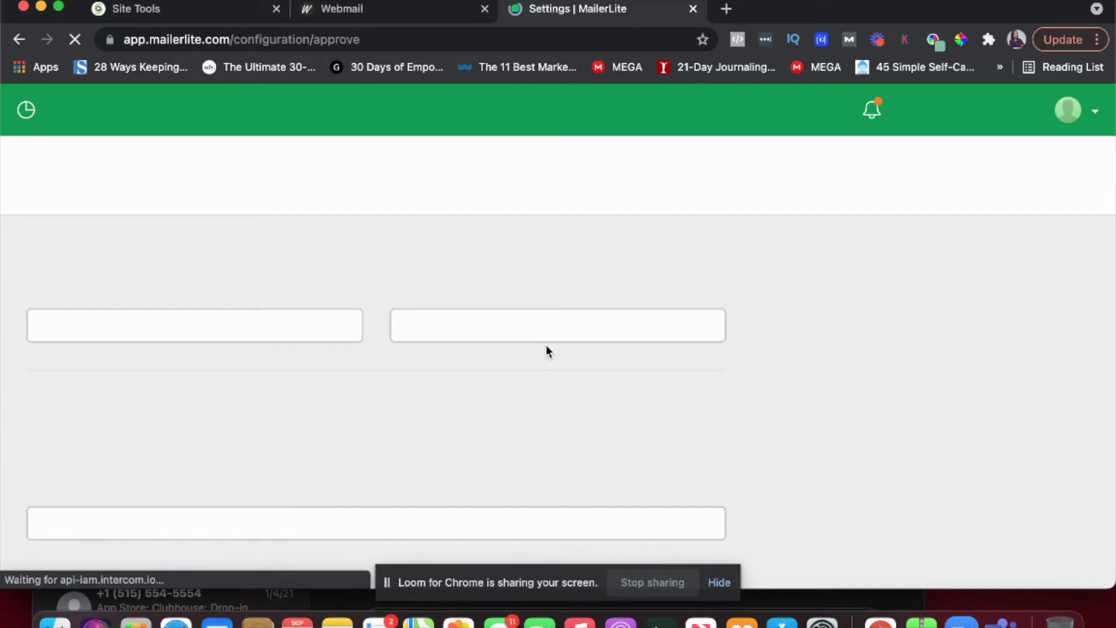
pyautogui.click(204, 325)
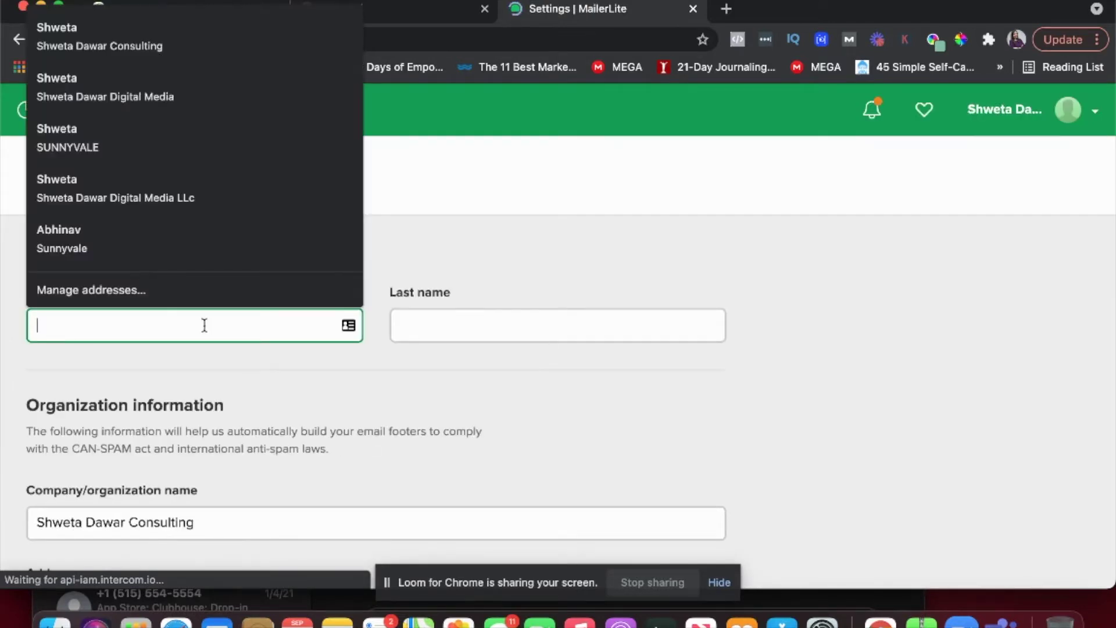
pyautogui.scroll(-3, 204, 325)
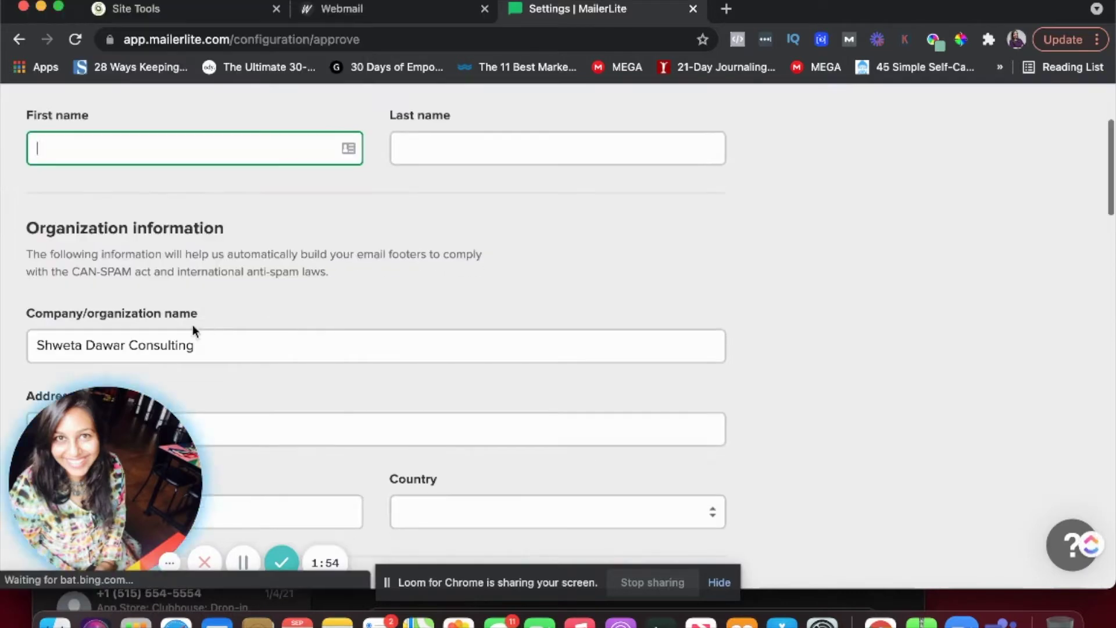
pyautogui.click(29, 409)
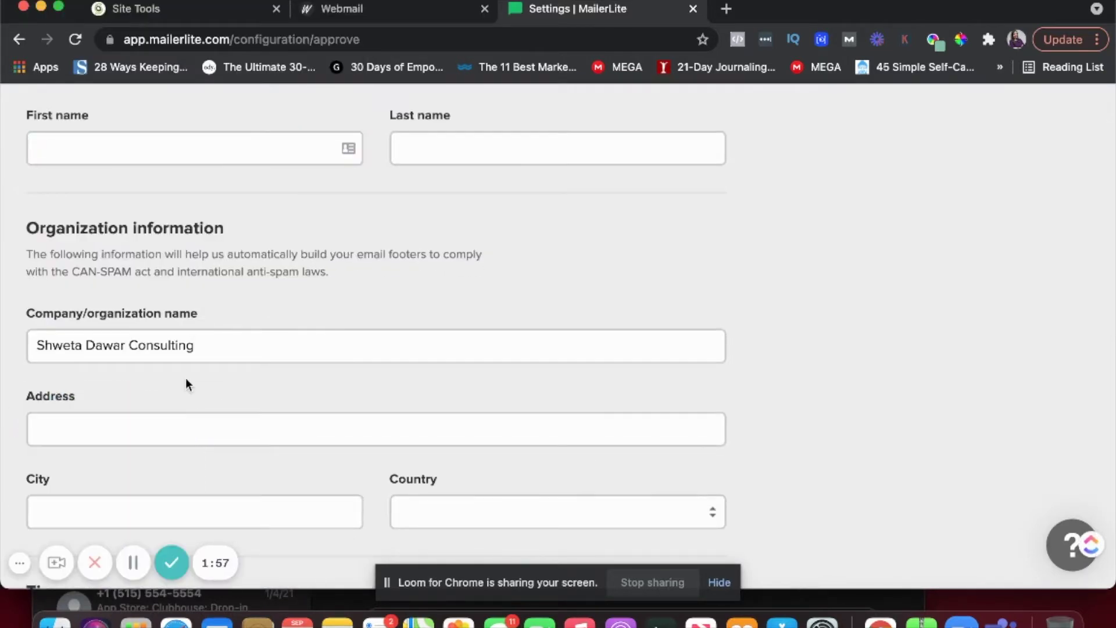
pyautogui.scroll(3, 186, 379)
pyautogui.click(185, 326)
pyautogui.press('Tab')
pyautogui.press('Tab')
# Fill the full postal address from the saved autofill entry
pyautogui.scroll(-5, 184, 326)
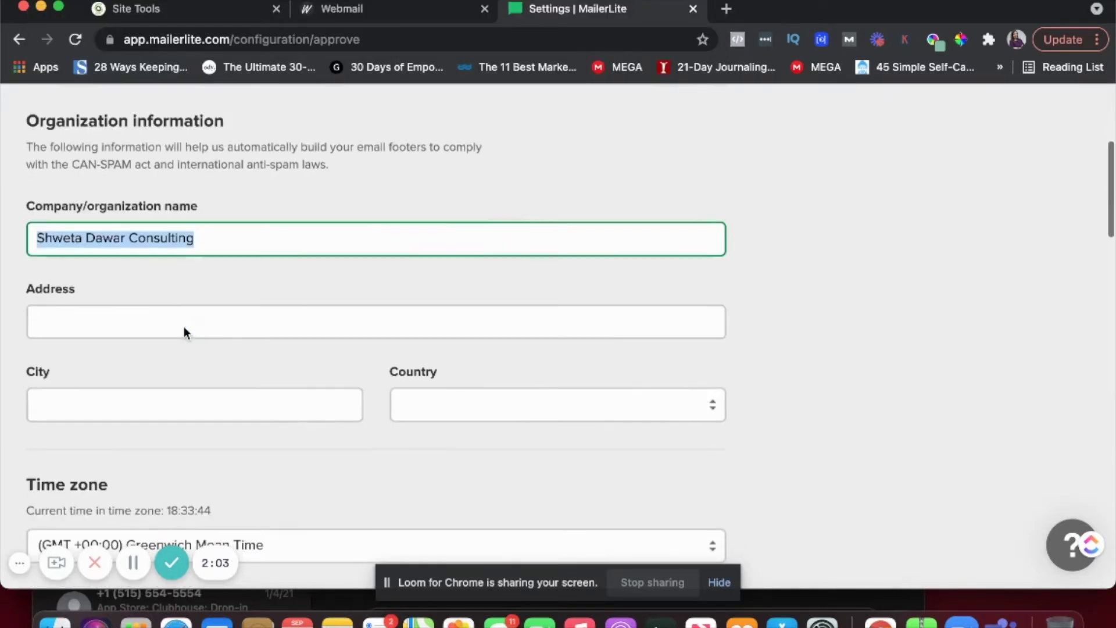
pyautogui.click(128, 323)
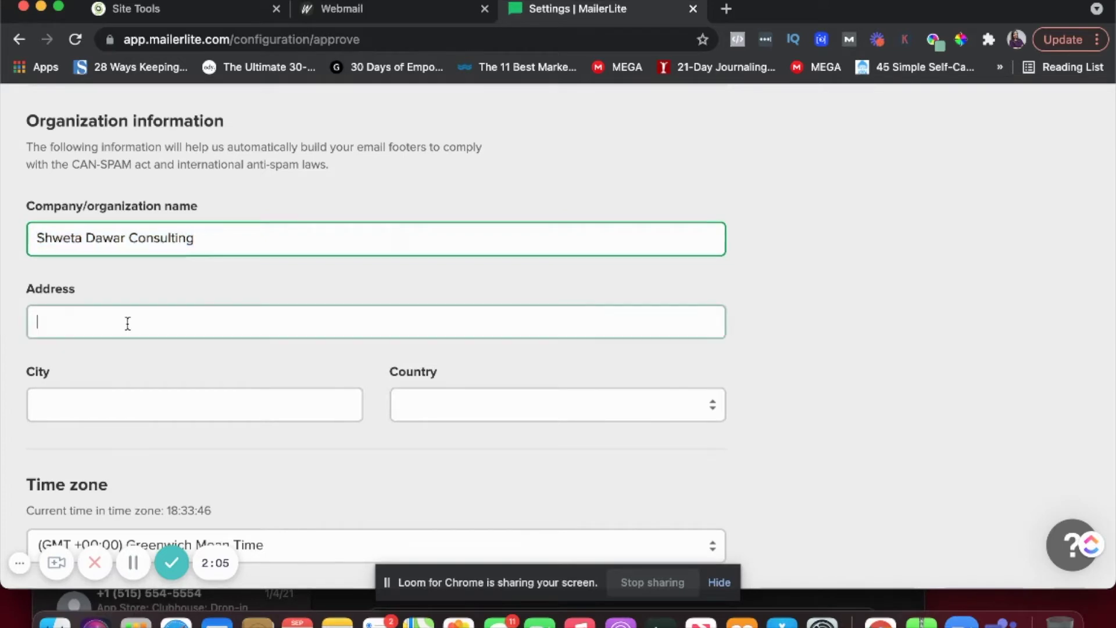
pyautogui.click(123, 121)
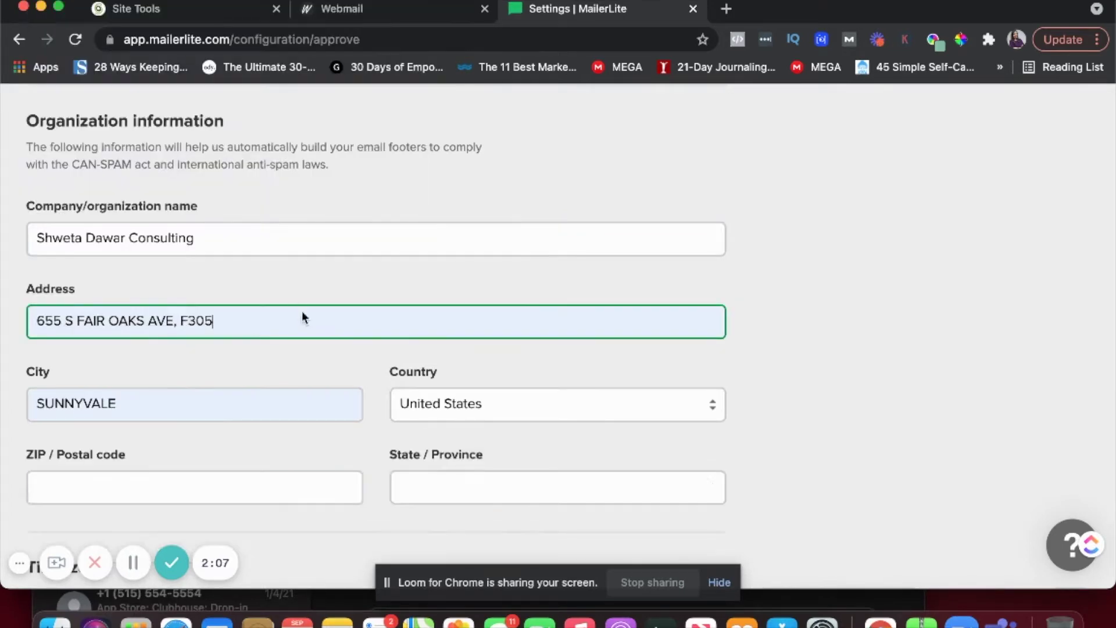
pyautogui.scroll(-3, 302, 311)
pyautogui.scroll(-3, 302, 311)
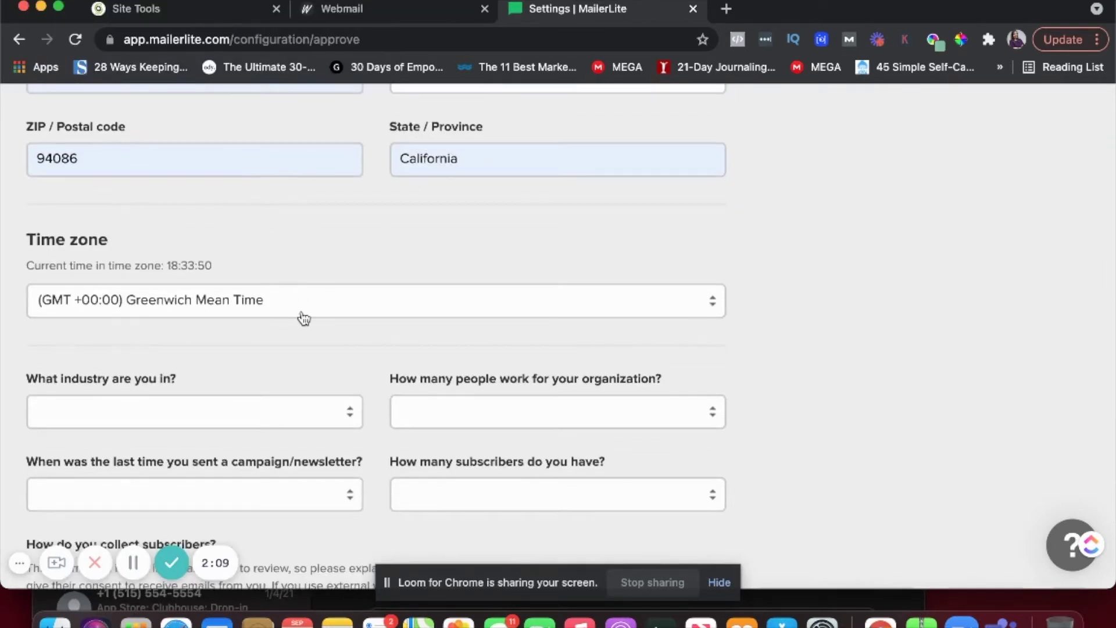
pyautogui.scroll(-2, 302, 318)
# Set industry to Blogger, size 1-5, last campaign < 2 months, 1,001 - 5,000 subscribers
pyautogui.click(298, 296)
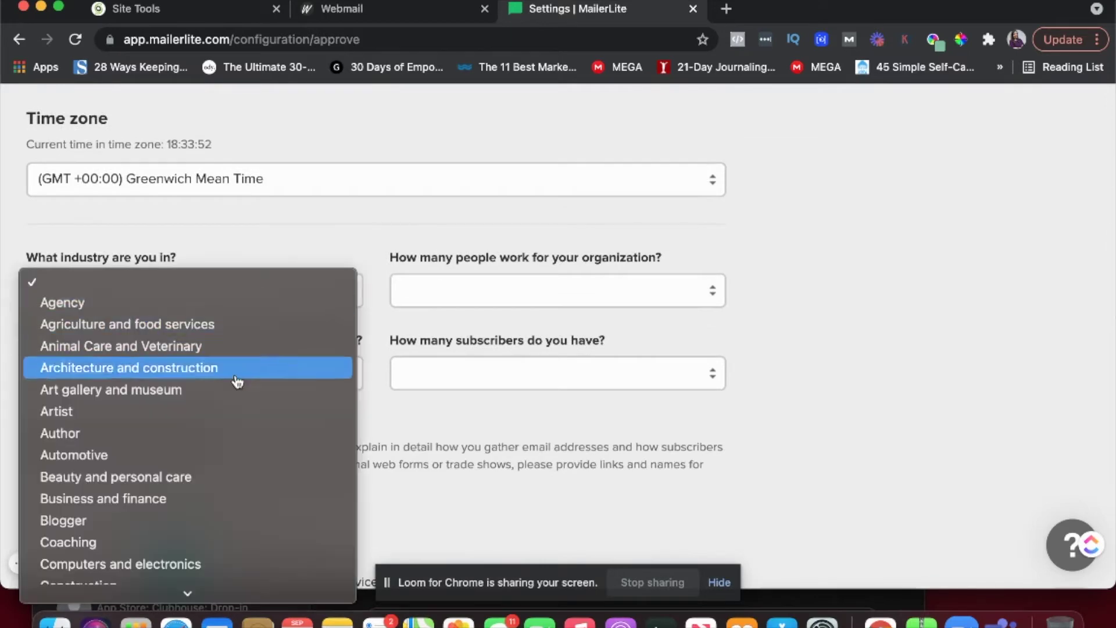
pyautogui.scroll(-3, 221, 434)
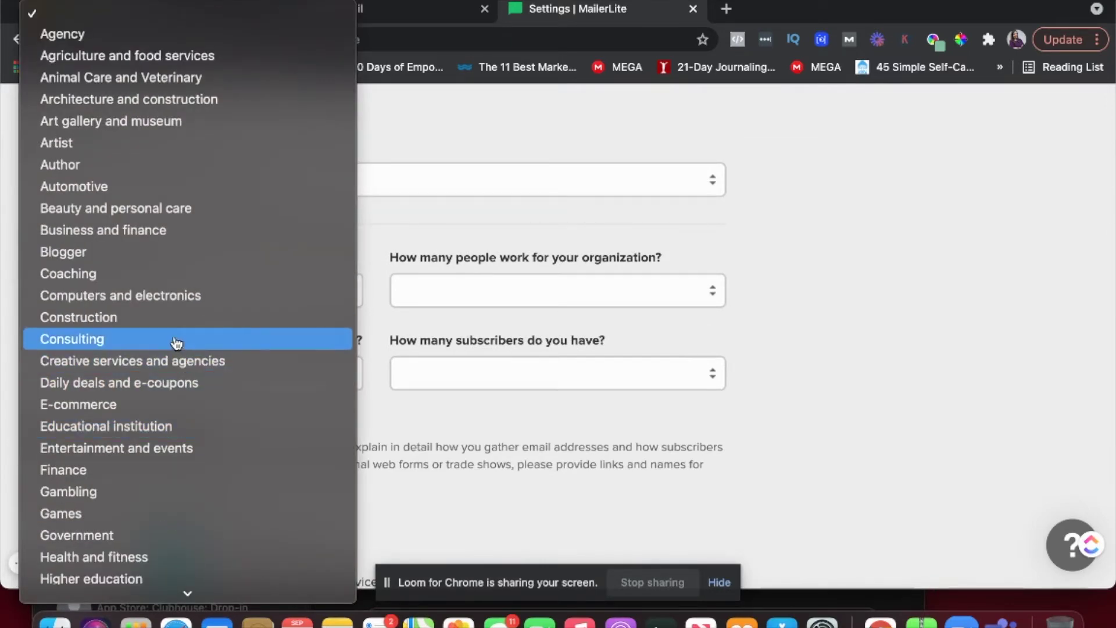
pyautogui.click(152, 253)
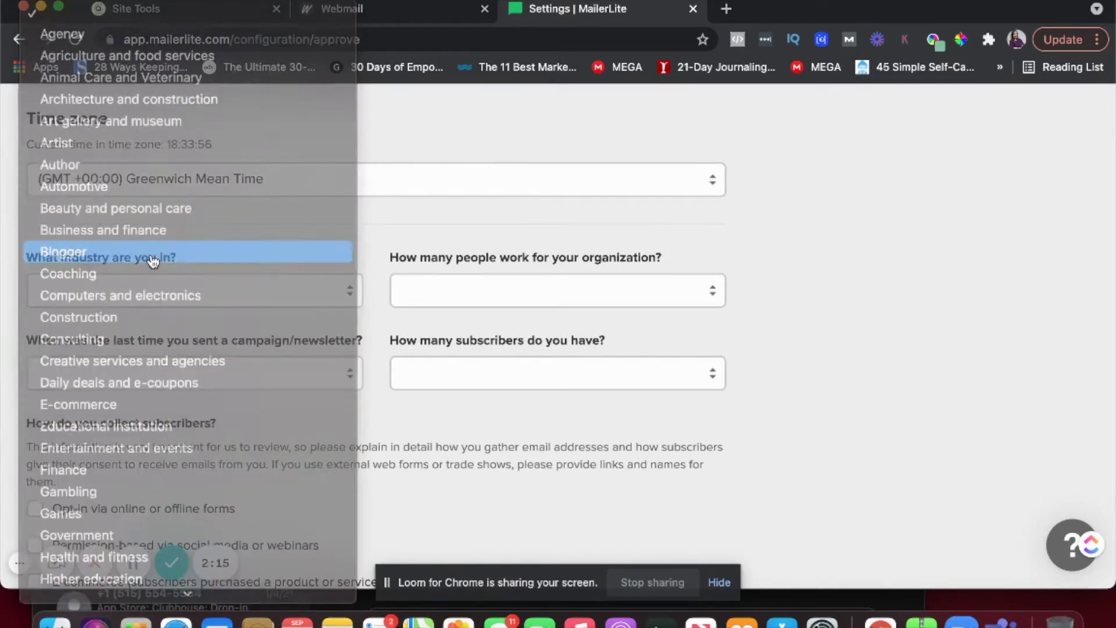
pyautogui.click(493, 296)
pyautogui.click(452, 304)
pyautogui.click(256, 384)
pyautogui.click(250, 389)
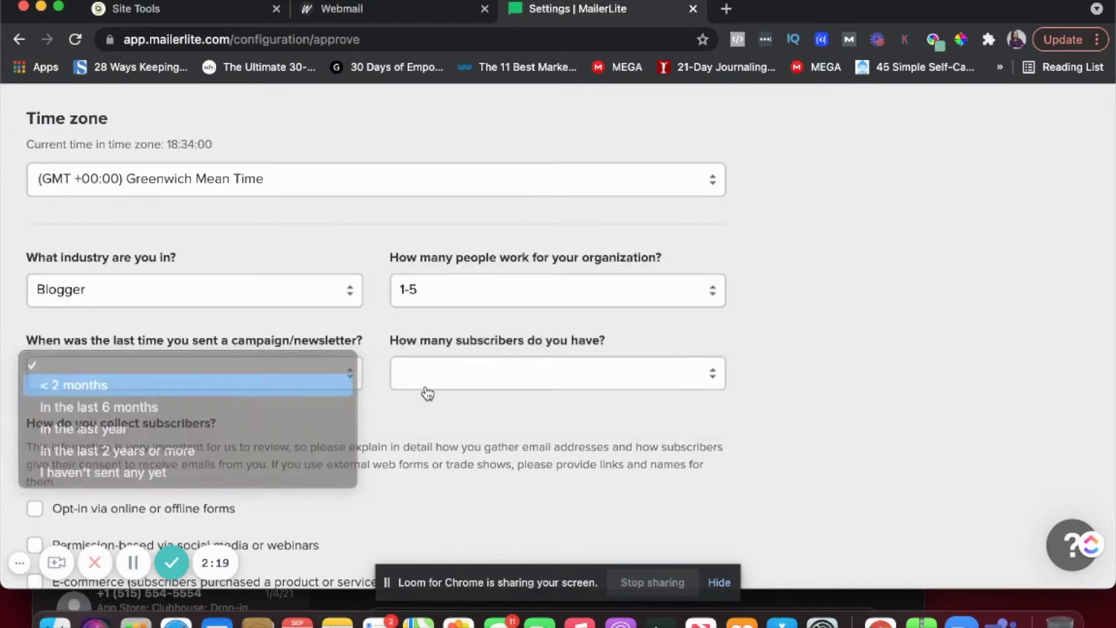
pyautogui.click(449, 383)
pyautogui.click(449, 407)
# Tick opt-in forms, e-commerce and permission-based social media collection methods, then start the planned-content answer
pyautogui.scroll(-5, 449, 410)
pyautogui.click(35, 261)
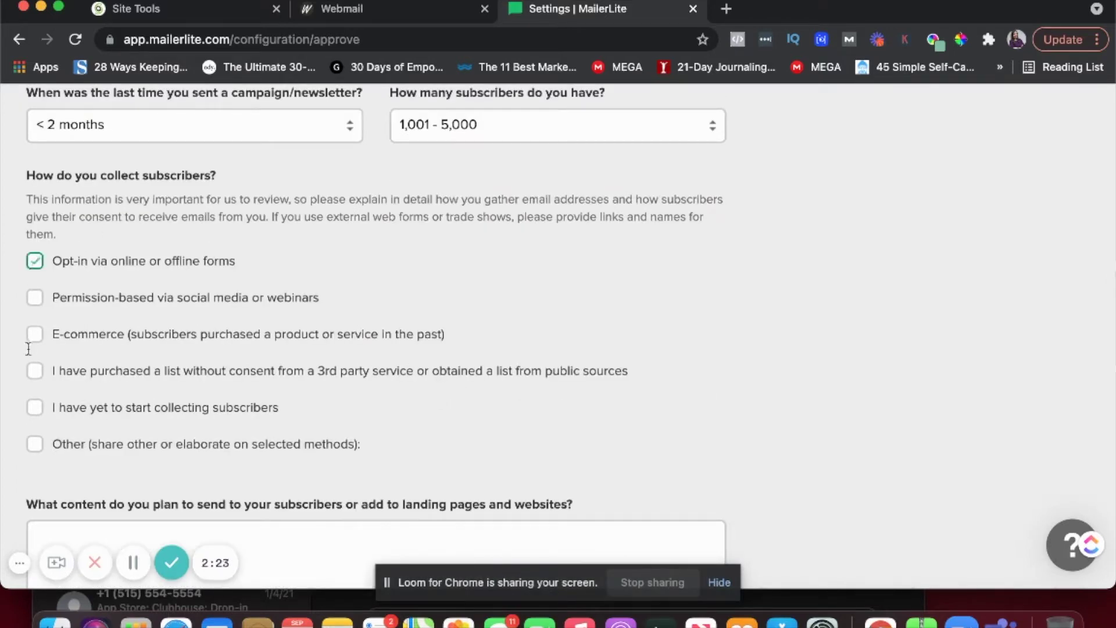
pyautogui.click(35, 371)
pyautogui.click(34, 297)
pyautogui.scroll(-3, 271, 372)
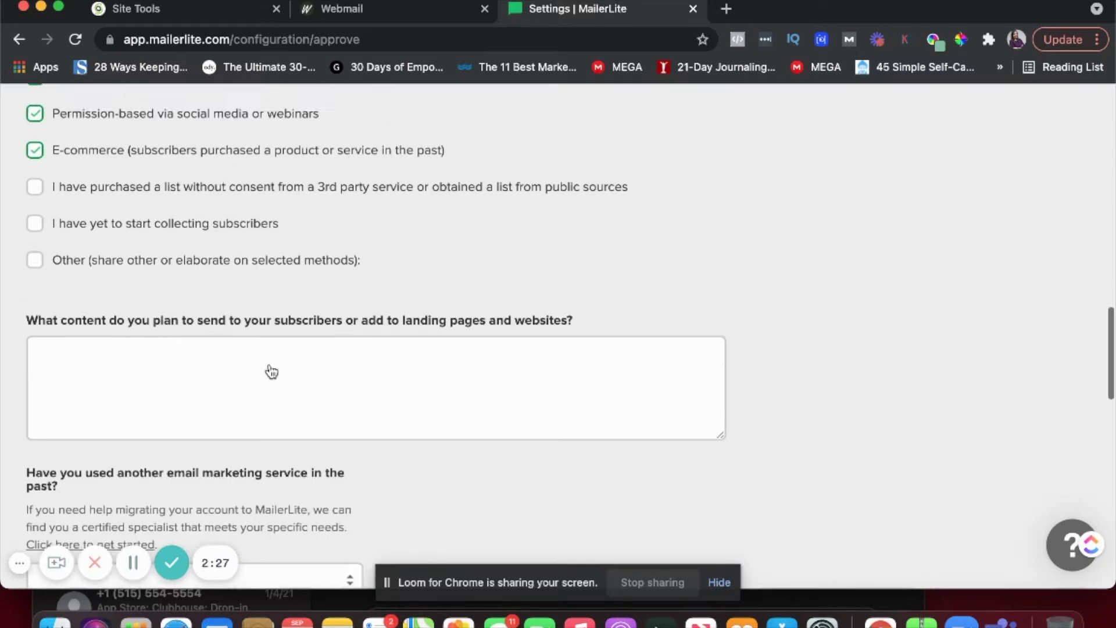
pyautogui.scroll(-2, 272, 372)
pyautogui.click(266, 303)
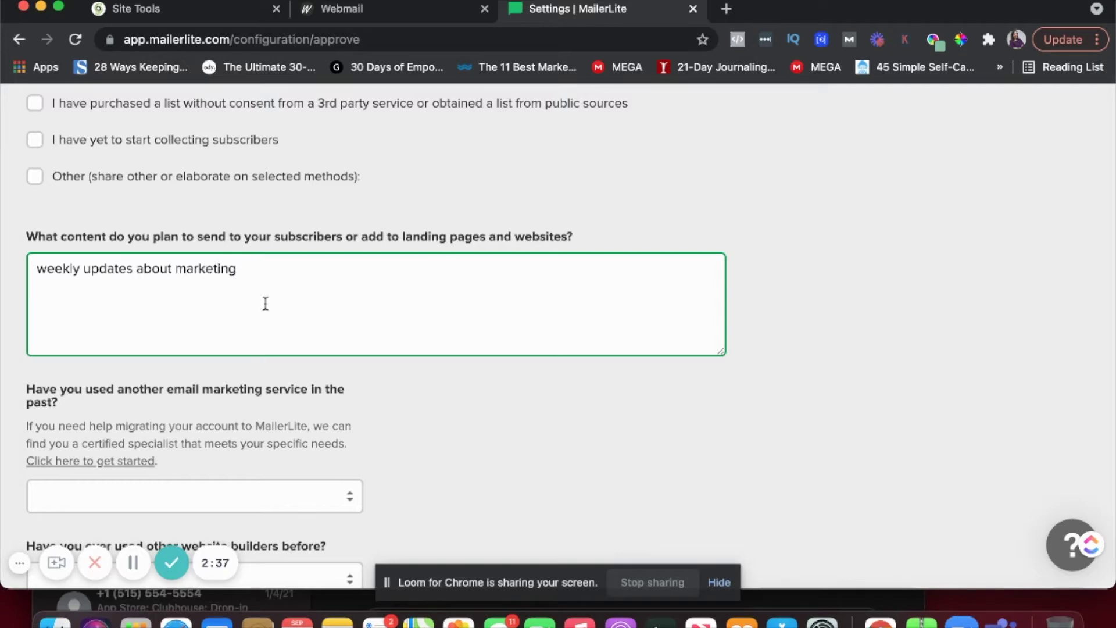
# Answer ConvertKit as previous service, WordPress builder, Shopify platform and Google Search referral
pyautogui.scroll(-3, 265, 303)
pyautogui.click(202, 319)
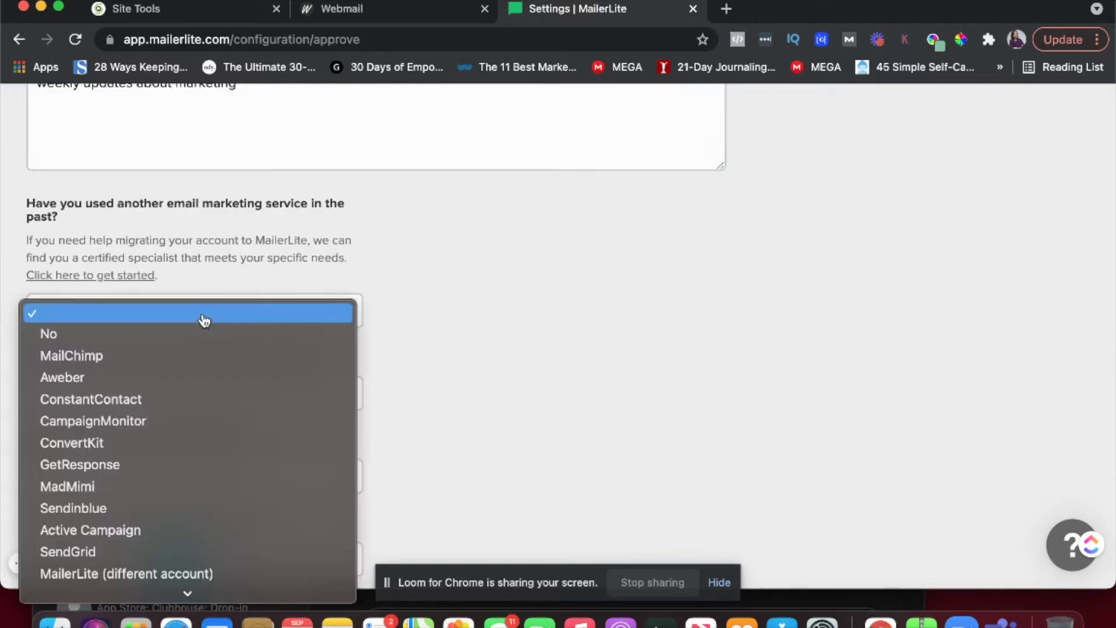
pyautogui.click(167, 444)
pyautogui.scroll(-1, 165, 446)
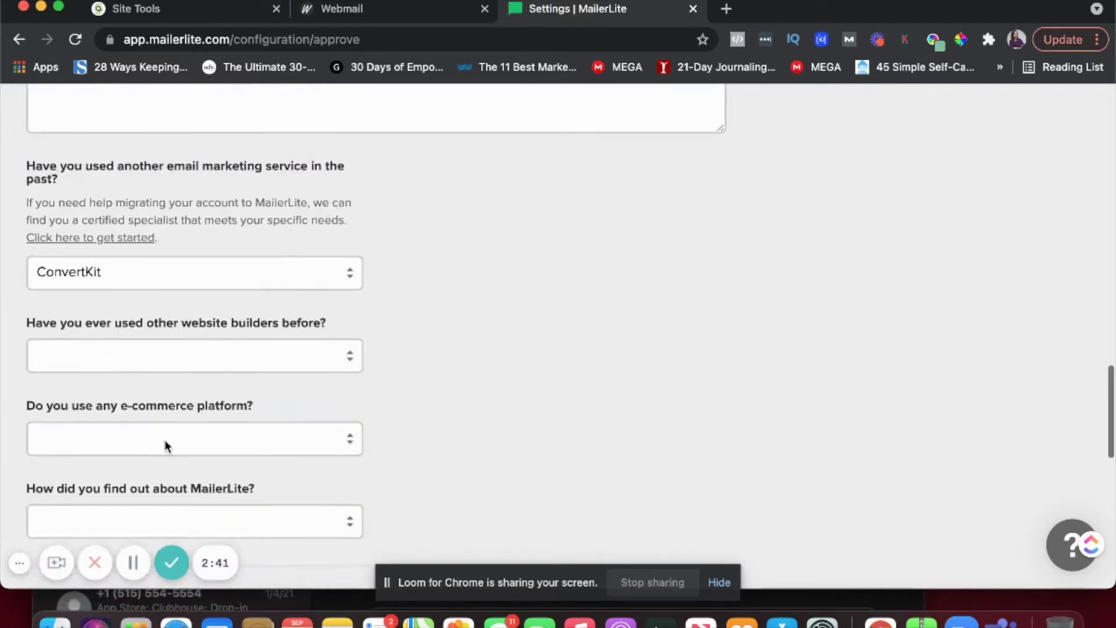
pyautogui.scroll(-2, 165, 439)
pyautogui.click(145, 273)
pyautogui.click(123, 316)
pyautogui.click(129, 352)
pyautogui.click(124, 388)
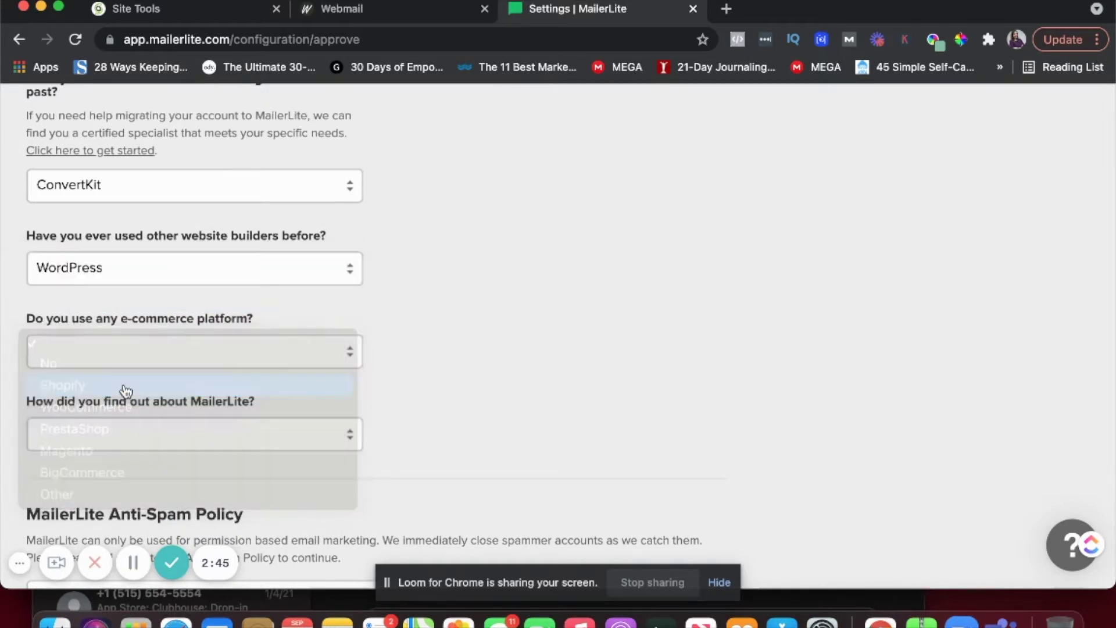
pyautogui.scroll(-3, 126, 392)
pyautogui.click(116, 292)
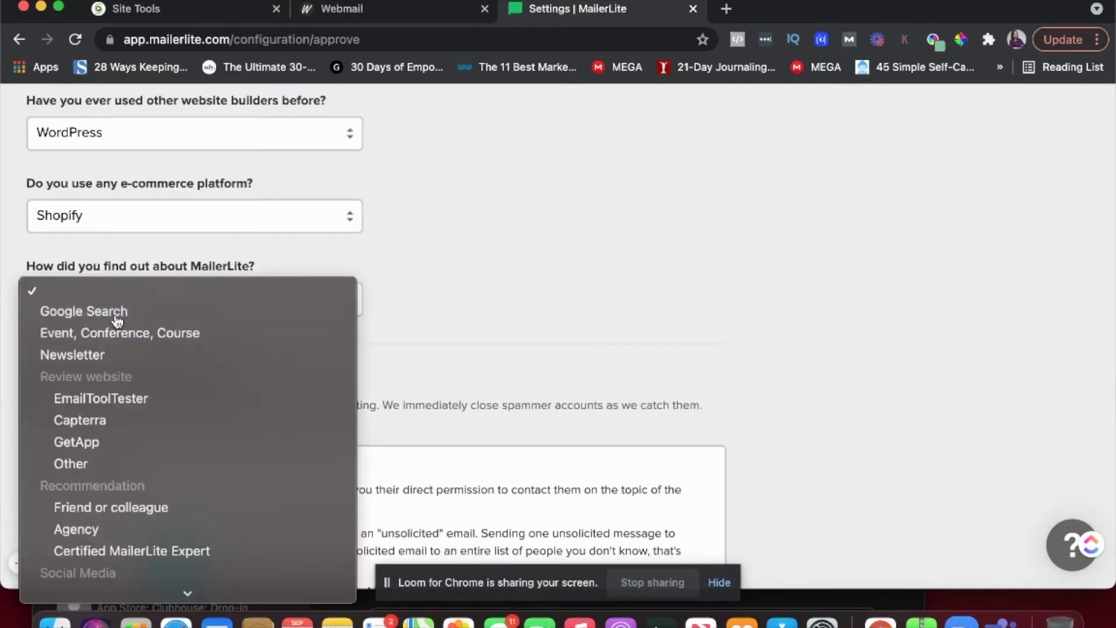
pyautogui.click(118, 312)
# Agree to the Anti-Spam Policy, join the weekly tips newsletter, pass reCAPTCHA and save
pyautogui.scroll(-10, 115, 317)
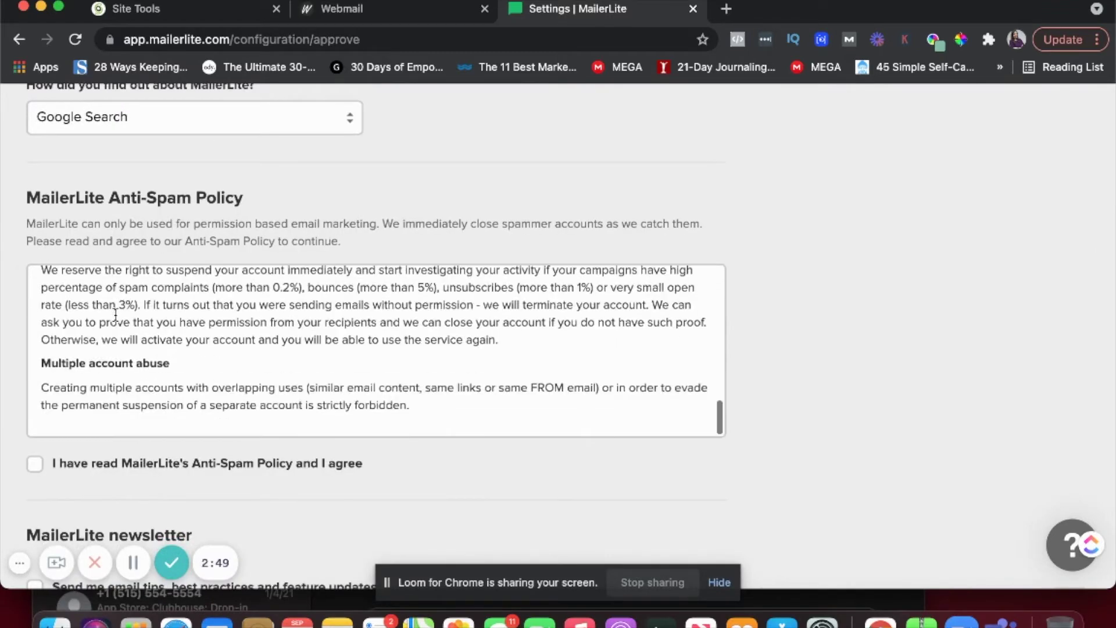
pyautogui.scroll(-5, 115, 316)
pyautogui.click(35, 328)
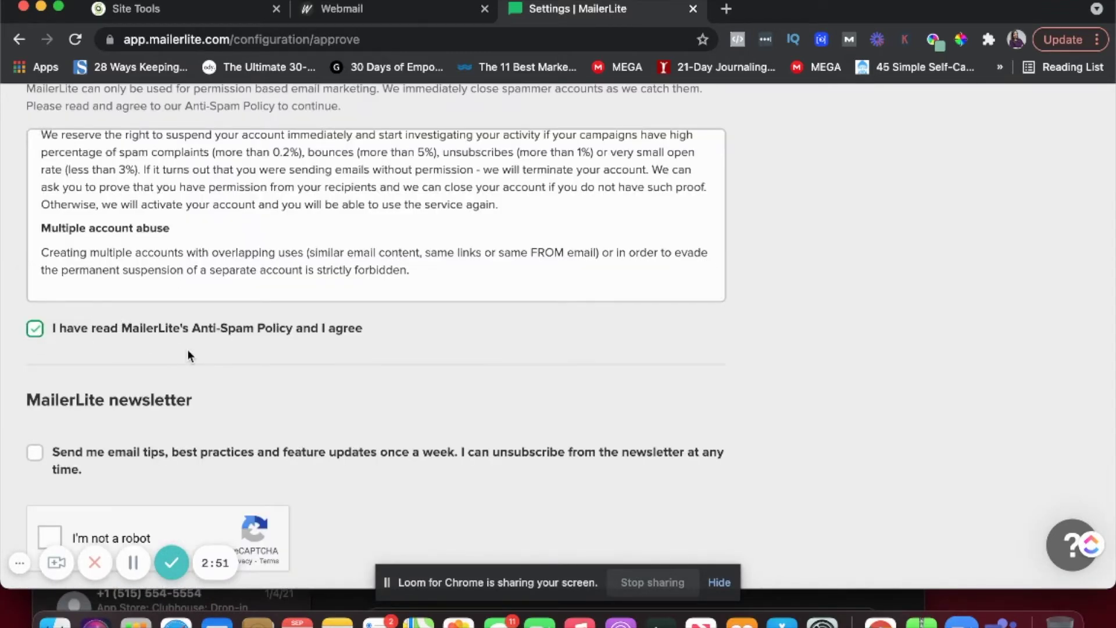
pyautogui.scroll(-3, 187, 351)
pyautogui.click(35, 329)
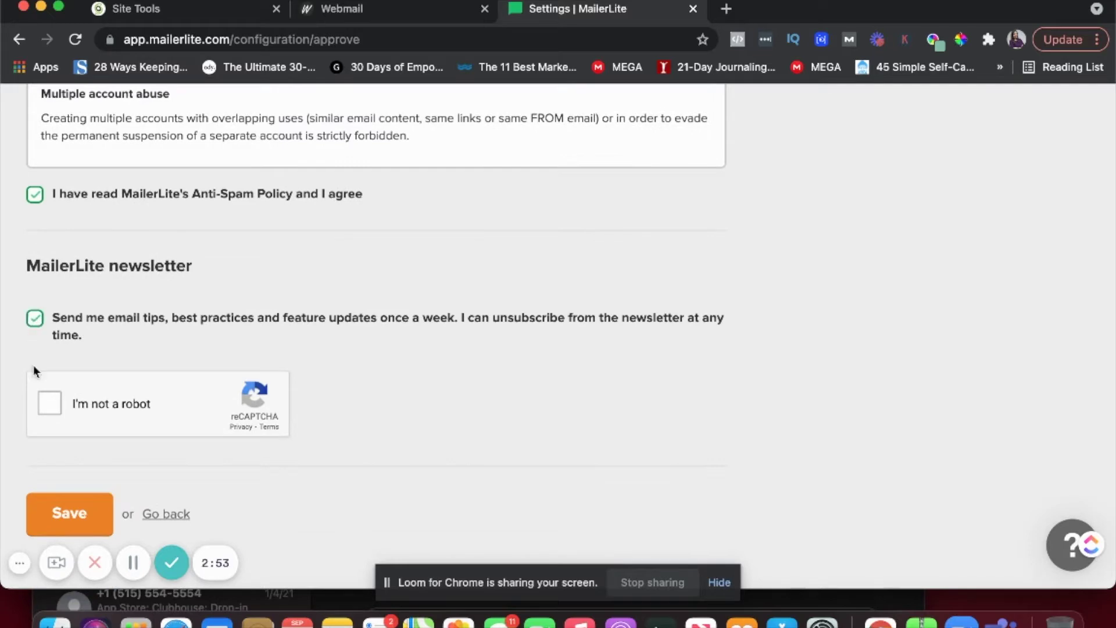
pyautogui.click(46, 404)
pyautogui.click(77, 515)
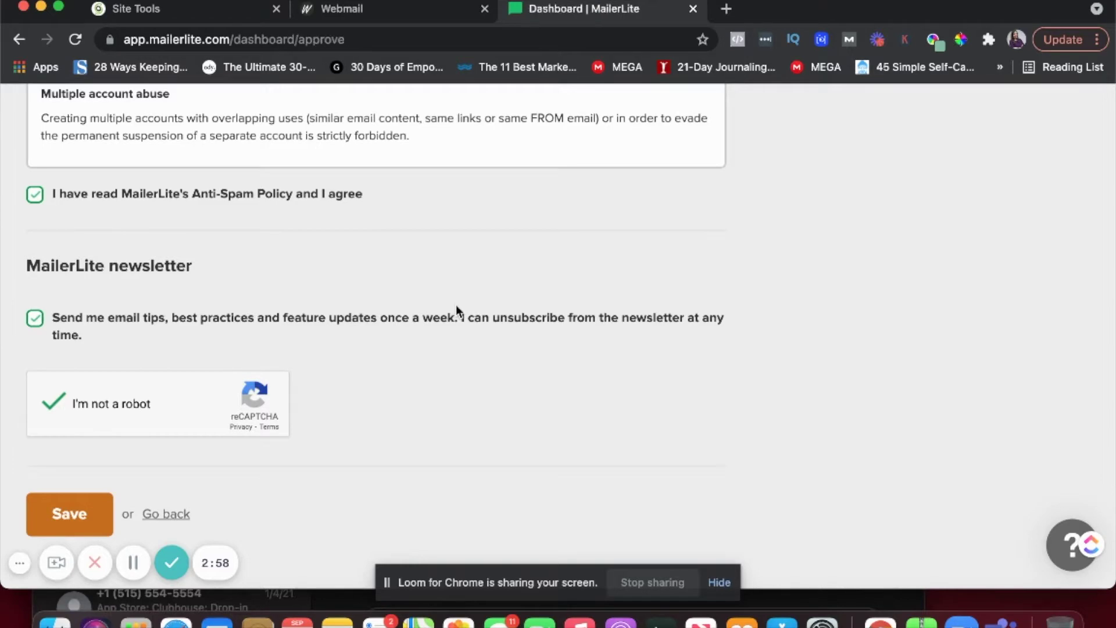
# Reopen the profile with Edit profile, re-check 'I'm not a robot' and save it again
pyautogui.scroll(-5, 456, 304)
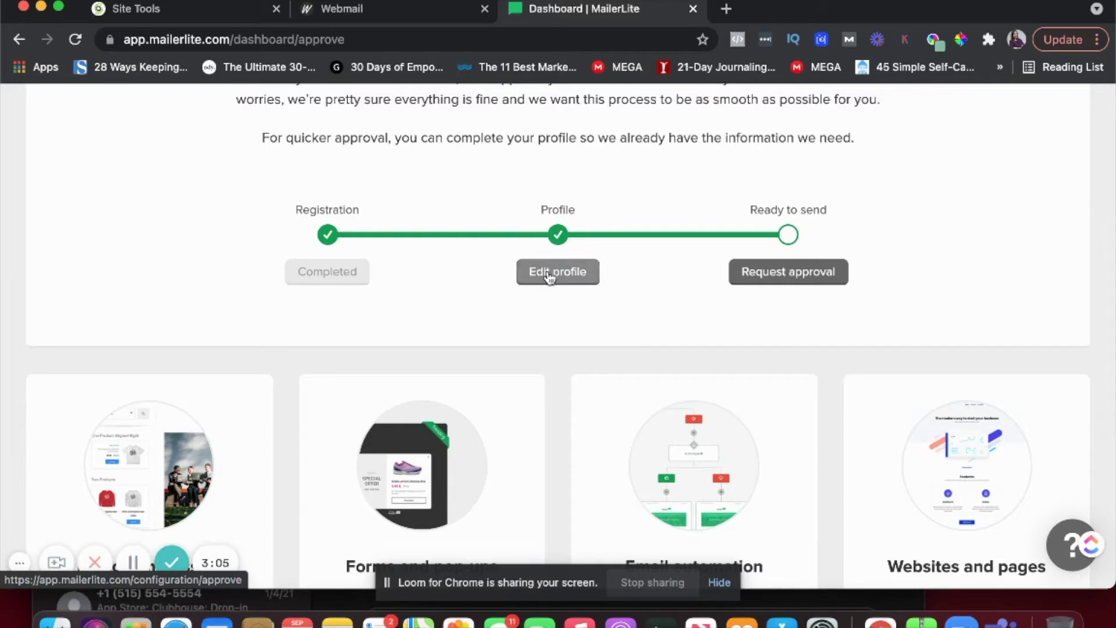
pyautogui.click(548, 275)
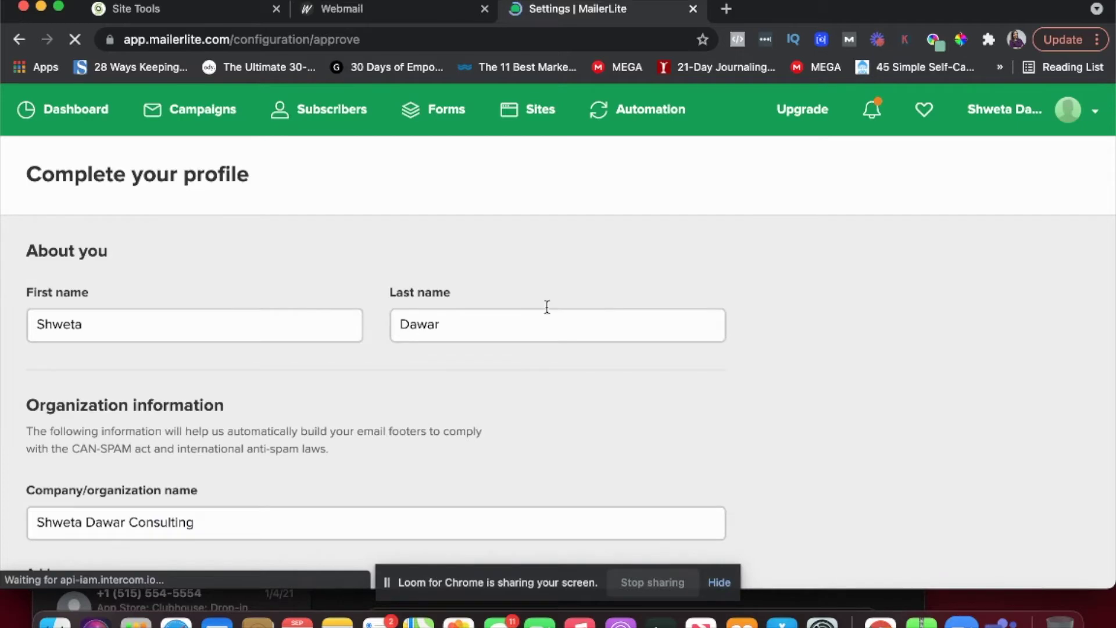
pyautogui.scroll(-5, 548, 307)
pyautogui.scroll(-15, 548, 307)
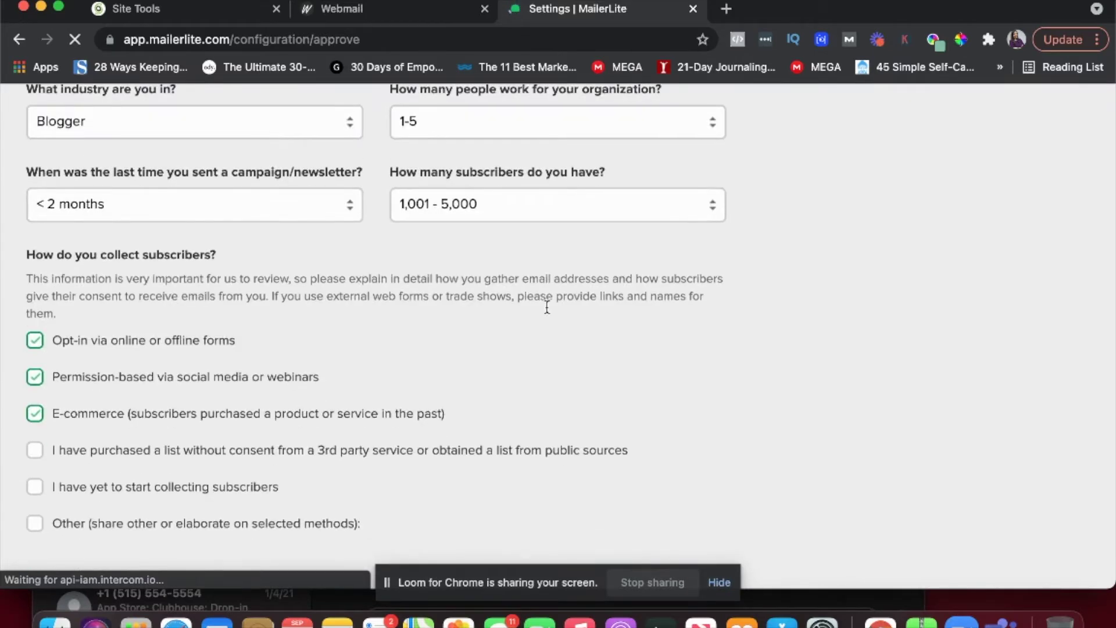
pyautogui.scroll(-10, 547, 307)
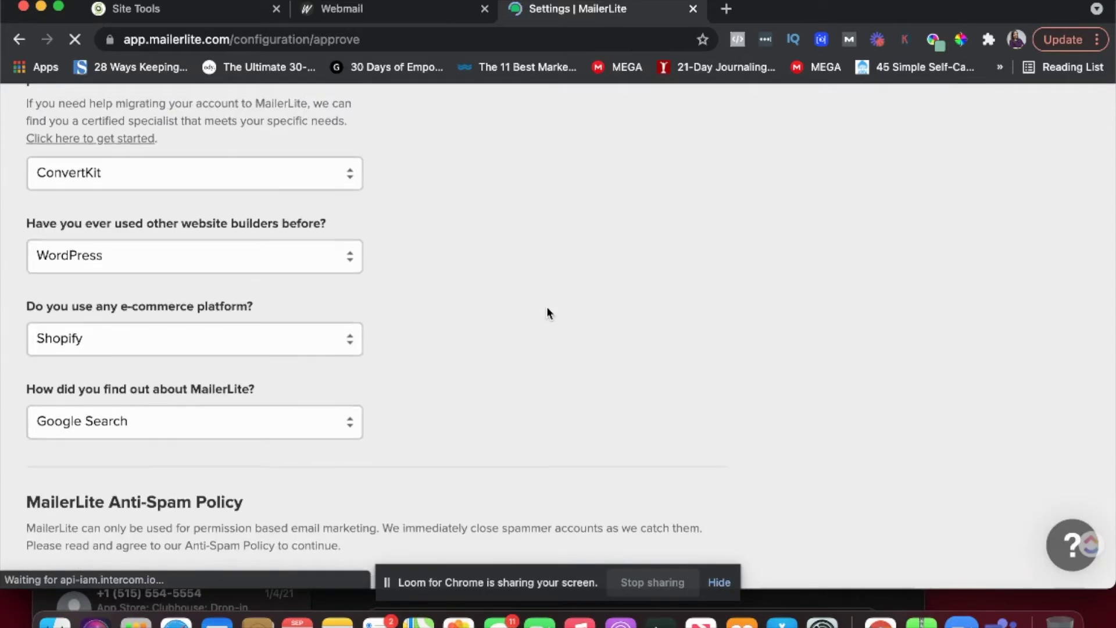
pyautogui.scroll(-7, 546, 313)
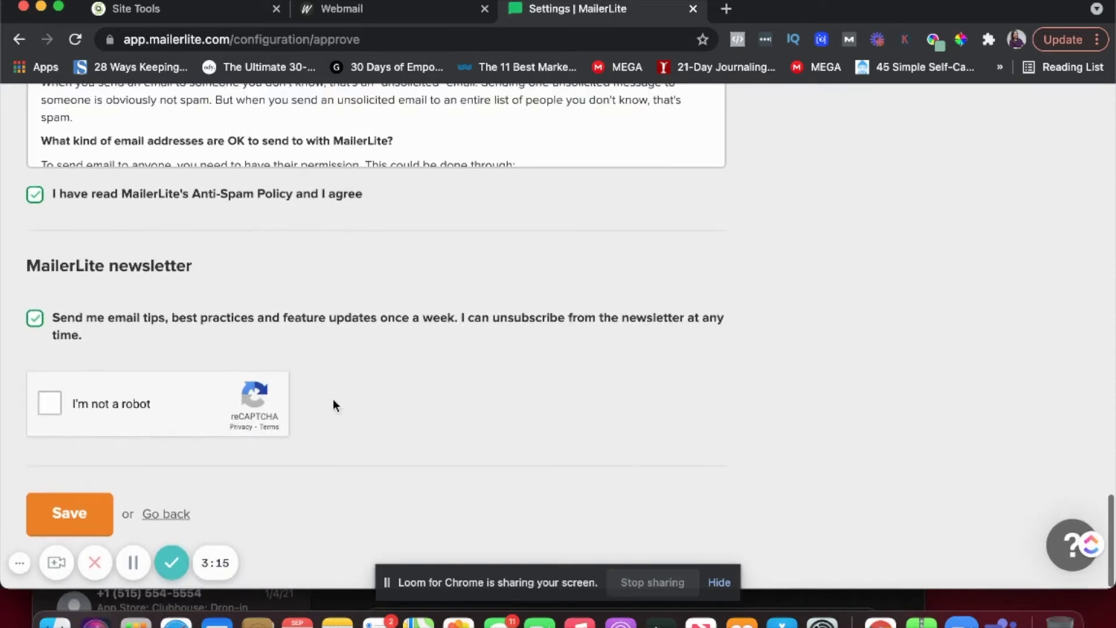
pyautogui.click(50, 404)
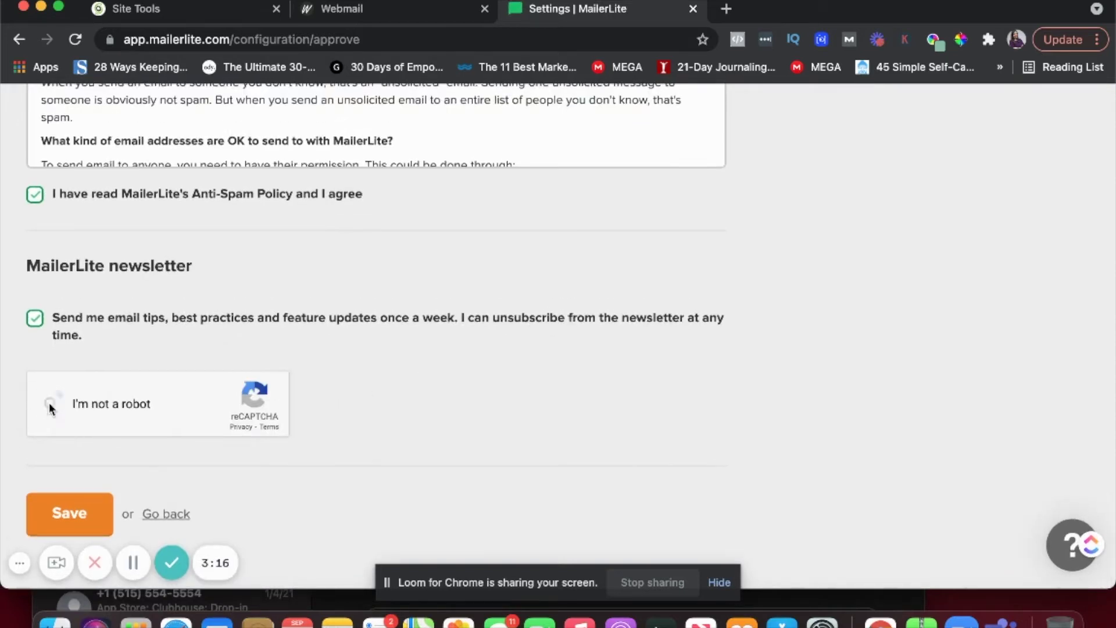
pyautogui.click(71, 518)
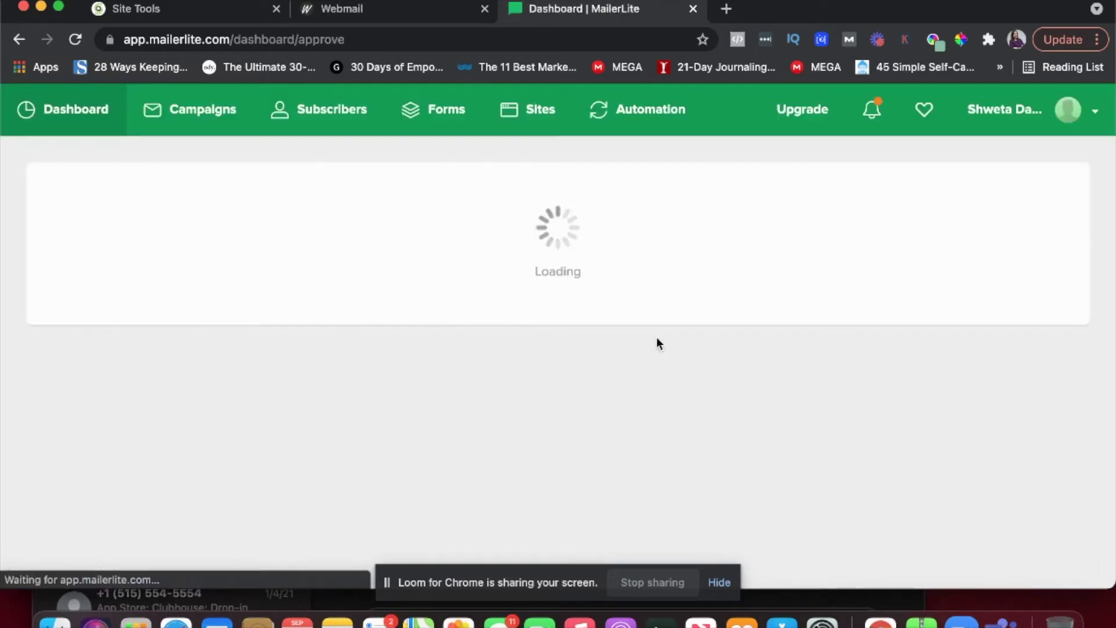
# Start Request approval from the dashboard and scroll down to the Verification section
pyautogui.scroll(-2, 657, 336)
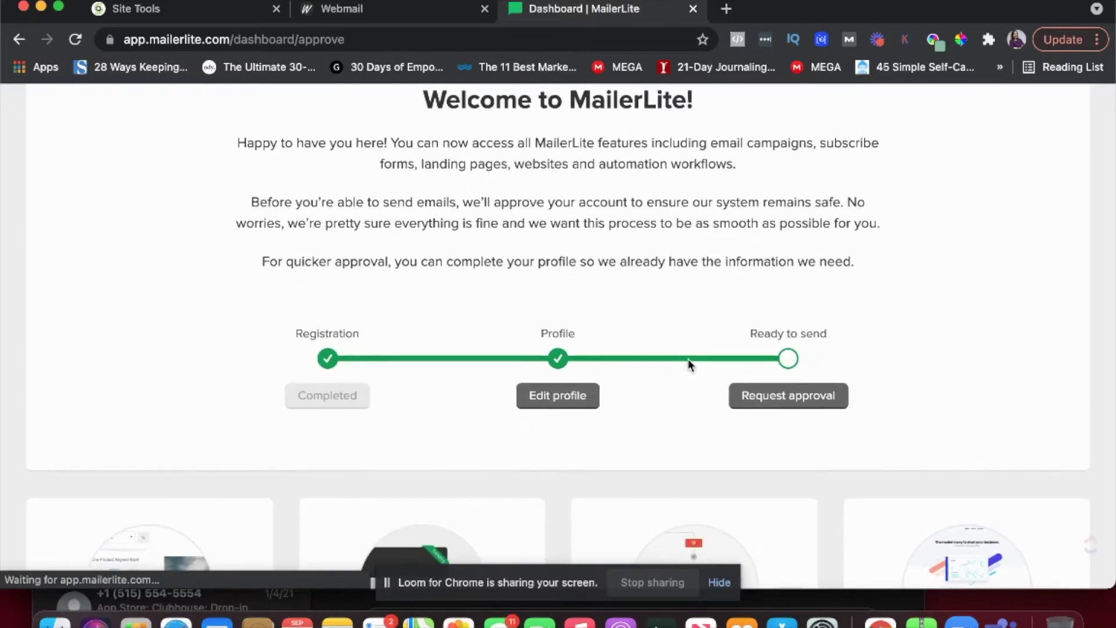
pyautogui.click(805, 397)
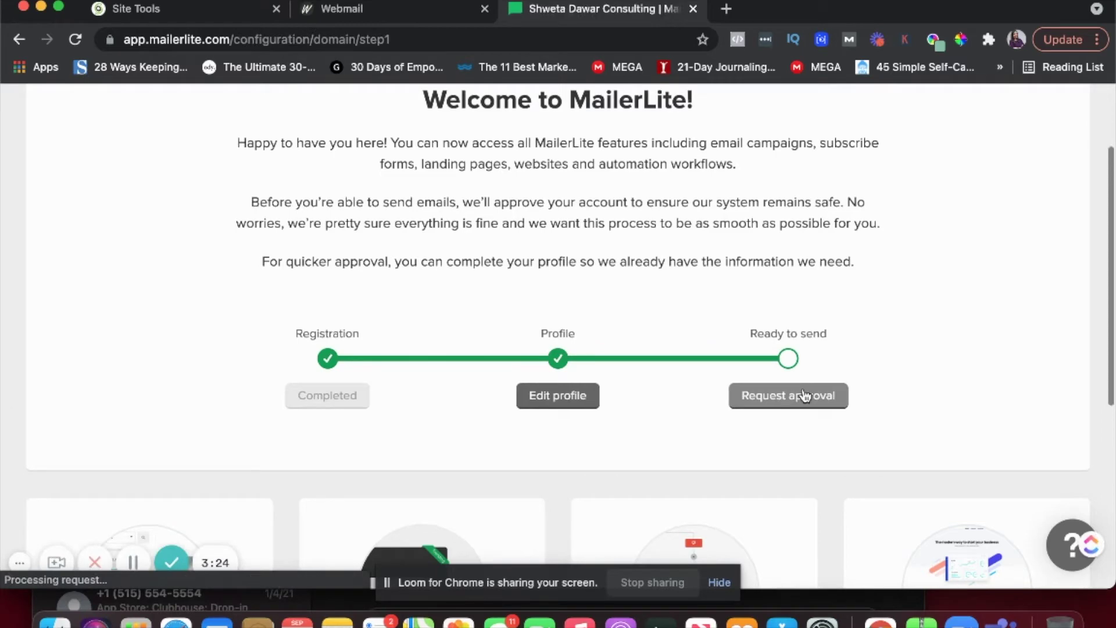
pyautogui.scroll(-2, 805, 395)
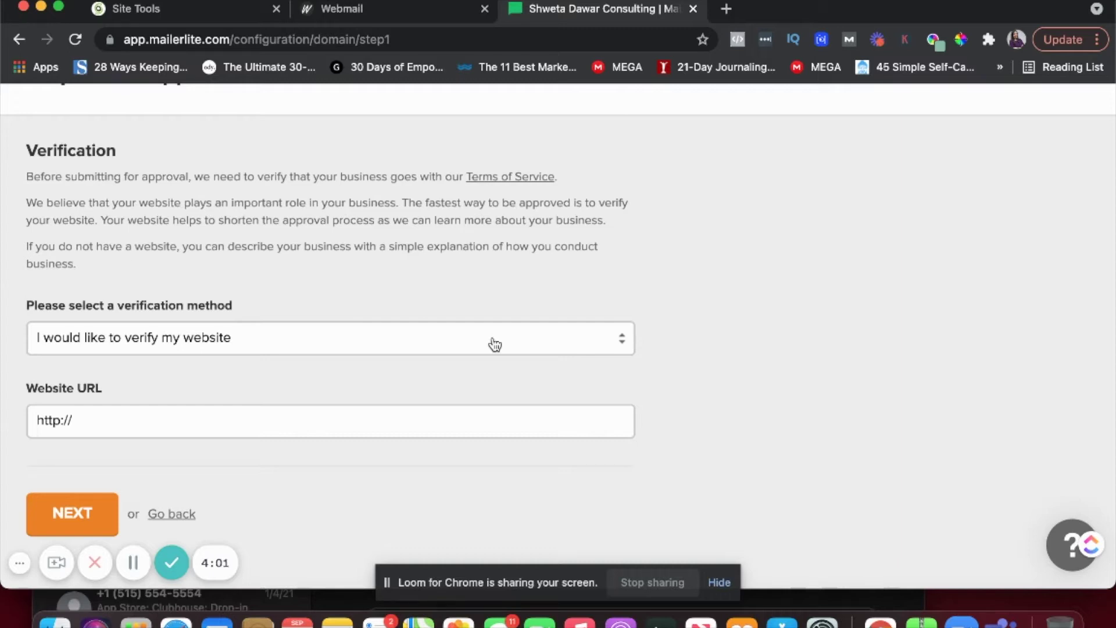
# Choose 'I don't have my own website' and enter the YouTube channel URL as social media link
pyautogui.click(495, 346)
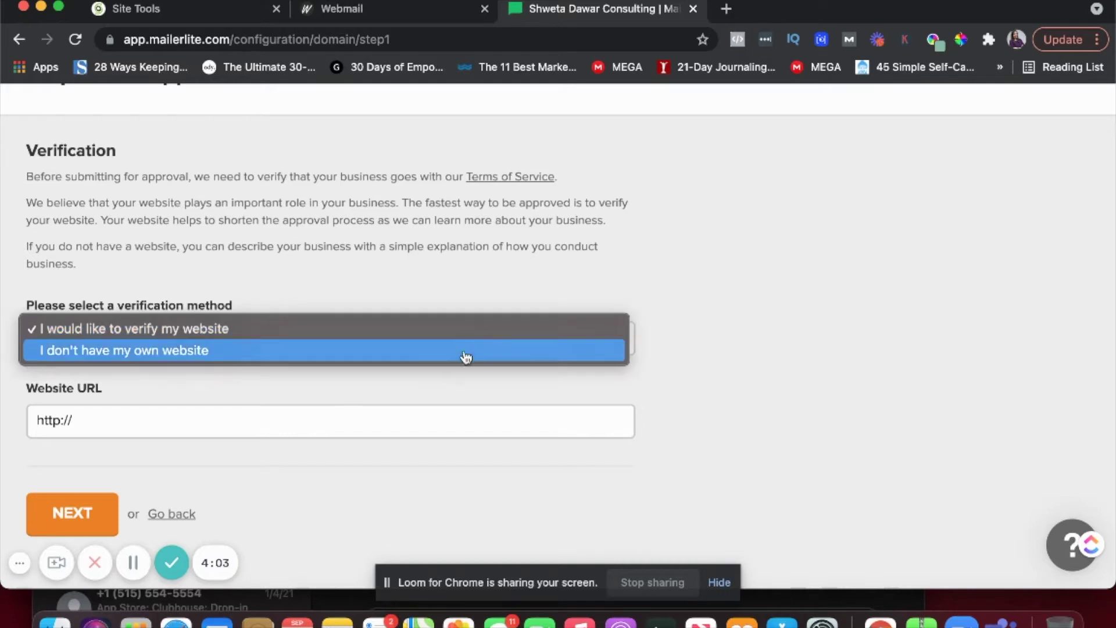
pyautogui.click(453, 366)
pyautogui.scroll(-3, 453, 357)
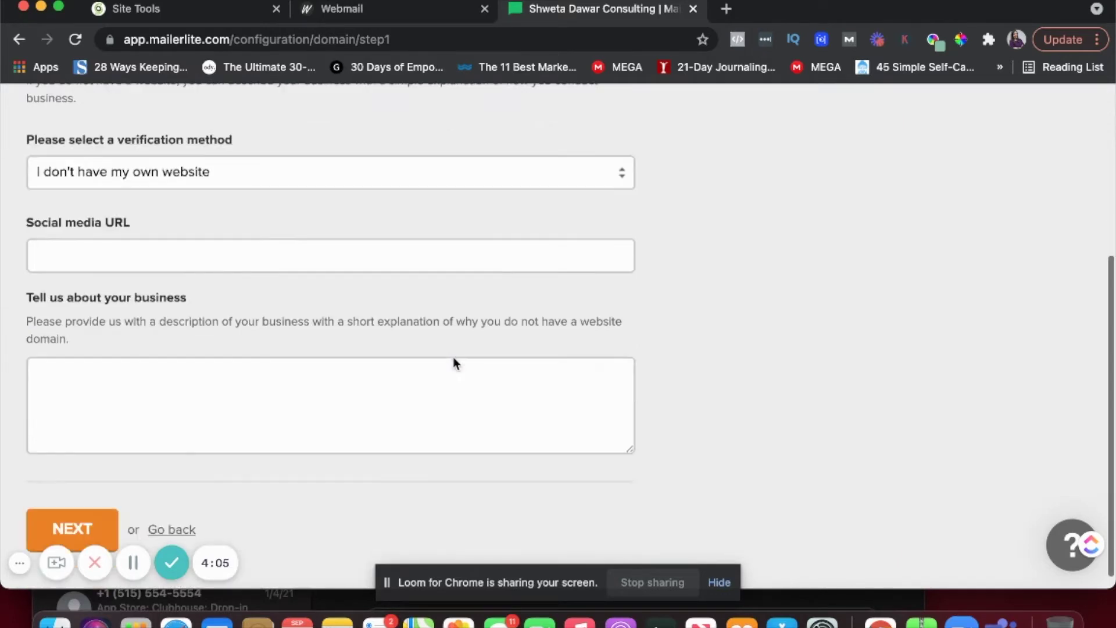
pyautogui.click(247, 254)
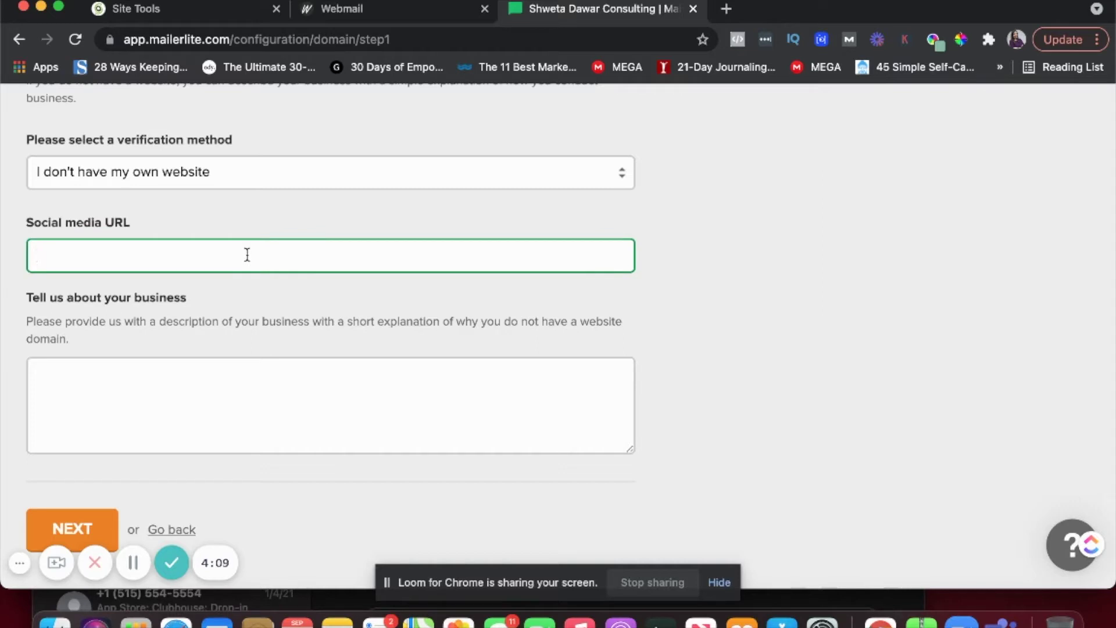
pyautogui.write('https://youtube.com/c/shwetadawar')
# Describe the business as 'I am marketing consultant helping small businesses maximize their marketing' and submit
pyautogui.click(172, 378)
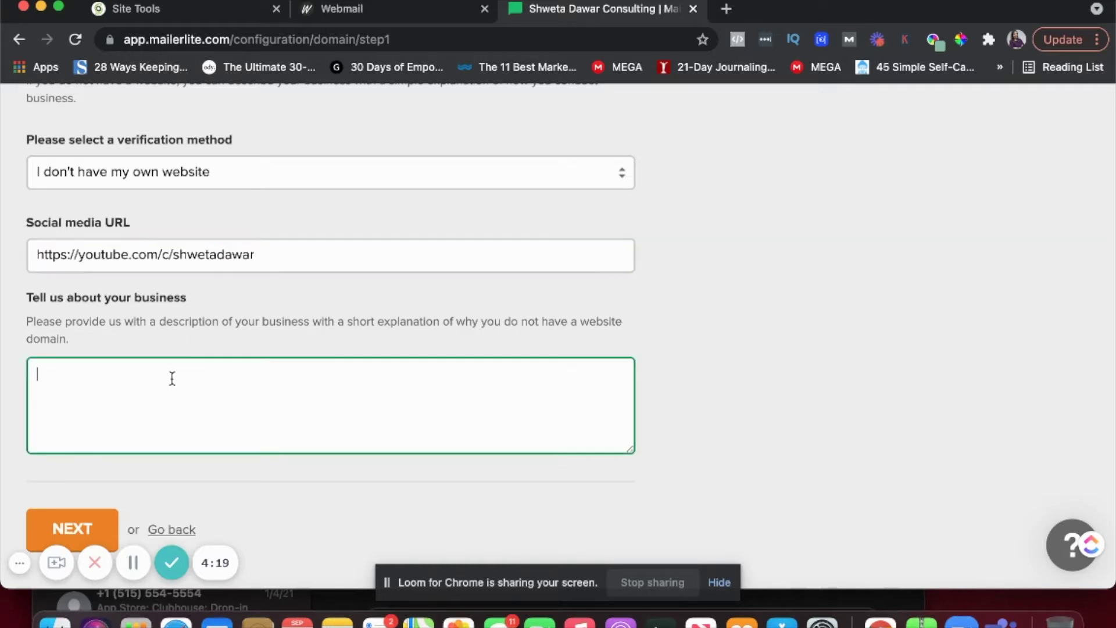
pyautogui.write('I am marketing consultant ')
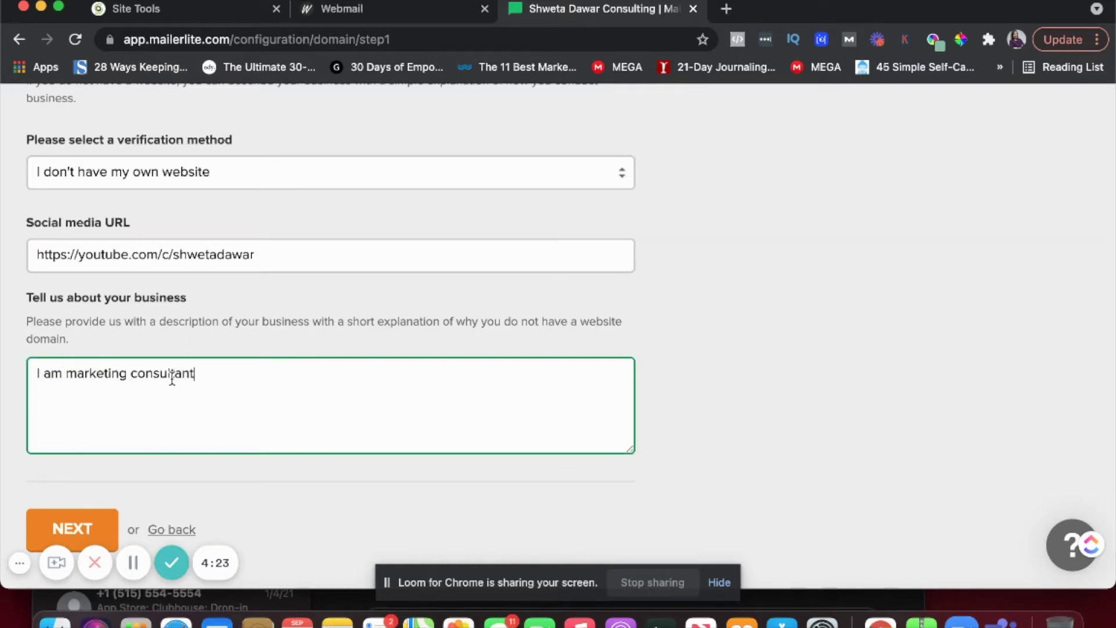
pyautogui.write('helping small businesses ')
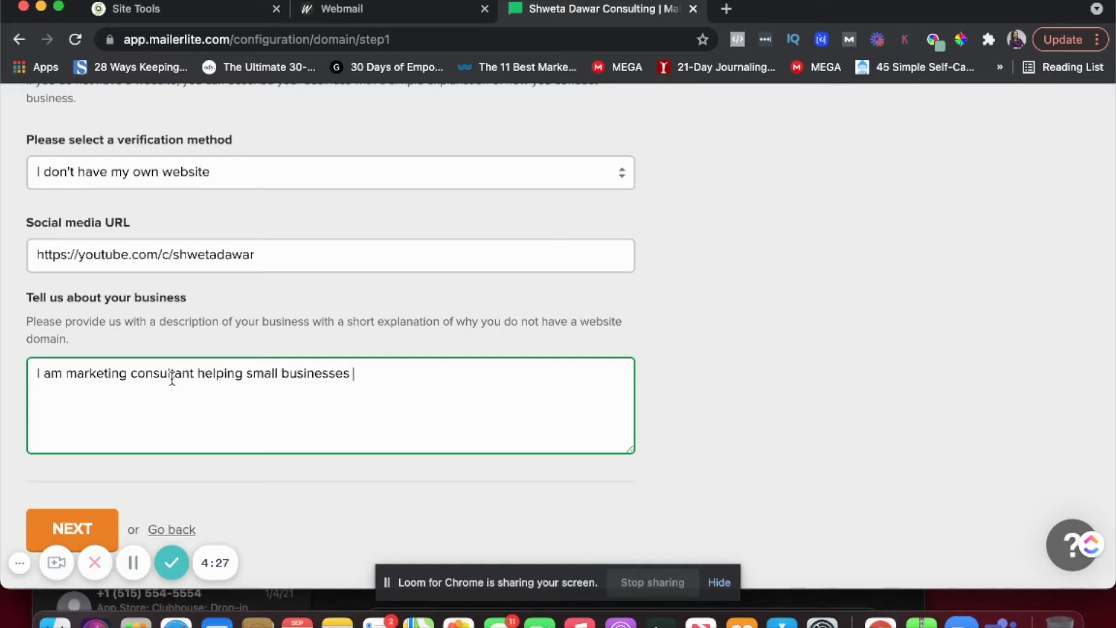
pyautogui.write('usa')
pyautogui.press('BackSpace')
pyautogui.press('BackSpace')
pyautogui.press('BackSpace')
pyautogui.write('mazimix')
pyautogui.press('BackSpace')
pyautogui.write('ze')
pyautogui.press('BackSpace')
pyautogui.press('BackSpace')
pyautogui.press('BackSpace')
pyautogui.press('BackSpace')
pyautogui.press('BackSpace')
pyautogui.press('BackSpace')
pyautogui.press('BackSpace')
pyautogui.write('ximize their marketing')
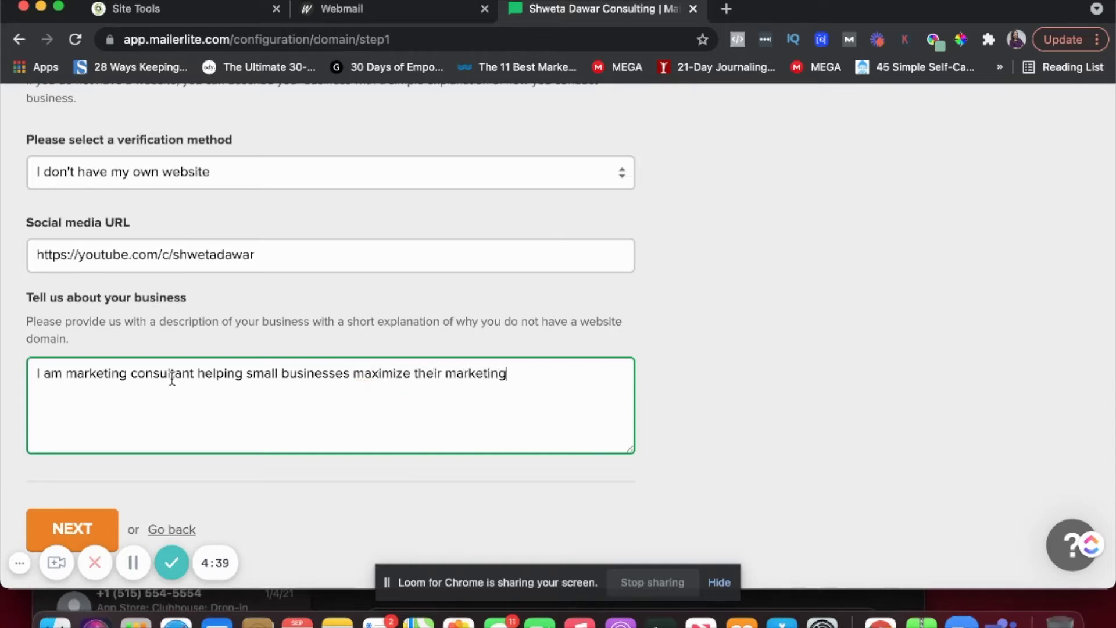
pyautogui.scroll(-1, 14, 487)
pyautogui.click(89, 524)
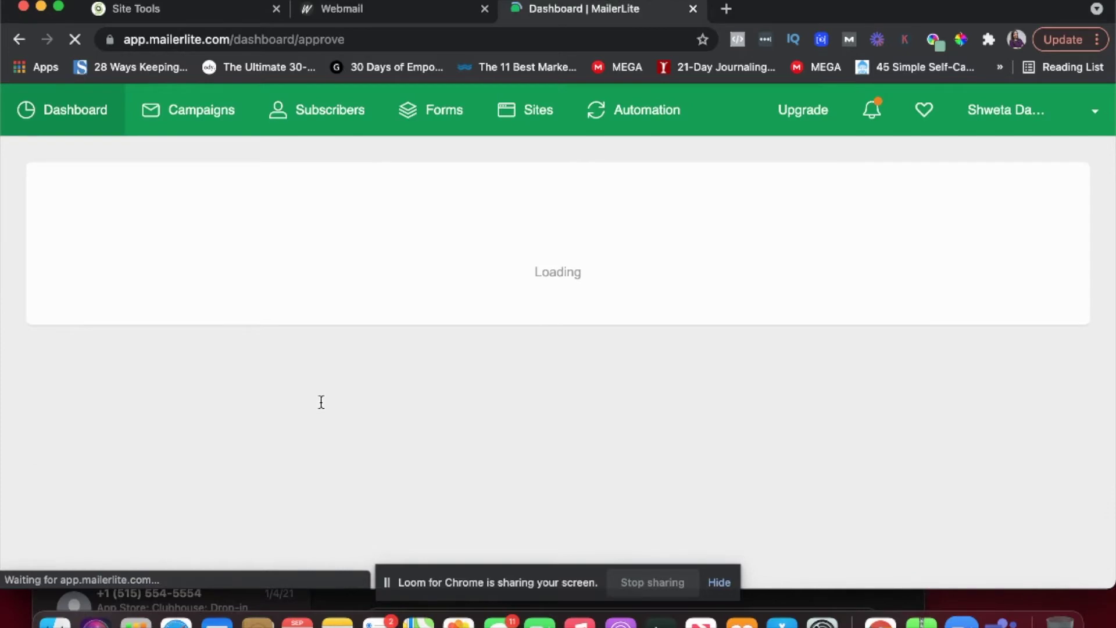
# Scroll the approval page to confirm the 'Waiting for approval' status
pyautogui.scroll(-2, 605, 423)
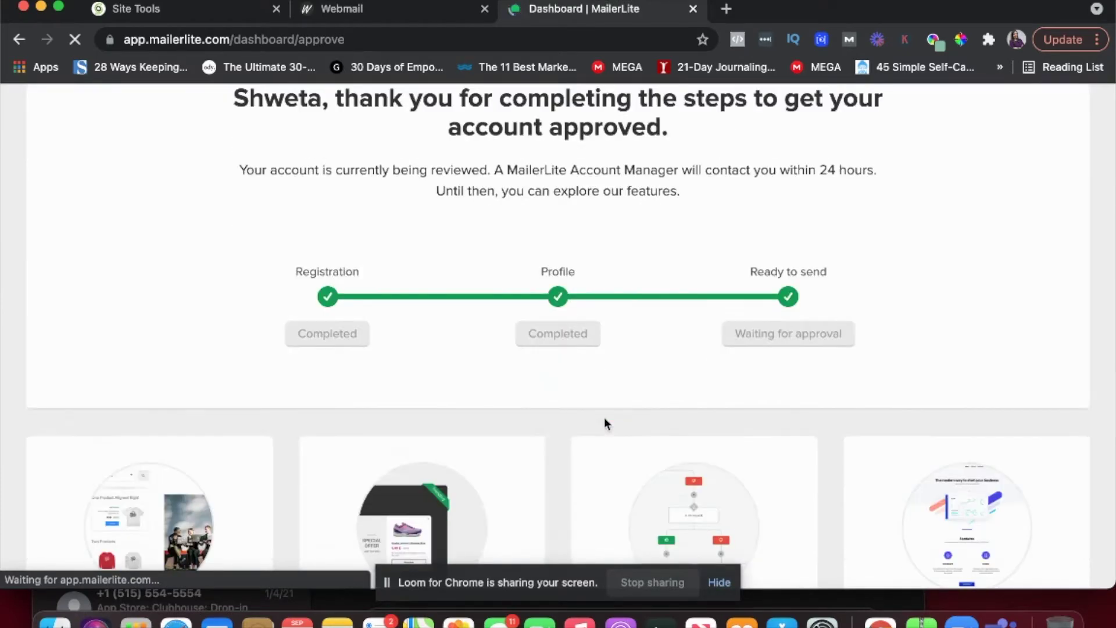
pyautogui.scroll(2, 755, 373)
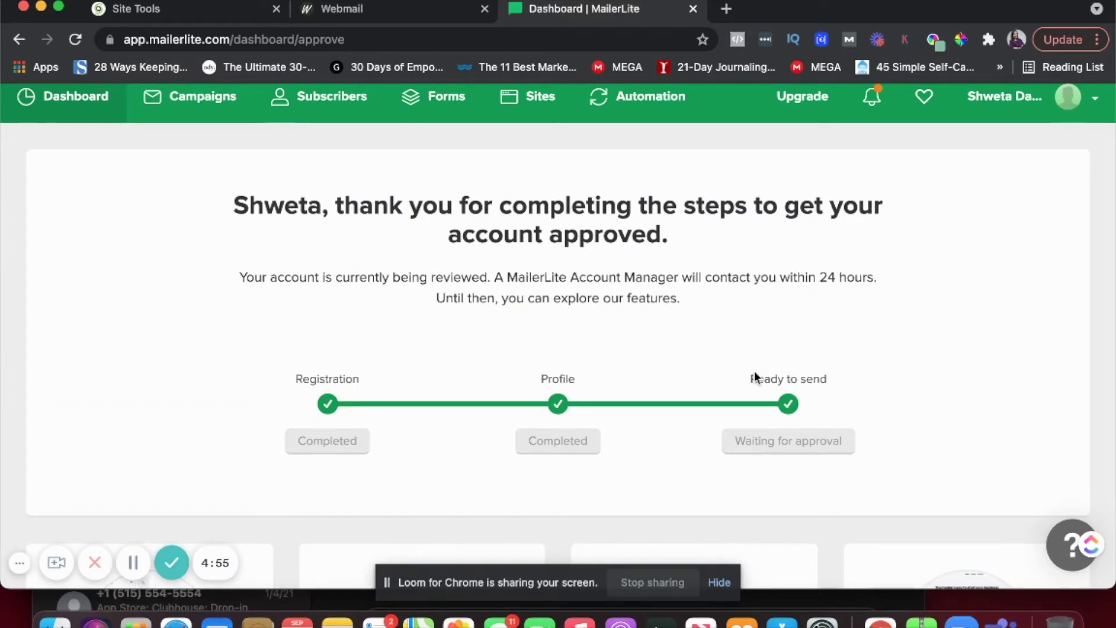
pyautogui.click(161, 19)
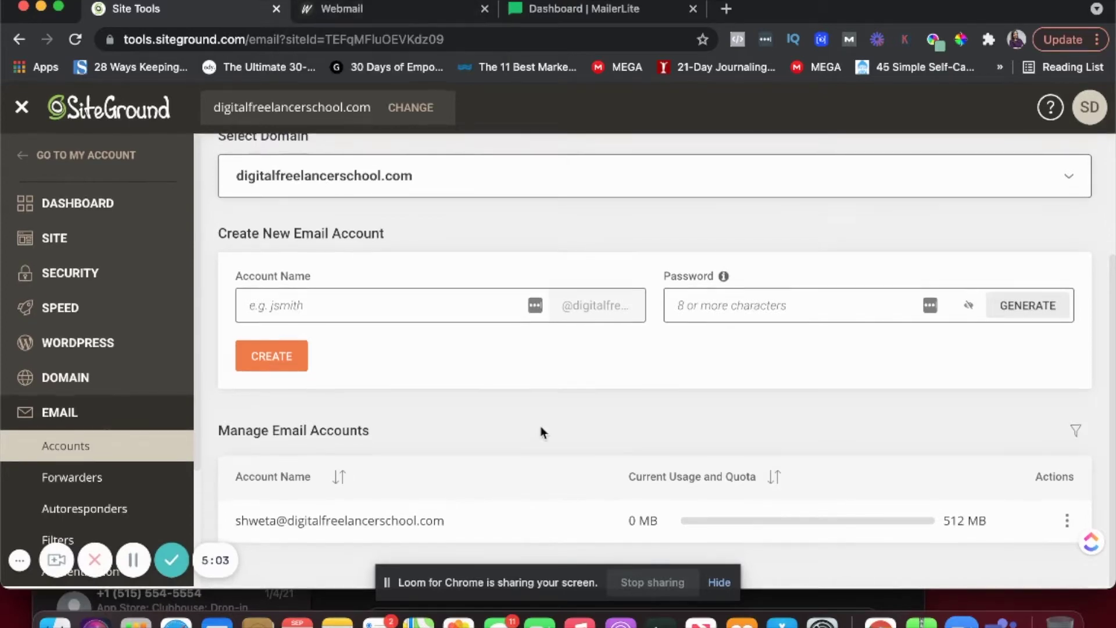
pyautogui.click(369, 16)
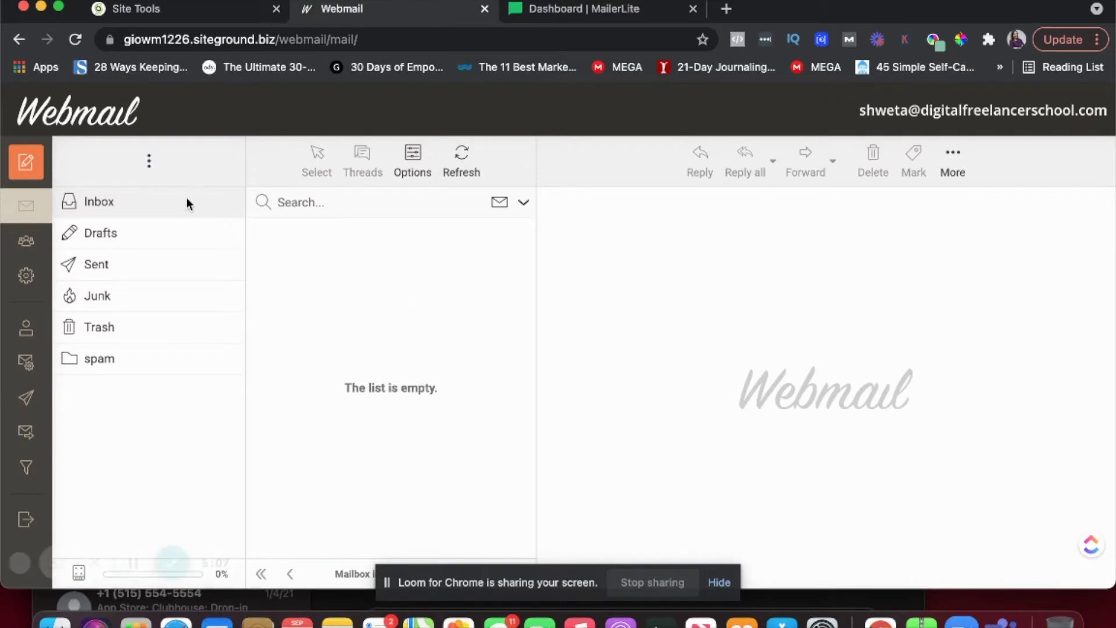
pyautogui.click(145, 263)
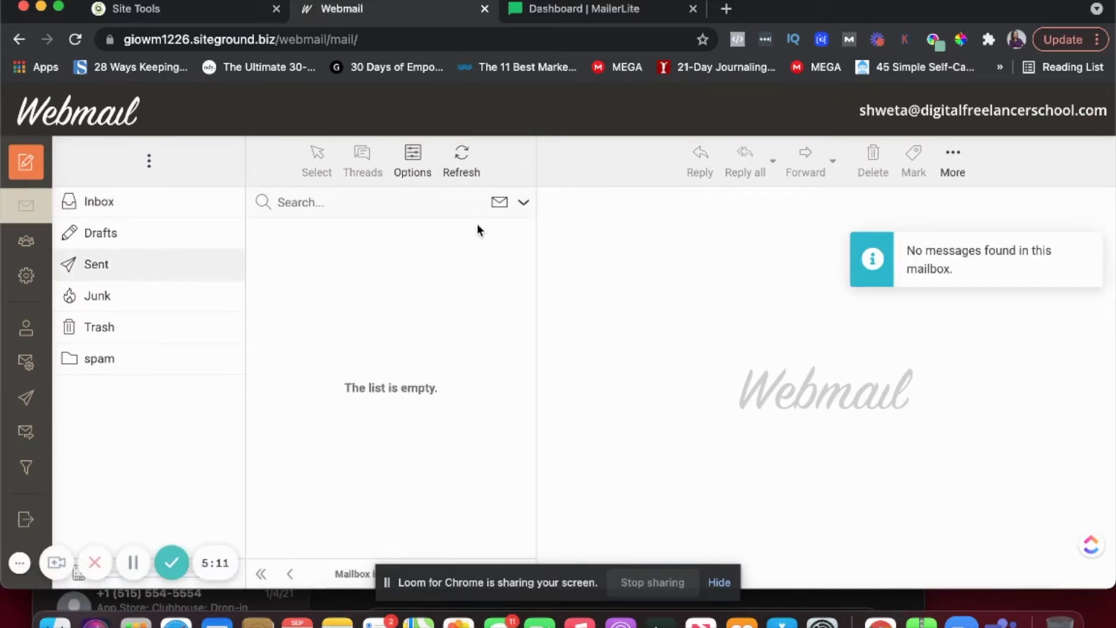
pyautogui.click(523, 211)
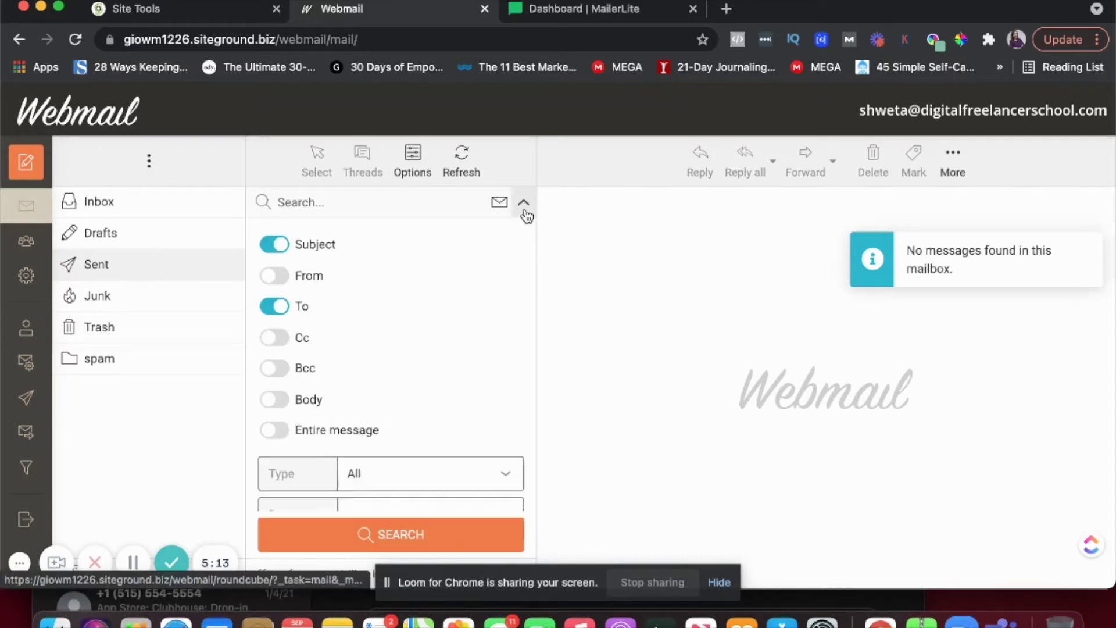
pyautogui.click(524, 213)
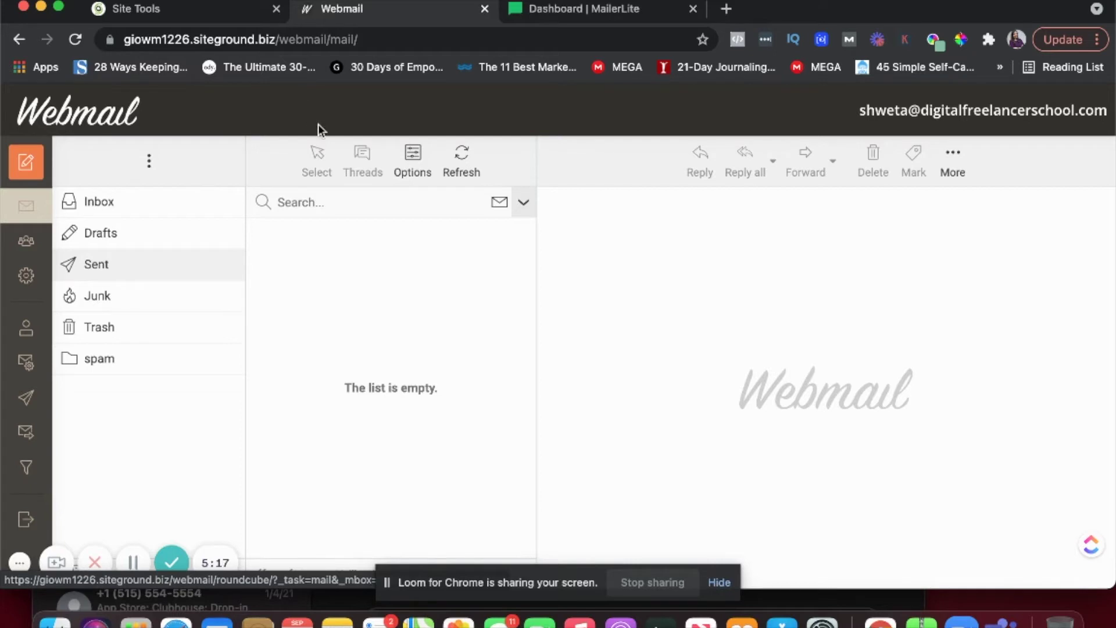
pyautogui.click(592, 8)
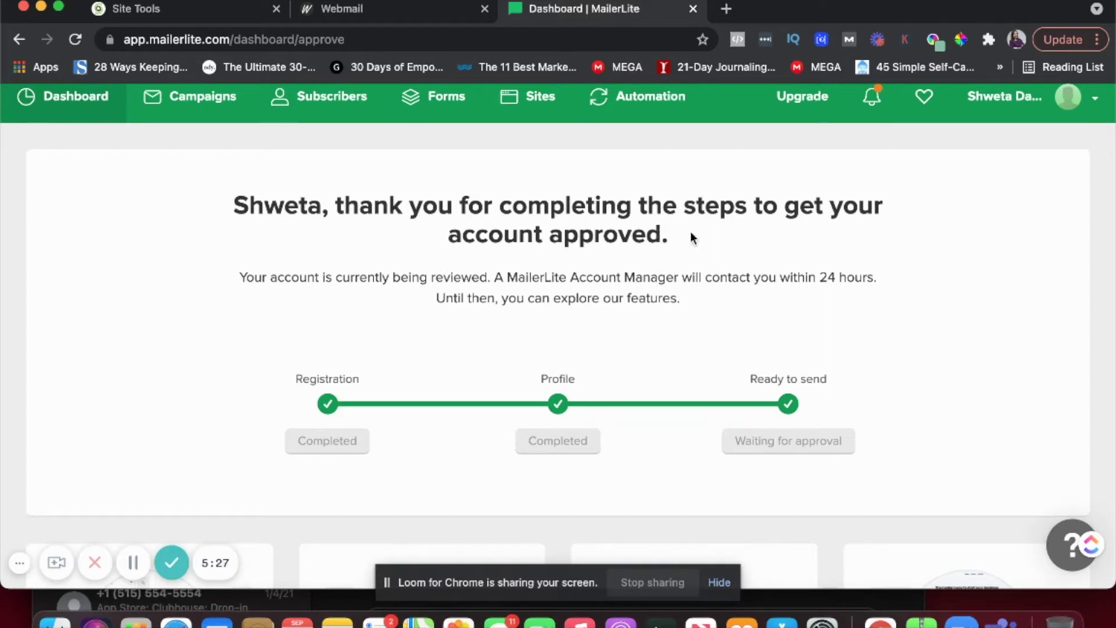
# Go to Account settings and open the Default settings sender section
pyautogui.click(1025, 118)
pyautogui.click(1020, 200)
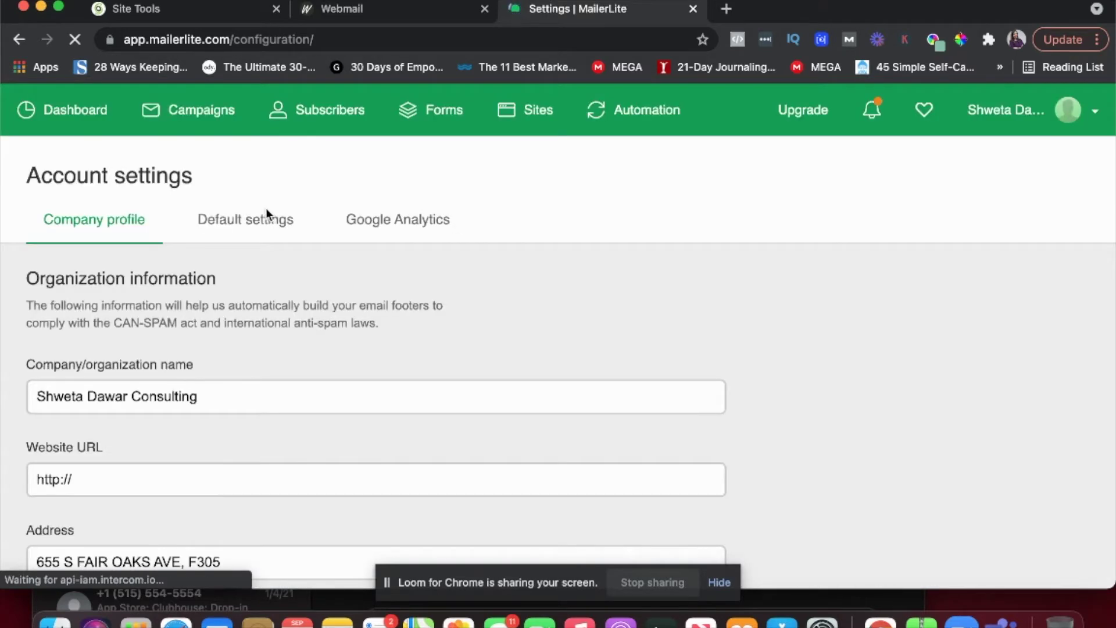
pyautogui.click(238, 228)
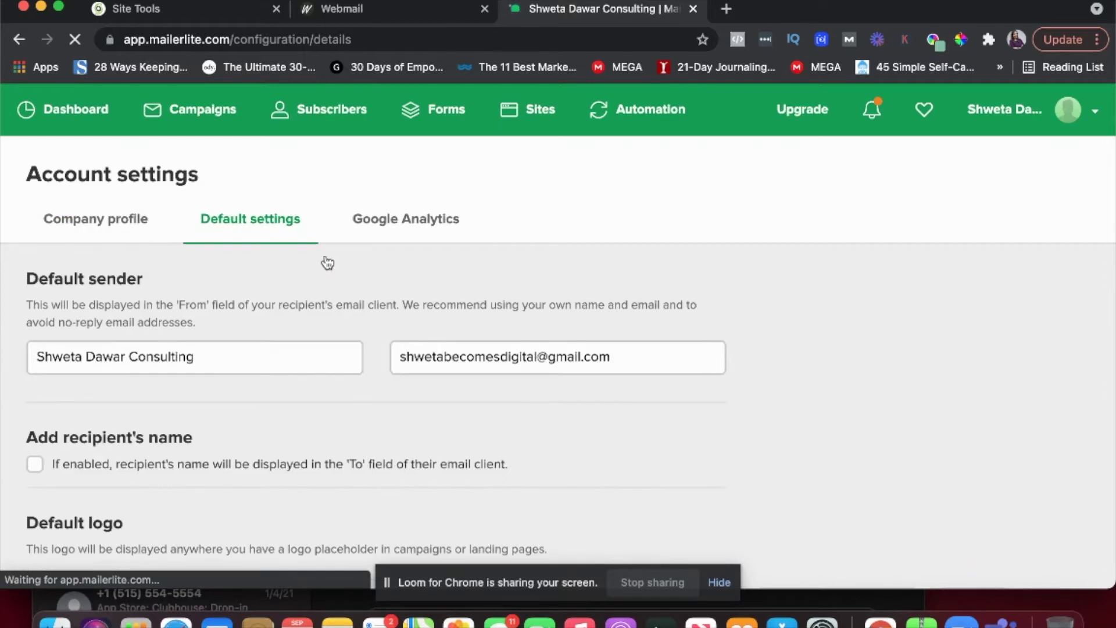
pyautogui.scroll(-3, 426, 309)
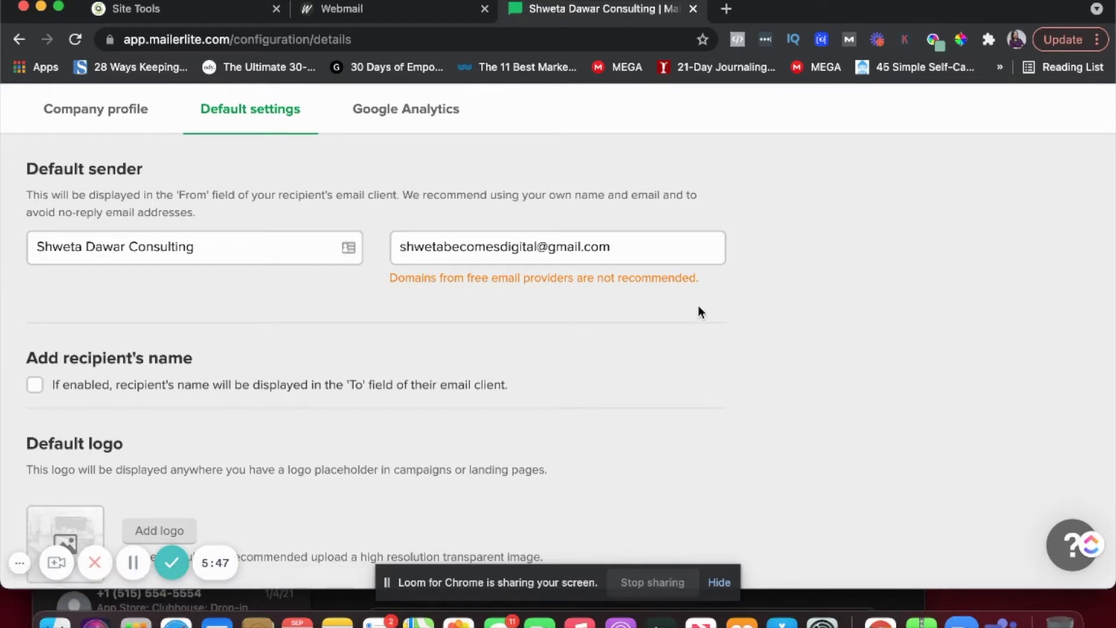
pyautogui.scroll(-2, 699, 308)
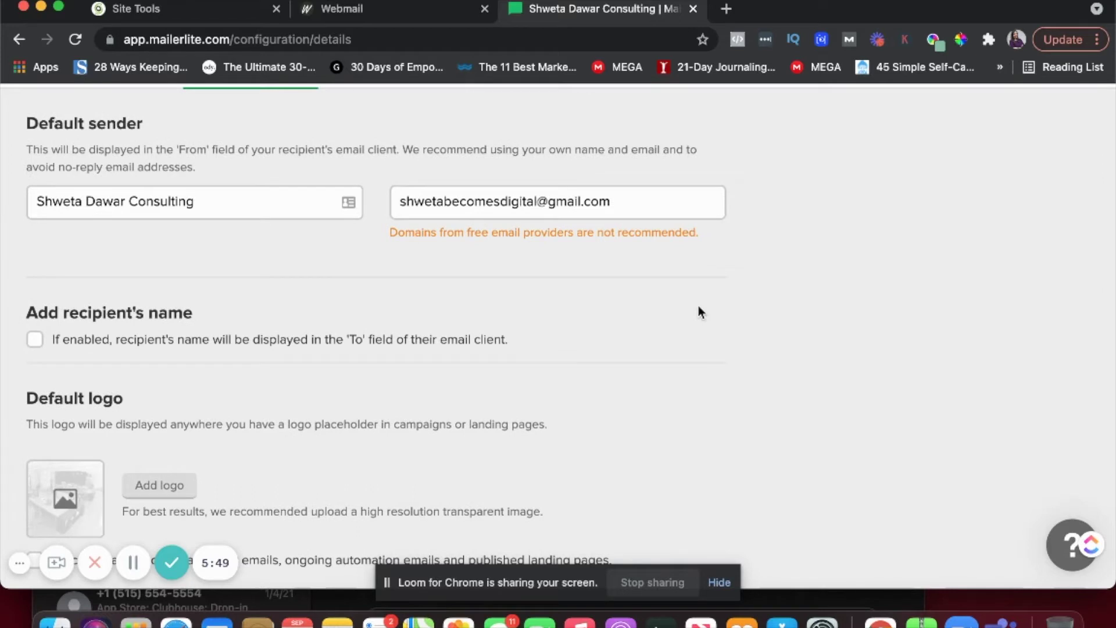
# Replace the sender e-mail with the custom-domain address and send its verification request
pyautogui.tripleClick(562, 213)
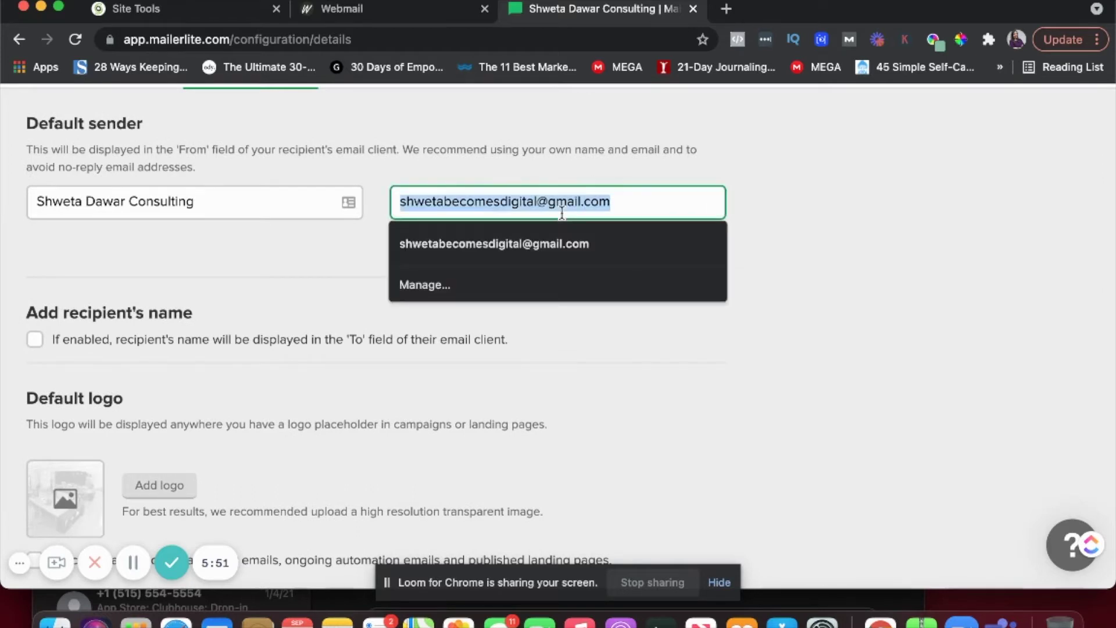
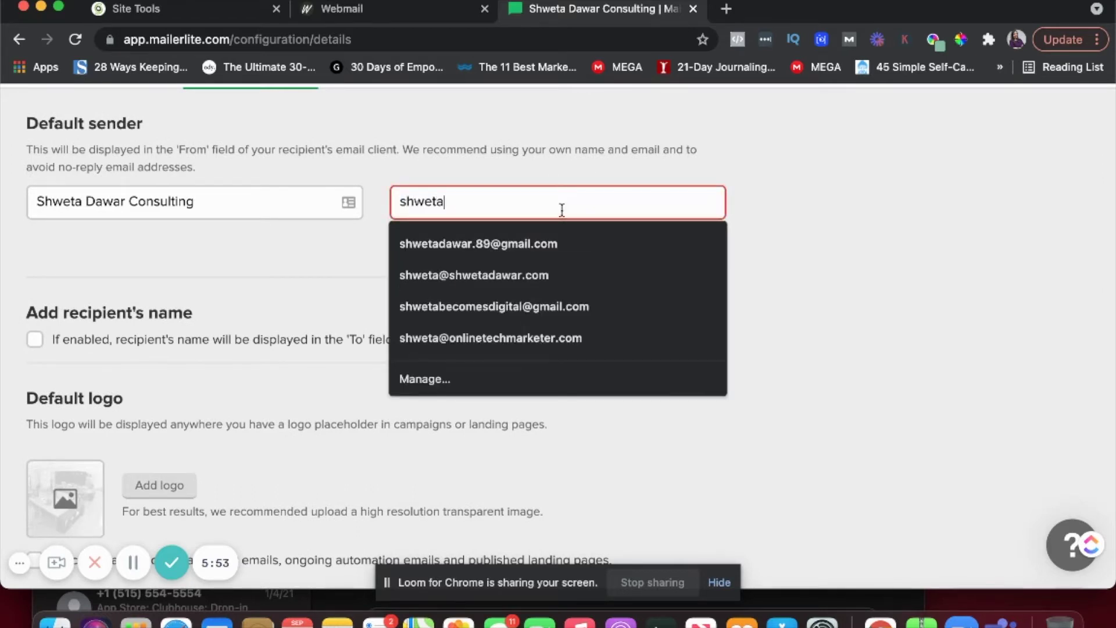
pyautogui.click(500, 273)
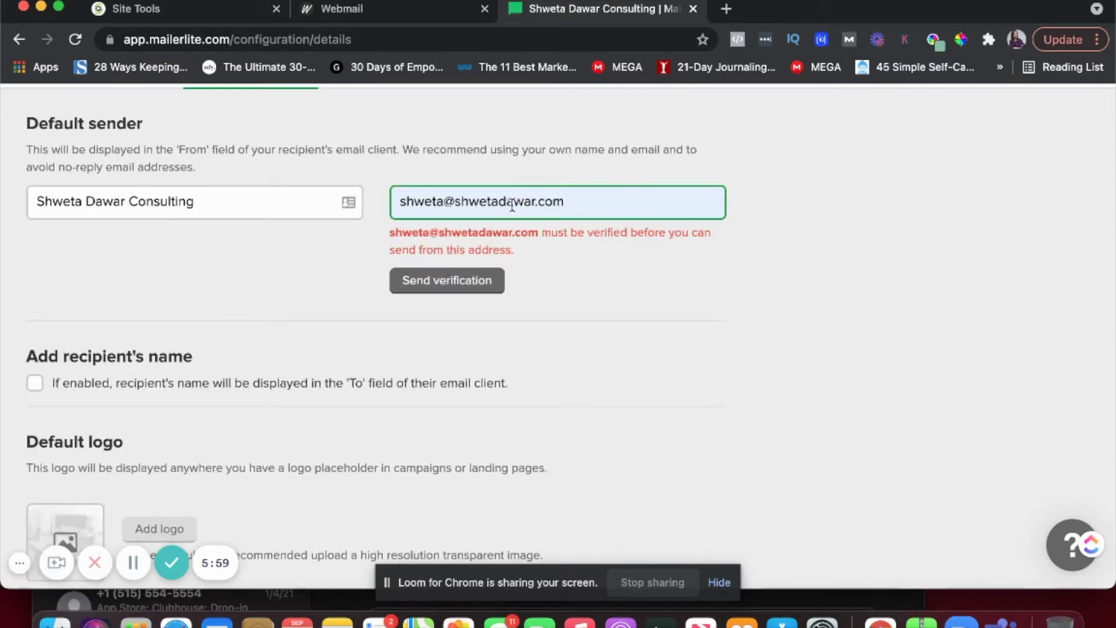
pyautogui.click(456, 207)
pyautogui.moveTo(457, 206); pyautogui.dragTo(576, 204)
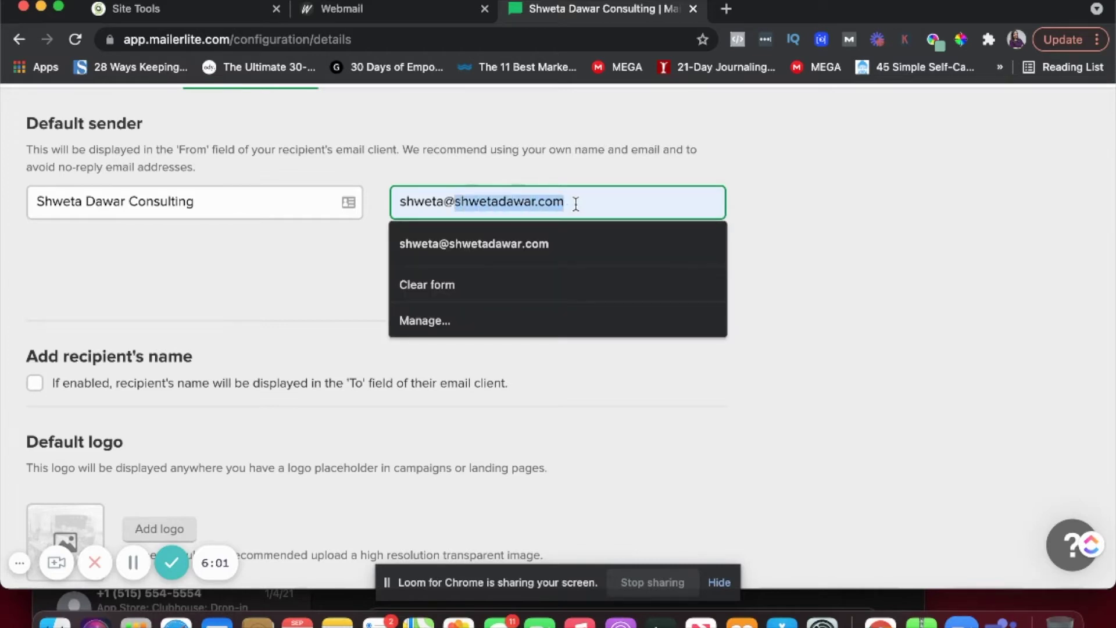
pyautogui.click(576, 204)
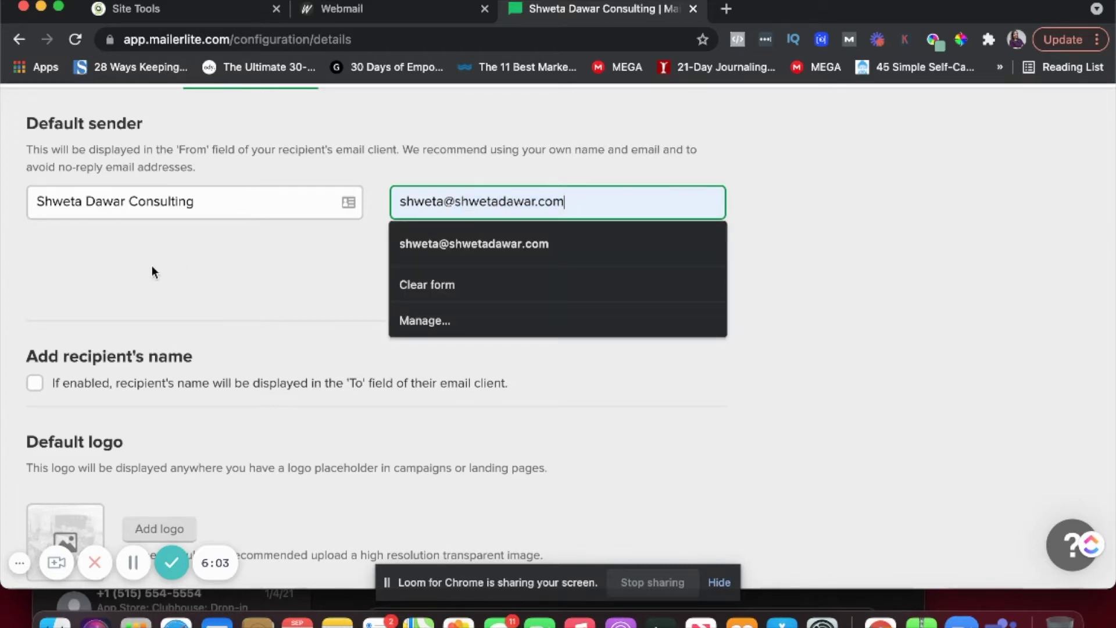
pyautogui.click(218, 311)
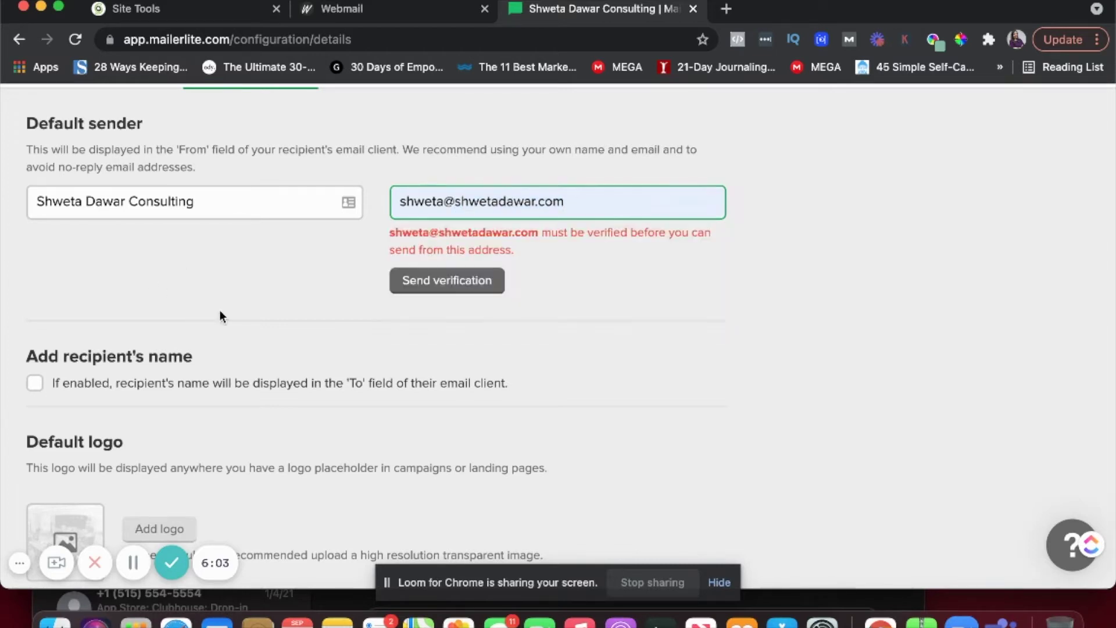
pyautogui.click(446, 285)
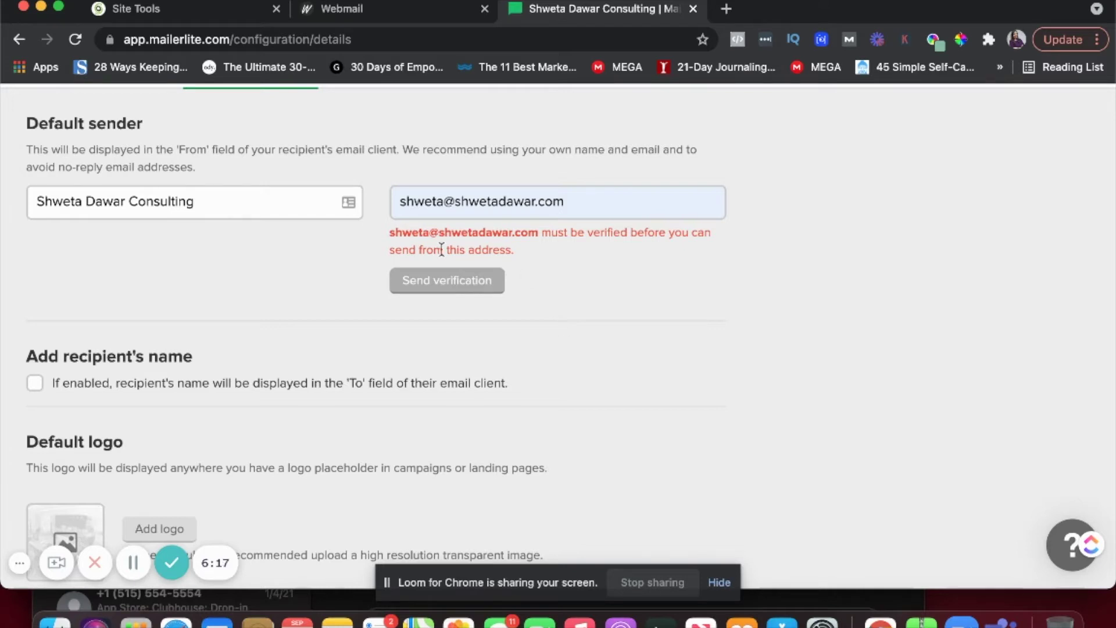
pyautogui.scroll(3, 481, 281)
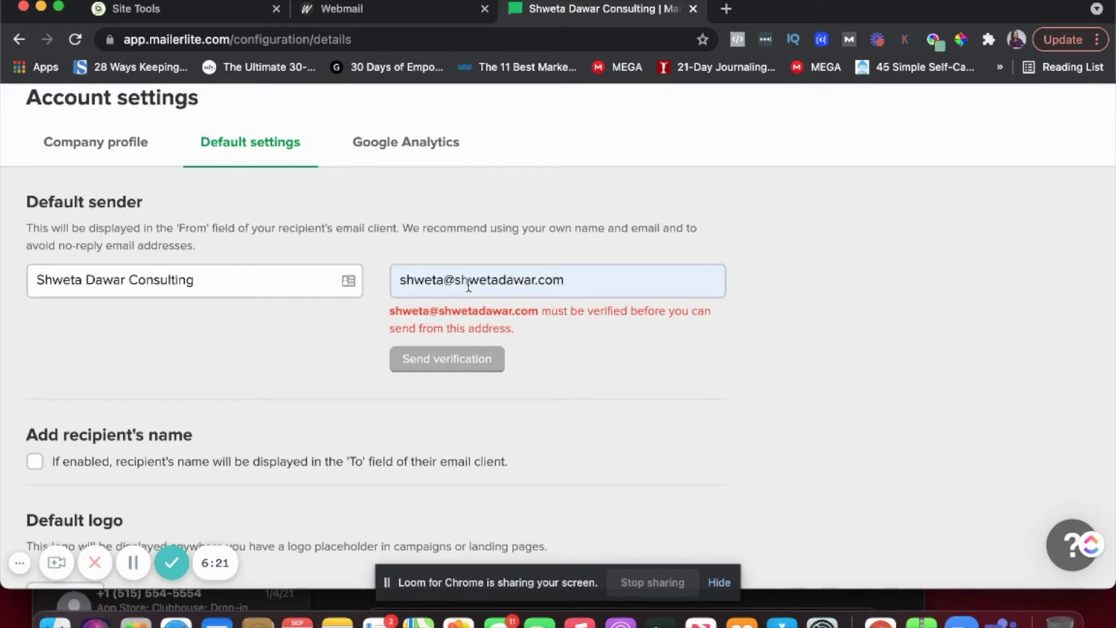
pyautogui.scroll(3, 469, 284)
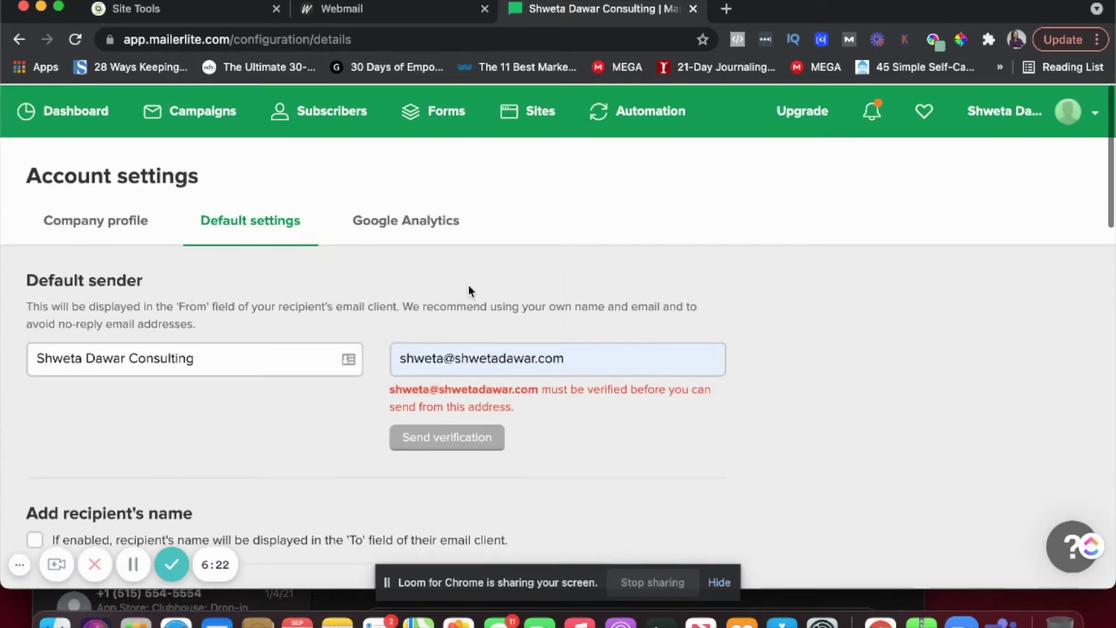
# Replace the default sender e-mail with a new custom-domain address
pyautogui.click(498, 368)
pyautogui.tripleClick(498, 368)
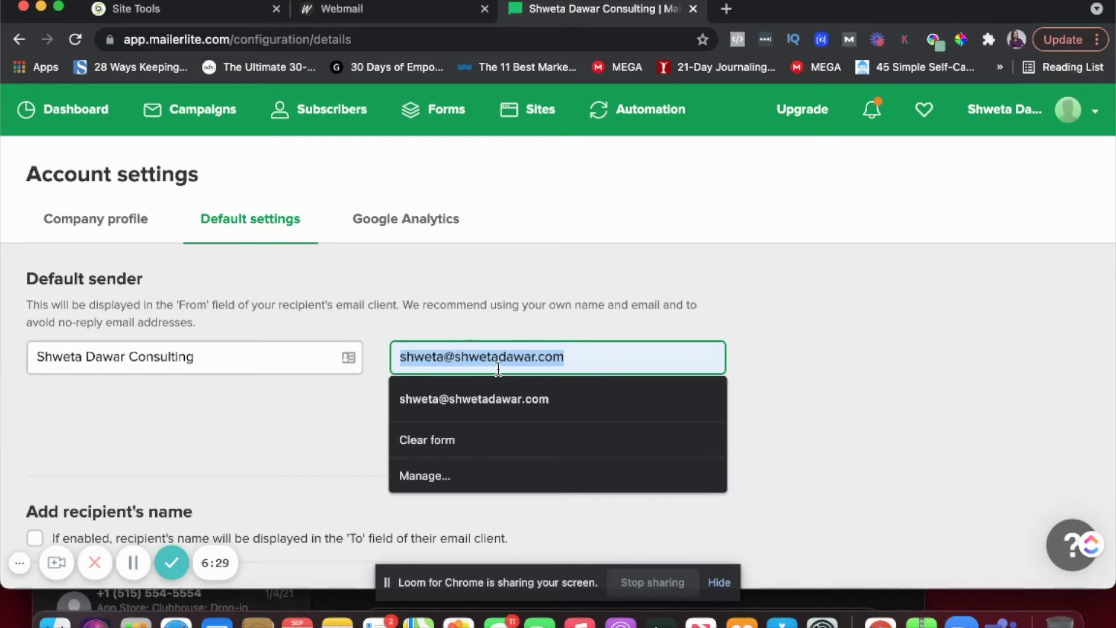
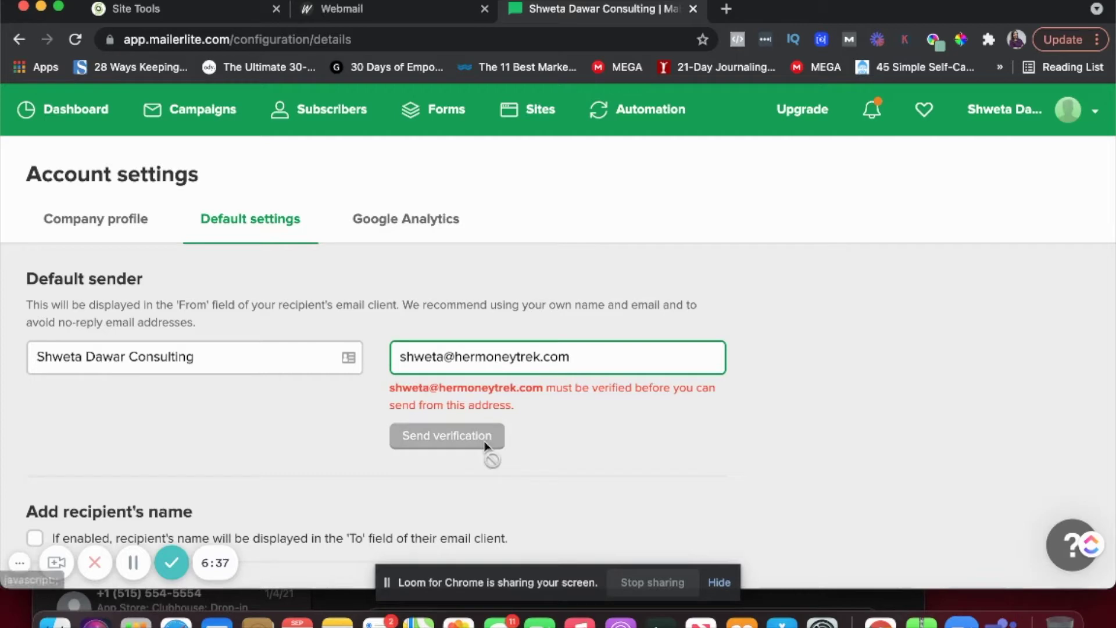
pyautogui.scroll(-3, 332, 433)
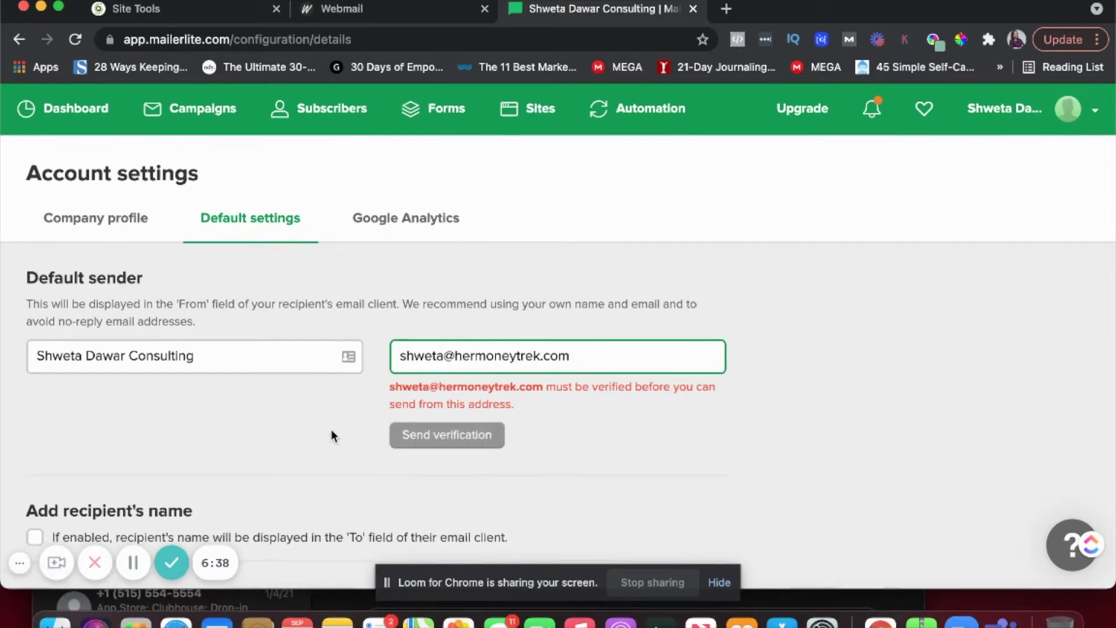
pyautogui.scroll(3, 332, 436)
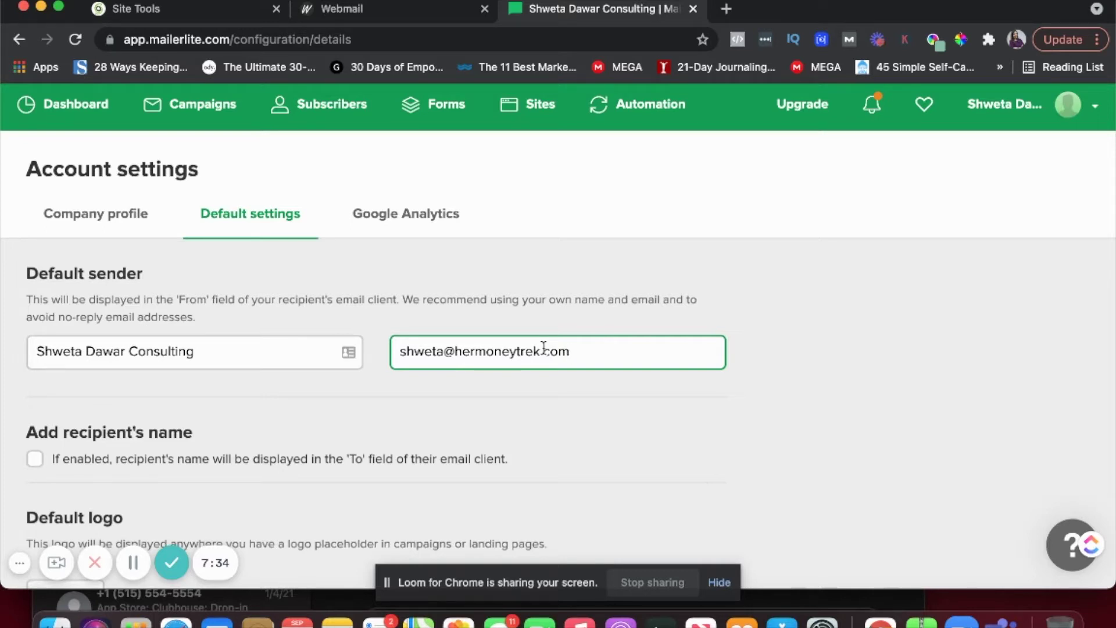
# Select the other account's sender e-mail address and scroll through its default settings
pyautogui.moveTo(584, 353); pyautogui.dragTo(398, 349)
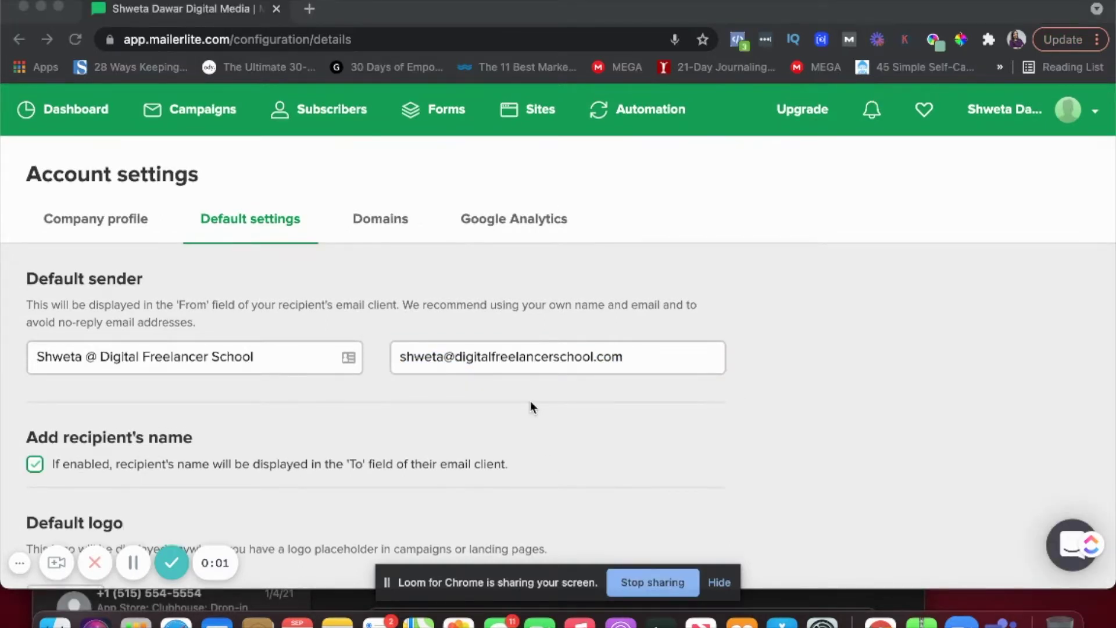
pyautogui.scroll(-2, 532, 407)
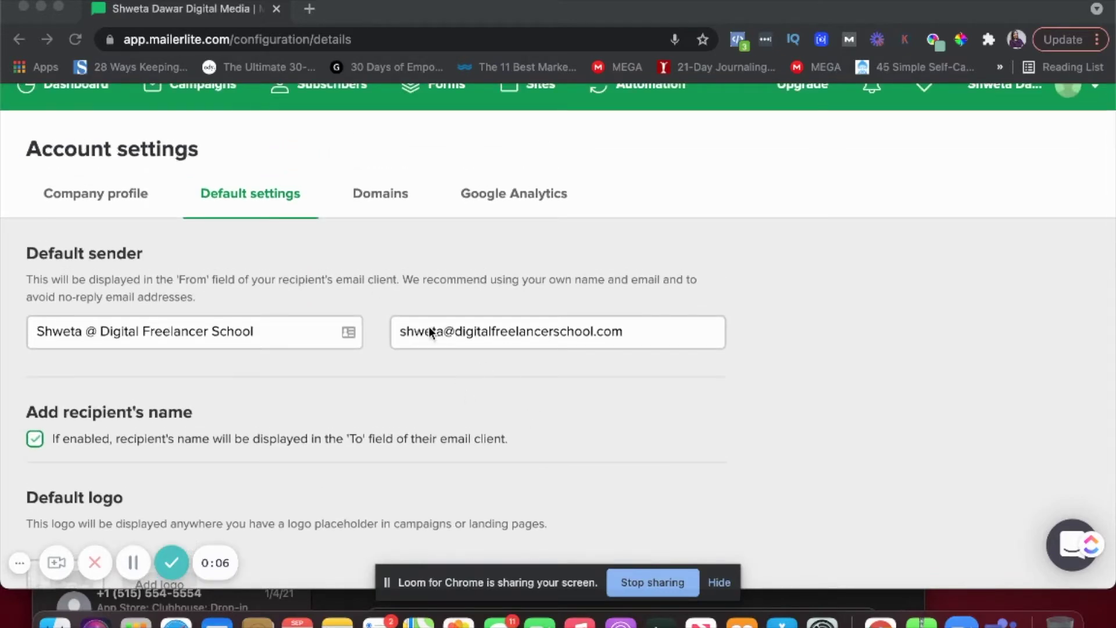
pyautogui.scroll(2, 267, 265)
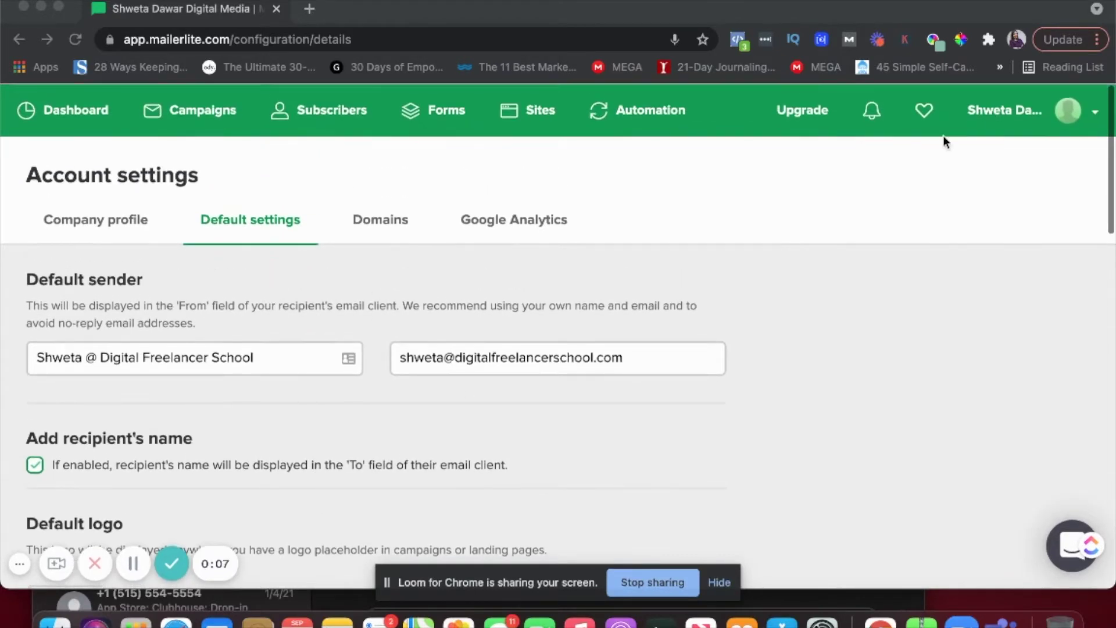
pyautogui.click(1084, 123)
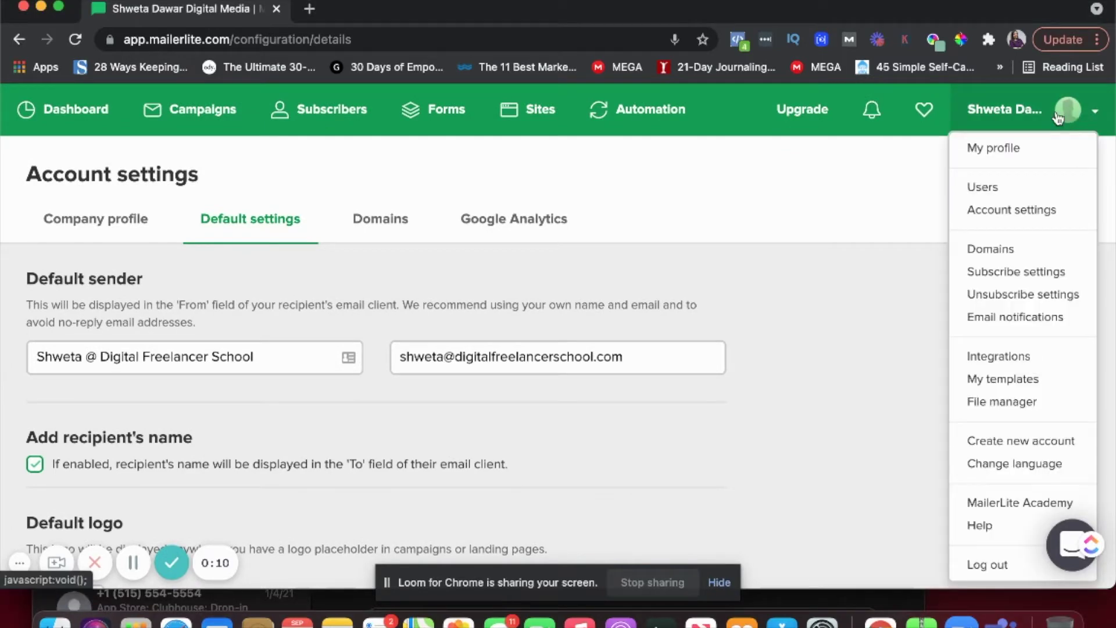
pyautogui.click(991, 210)
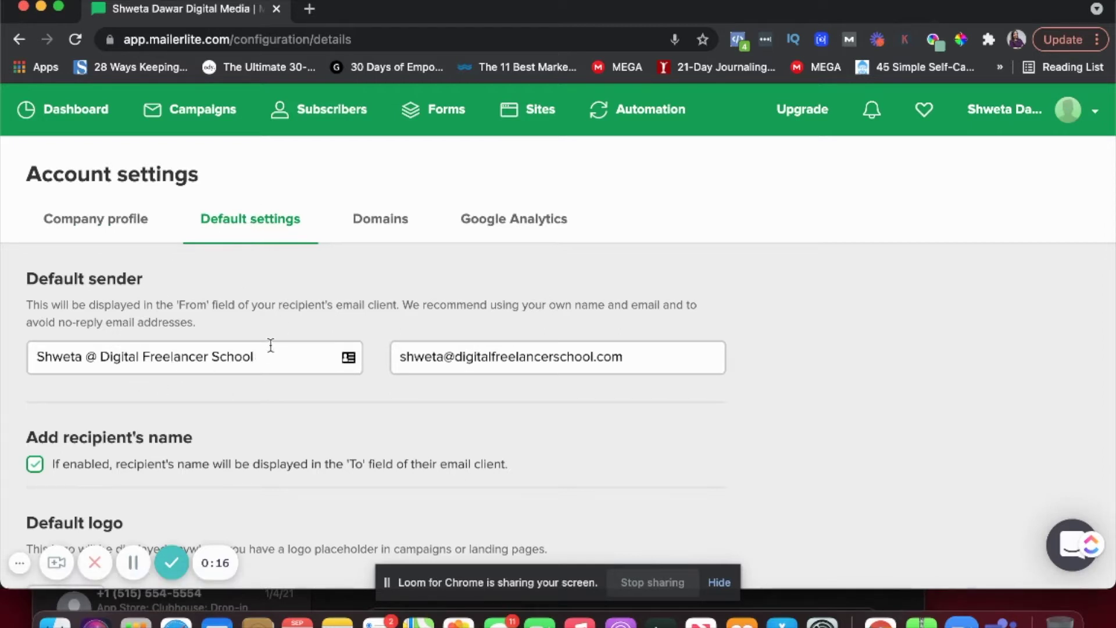
pyautogui.click(529, 355)
pyautogui.tripleClick(529, 355)
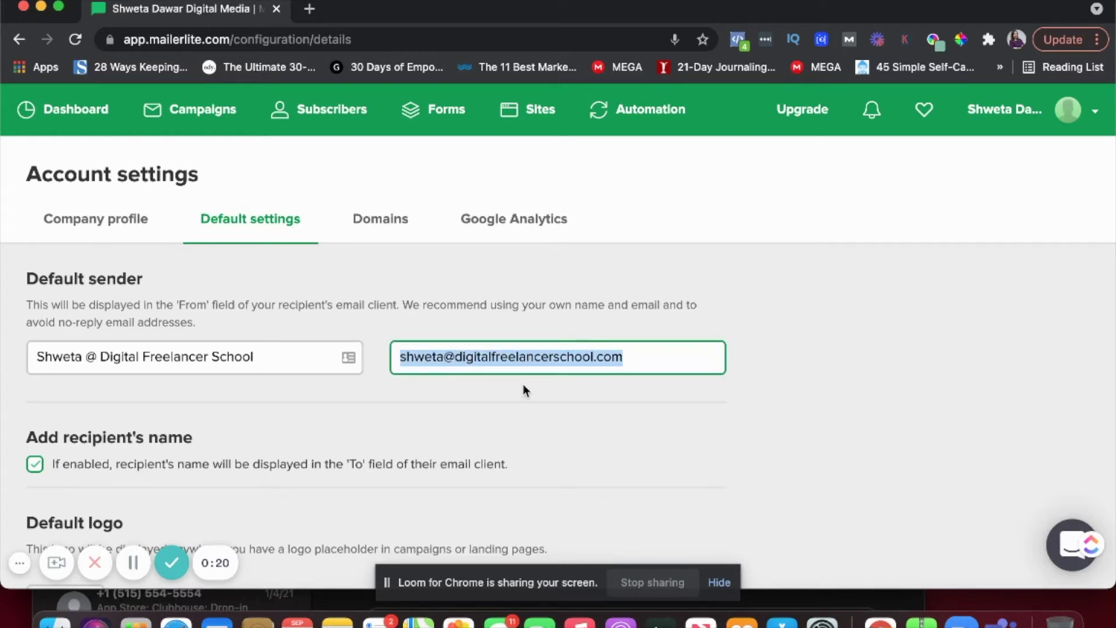
pyautogui.click(494, 324)
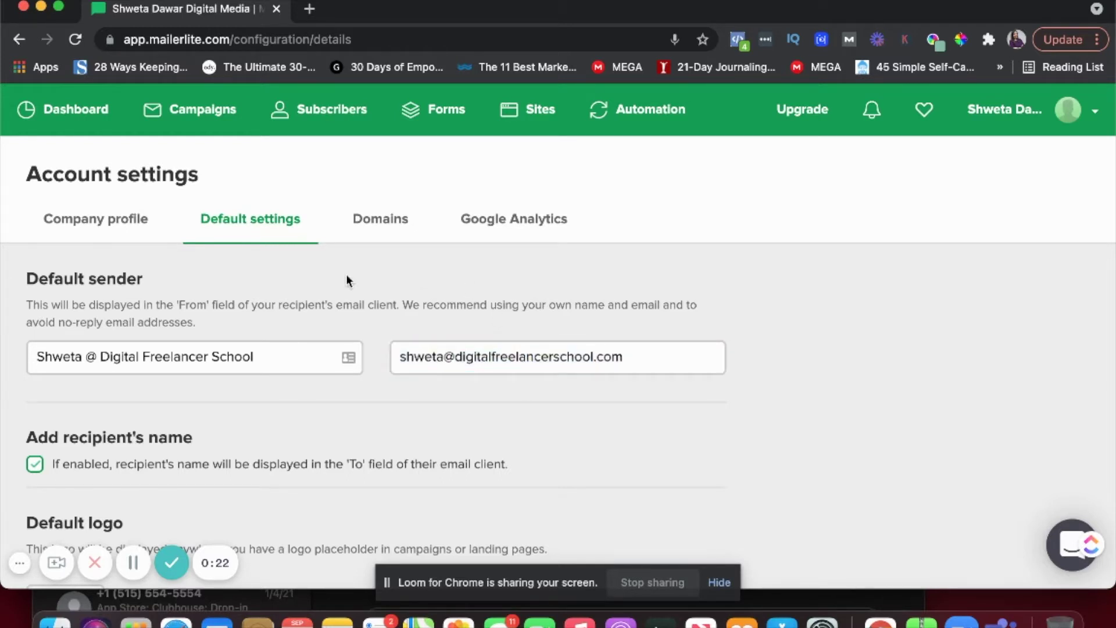
pyautogui.scroll(-1, 347, 276)
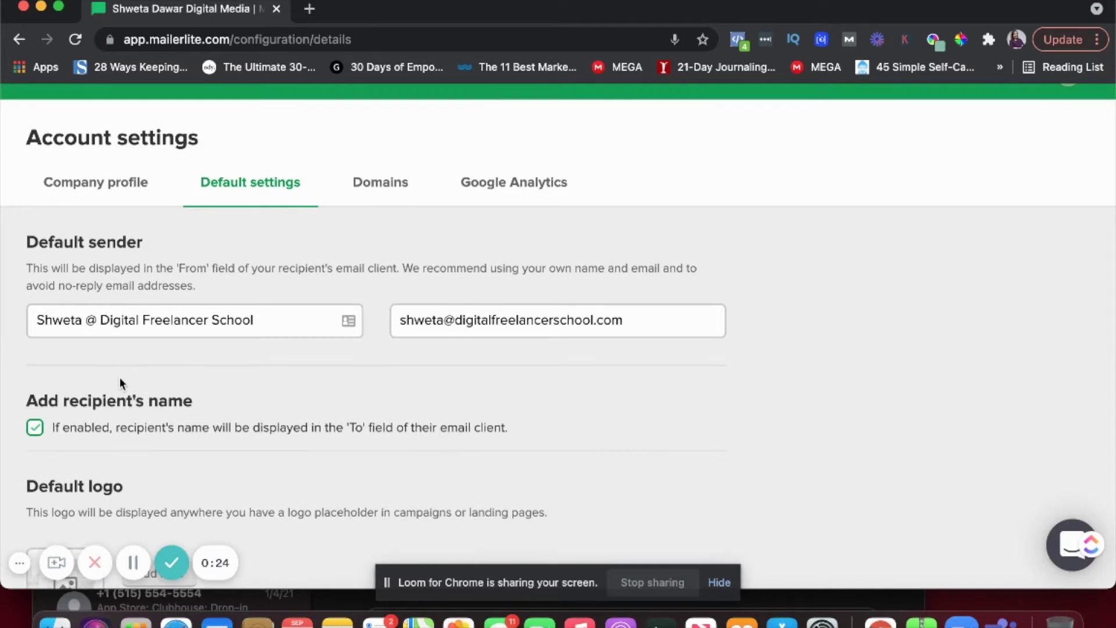
pyautogui.scroll(-2, 119, 382)
pyautogui.scroll(1, 120, 382)
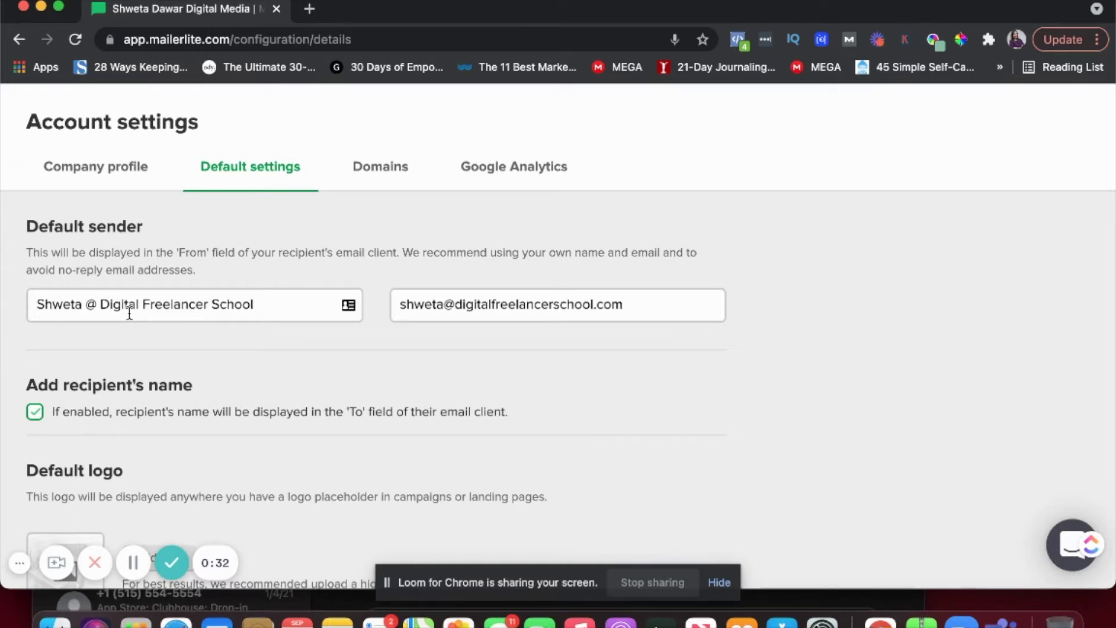
pyautogui.moveTo(274, 304); pyautogui.dragTo(45, 304)
pyautogui.scroll(-2, 47, 308)
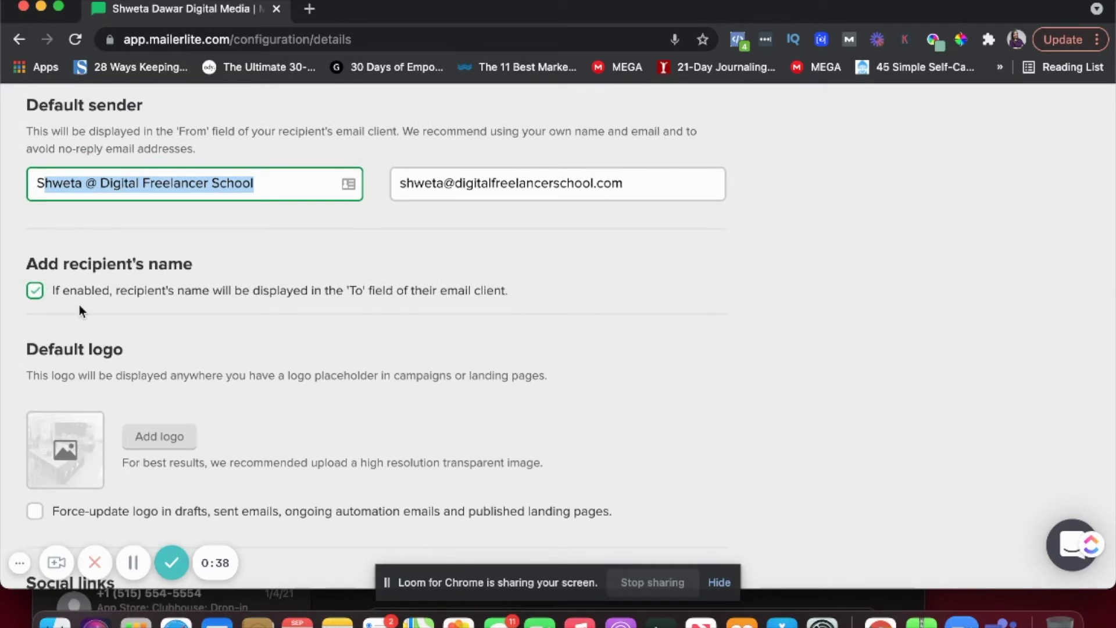
pyautogui.scroll(-2, 138, 312)
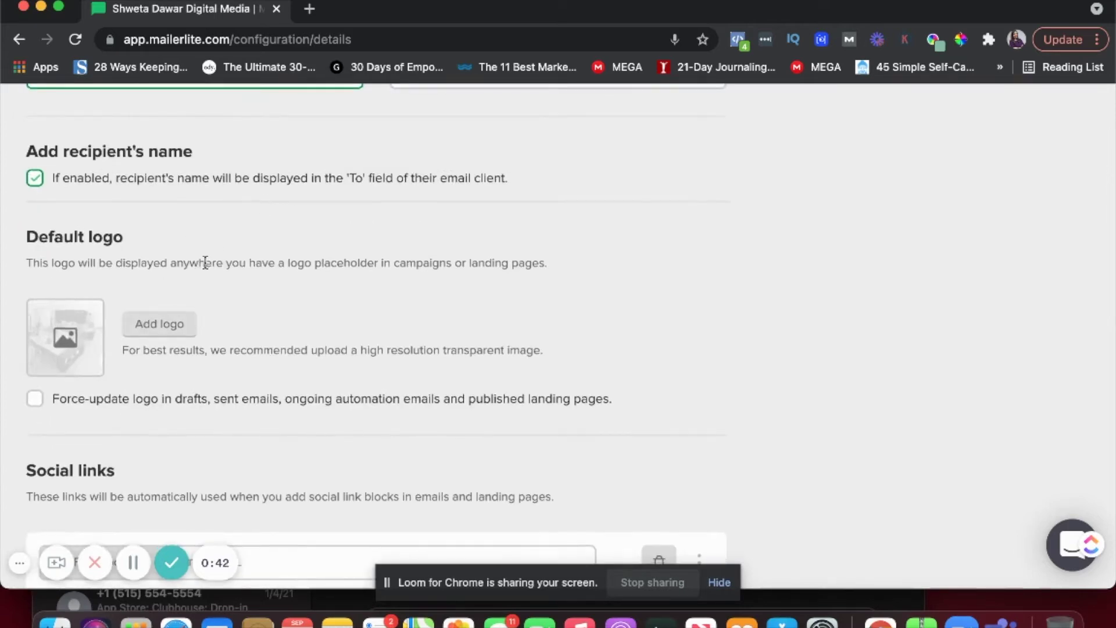
pyautogui.scroll(-1, 204, 261)
pyautogui.scroll(-3, 294, 312)
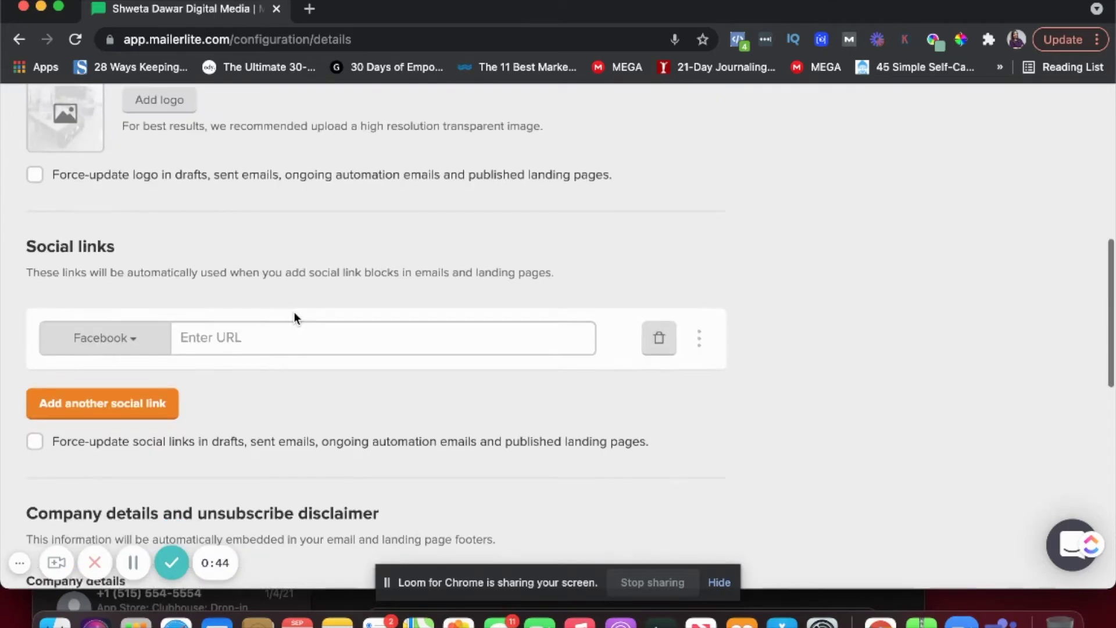
pyautogui.scroll(-3, 293, 358)
pyautogui.scroll(-4, 293, 358)
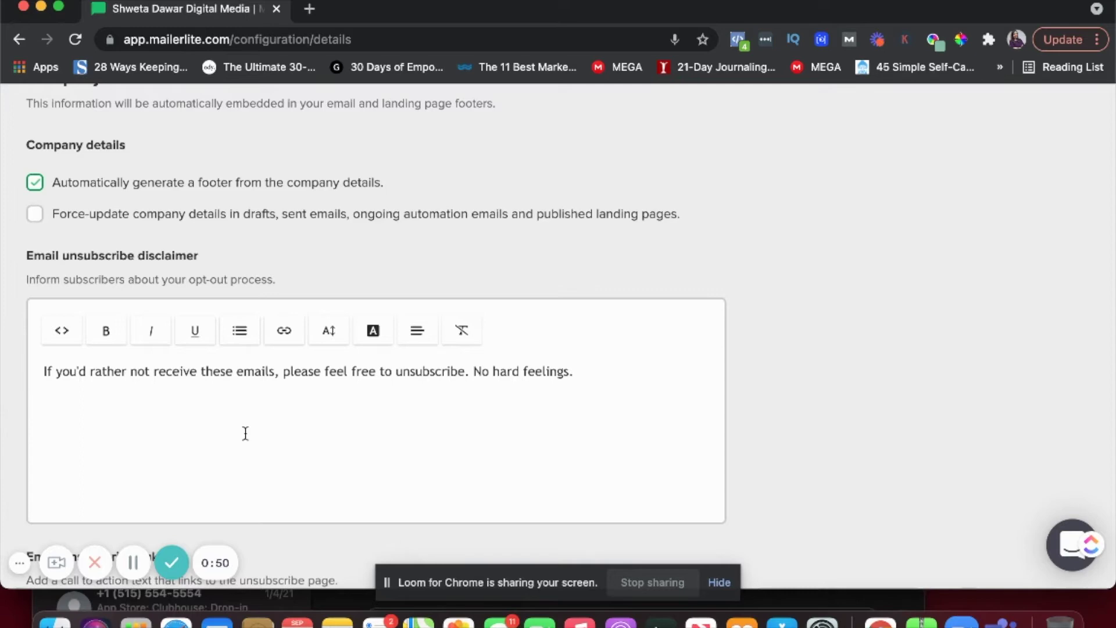
pyautogui.scroll(-1, 181, 395)
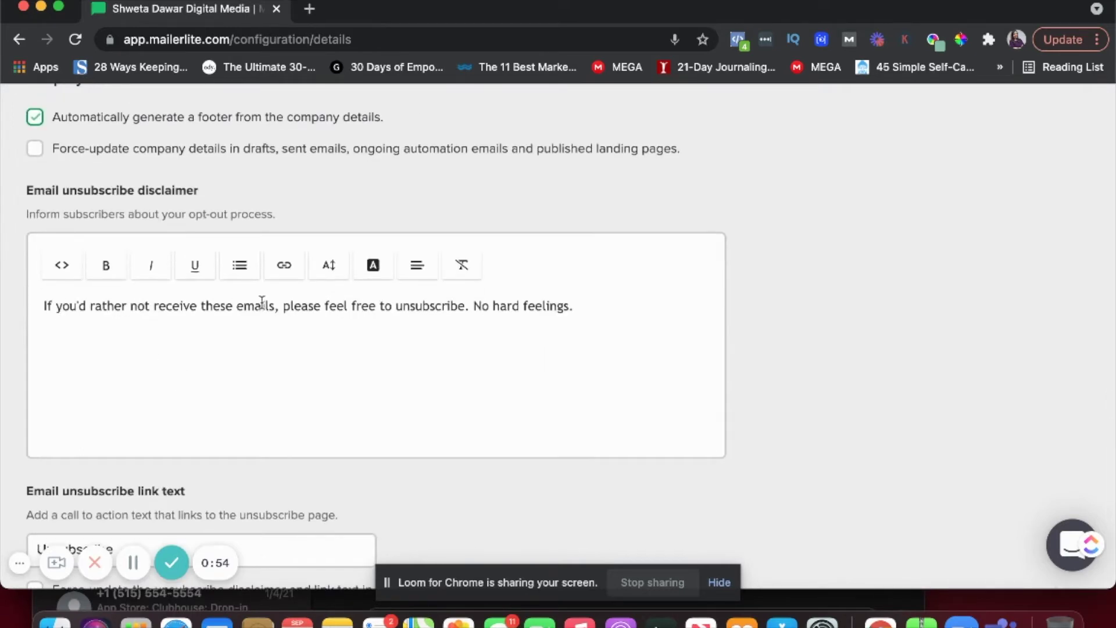
pyautogui.scroll(-2, 262, 302)
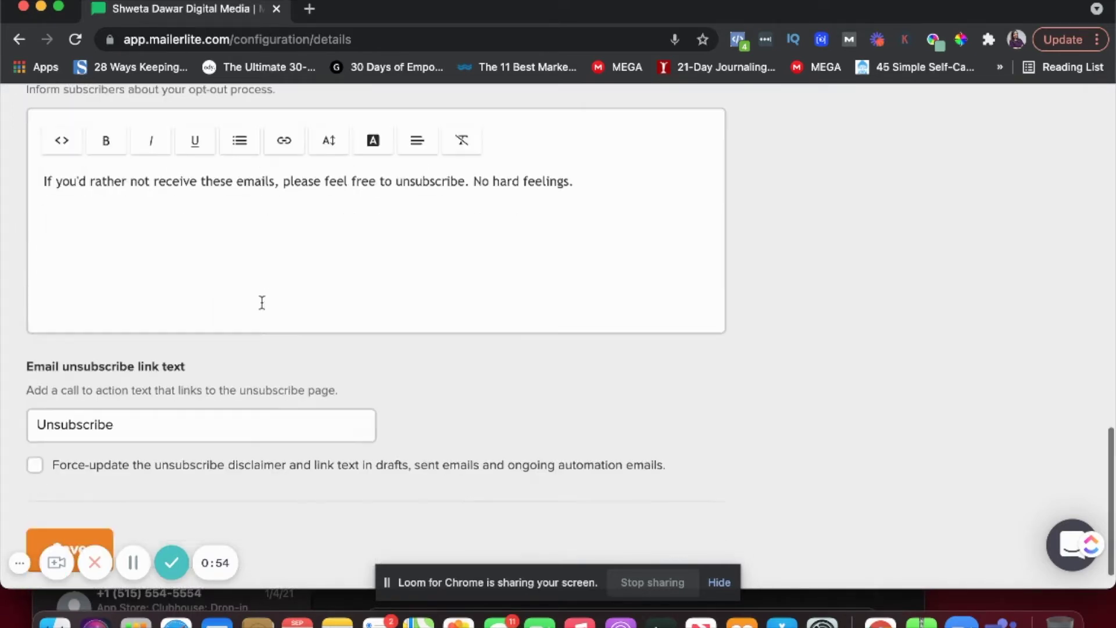
pyautogui.click(154, 430)
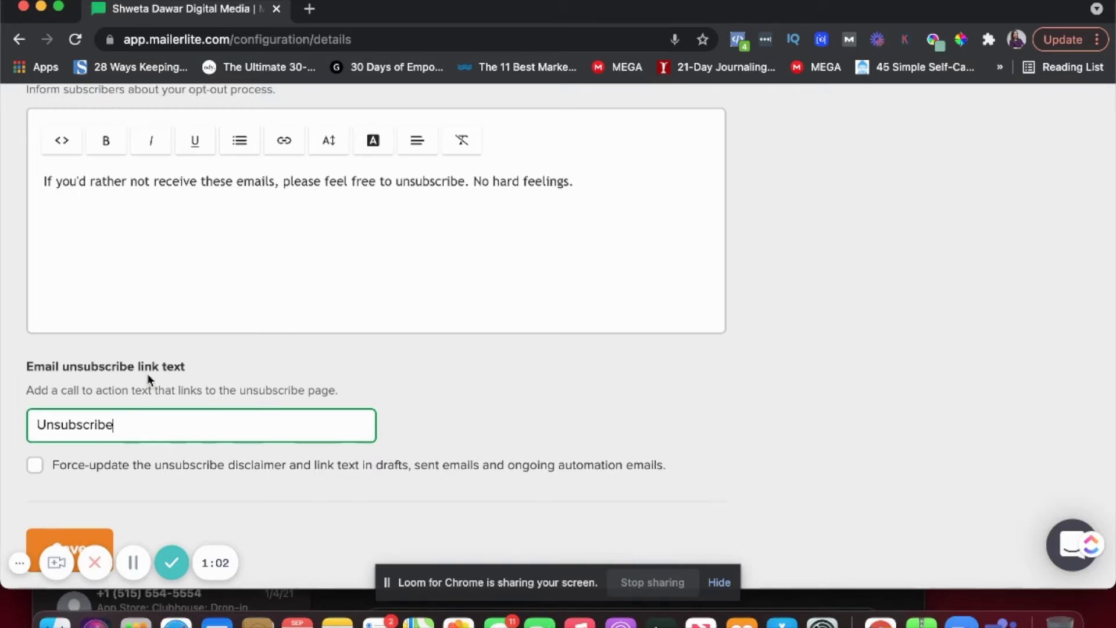
pyautogui.scroll(20, 147, 379)
pyautogui.scroll(3, 148, 379)
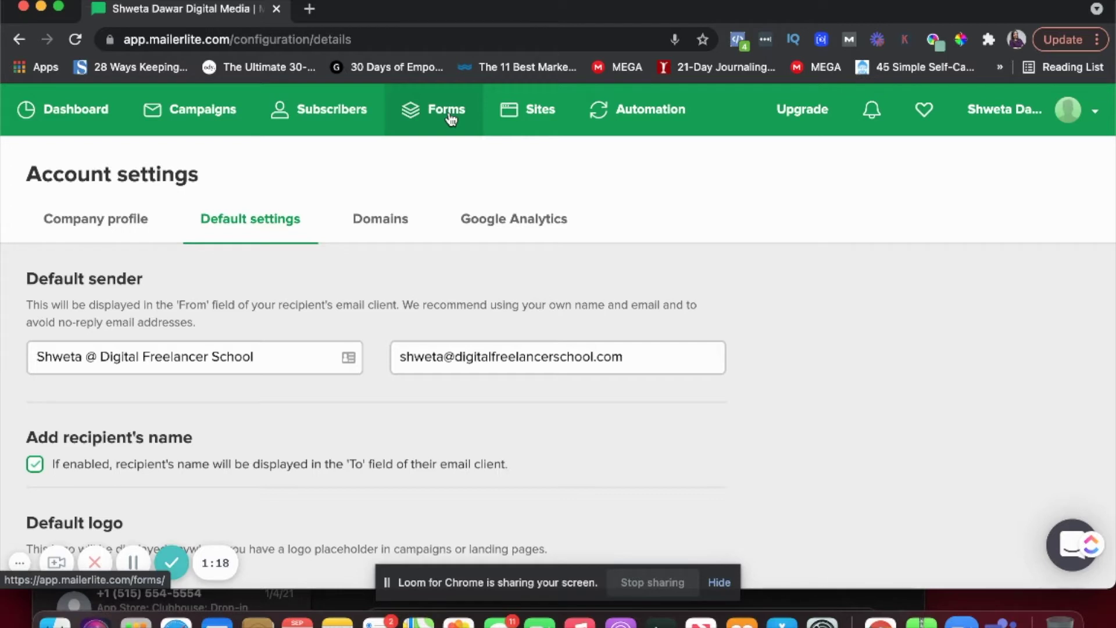
# Create a new landing page under Sites named 'Facebook ads guide' and save it
pyautogui.click(547, 124)
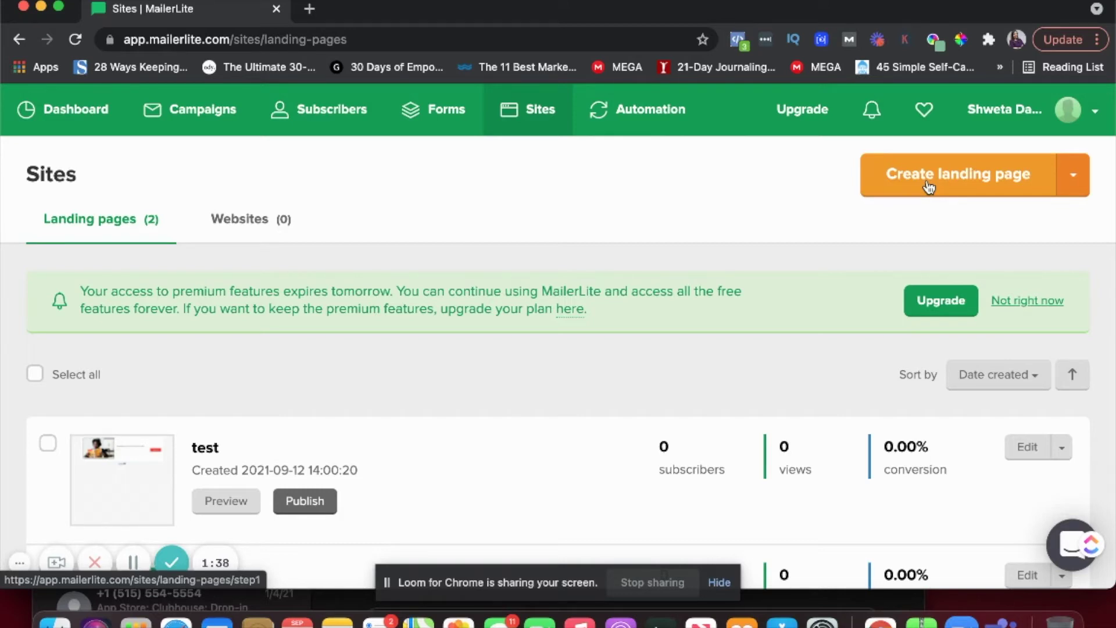
pyautogui.click(928, 185)
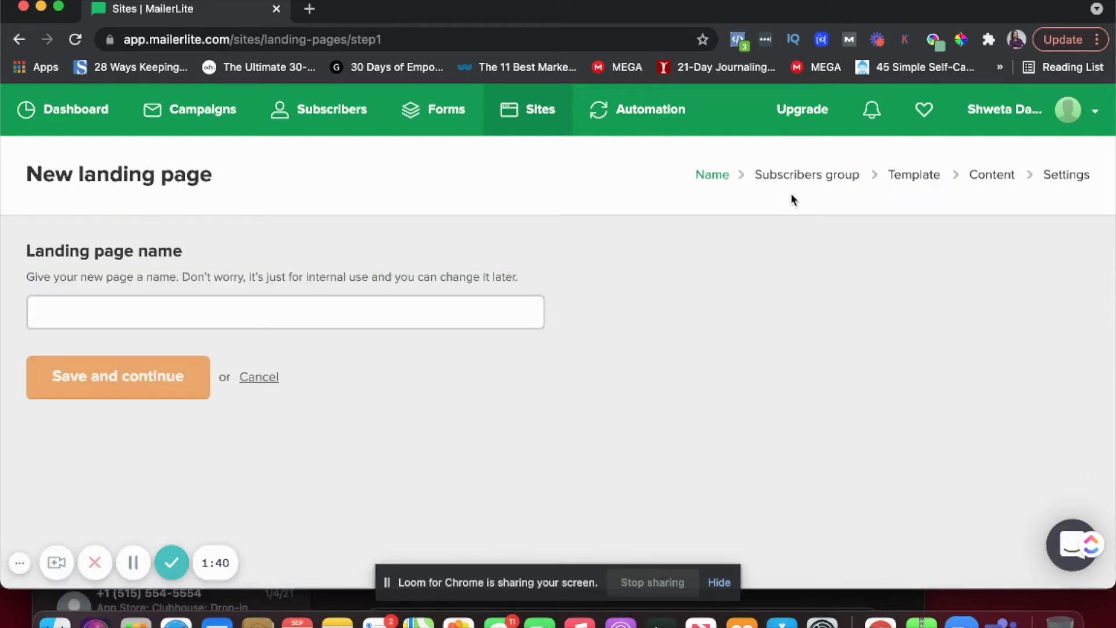
pyautogui.click(354, 319)
pyautogui.write('Fac')
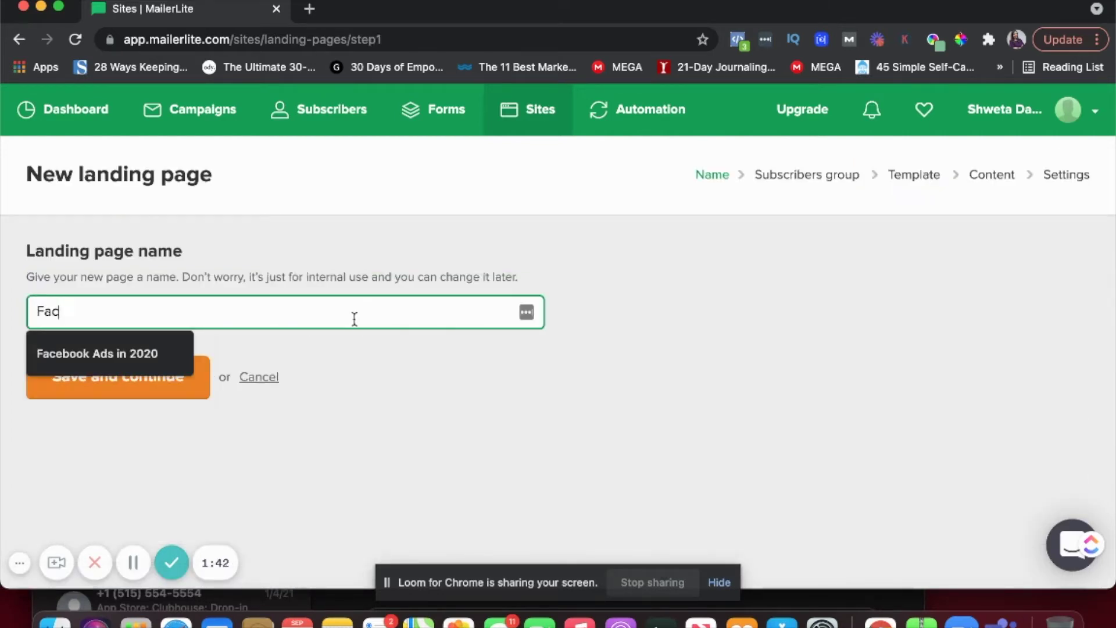
pyautogui.write('ebook ads guide')
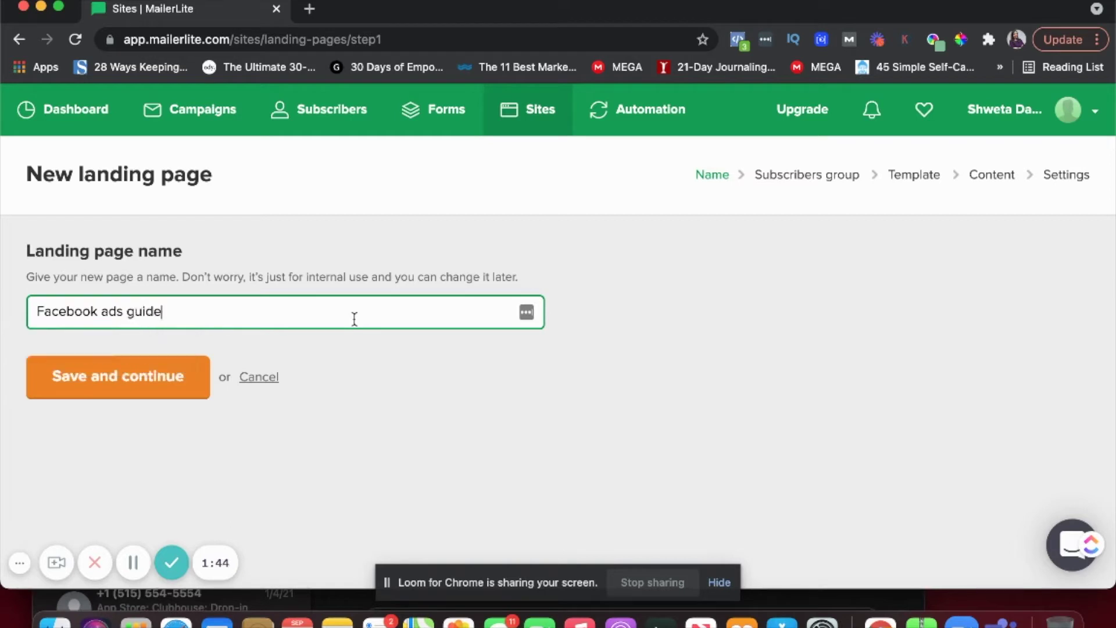
pyautogui.click(124, 377)
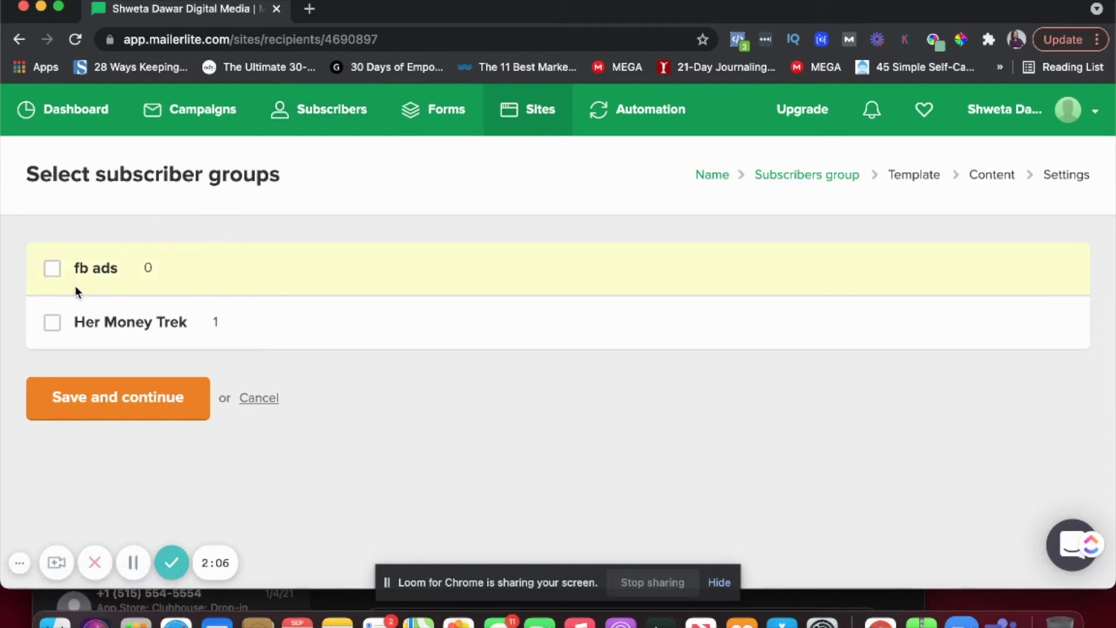
# Assign the 'fb ads' subscriber group to the landing page and continue
pyautogui.click(54, 271)
pyautogui.click(136, 400)
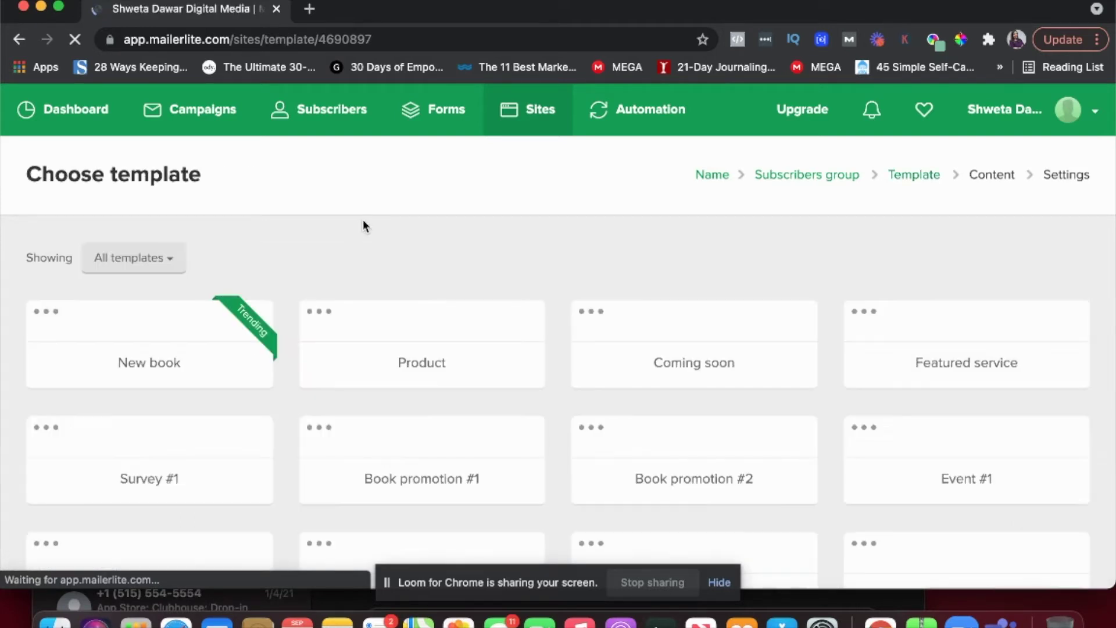
# Choose the 'New book' template for the landing page
pyautogui.moveTo(192, 370)
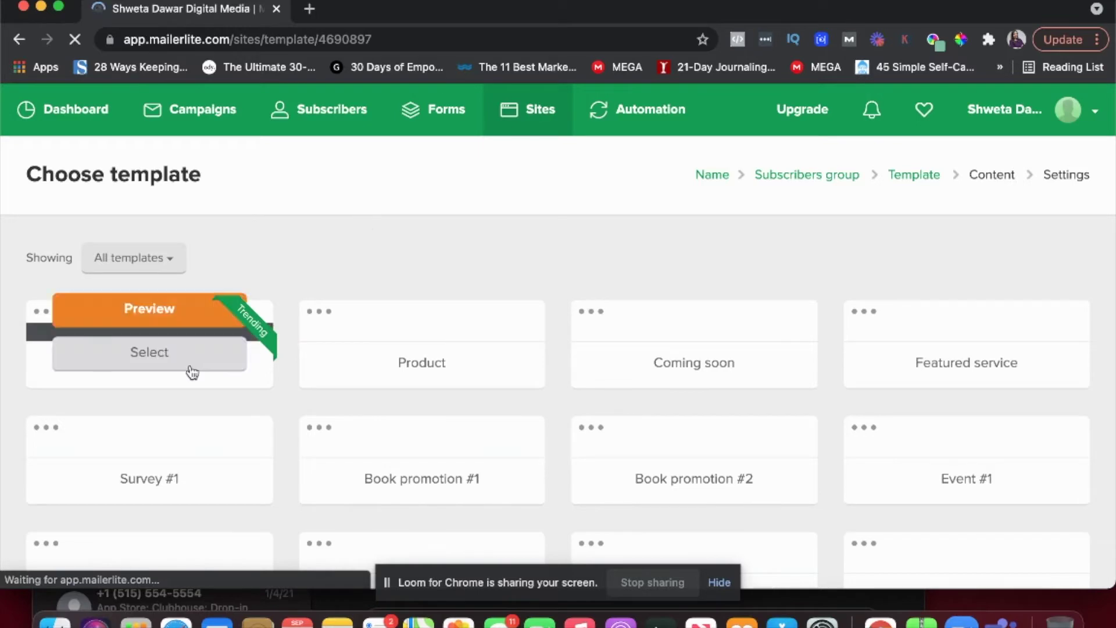
pyautogui.scroll(-2, 382, 376)
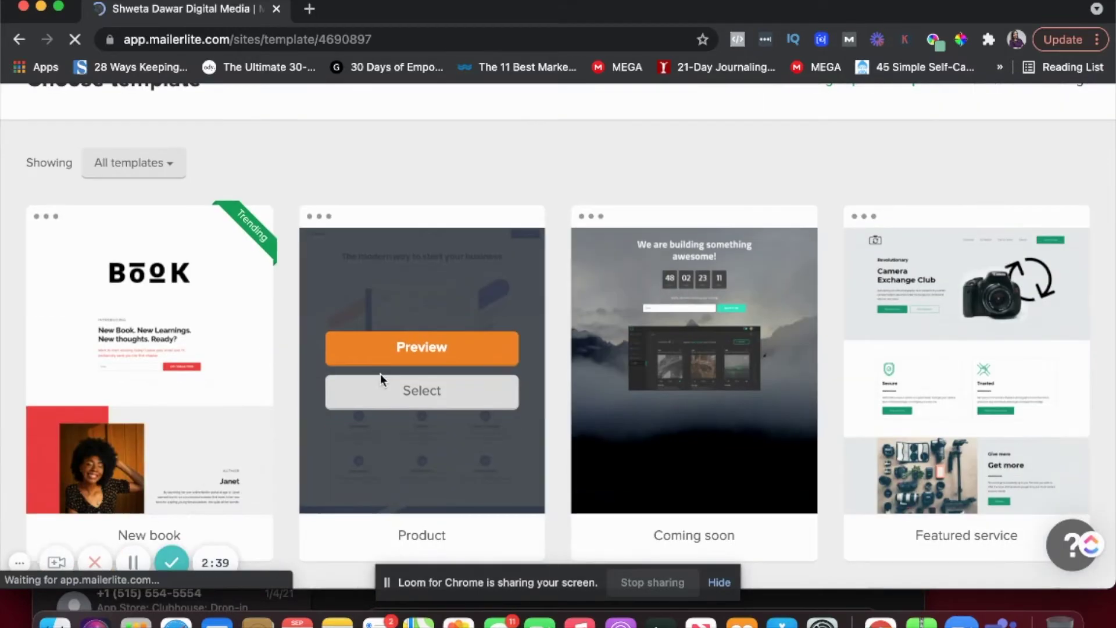
pyautogui.click(156, 390)
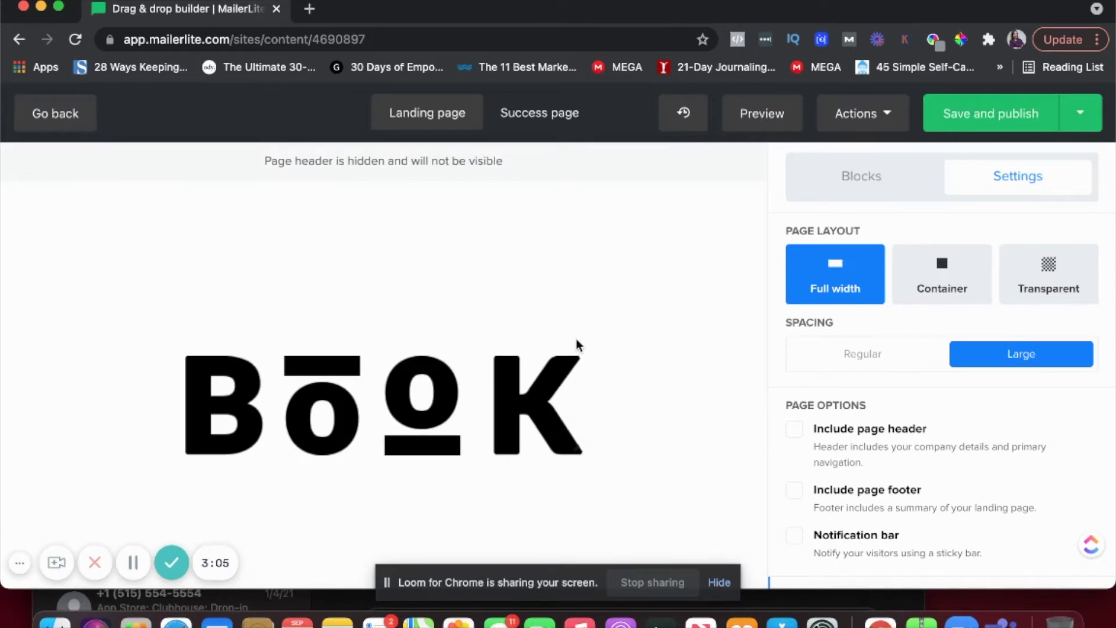
# Delete the BOOK image, New Book heading, INTRODUCING, intro text, email form and author blocks
pyautogui.moveTo(623, 391)
pyautogui.click(641, 343)
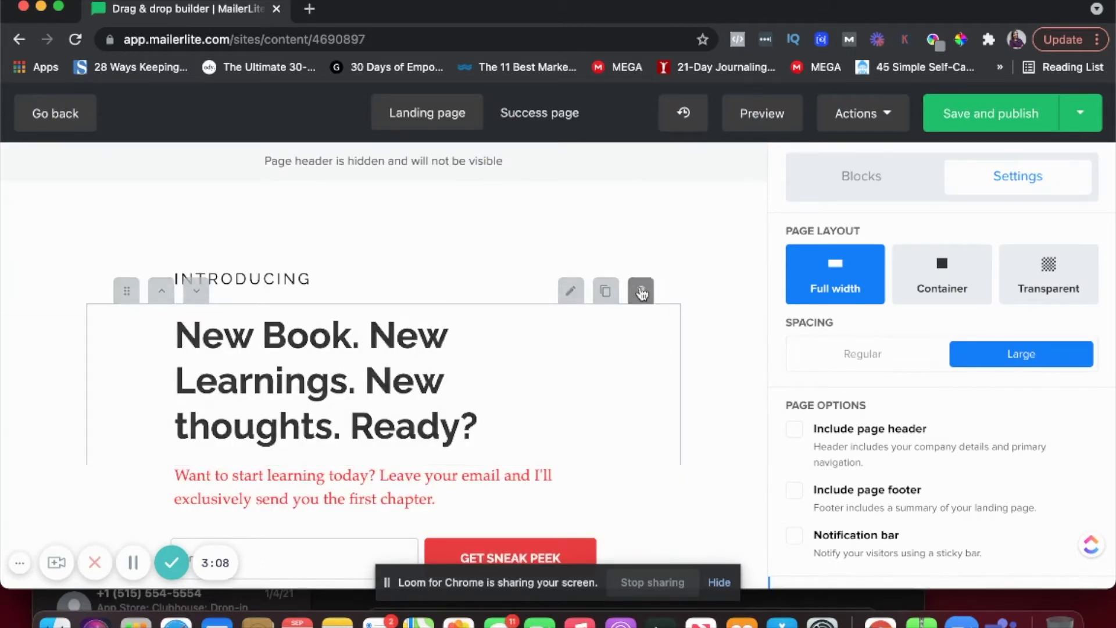
pyautogui.click(641, 291)
pyautogui.click(641, 249)
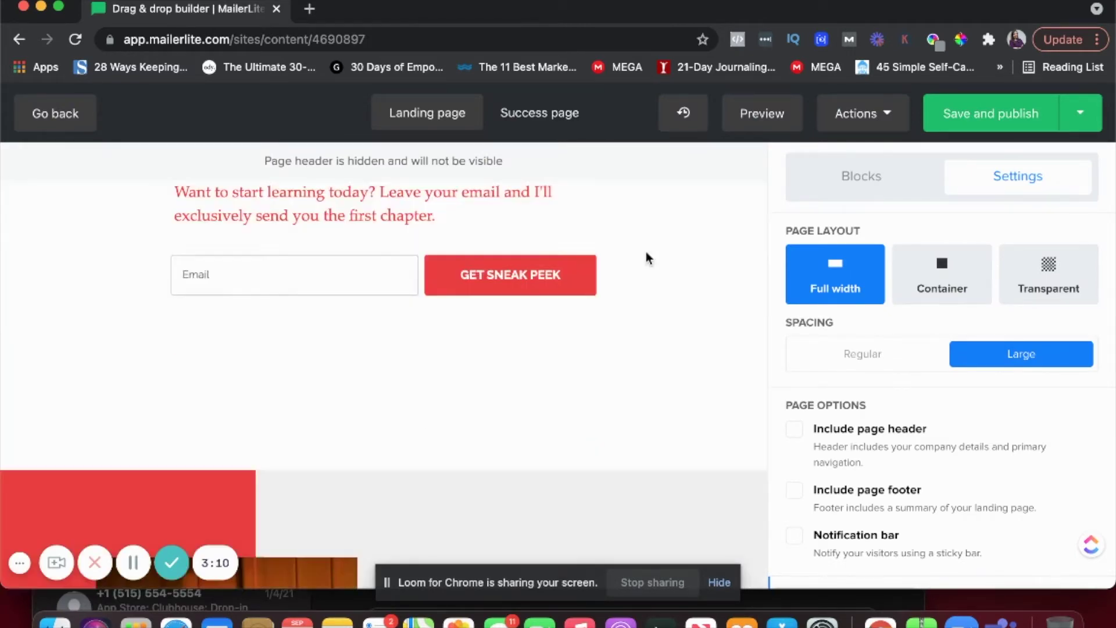
pyautogui.click(641, 157)
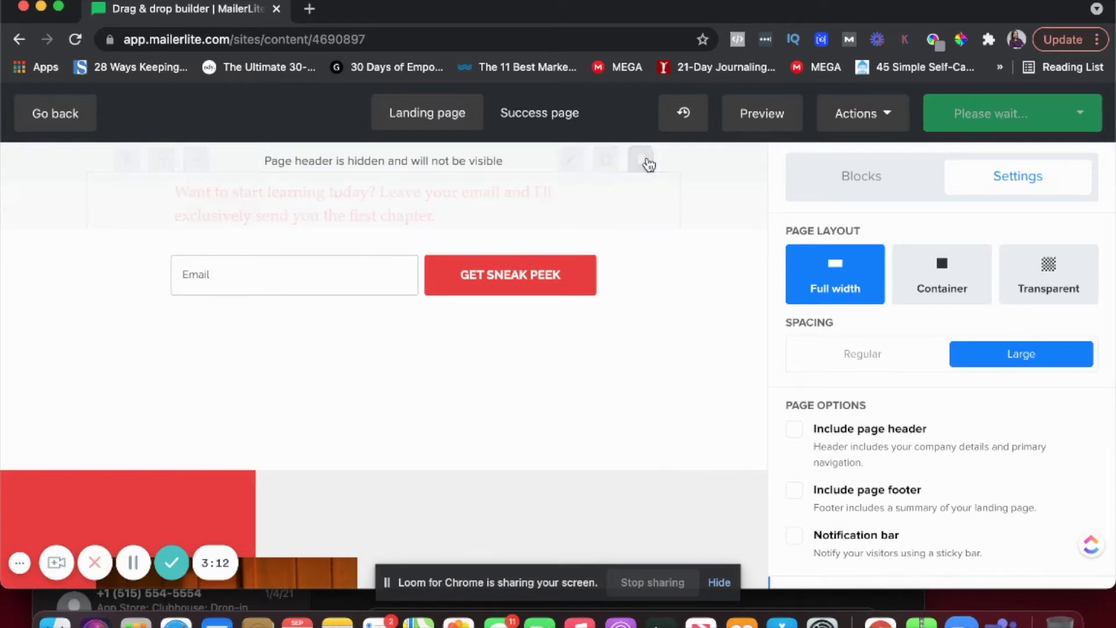
pyautogui.click(642, 184)
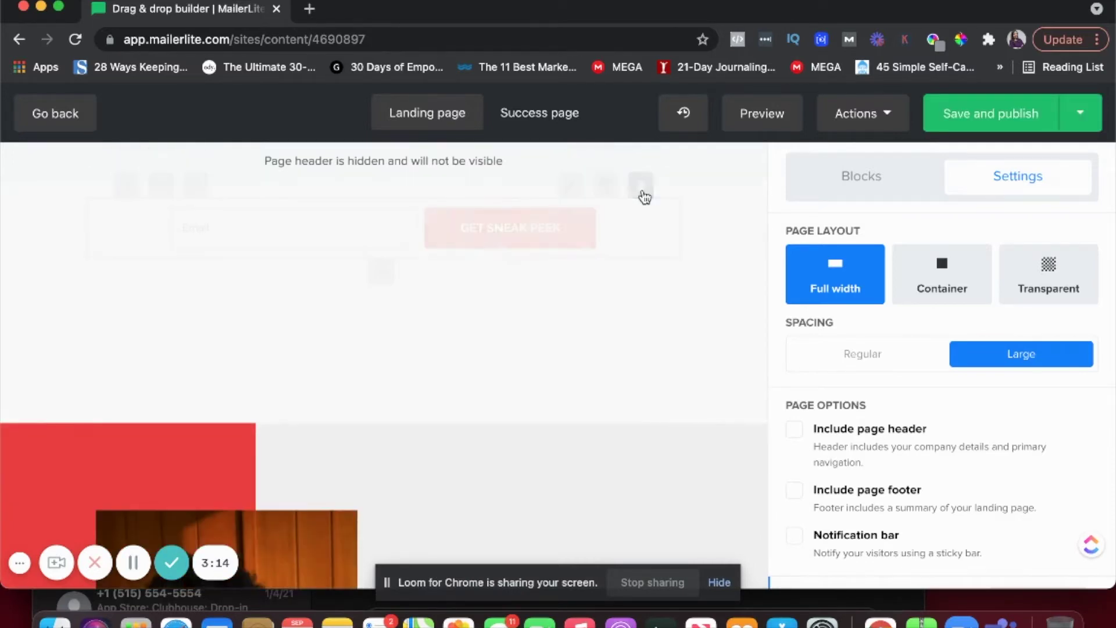
pyautogui.click(640, 246)
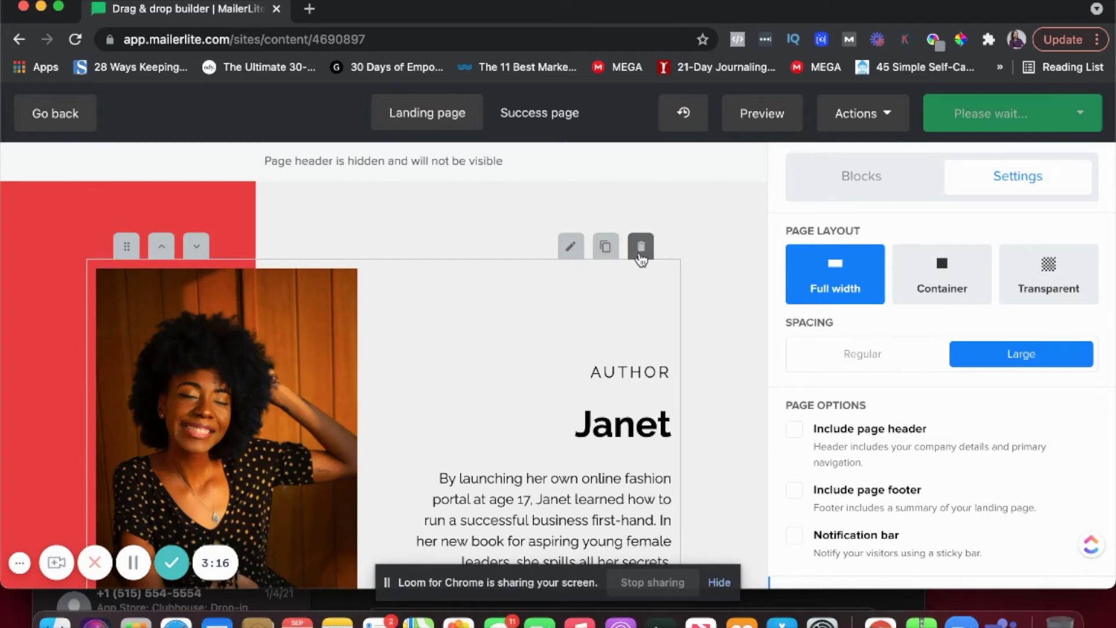
# Delete the remaining quote, headline, image-and-text, By Janet, Happy reading! and BOOK image blocks
pyautogui.click(641, 255)
pyautogui.click(641, 185)
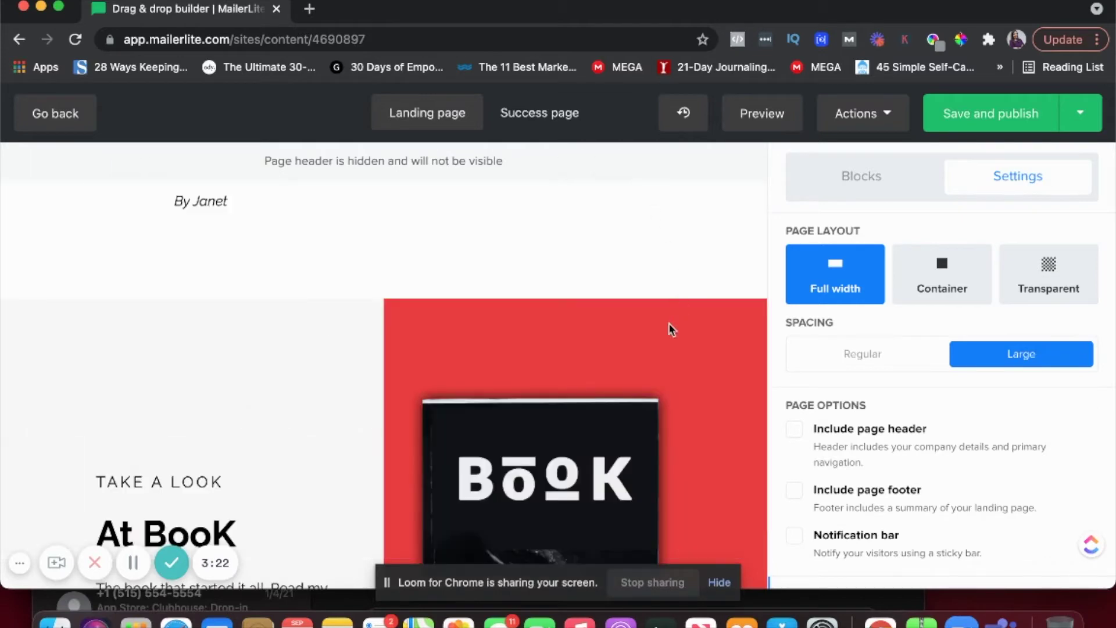
pyautogui.click(640, 365)
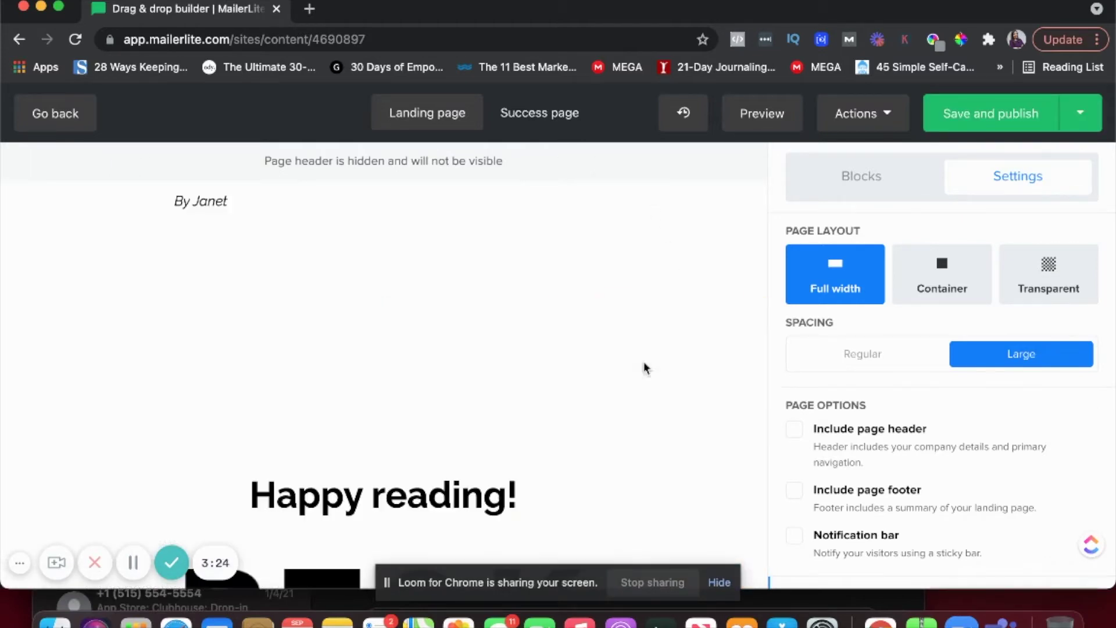
pyautogui.click(640, 172)
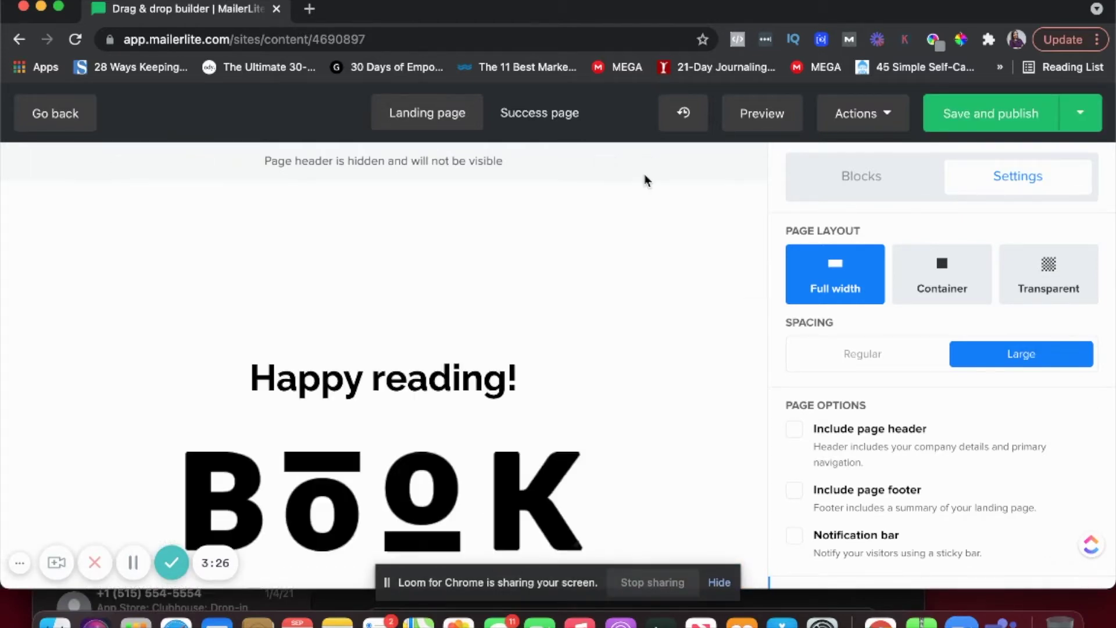
pyautogui.click(640, 334)
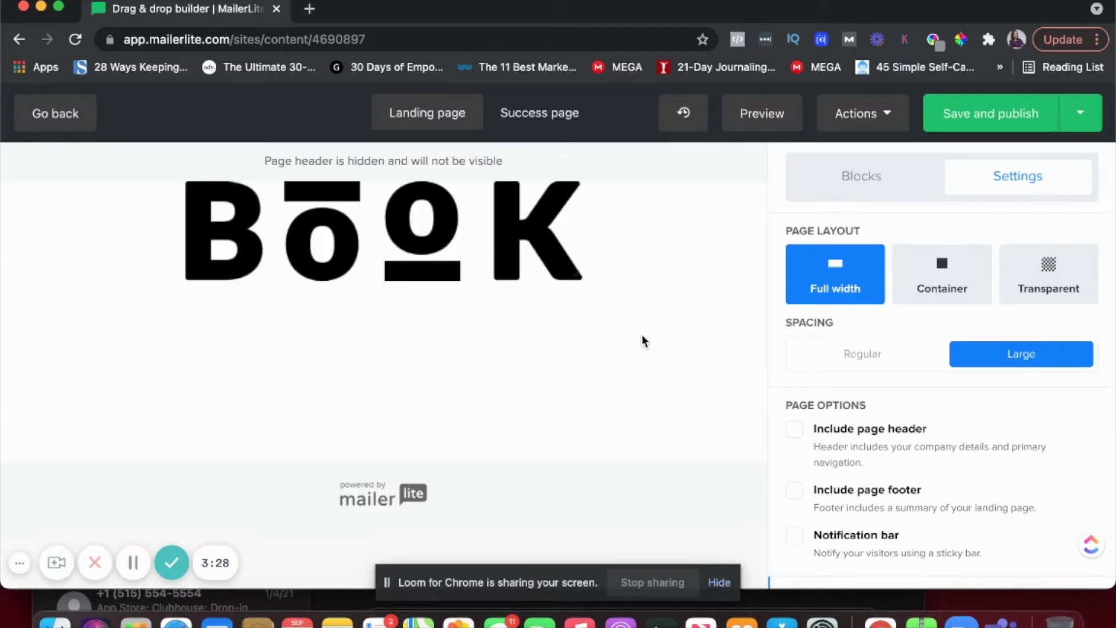
pyautogui.click(642, 164)
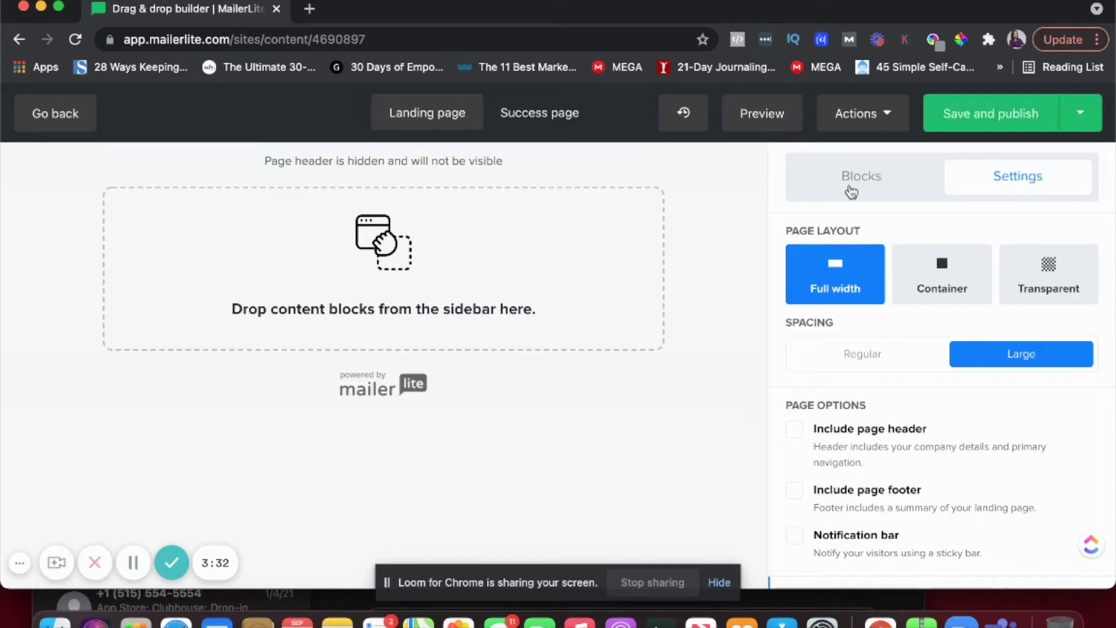
pyautogui.click(863, 191)
# Drop a Signup form block onto the empty page with media and text included
pyautogui.scroll(-10, 927, 424)
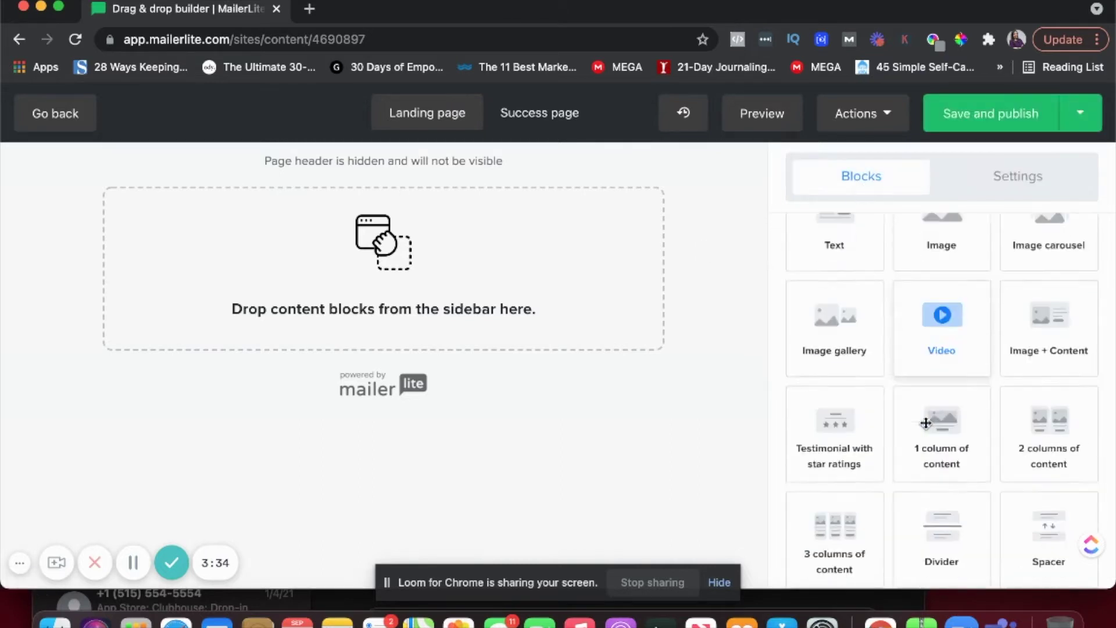
pyautogui.moveTo(847, 431); pyautogui.dragTo(464, 255)
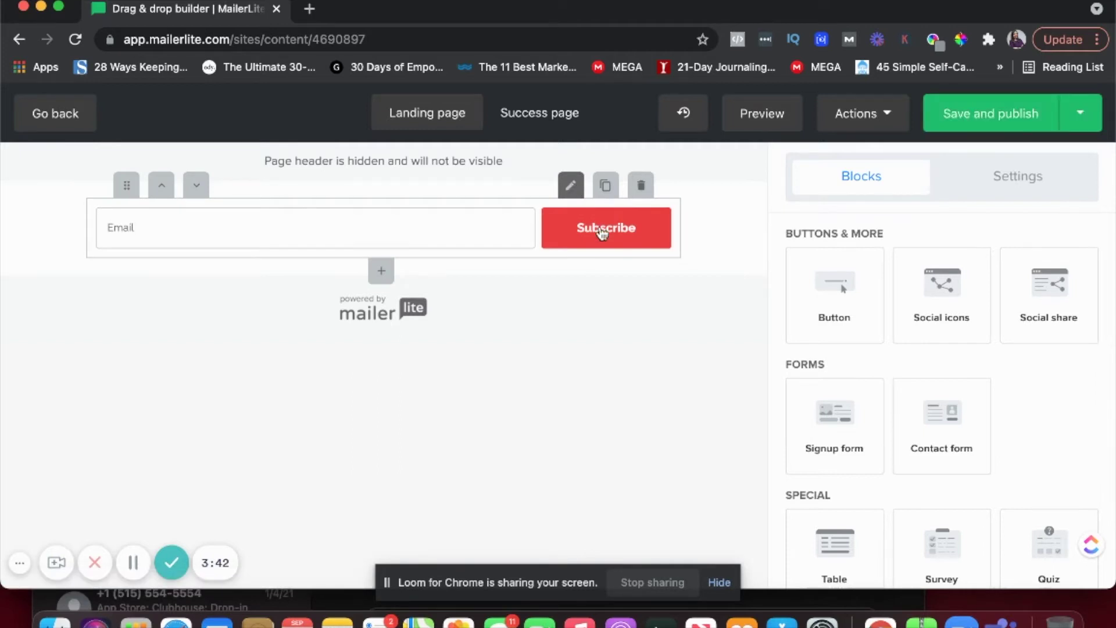
pyautogui.click(571, 185)
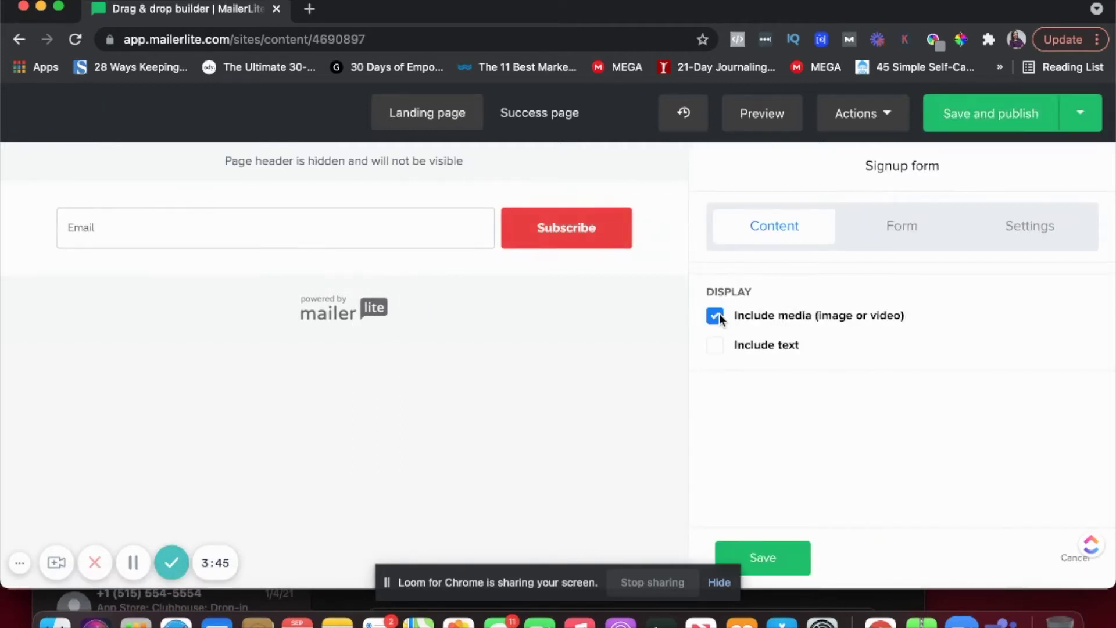
pyautogui.click(714, 349)
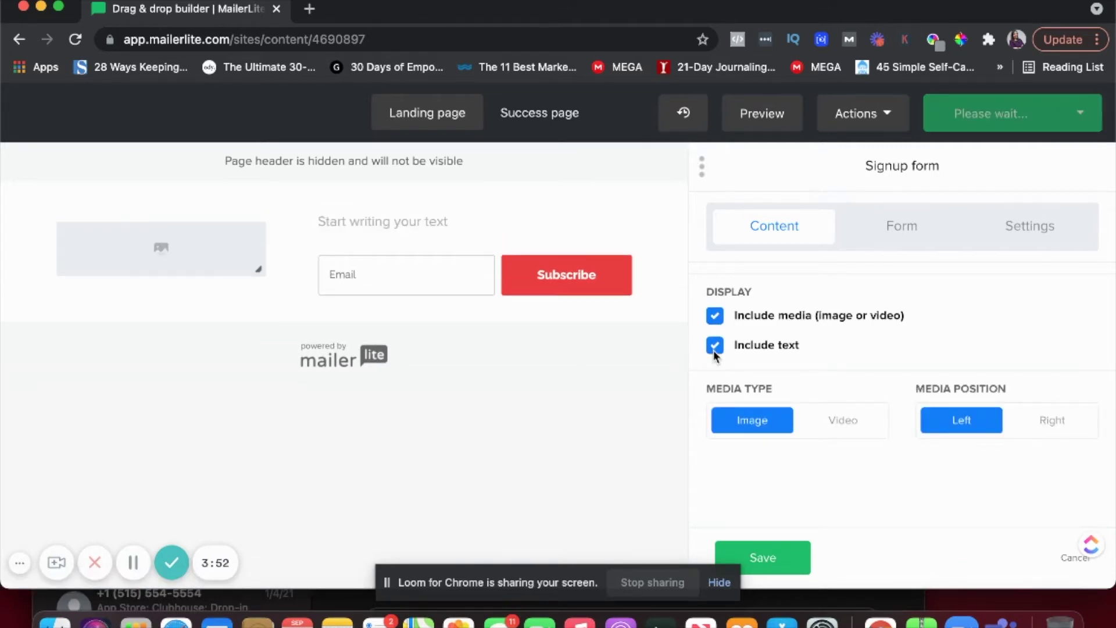
pyautogui.click(787, 567)
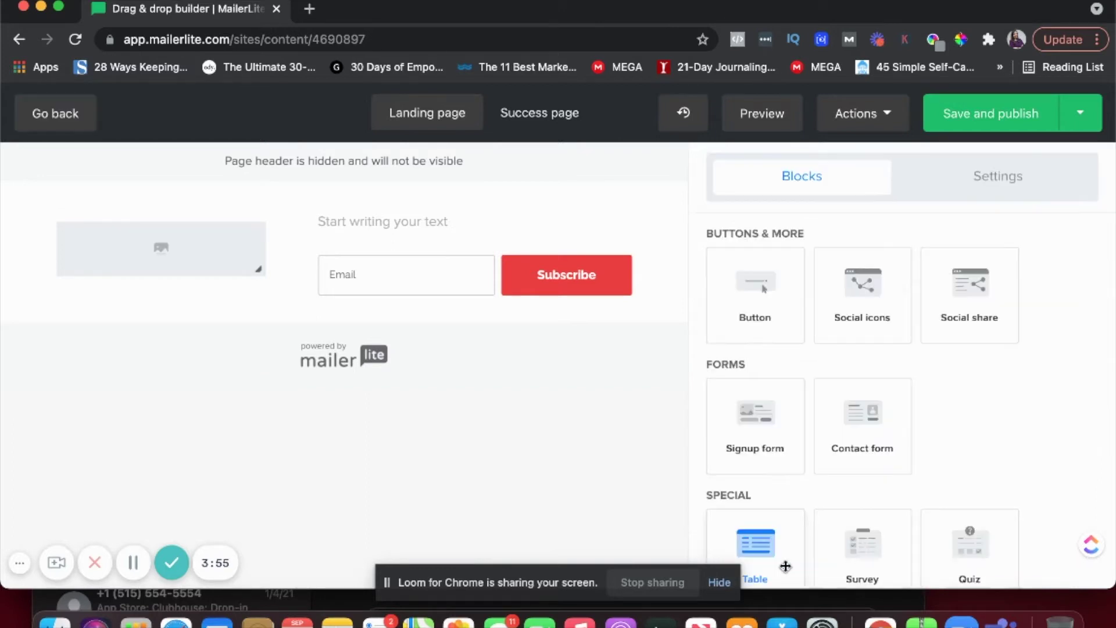
pyautogui.click(199, 252)
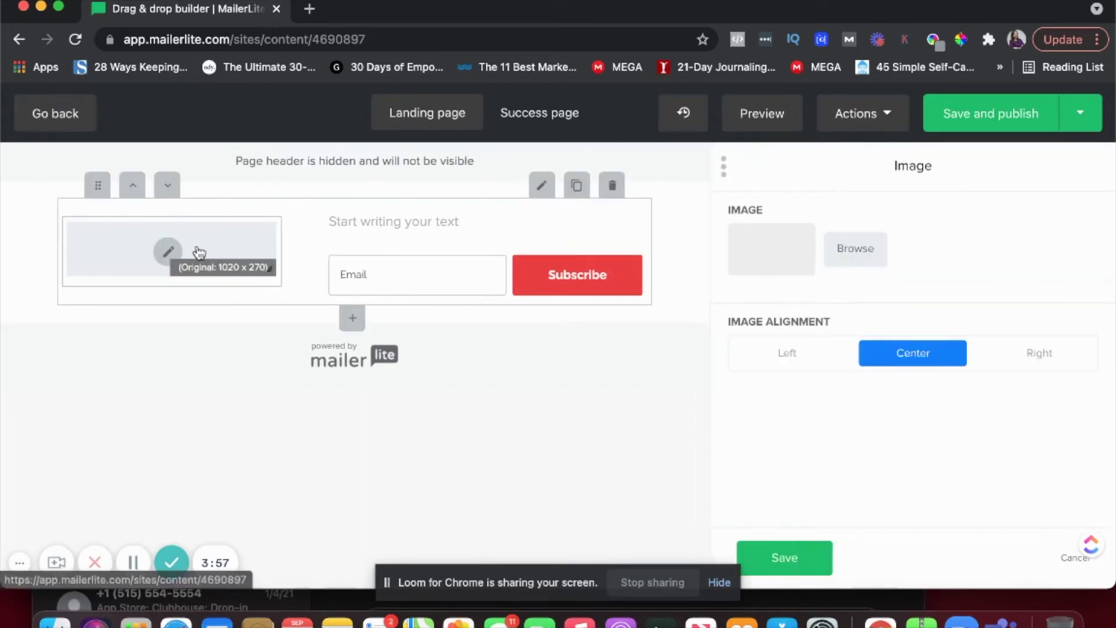
# Fill the form's image with the second file-manager photo of a woman reading
pyautogui.click(835, 250)
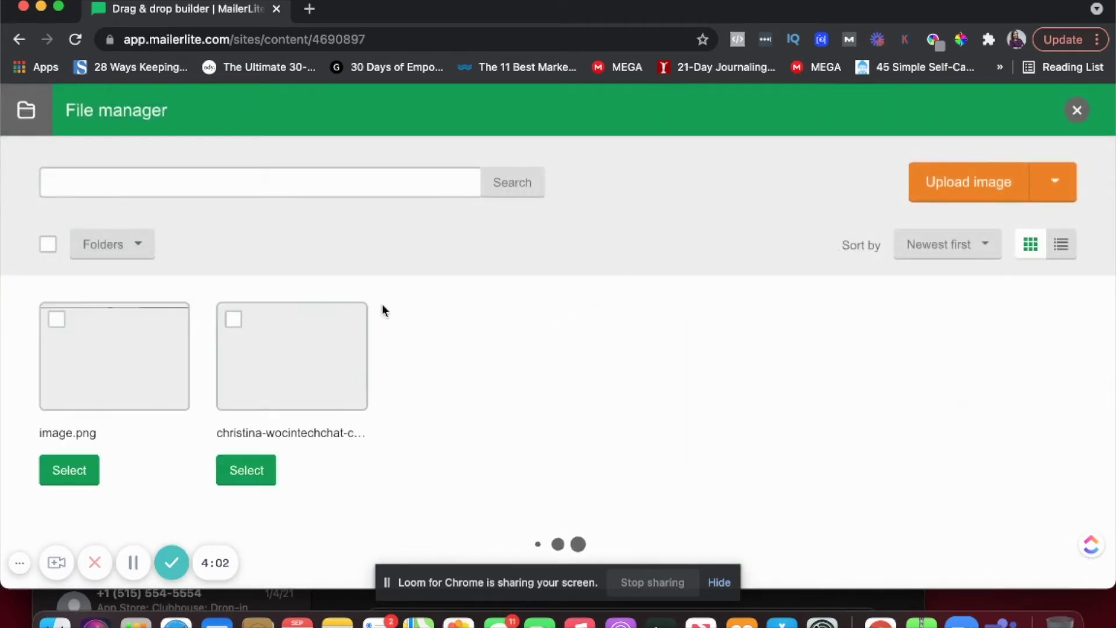
pyautogui.click(233, 320)
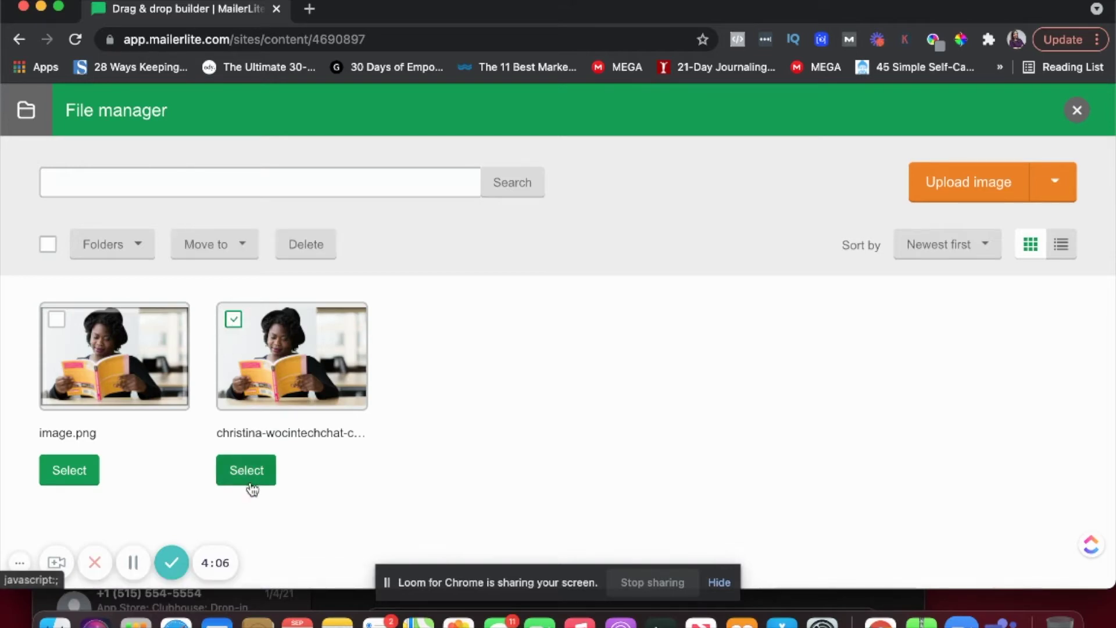
pyautogui.click(246, 472)
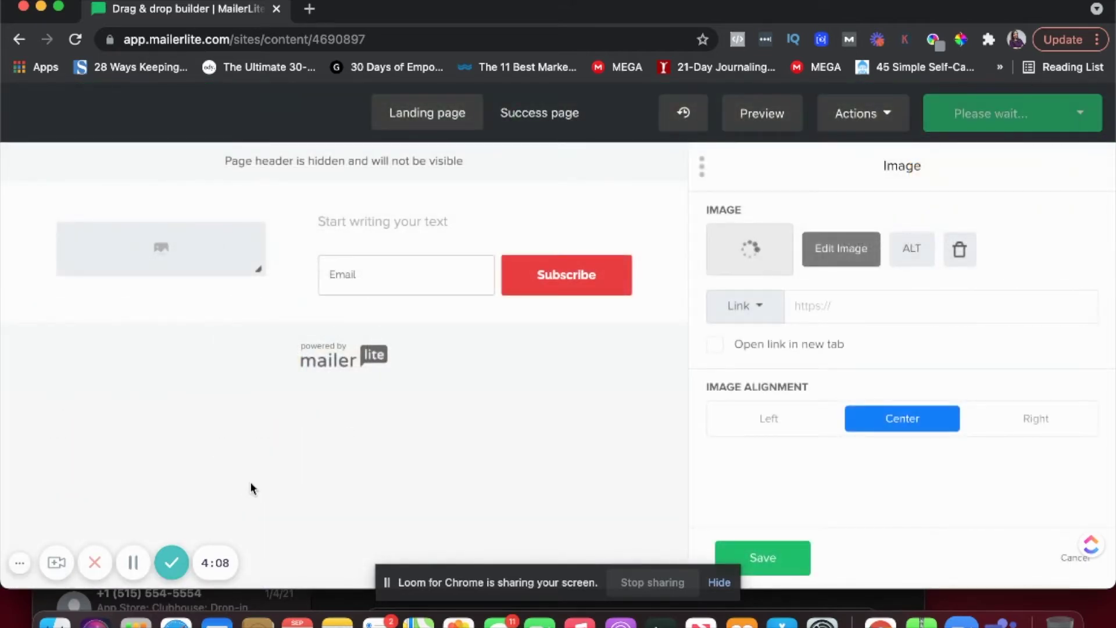
pyautogui.click(409, 253)
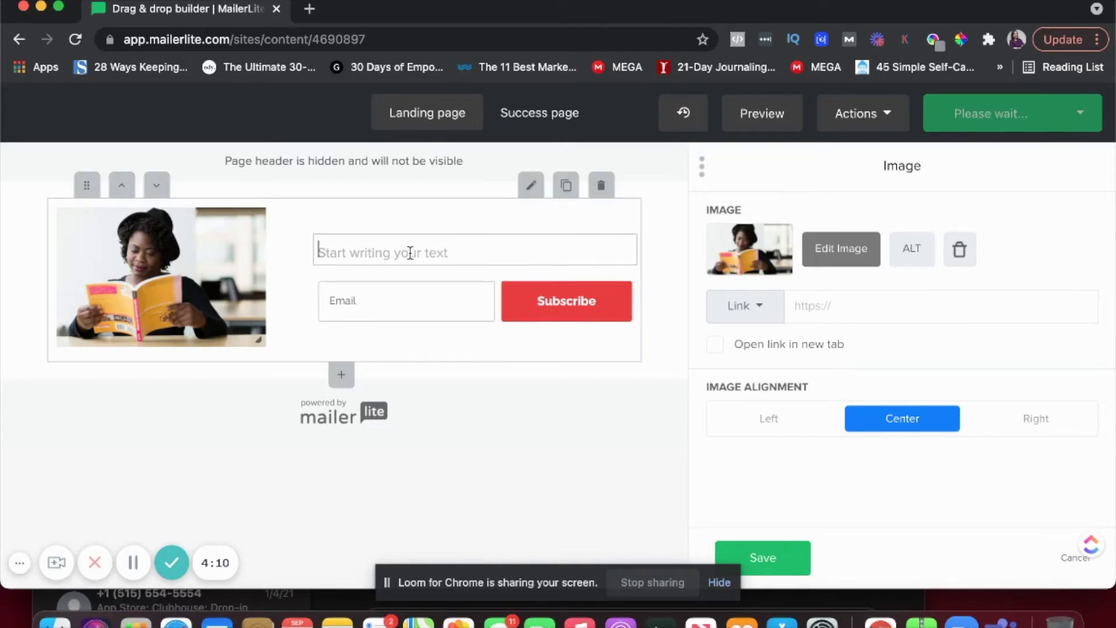
# Write 'Sign up below to get your free Facebook ads guide' as the form's text line
pyautogui.write('Sign up')
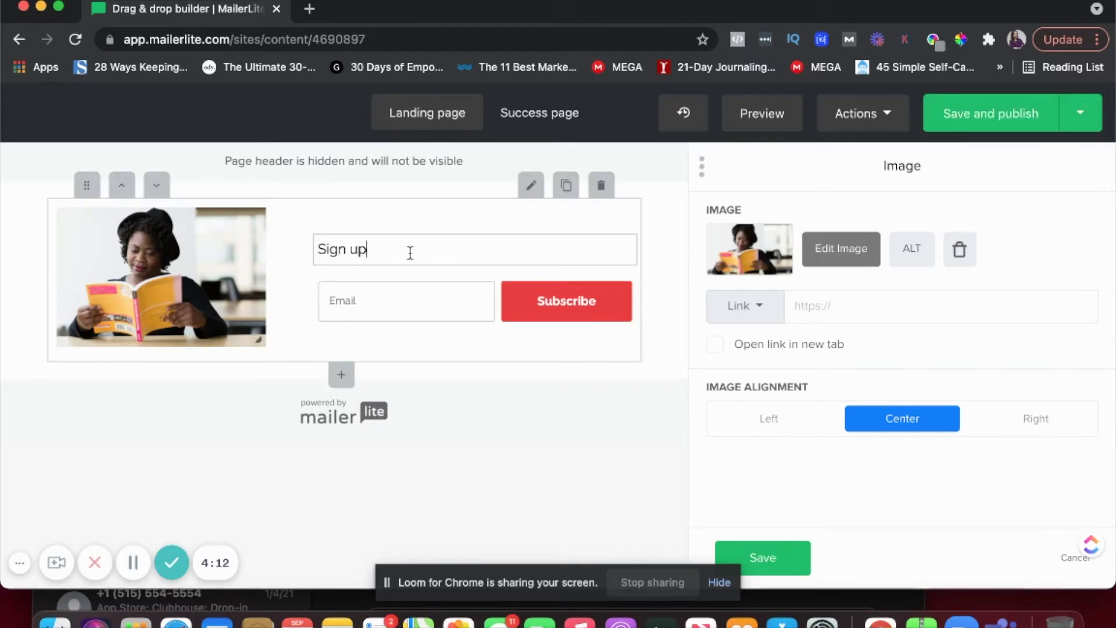
pyautogui.write(' below to get your free Facebook ads guide')
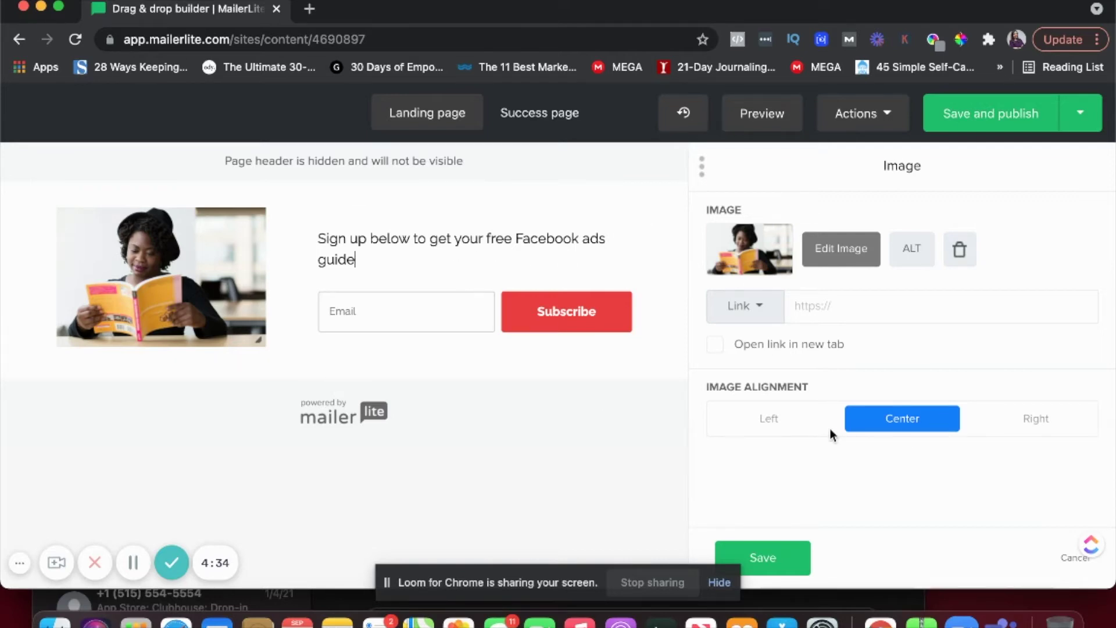
# Save the image alignment and place a Social share block below the signup form
pyautogui.click(787, 559)
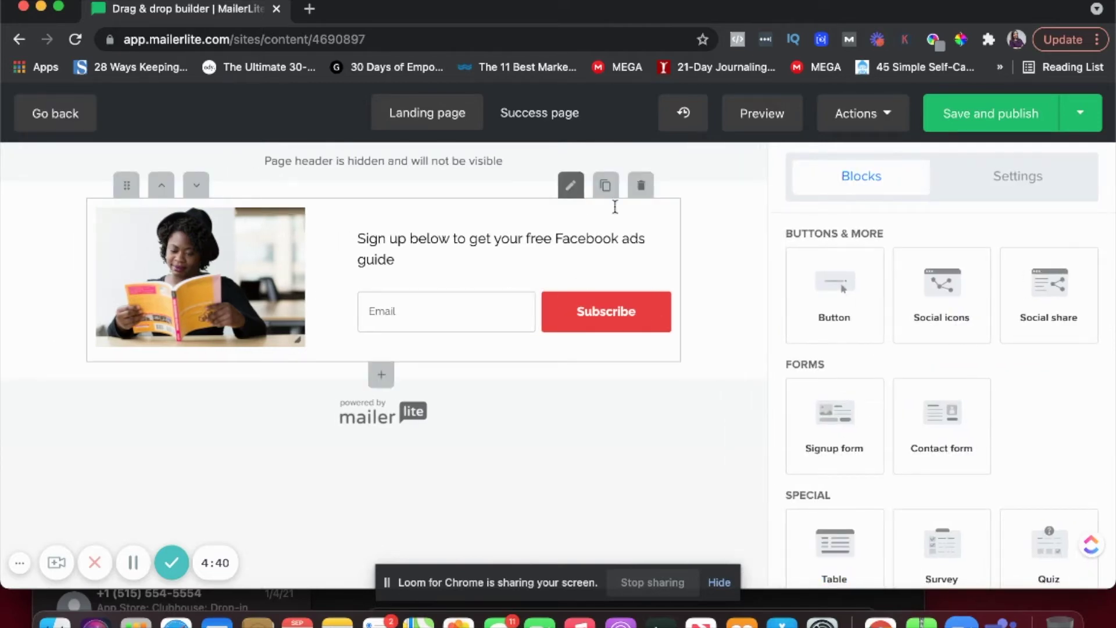
pyautogui.scroll(5, 935, 483)
pyautogui.scroll(5, 900, 344)
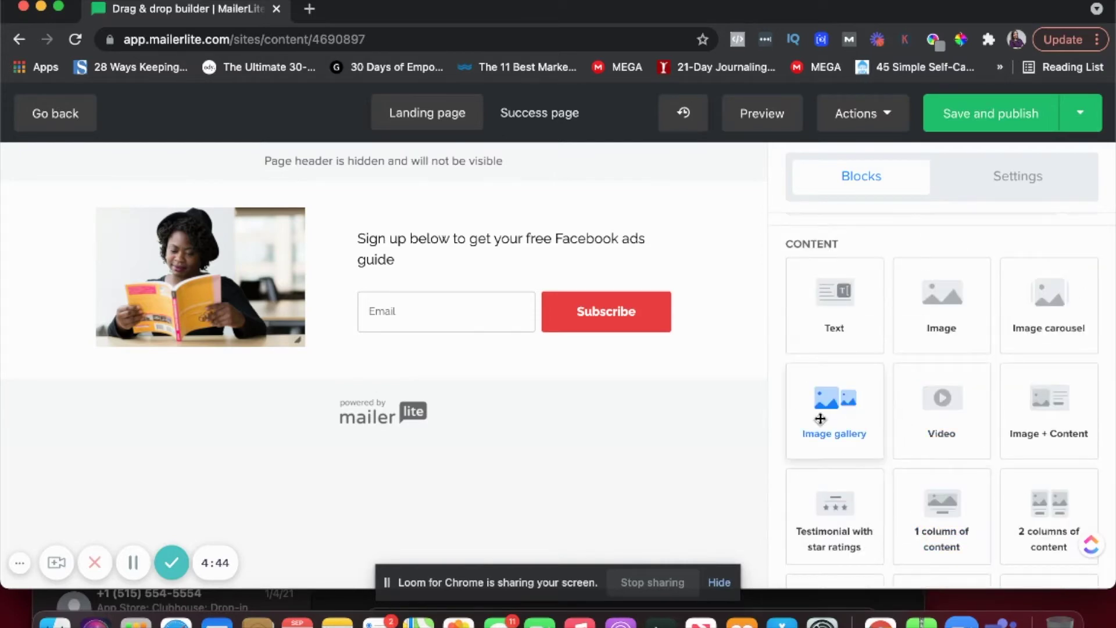
pyautogui.scroll(-5, 1012, 418)
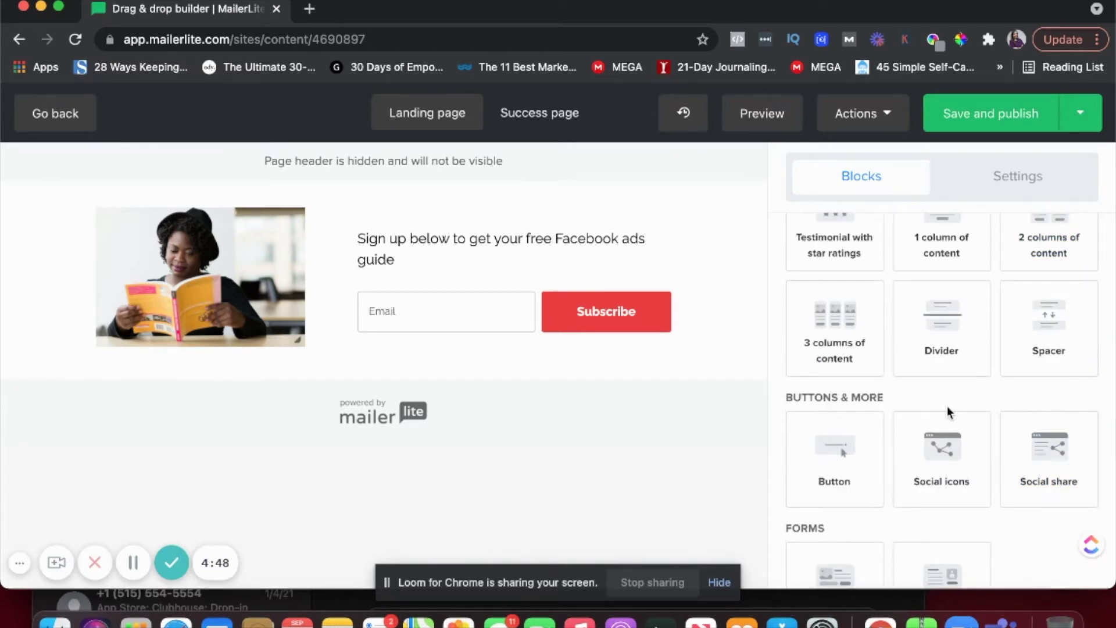
pyautogui.scroll(-3, 920, 468)
pyautogui.scroll(2, 921, 469)
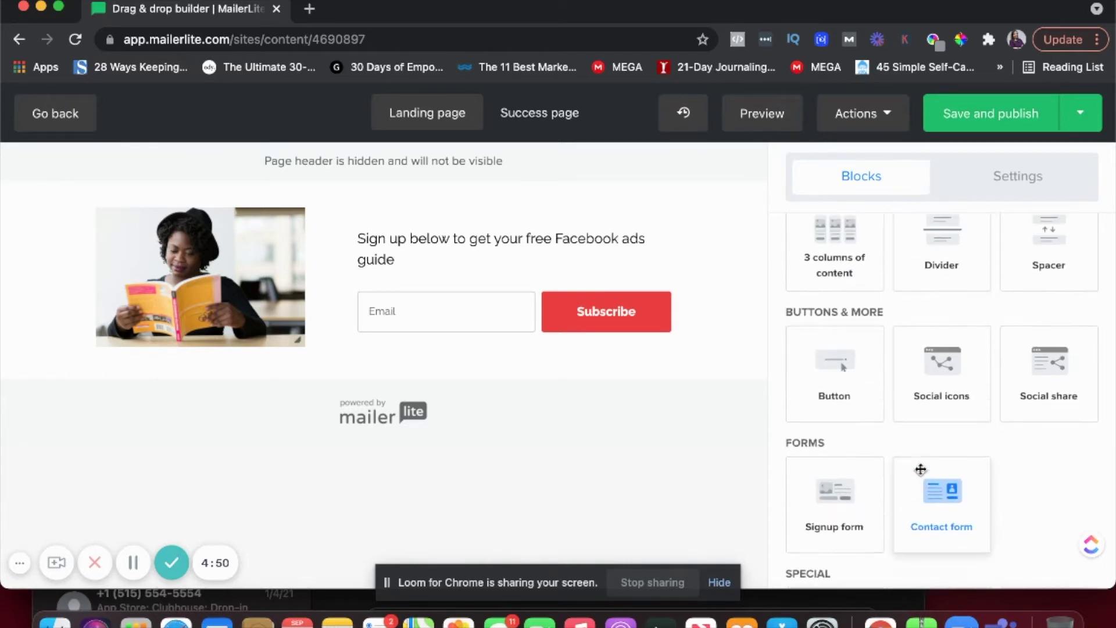
pyautogui.moveTo(1062, 403); pyautogui.dragTo(417, 394)
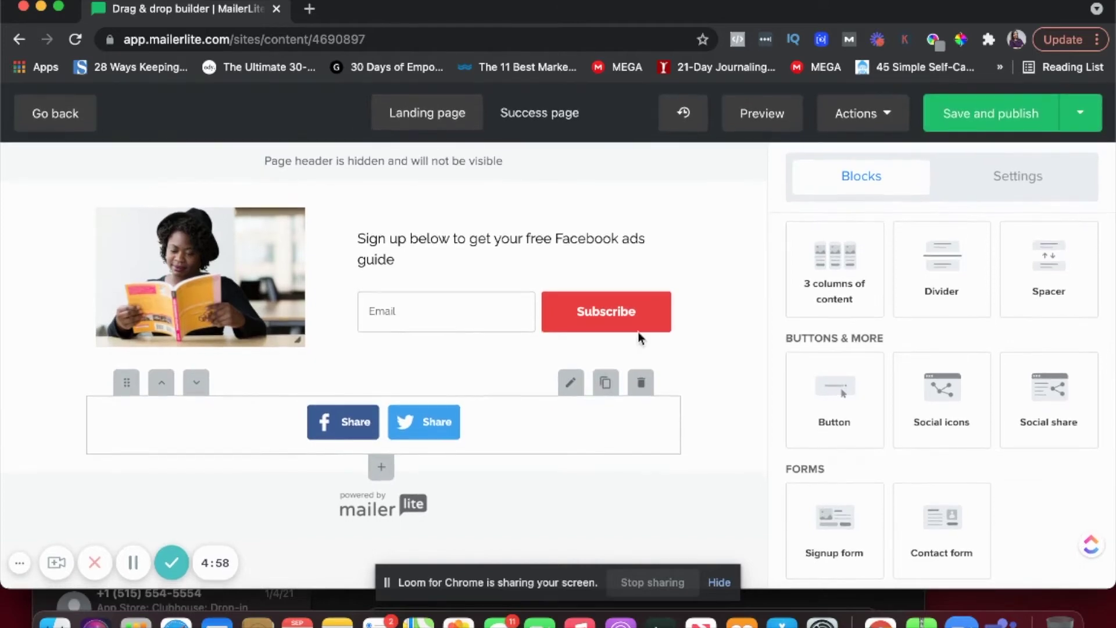
pyautogui.click(608, 324)
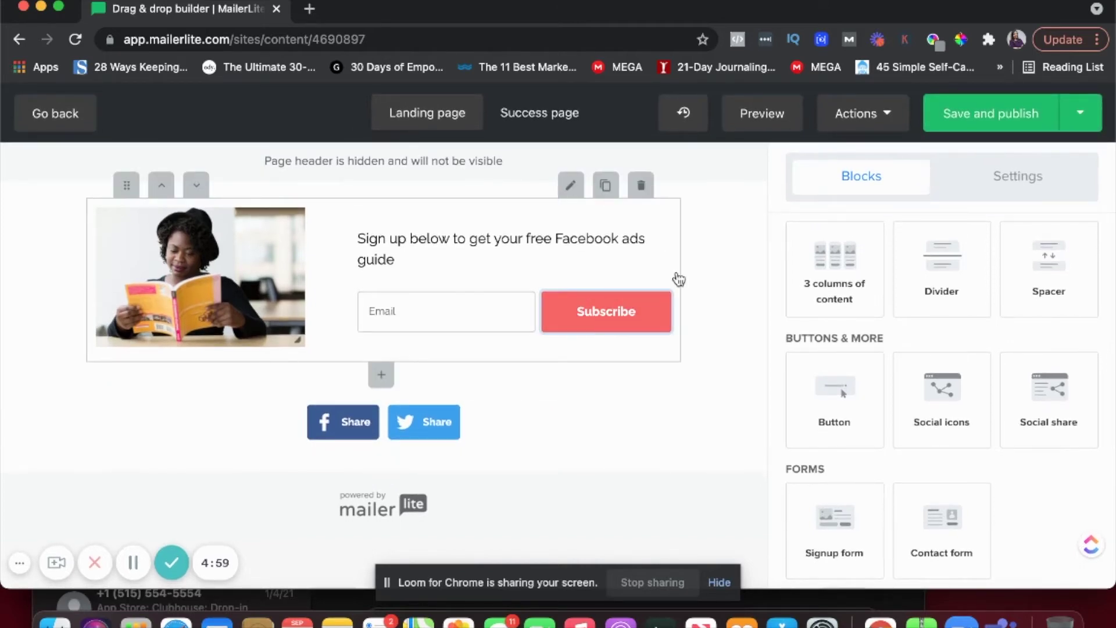
# Change the signup form block's content width from Wide to Medium in its settings
pyautogui.click(570, 186)
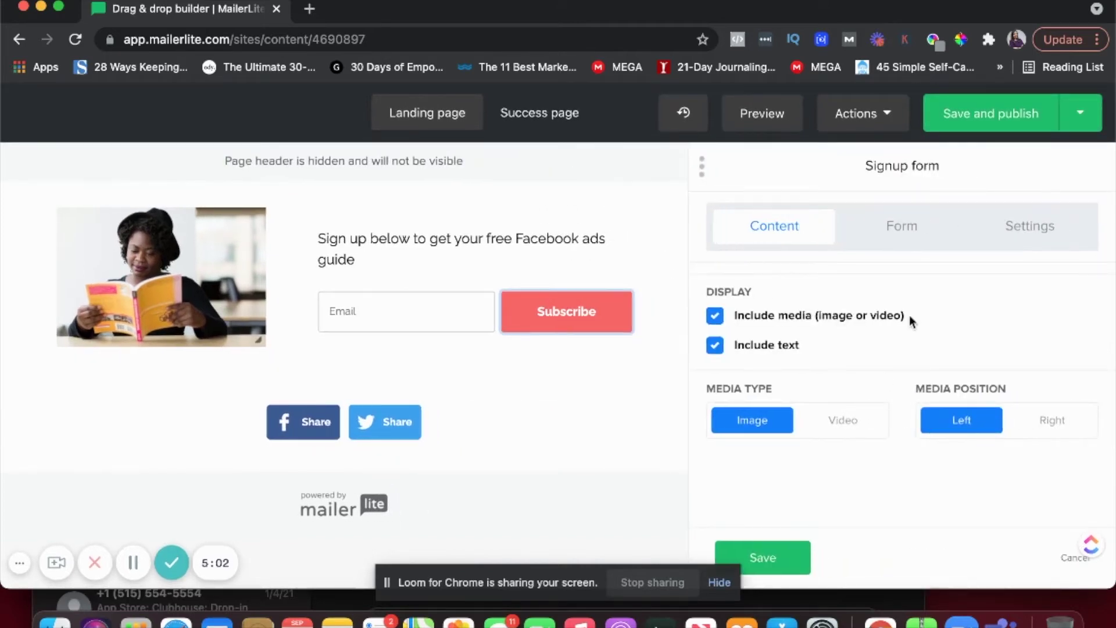
pyautogui.click(1004, 229)
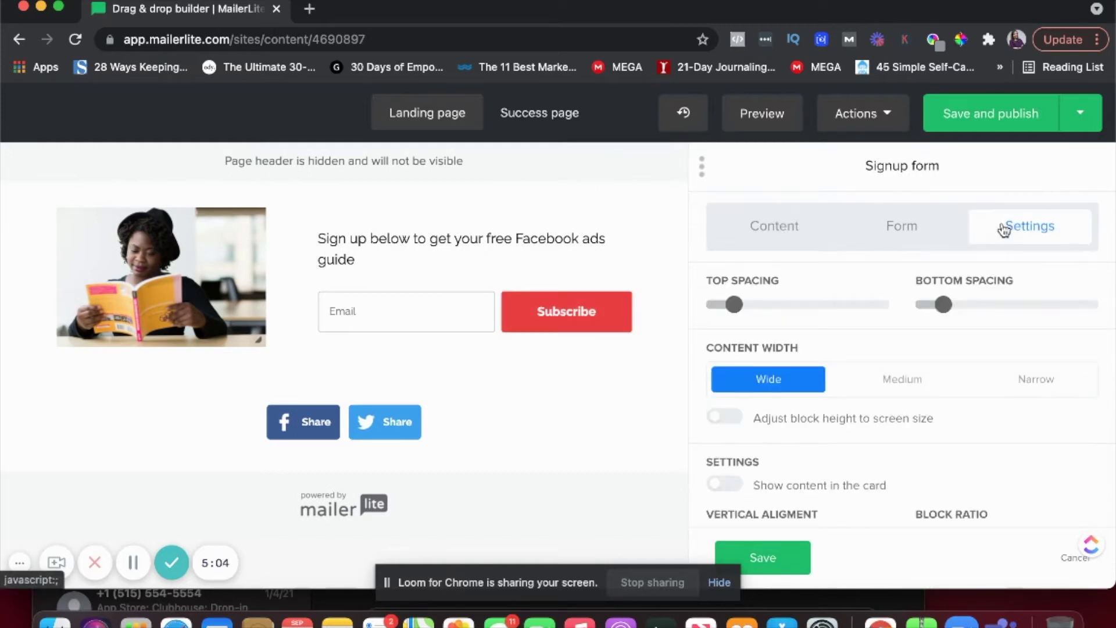
pyautogui.click(898, 384)
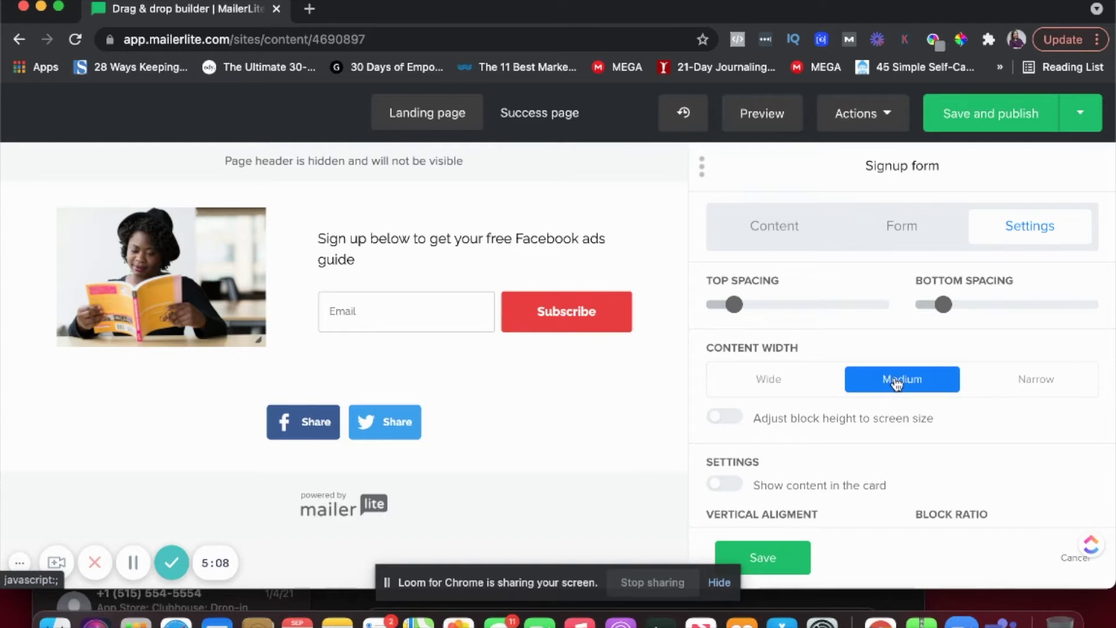
pyautogui.scroll(-3, 816, 422)
pyautogui.scroll(3, 815, 422)
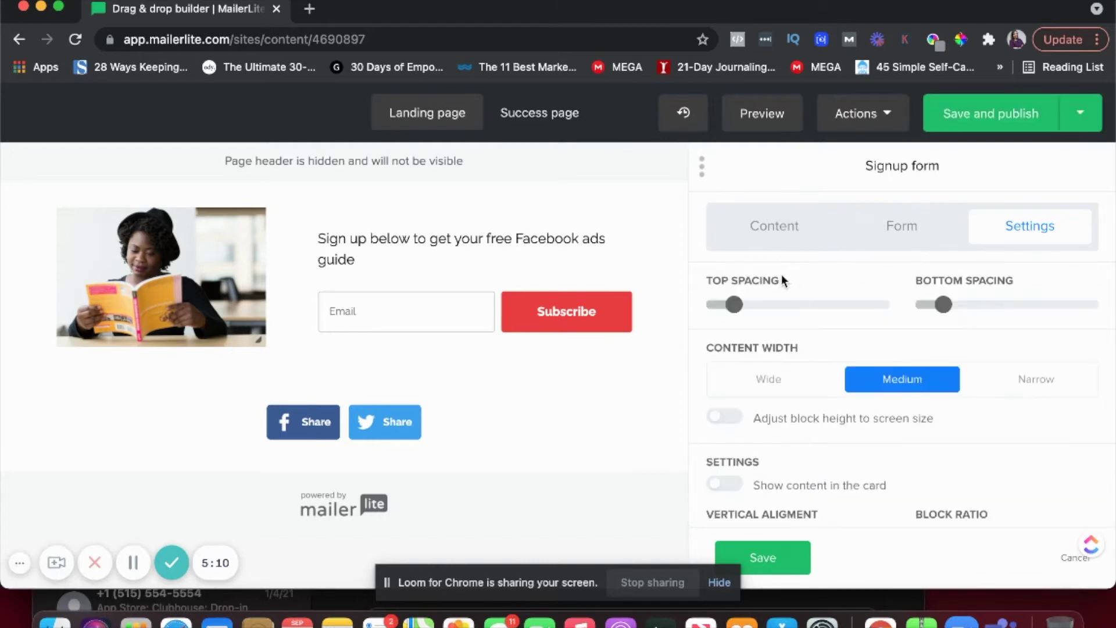
pyautogui.click(774, 226)
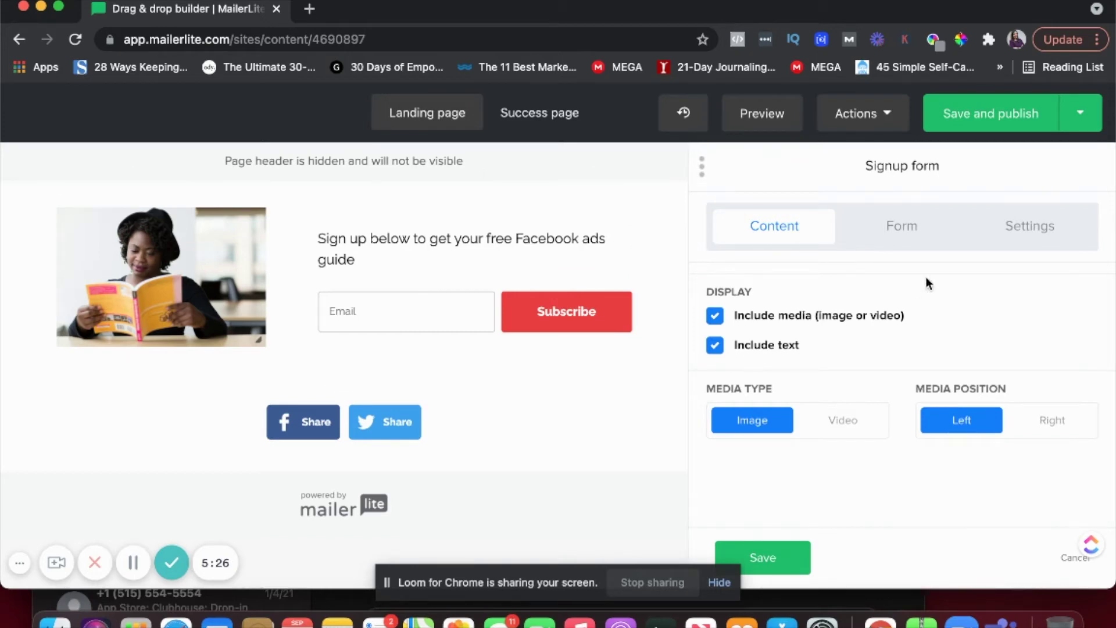
# Replace the signup button text 'Subscribe' with 'Sign up Now!'
pyautogui.click(905, 233)
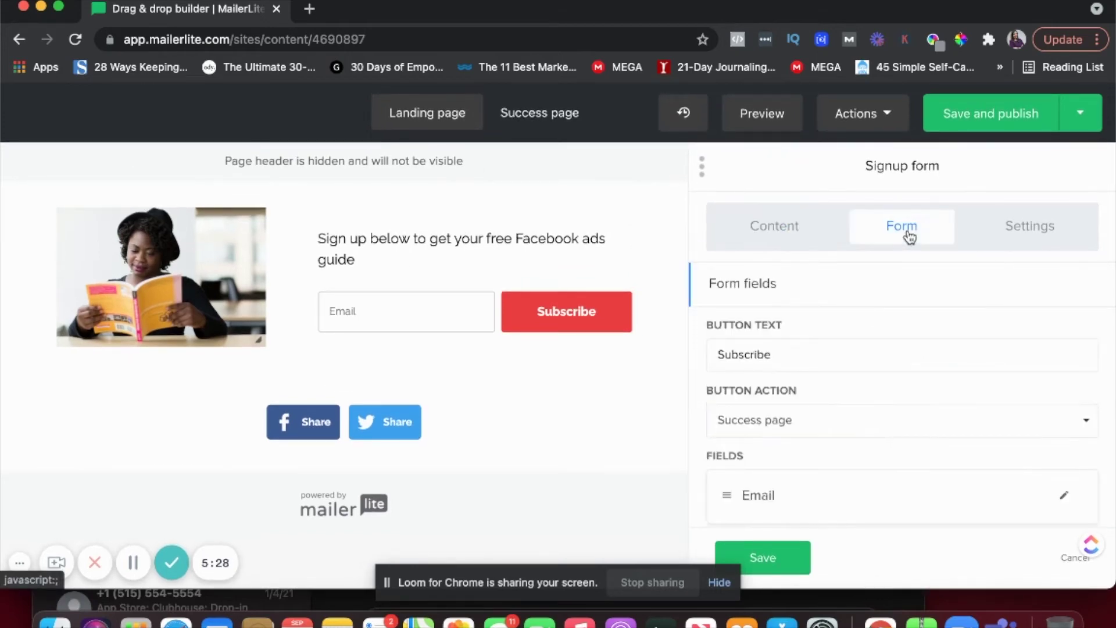
pyautogui.click(827, 319)
pyautogui.doubleClick(827, 319)
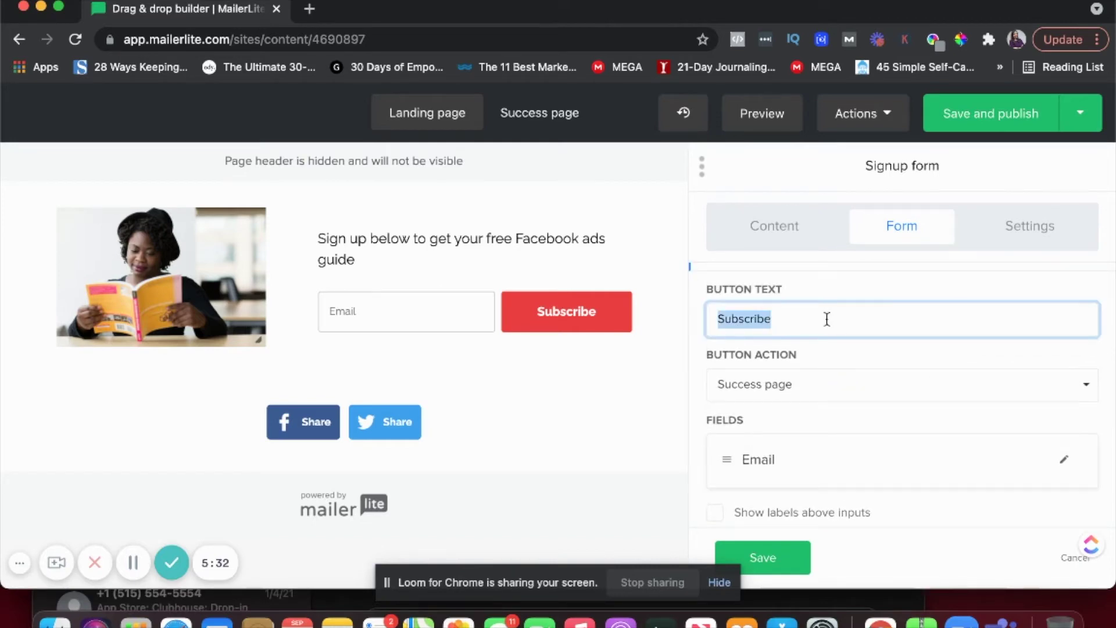
pyautogui.click(826, 319)
pyautogui.press('BackSpace')
pyautogui.press('BackSpace')
pyautogui.press('BackSpace')
pyautogui.press('BackSpace')
pyautogui.press('BackSpace')
pyautogui.press('BackSpace')
pyautogui.press('BackSpace')
pyautogui.press('BackSpace')
pyautogui.press('BackSpace')
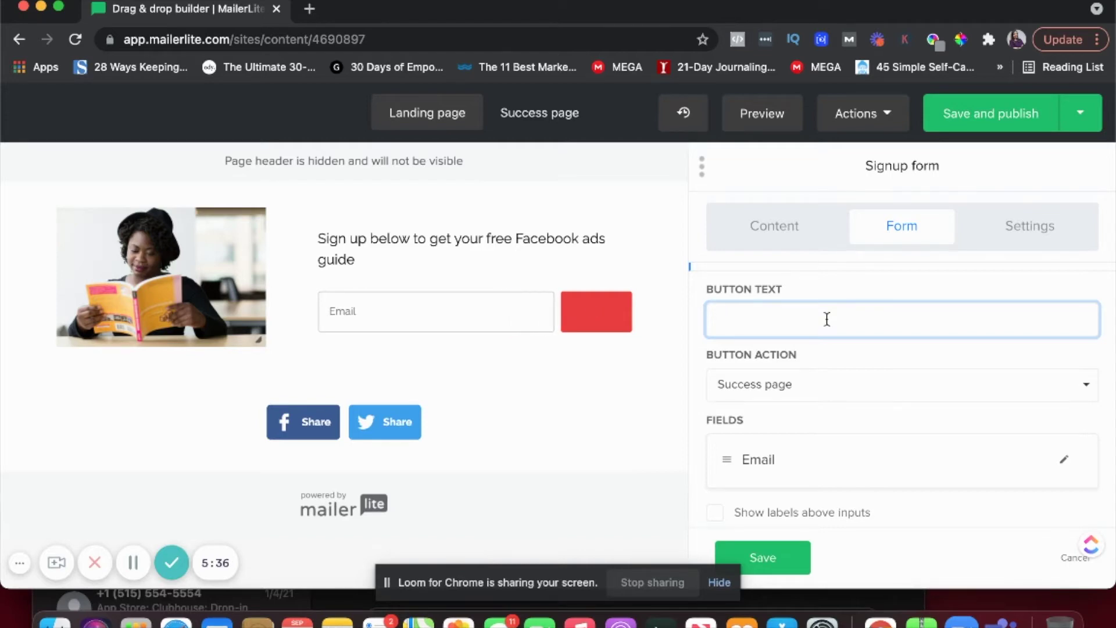
pyautogui.write('Sign ')
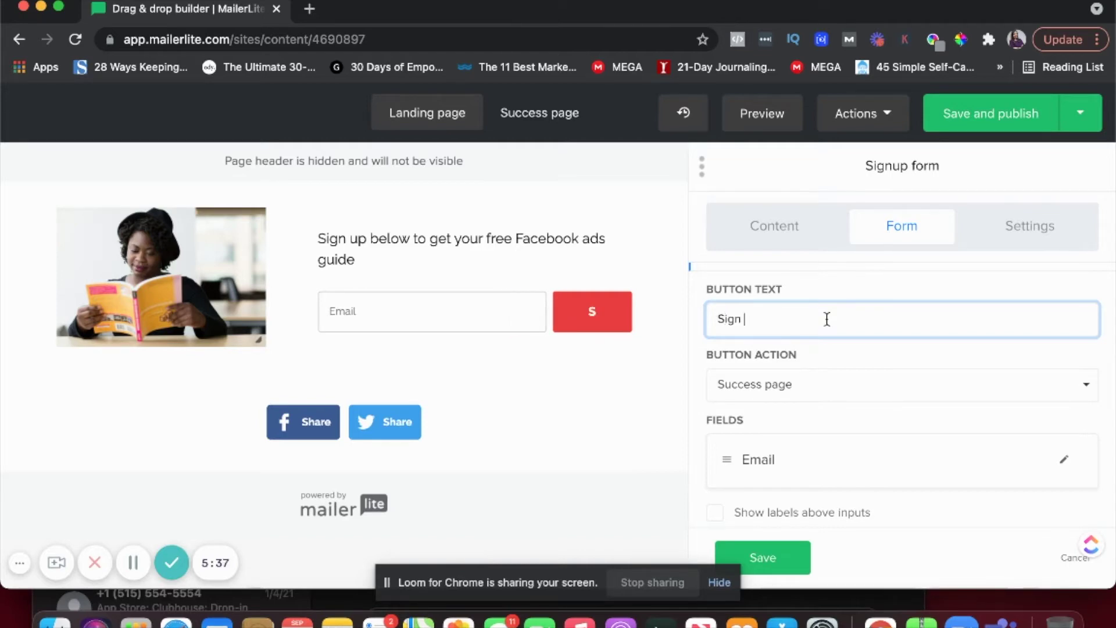
pyautogui.write('up Now!')
# Relabel the form's Email field as 'Email Address'
pyautogui.scroll(-2, 937, 402)
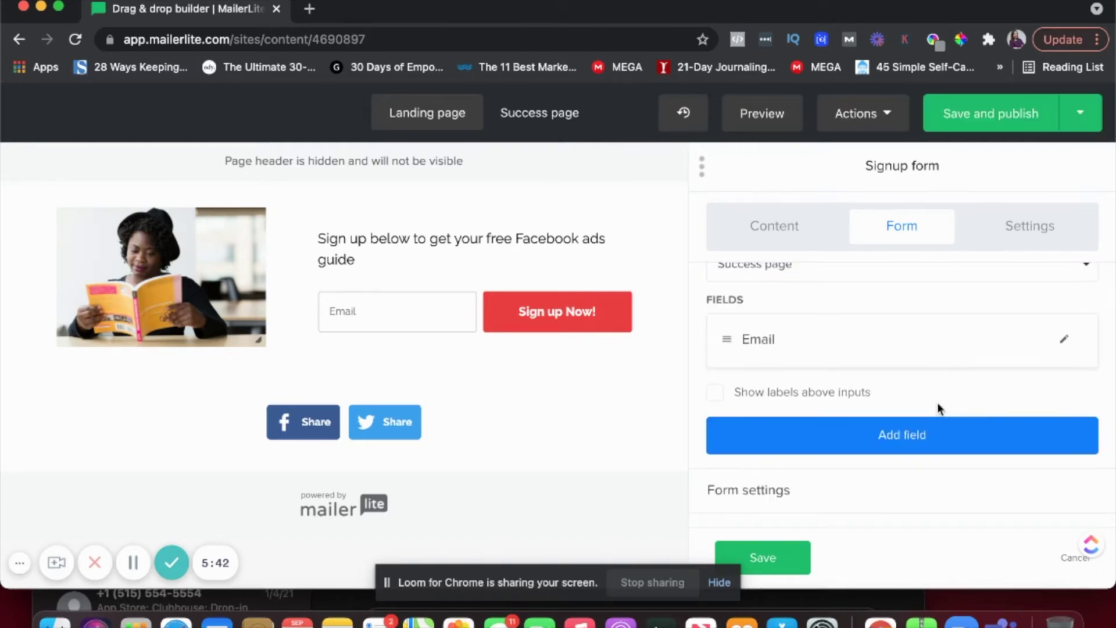
pyautogui.scroll(2, 937, 402)
pyautogui.scroll(-2, 1001, 454)
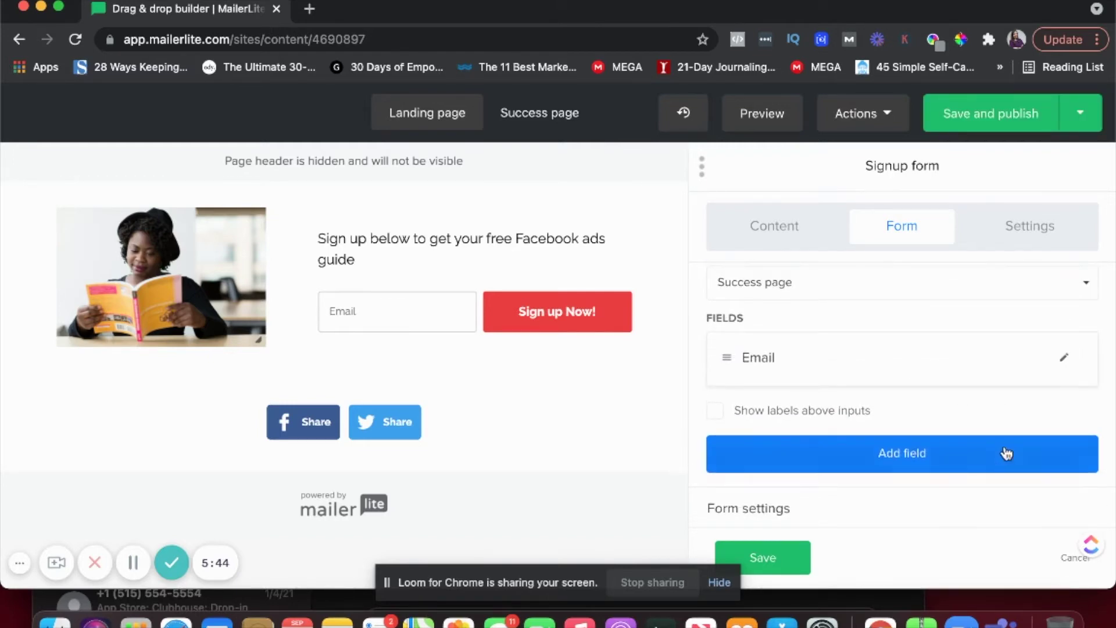
pyautogui.click(1064, 358)
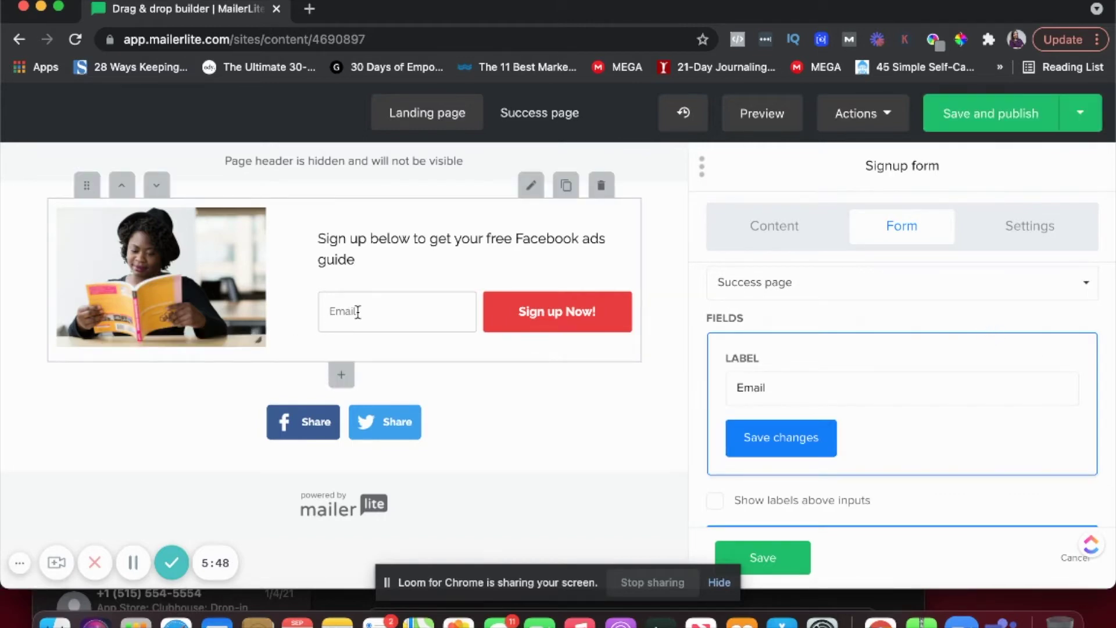
pyautogui.click(793, 396)
pyautogui.write('Address')
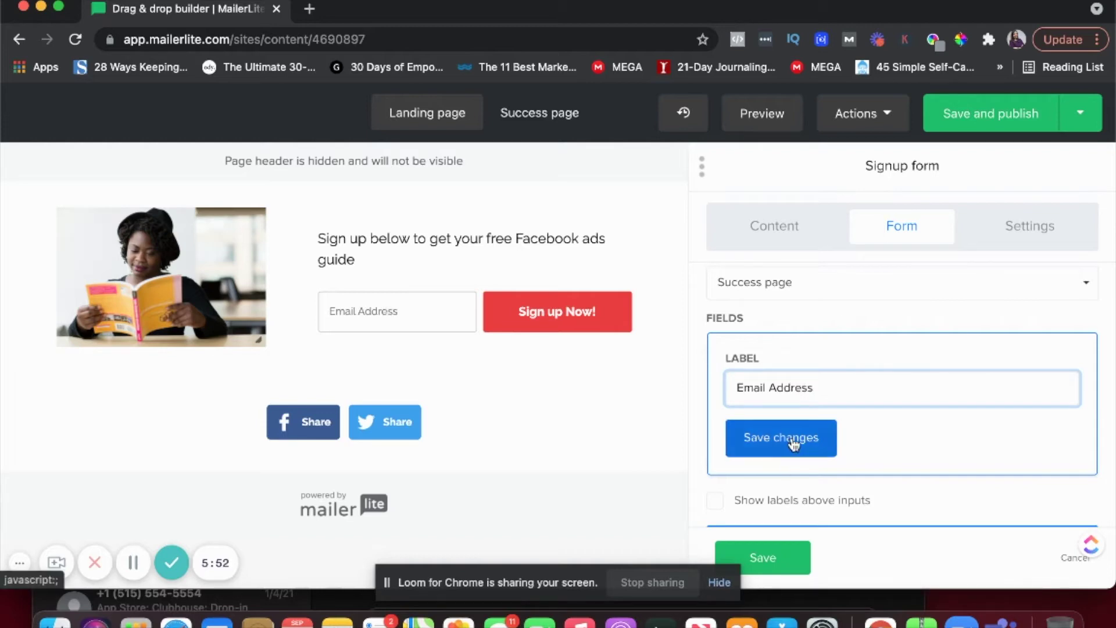
pyautogui.click(796, 439)
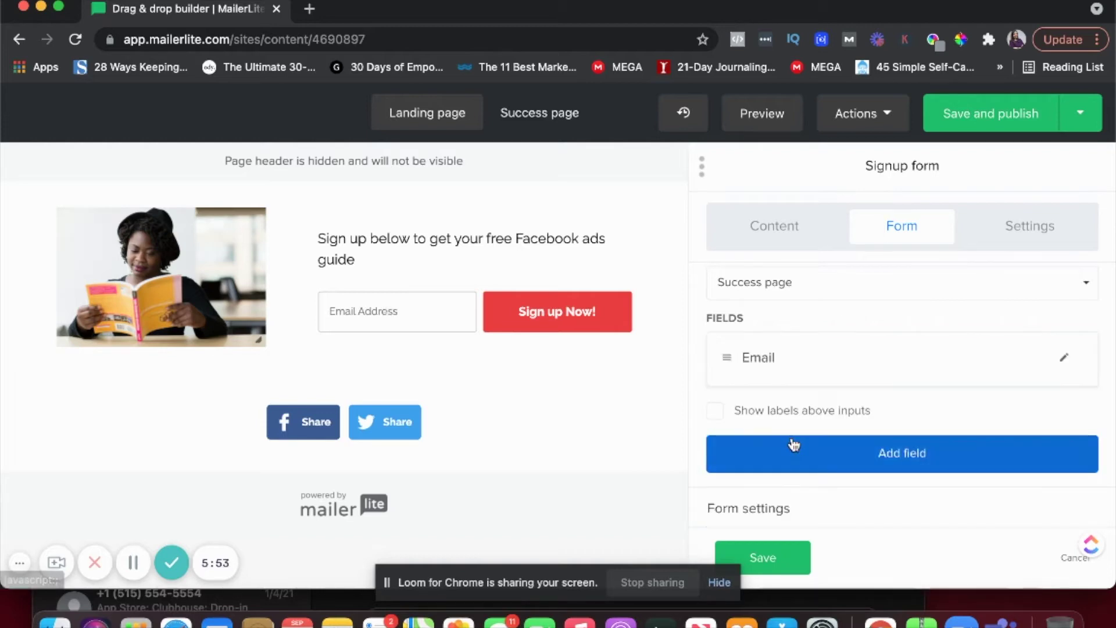
# Turn on the Privacy policy statement in the form settings and open it for editing
pyautogui.click(758, 505)
pyautogui.scroll(2, 759, 490)
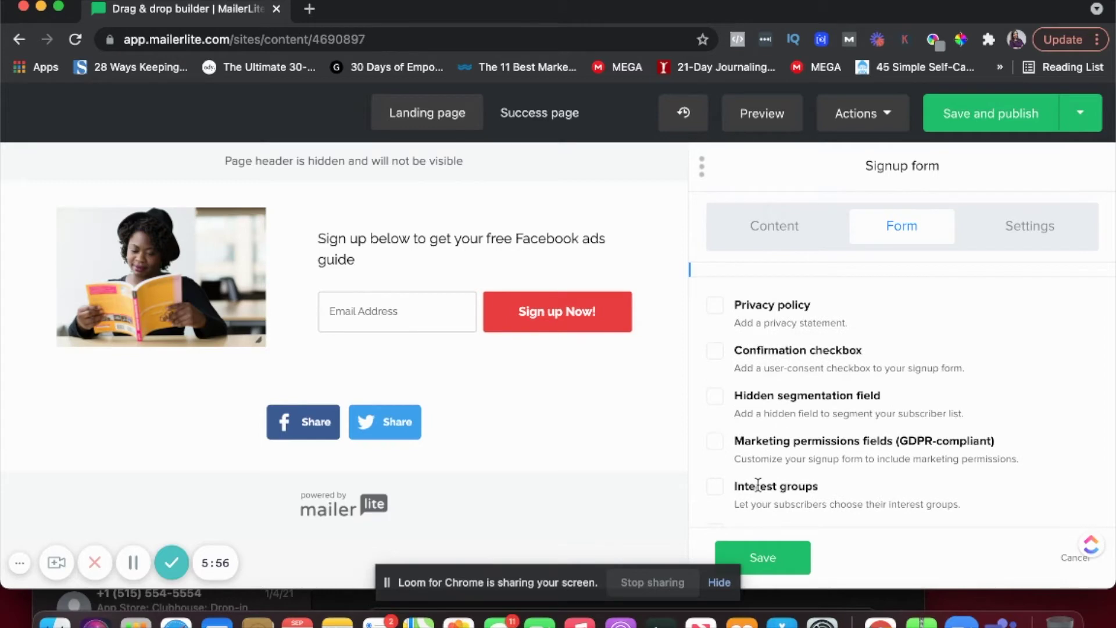
pyautogui.scroll(1, 758, 485)
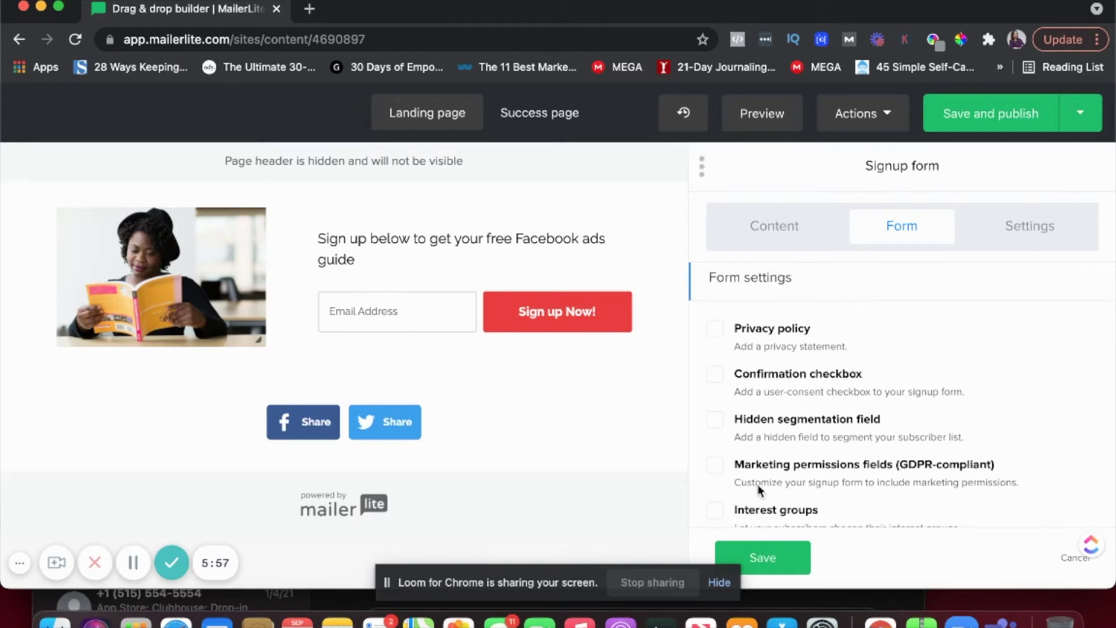
pyautogui.click(714, 328)
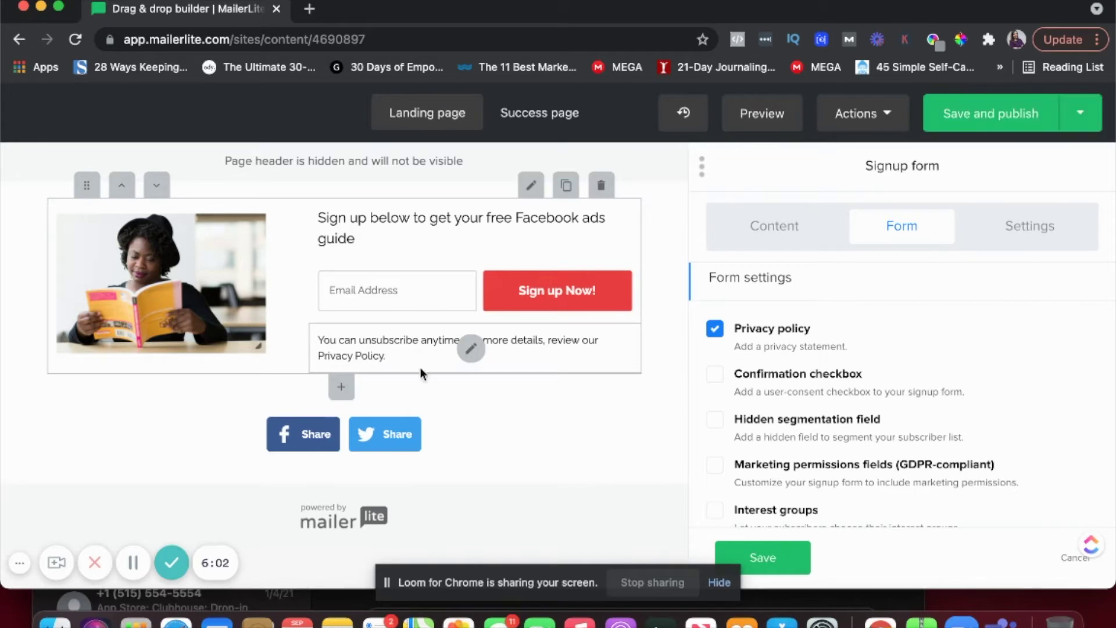
pyautogui.click(472, 351)
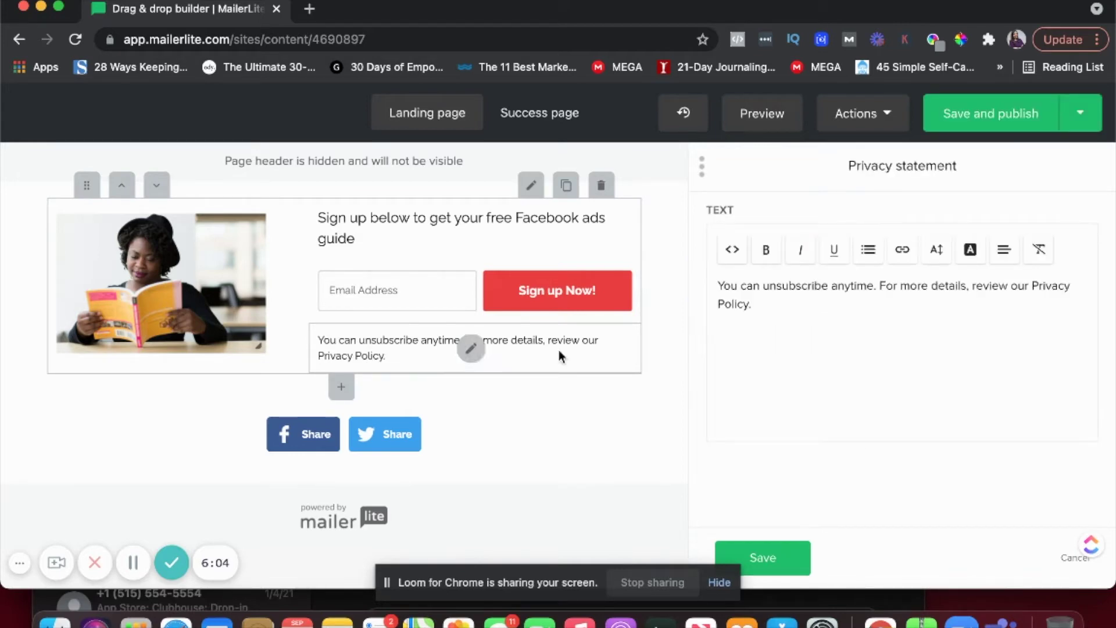
pyautogui.moveTo(757, 302); pyautogui.dragTo(726, 303)
pyautogui.moveTo(965, 280); pyautogui.dragTo(1030, 284)
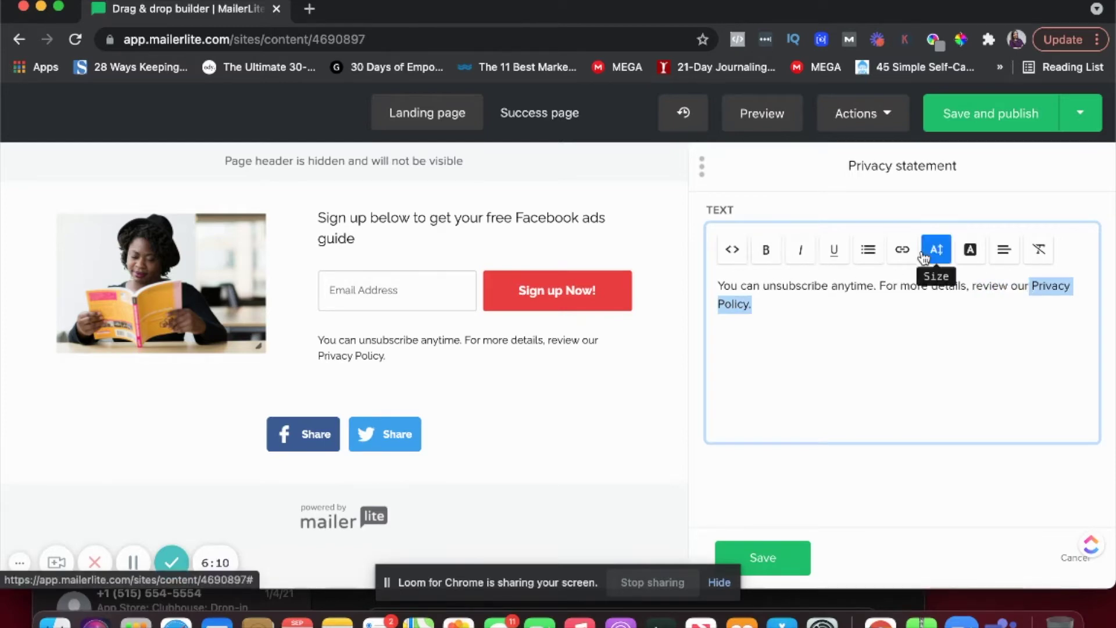
pyautogui.click(901, 253)
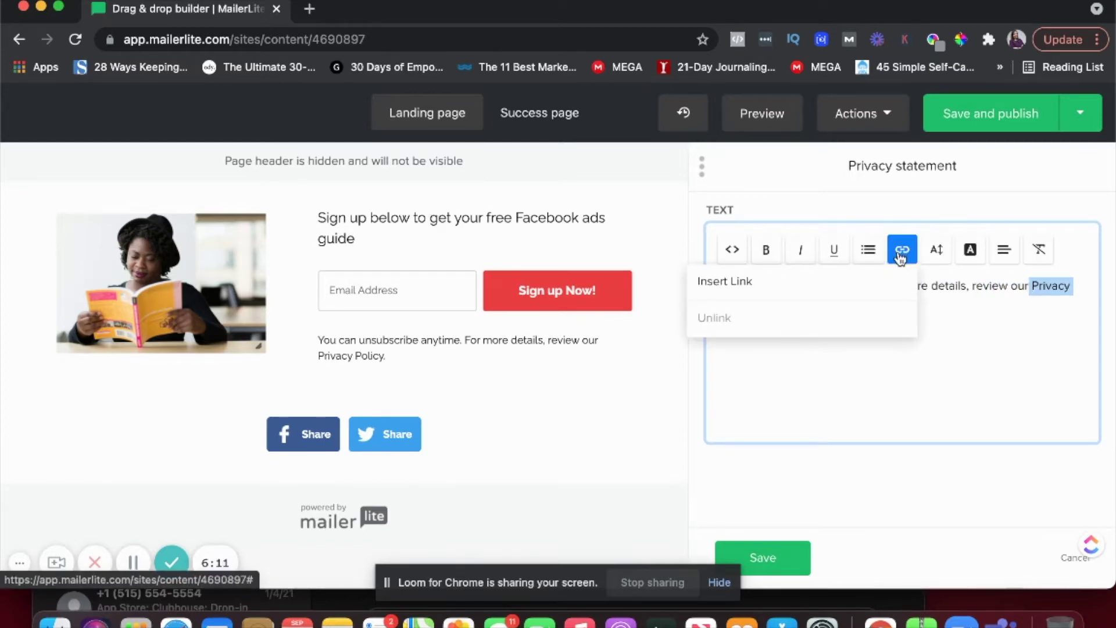
pyautogui.click(818, 281)
pyautogui.write('ht')
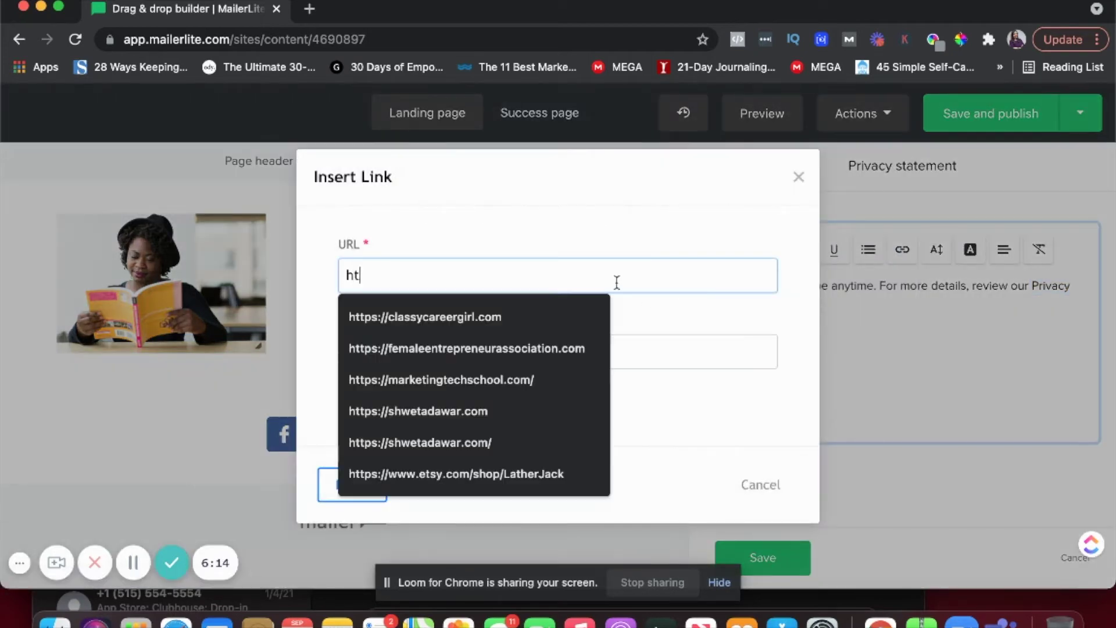
pyautogui.write('tps://digitalfreelan')
pyautogui.press('BackSpace')
pyautogui.press('BackSpace')
pyautogui.write('lnc')
pyautogui.write('nce')
pyautogui.write('rschool.com')
pyautogui.write('/privac')
pyautogui.write('y-pol')
pyautogui.write('icy')
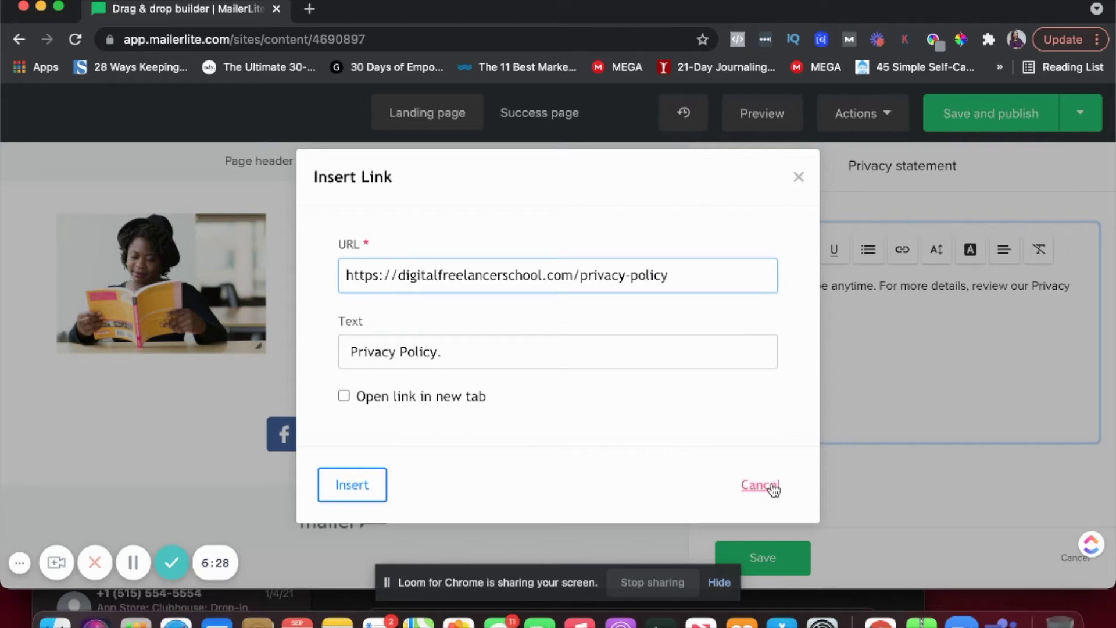
pyautogui.click(343, 485)
pyautogui.click(843, 403)
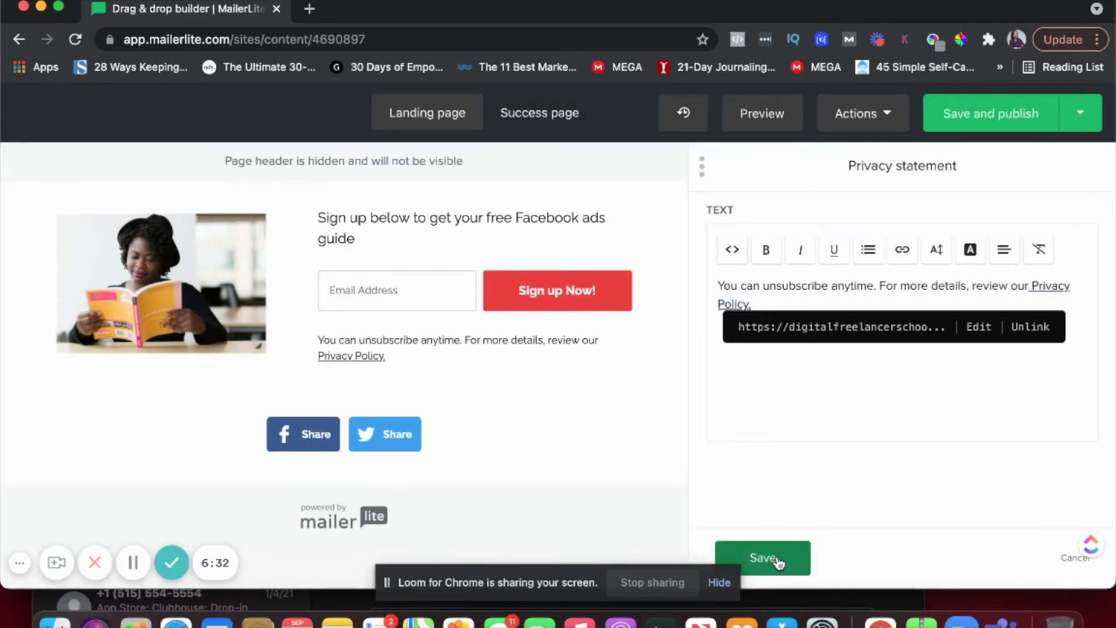
pyautogui.click(762, 558)
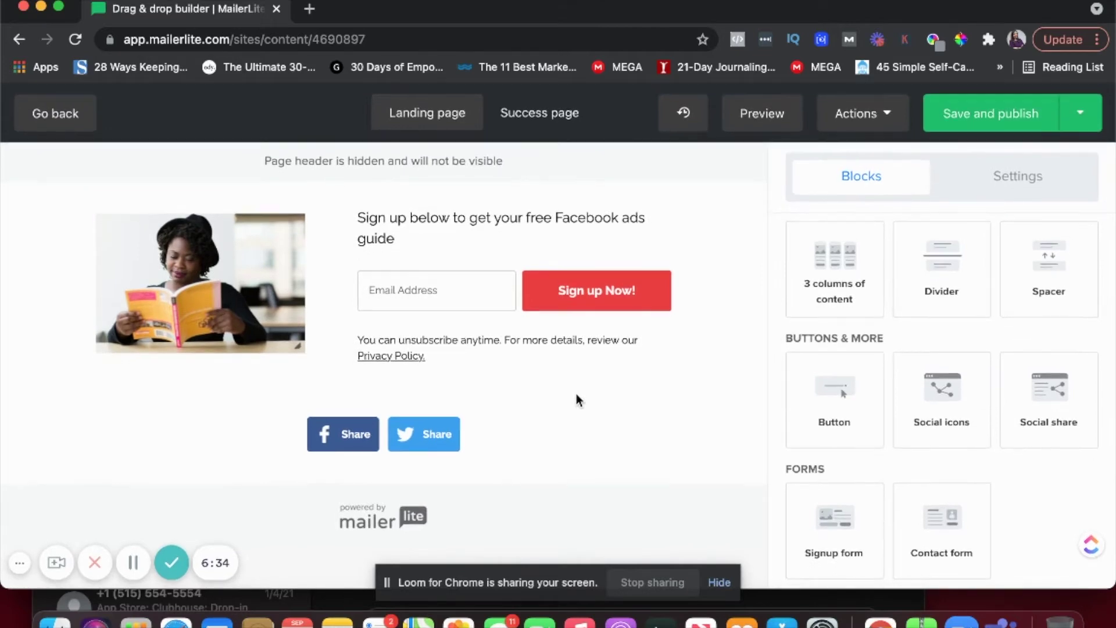
# On the Success page, delete the existing Thank you! content row
pyautogui.click(507, 118)
pyautogui.moveTo(523, 414)
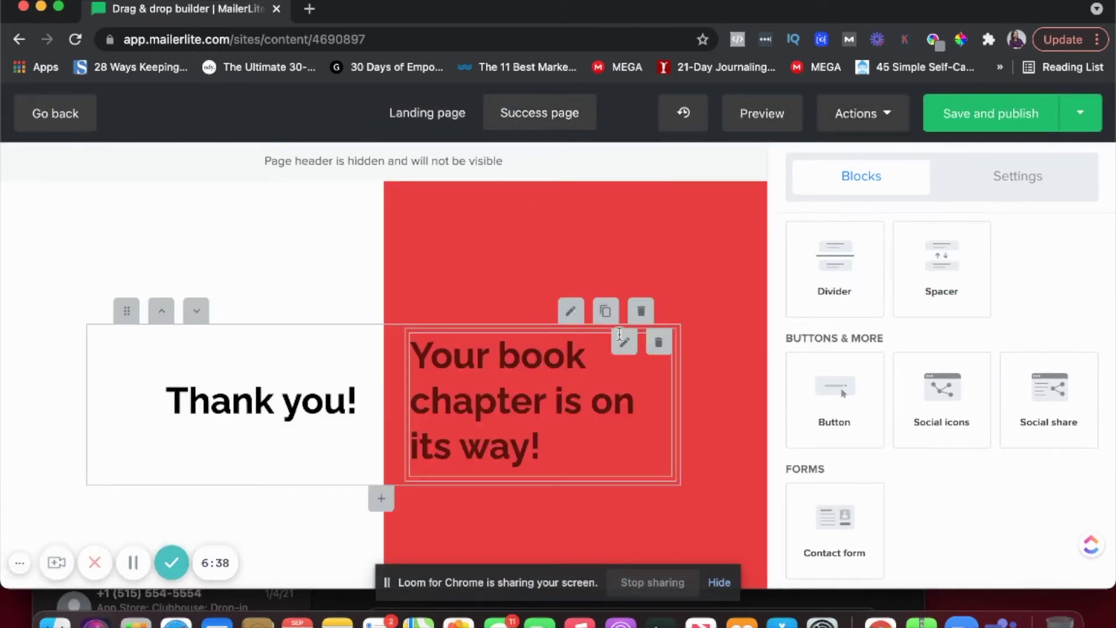
pyautogui.click(659, 344)
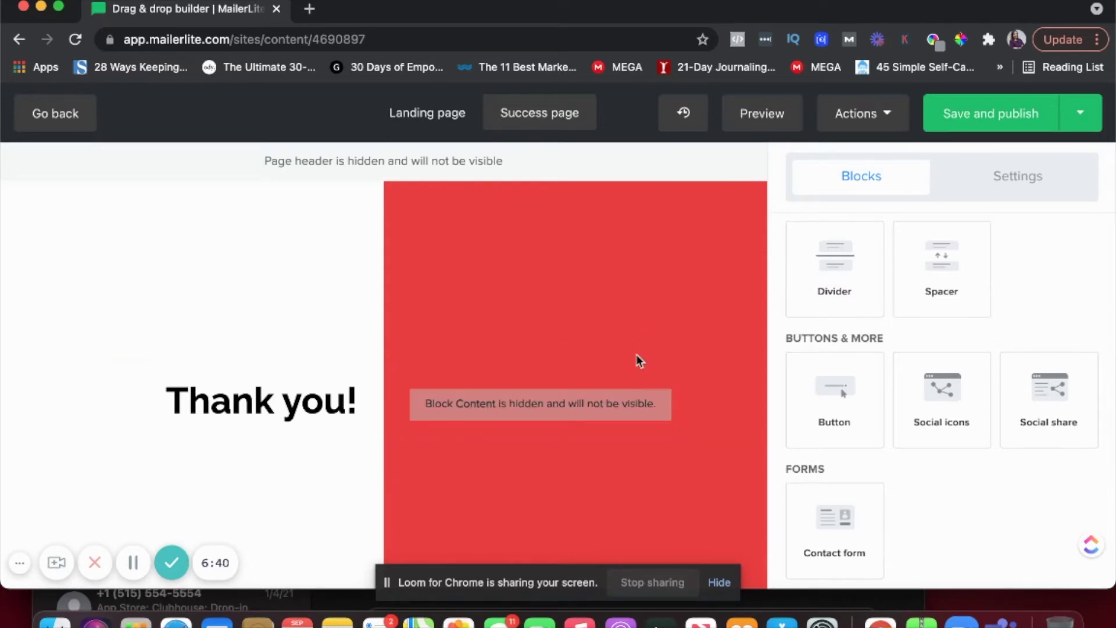
pyautogui.click(642, 358)
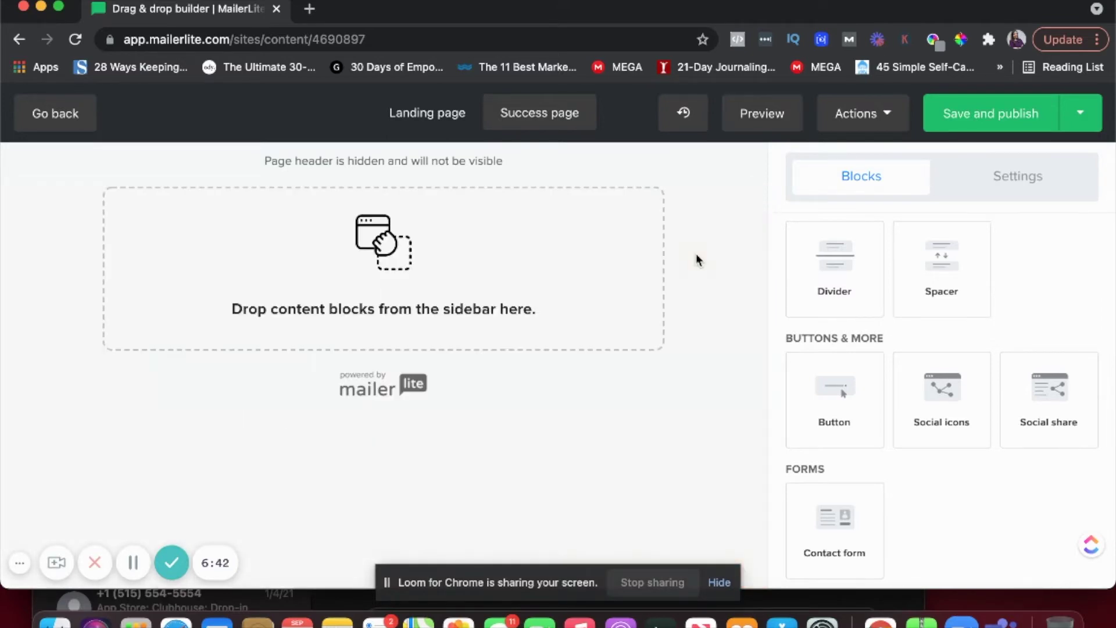
# Drag a new Text block onto the empty Success page
pyautogui.scroll(2, 848, 368)
pyautogui.scroll(5, 850, 368)
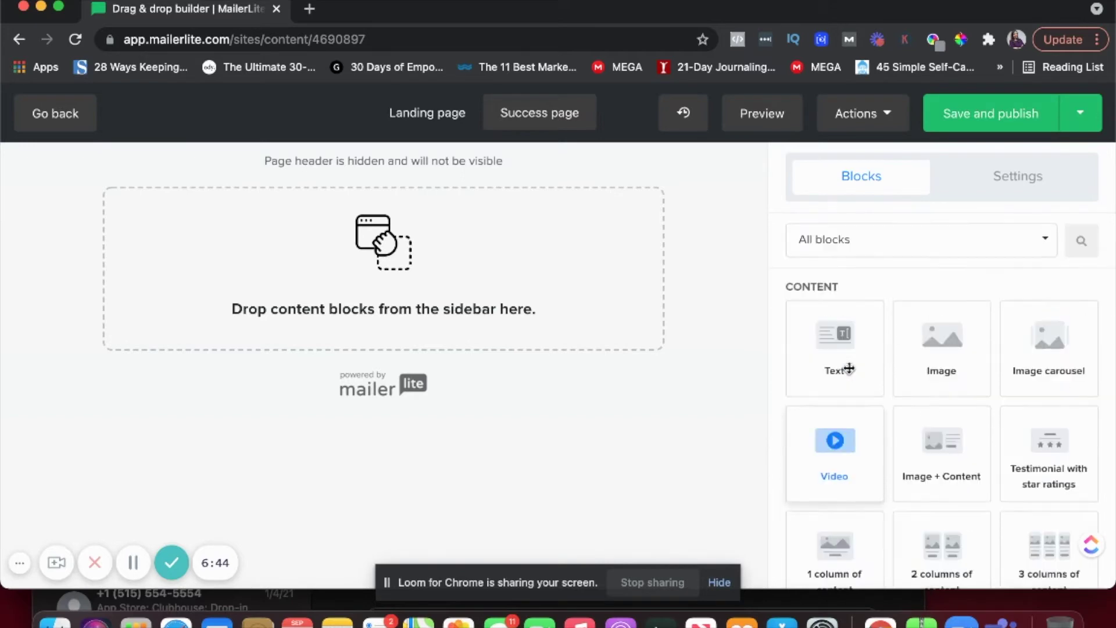
pyautogui.moveTo(847, 367); pyautogui.dragTo(336, 244)
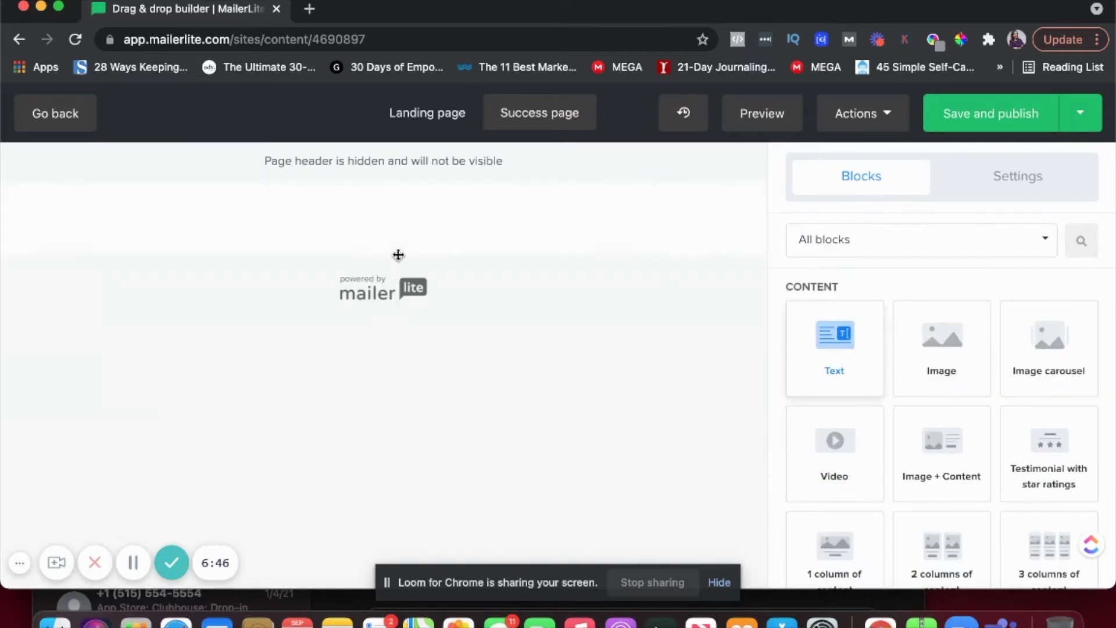
# Write 'Thank you for signing up! Your guide is on the way....' and 'Check your inbox in about 5 minutes', then select both lines
pyautogui.click(354, 224)
pyautogui.write('Th')
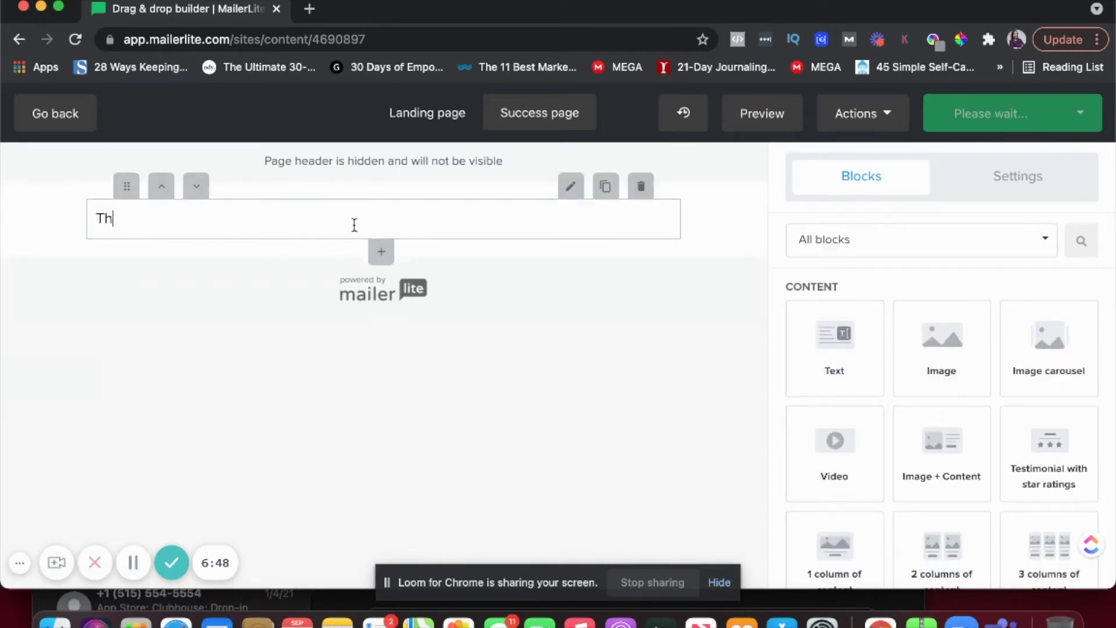
pyautogui.write('ank you for sign')
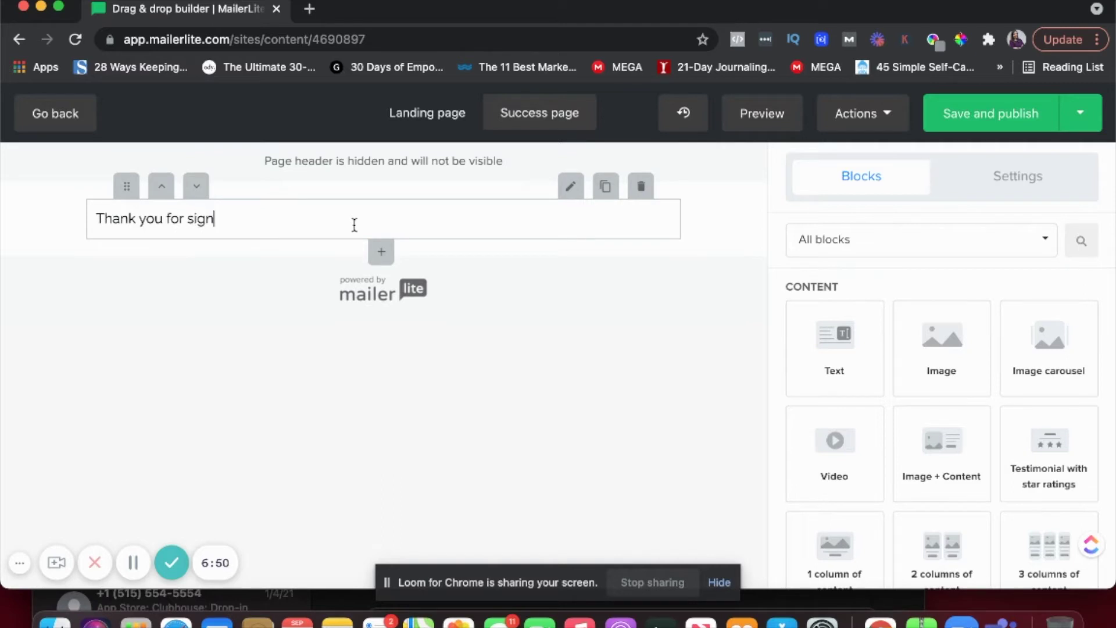
pyautogui.write('ing up! Your guide ')
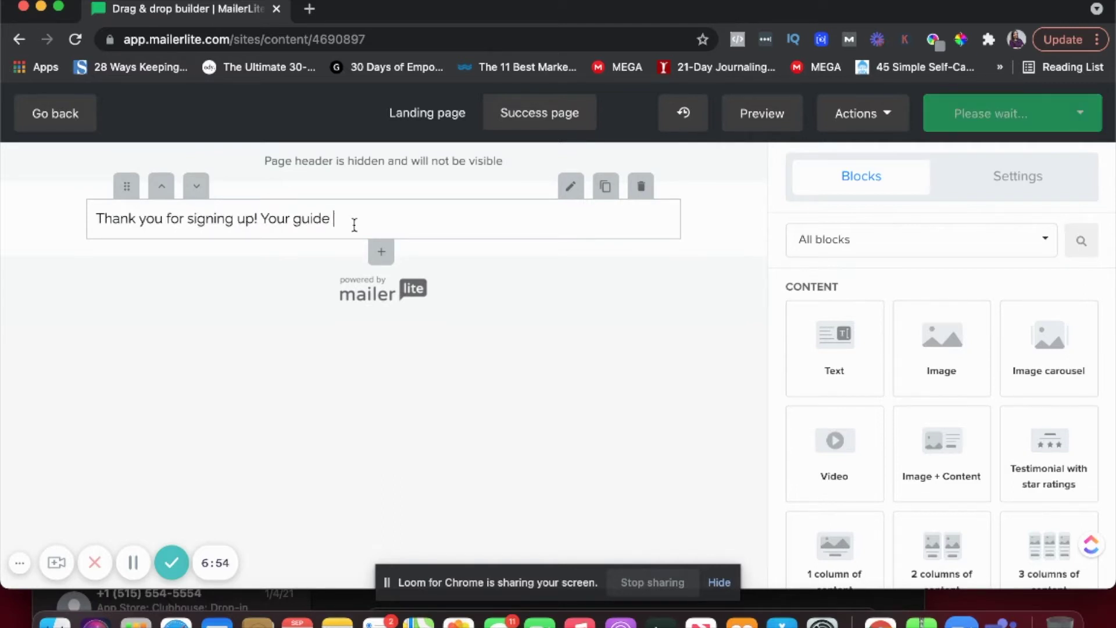
pyautogui.write('is on the way...')
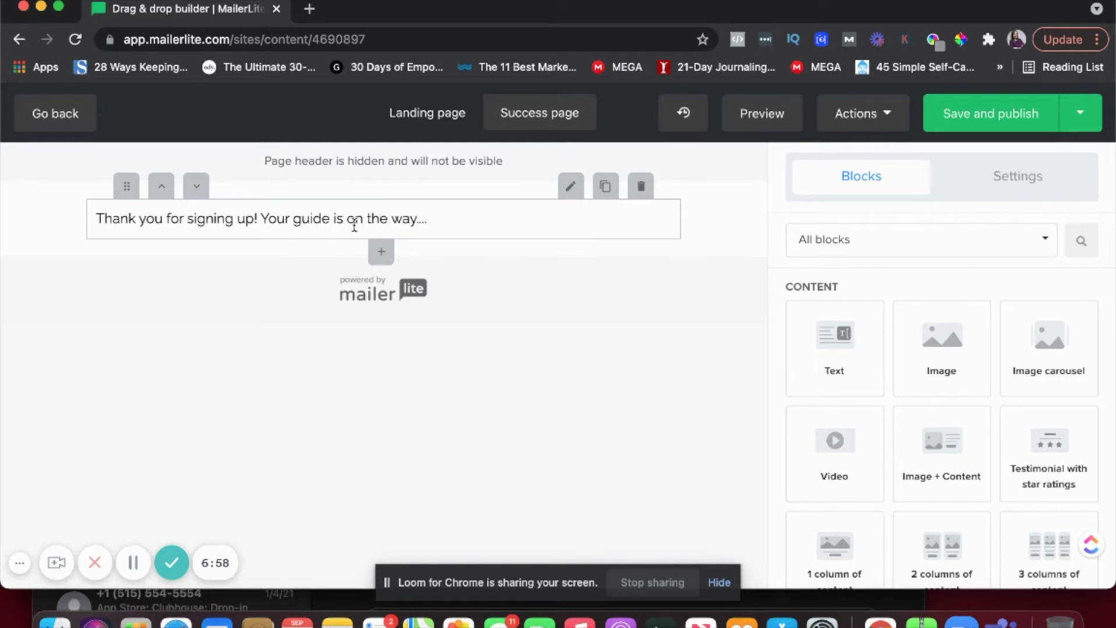
pyautogui.write('.')
pyautogui.press('Return')
pyautogui.write('Check y')
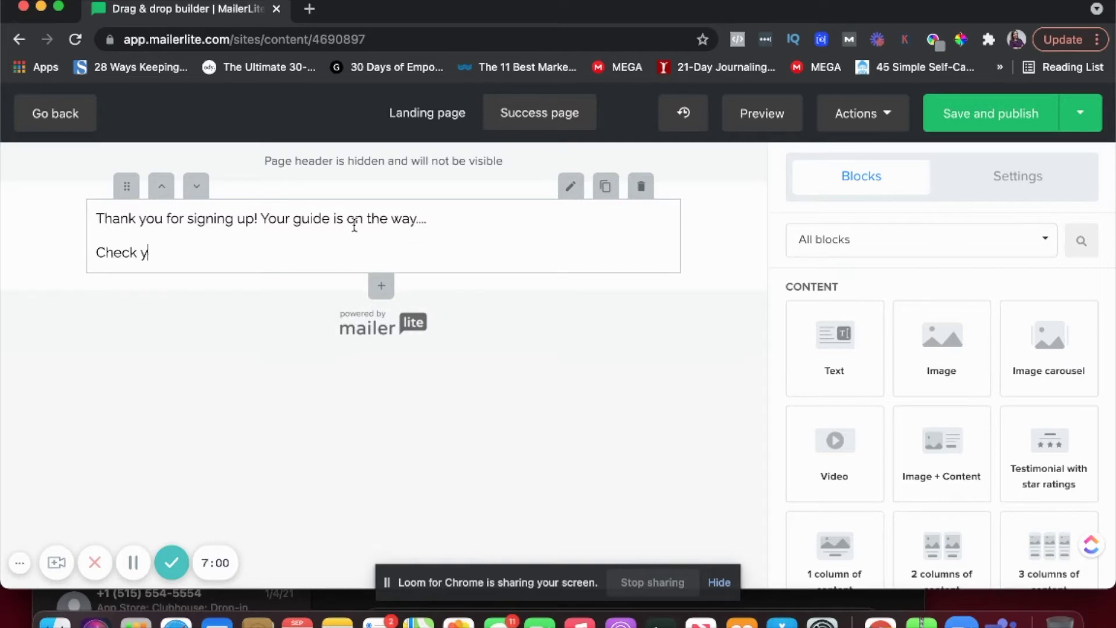
pyautogui.write('our ema')
pyautogui.write('nbo')
pyautogui.write('x in about 5 minutes')
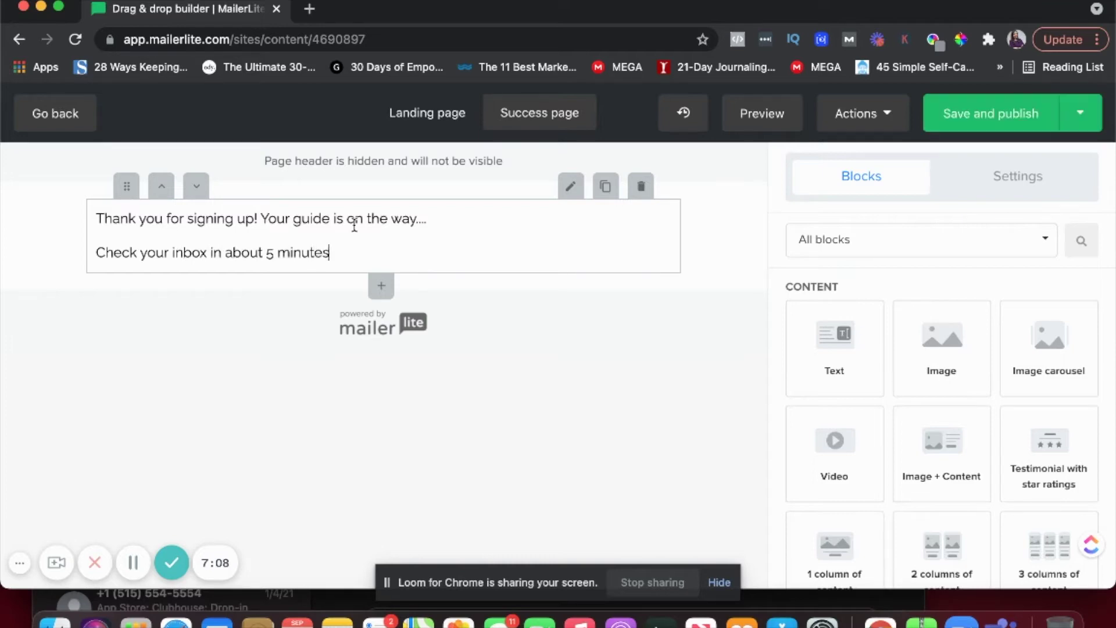
pyautogui.tripleClick(264, 254)
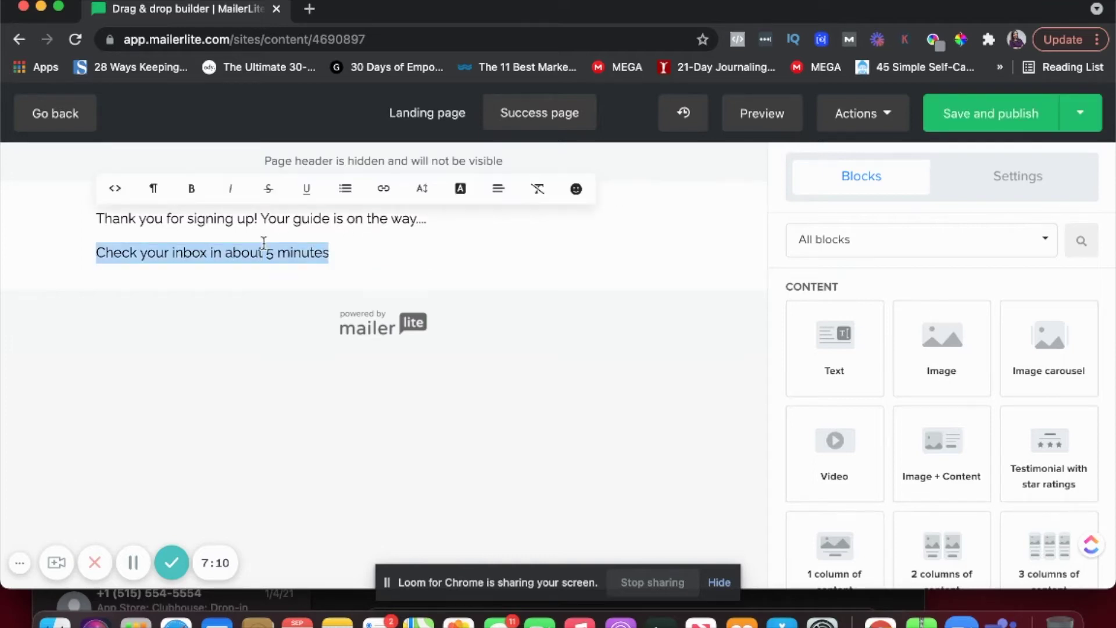
pyautogui.moveTo(357, 252); pyautogui.dragTo(82, 224)
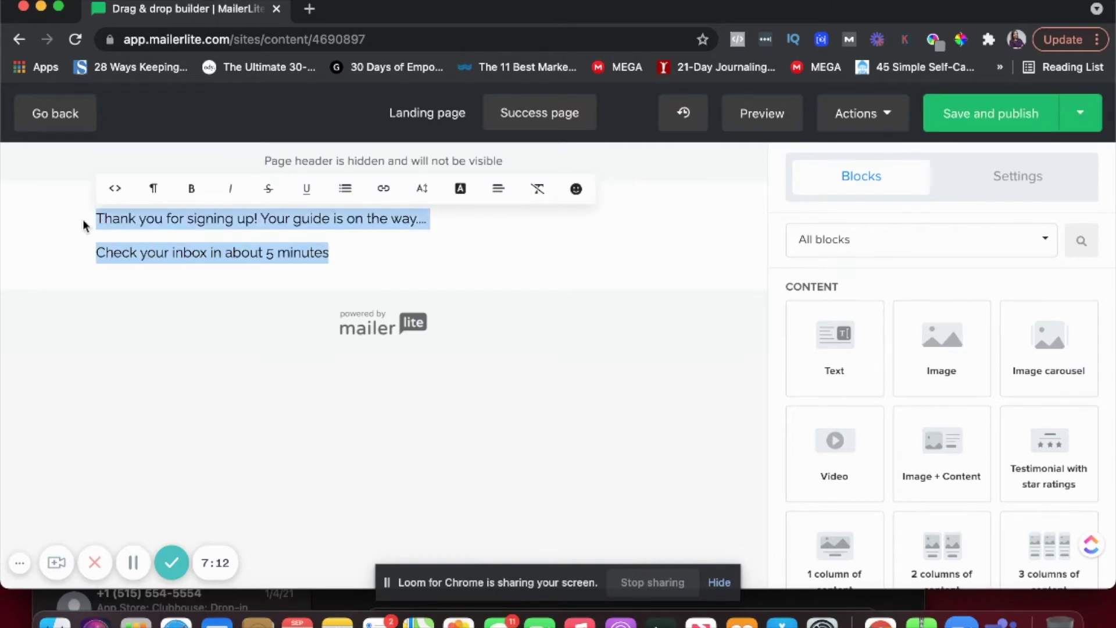
# Centre-align both thank-you lines, then save and publish the landing page
pyautogui.click(498, 187)
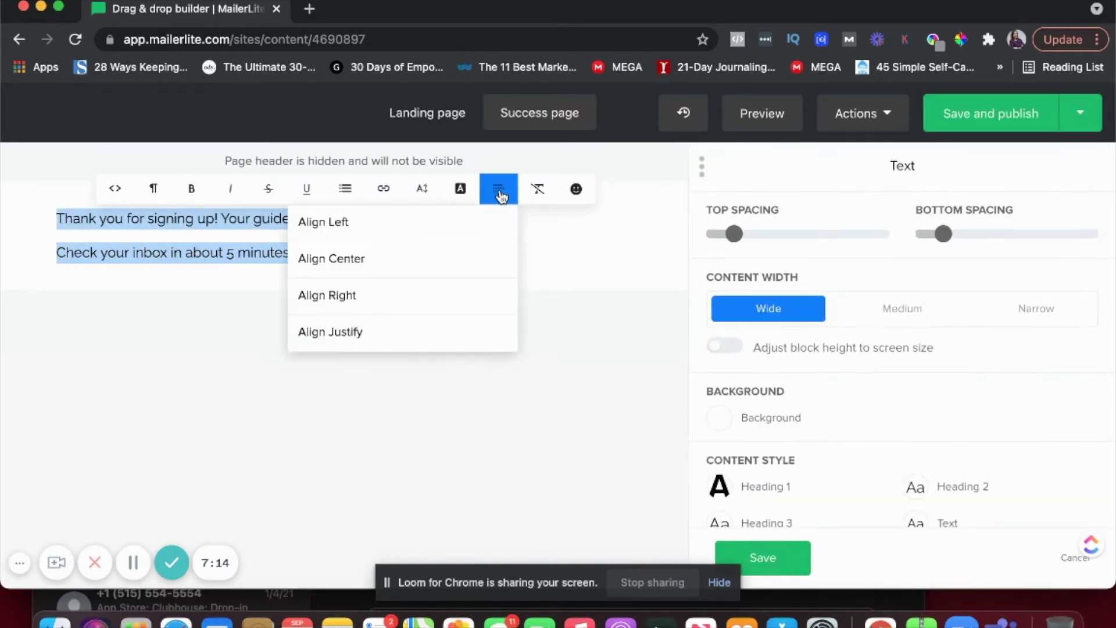
pyautogui.click(383, 256)
pyautogui.click(175, 358)
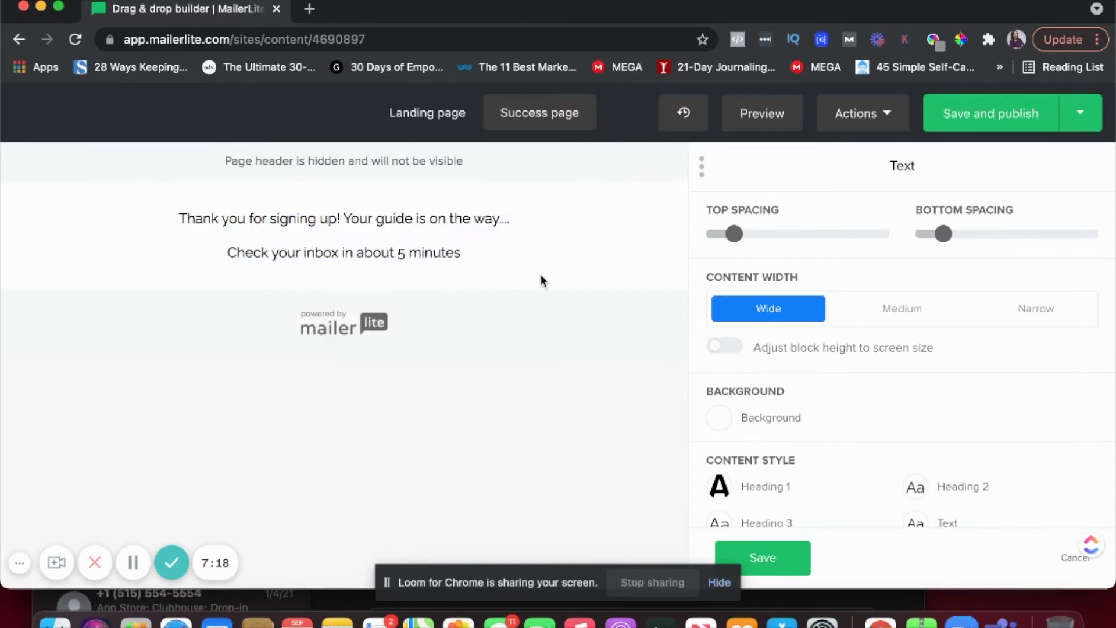
pyautogui.click(1006, 129)
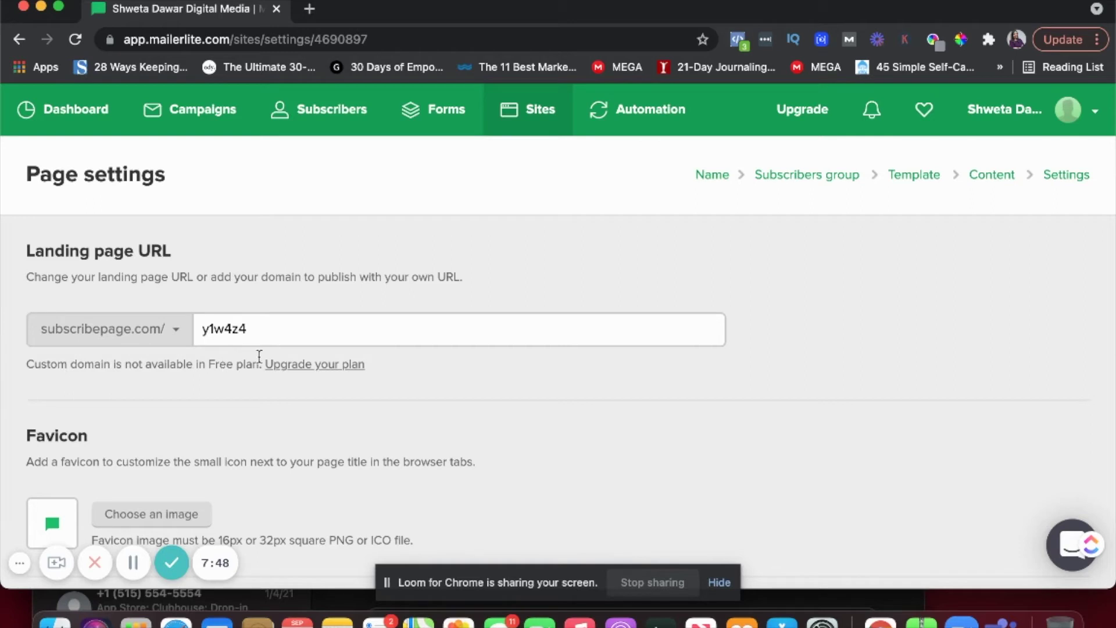
# Change the landing page URL slug to fbadsguide
pyautogui.doubleClick(279, 339)
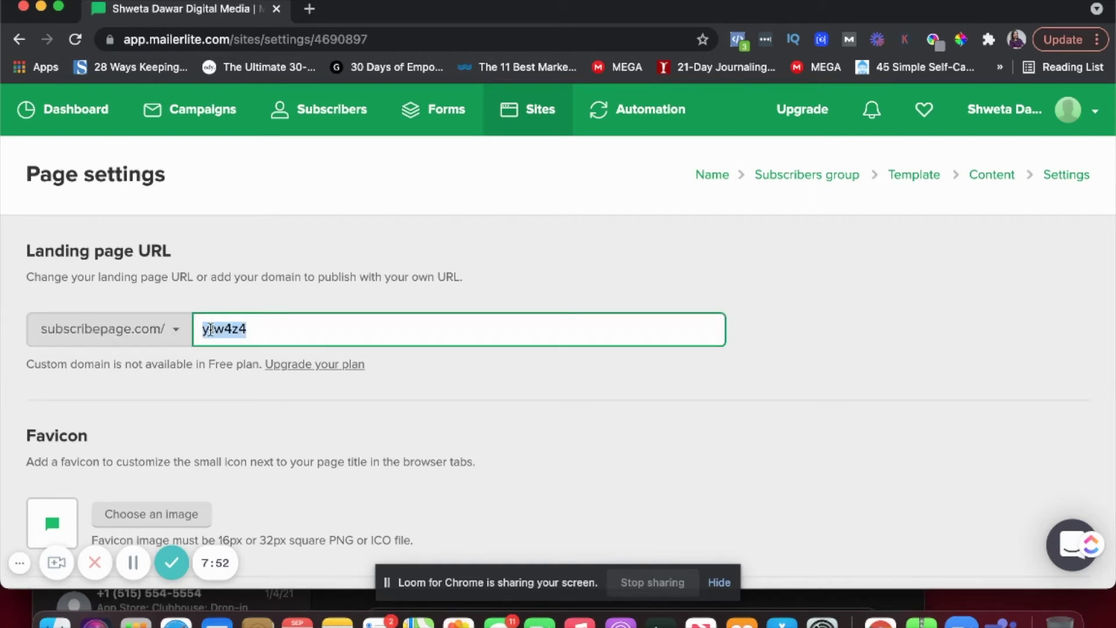
pyautogui.write('fbad')
pyautogui.press('BackSpace')
pyautogui.press('BackSpace')
pyautogui.write('adsguide')
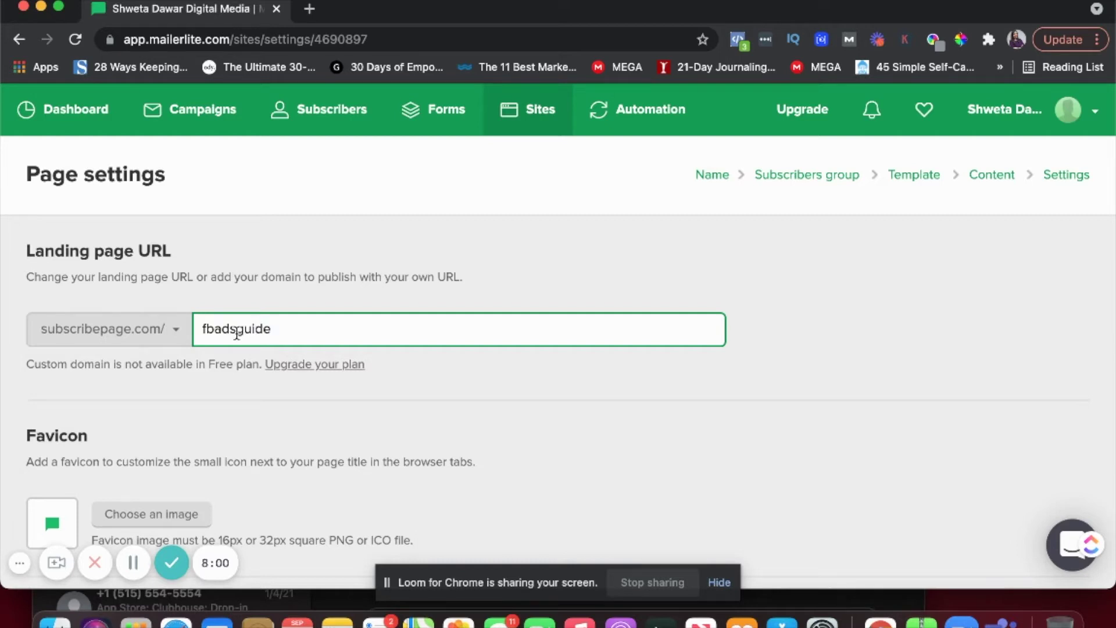
# Enter 'Free Facebook Ads Guide' as the SEO page title
pyautogui.scroll(-2, 563, 416)
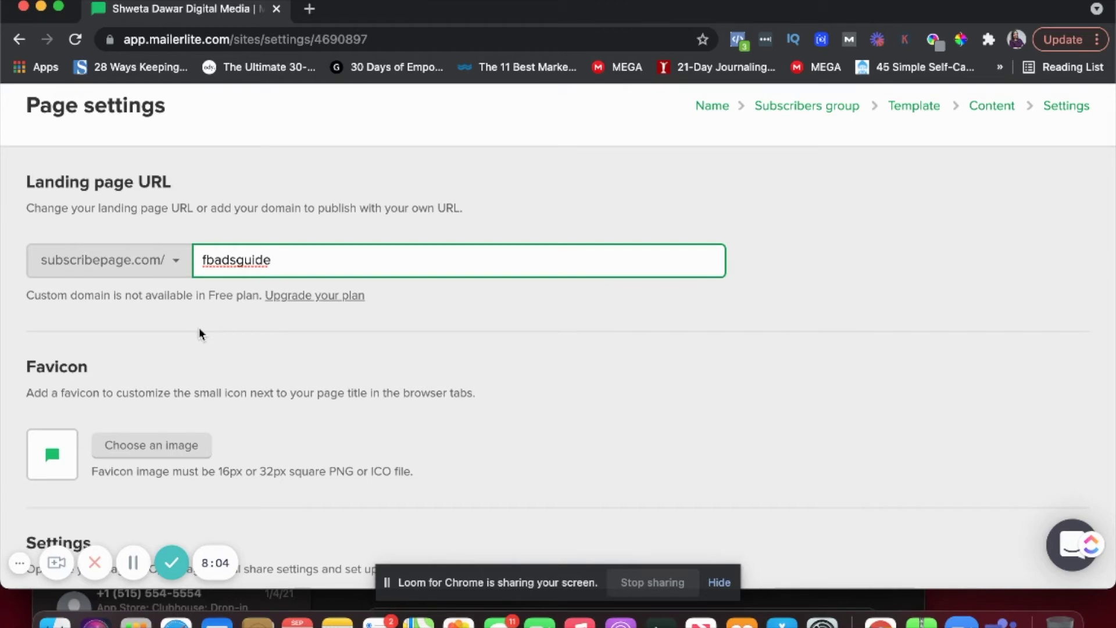
pyautogui.scroll(-4, 199, 327)
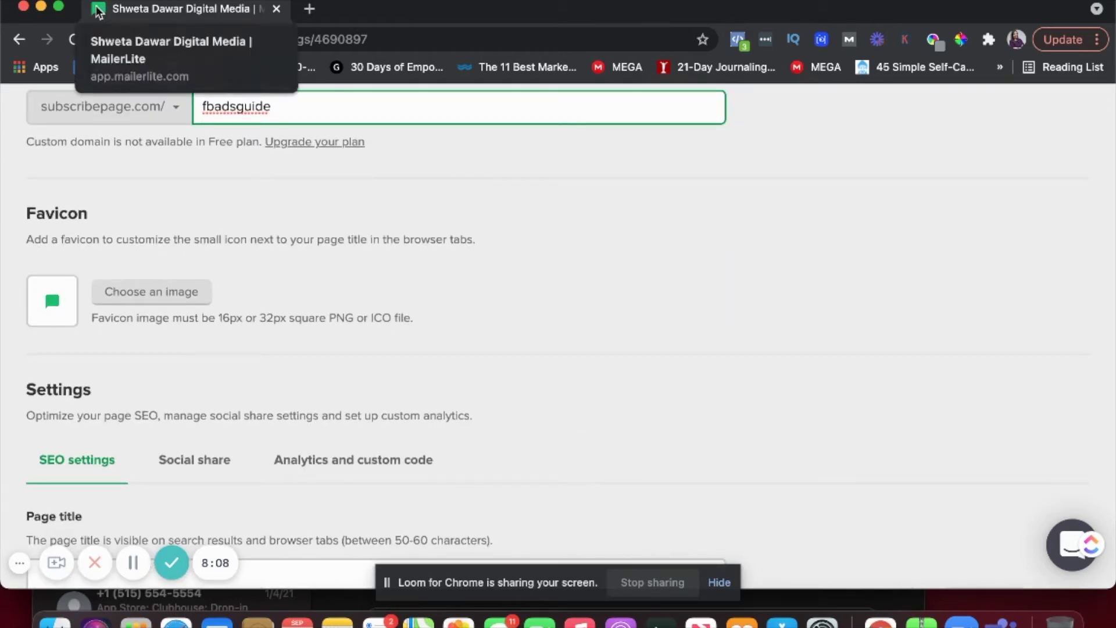
pyautogui.scroll(-6, 411, 372)
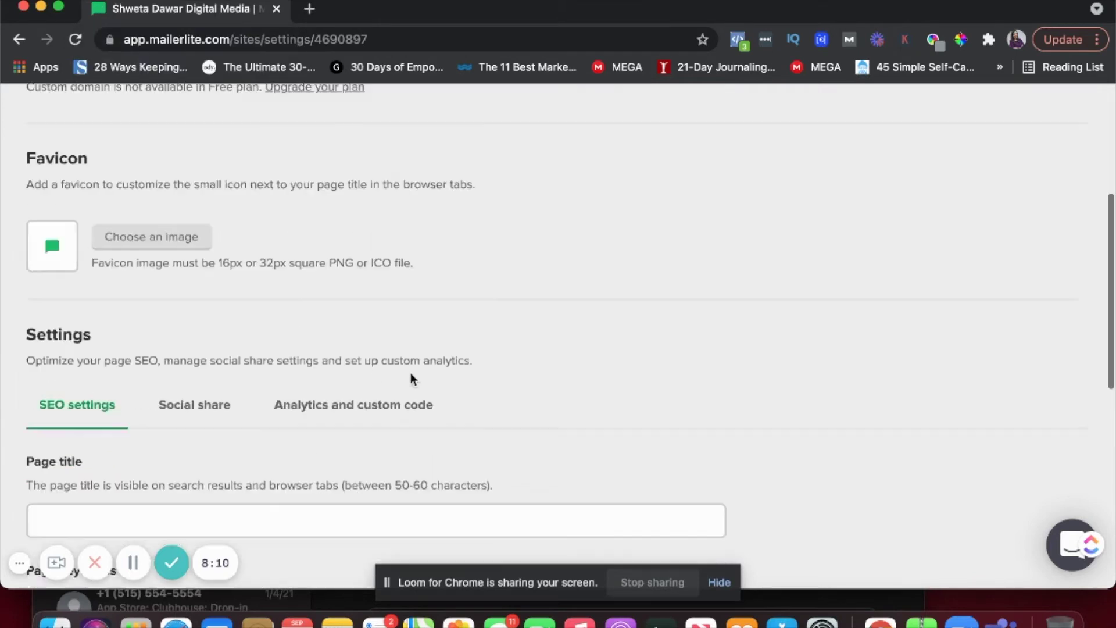
pyautogui.click(312, 365)
pyautogui.write('Free Facebook Ads Guid')
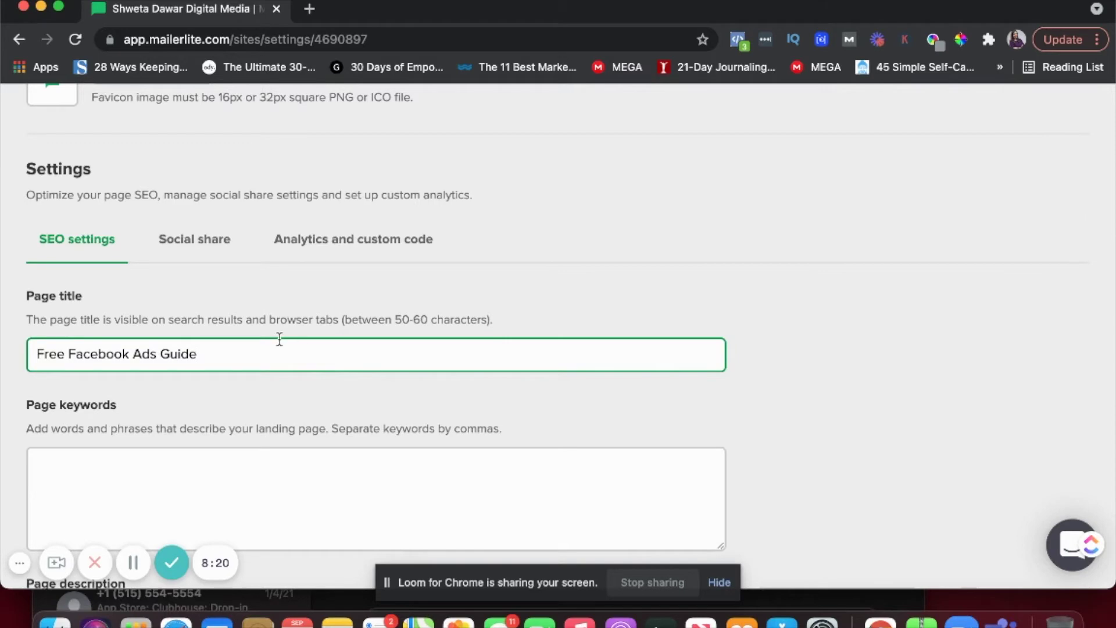
pyautogui.write('e')
# Add page keywords 'facebook ads, guide', allow search engine indexing, and save the page settings
pyautogui.scroll(-3, 279, 340)
pyautogui.scroll(-2, 282, 346)
pyautogui.click(228, 240)
pyautogui.write('facebook ads,')
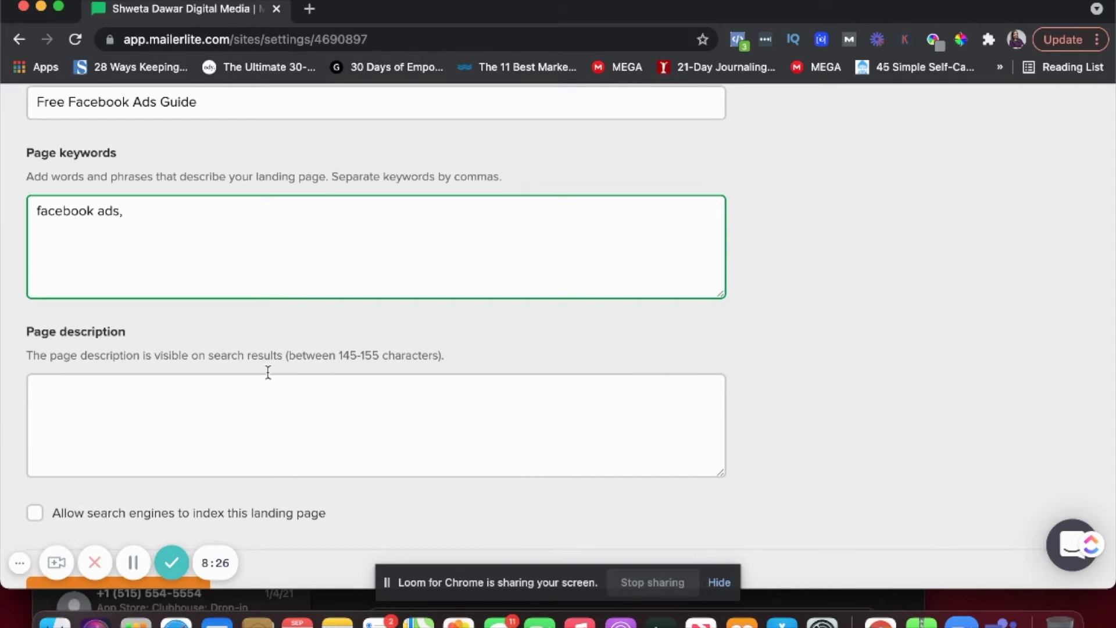
pyautogui.write(' guide')
pyautogui.scroll(-2, 257, 459)
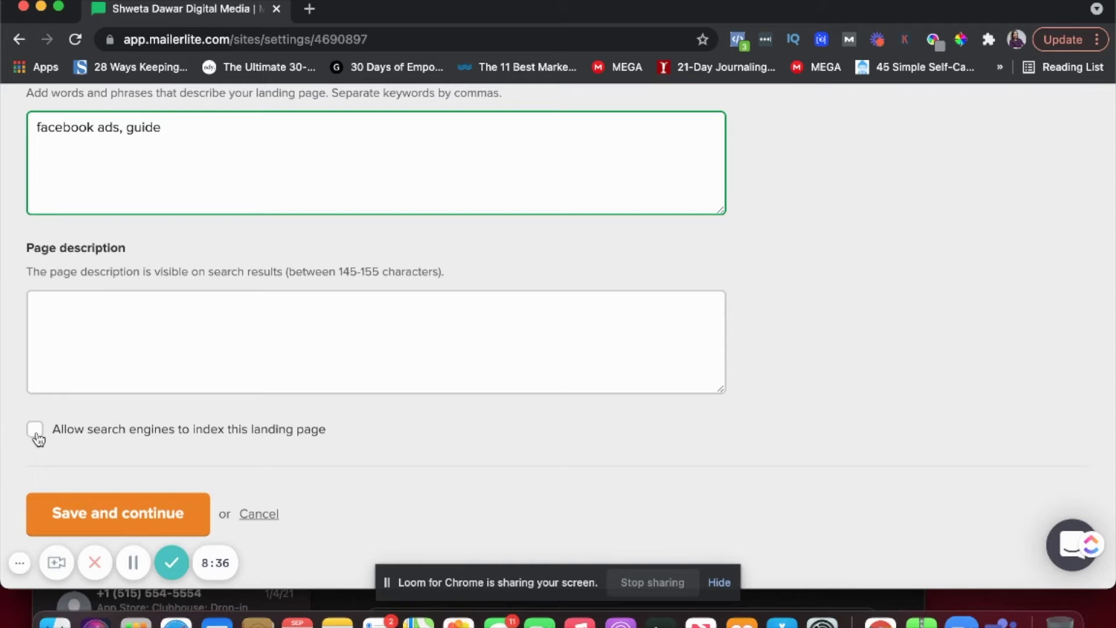
pyautogui.click(35, 433)
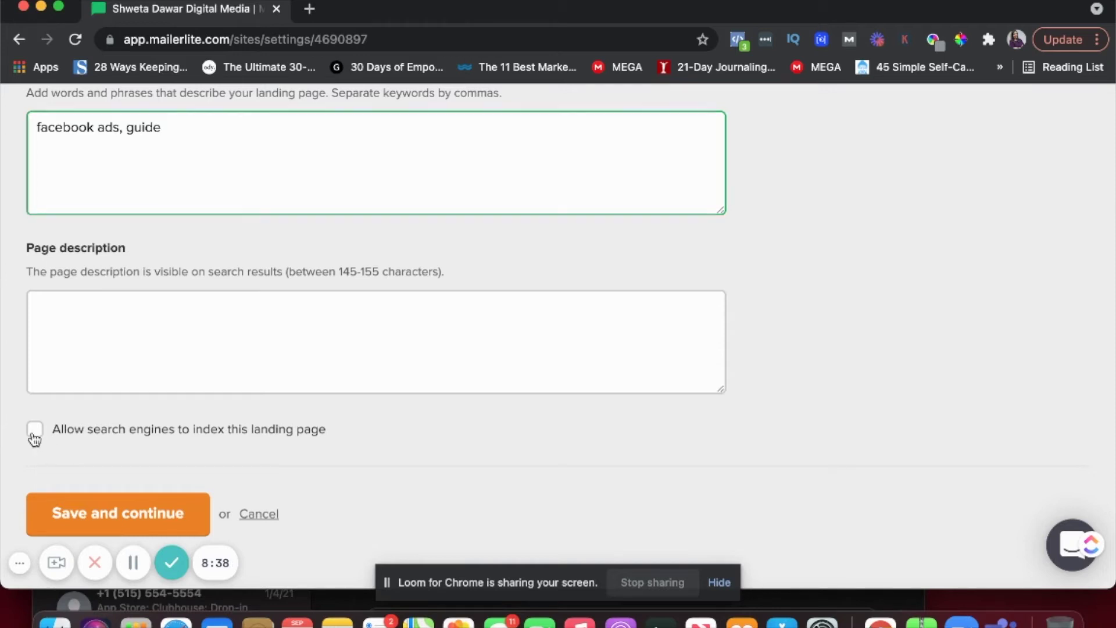
pyautogui.click(131, 519)
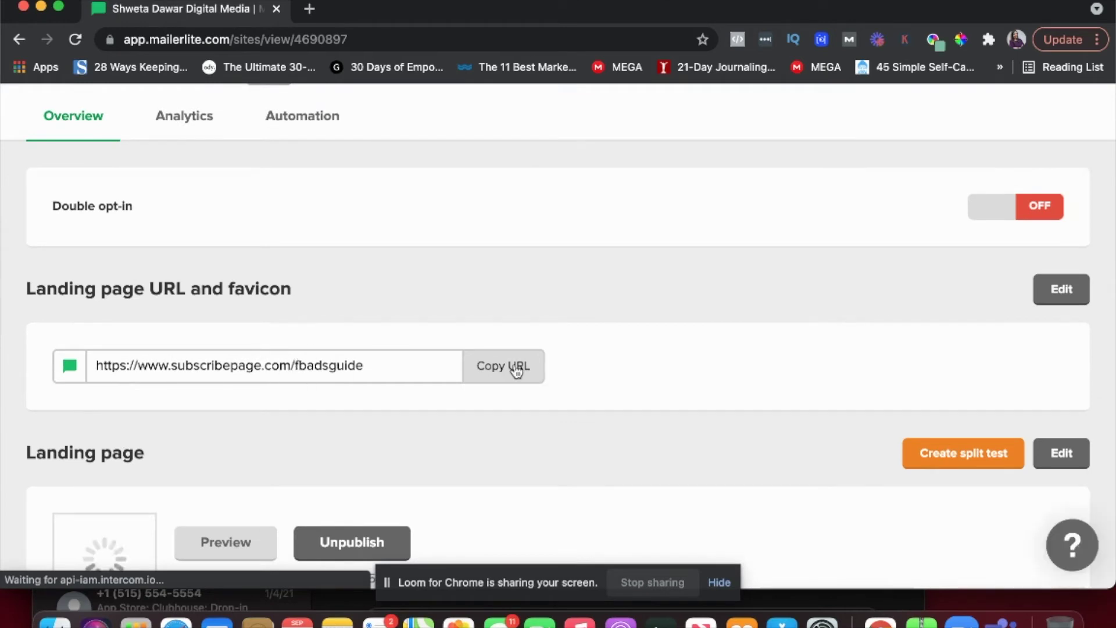
# Copy the landing page URL, switch double opt-in on, and view its confirmation email settings
pyautogui.click(516, 371)
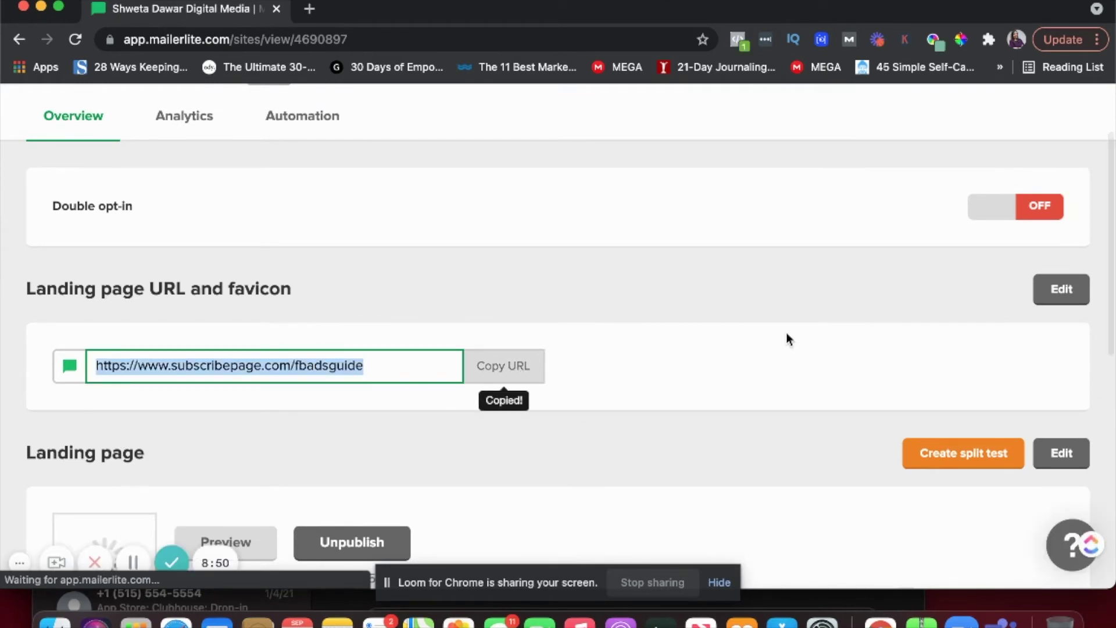
pyautogui.scroll(2, 787, 335)
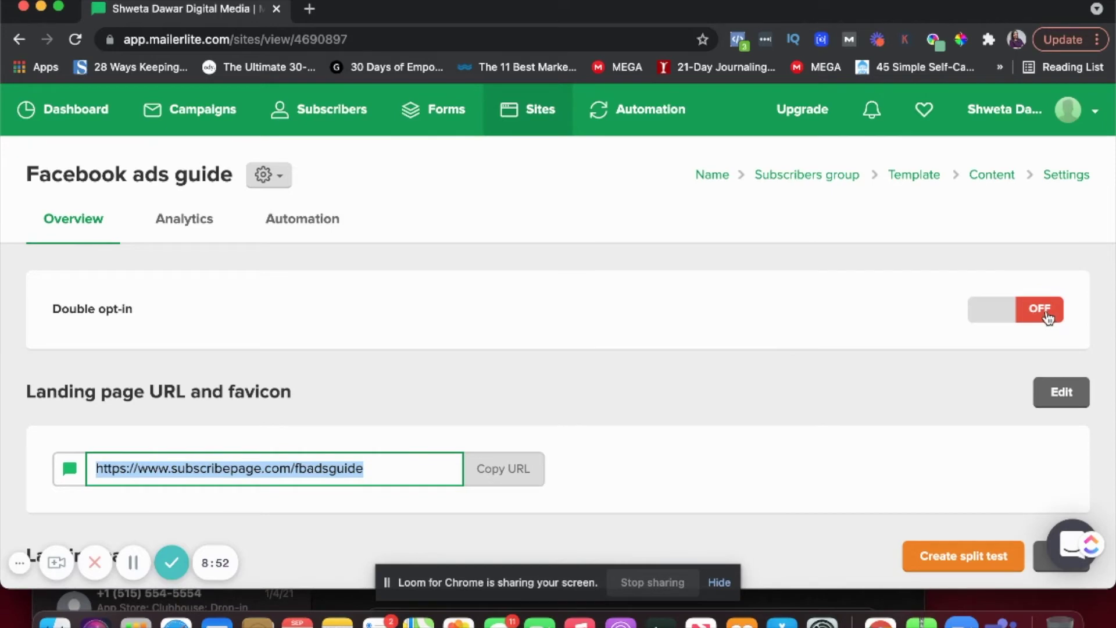
pyautogui.click(991, 310)
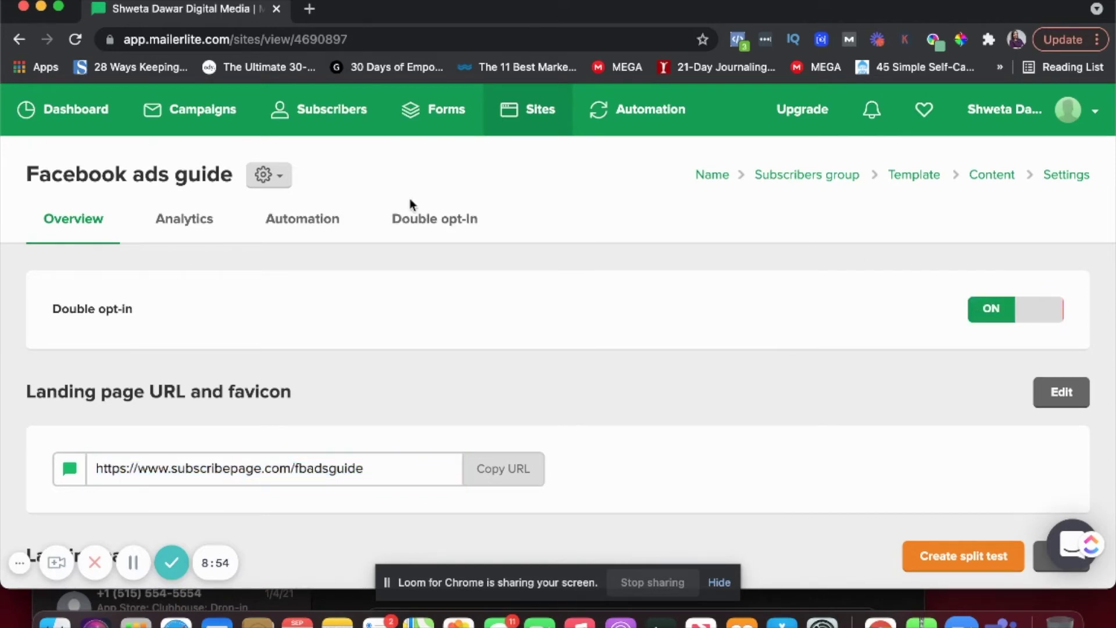
pyautogui.click(448, 228)
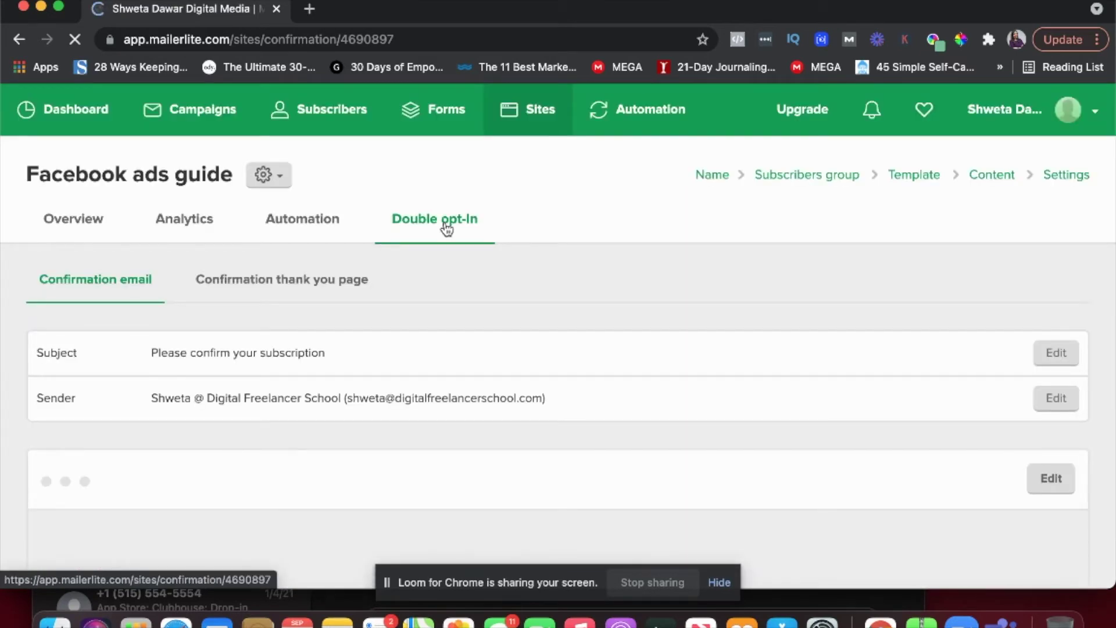
# Review the double opt-in settings and preview the confirmation thank-you page
pyautogui.scroll(-2, 609, 306)
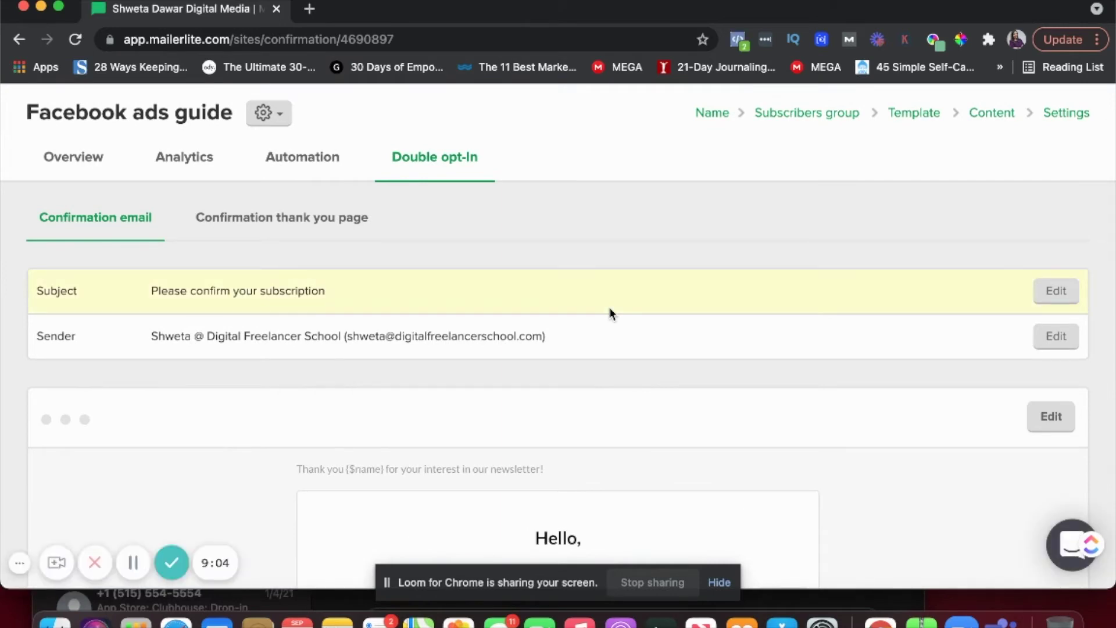
pyautogui.scroll(-3, 702, 267)
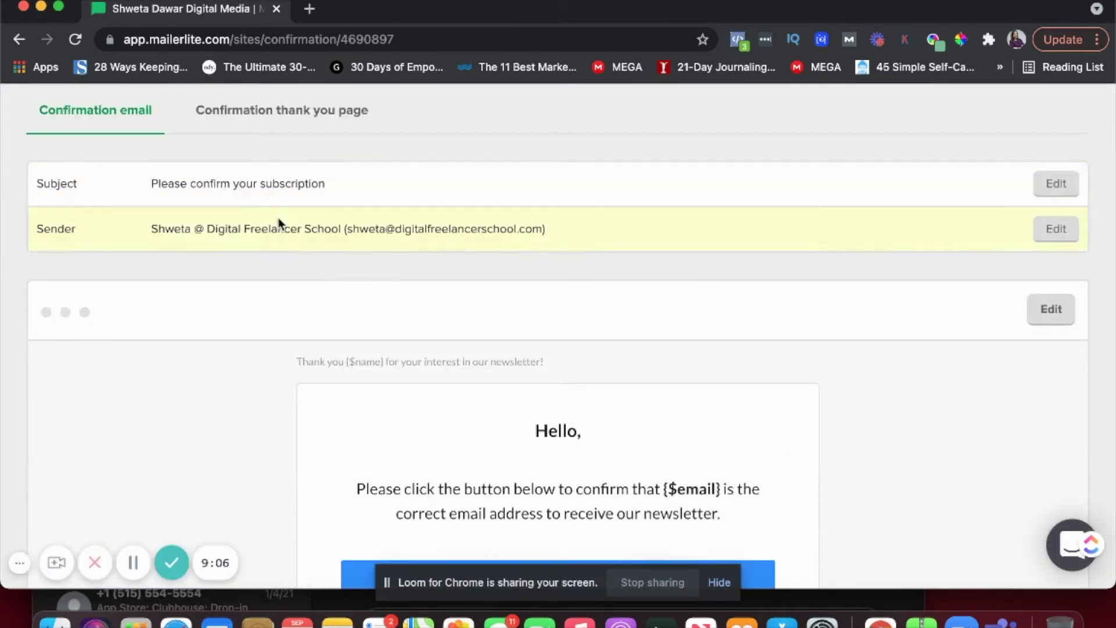
pyautogui.scroll(-3, 287, 207)
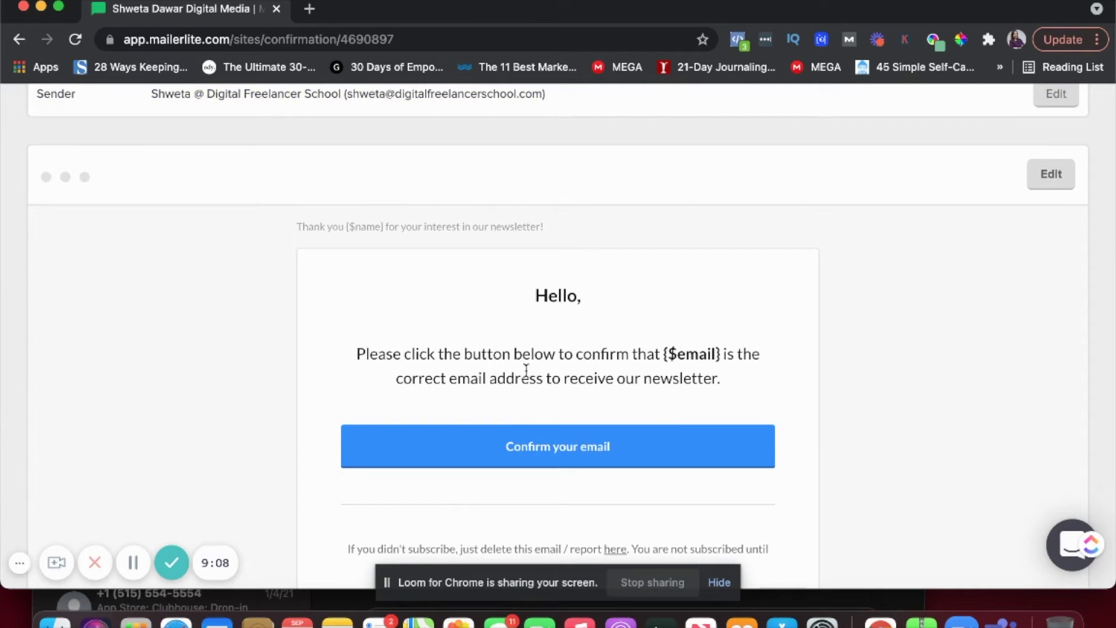
pyautogui.scroll(4, 595, 378)
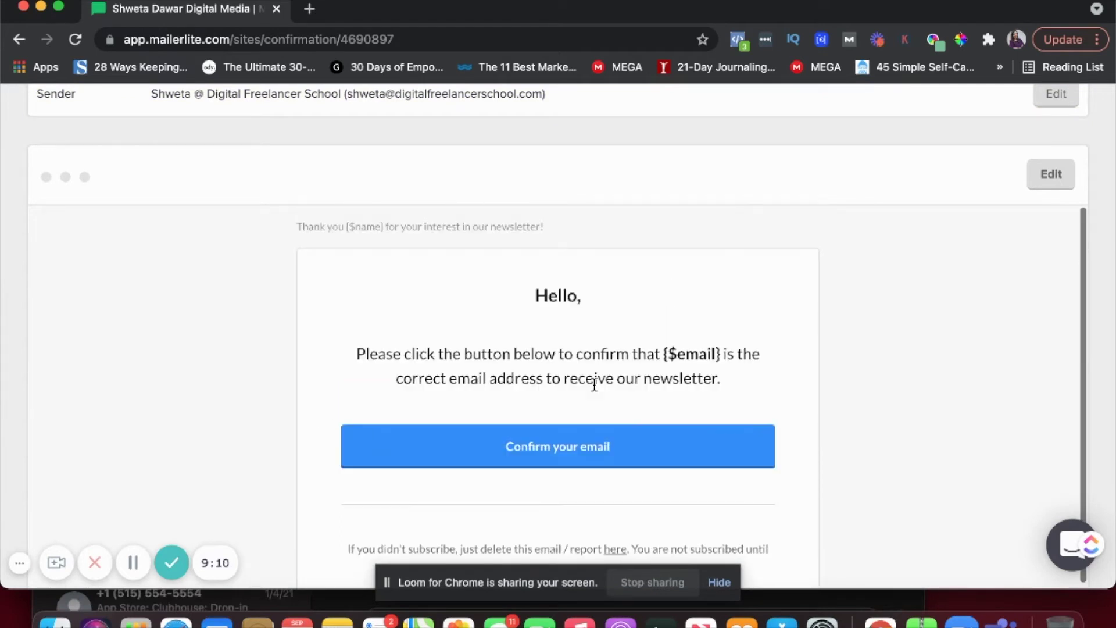
pyautogui.scroll(2, 594, 384)
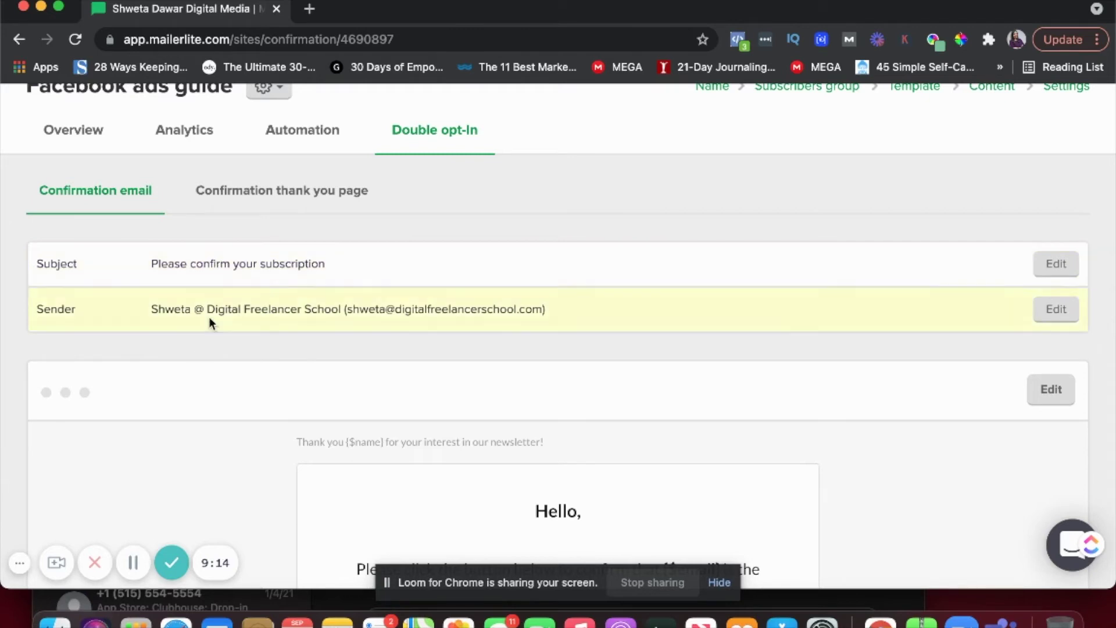
pyautogui.click(317, 196)
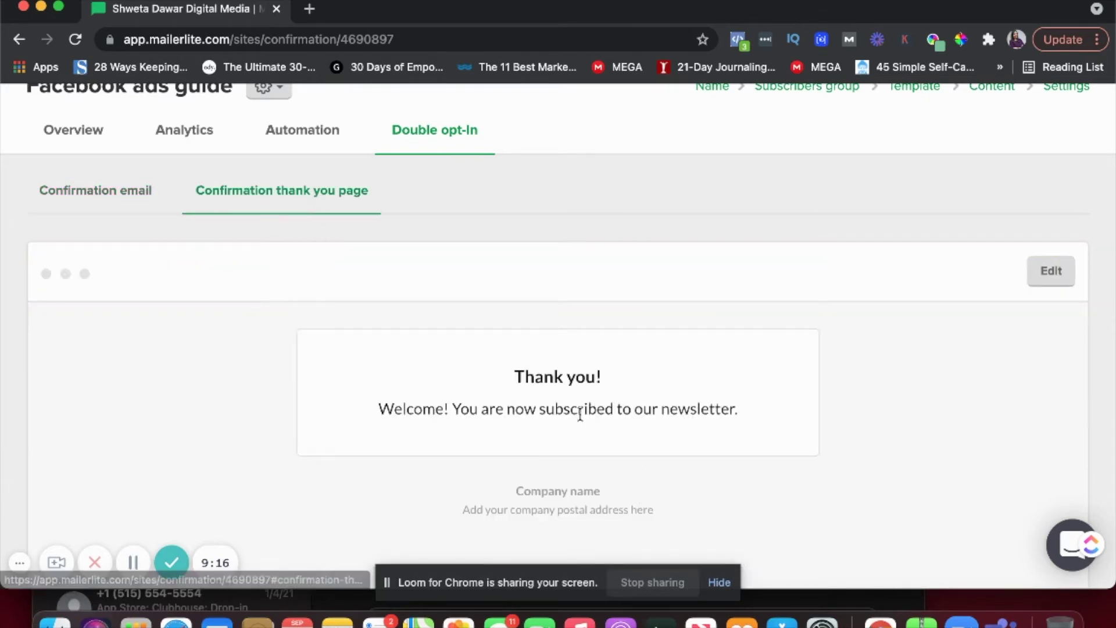
# Return to the Facebook ads guide overview and copy the subscribepage.com/fbadsguide URL
pyautogui.scroll(2, 583, 424)
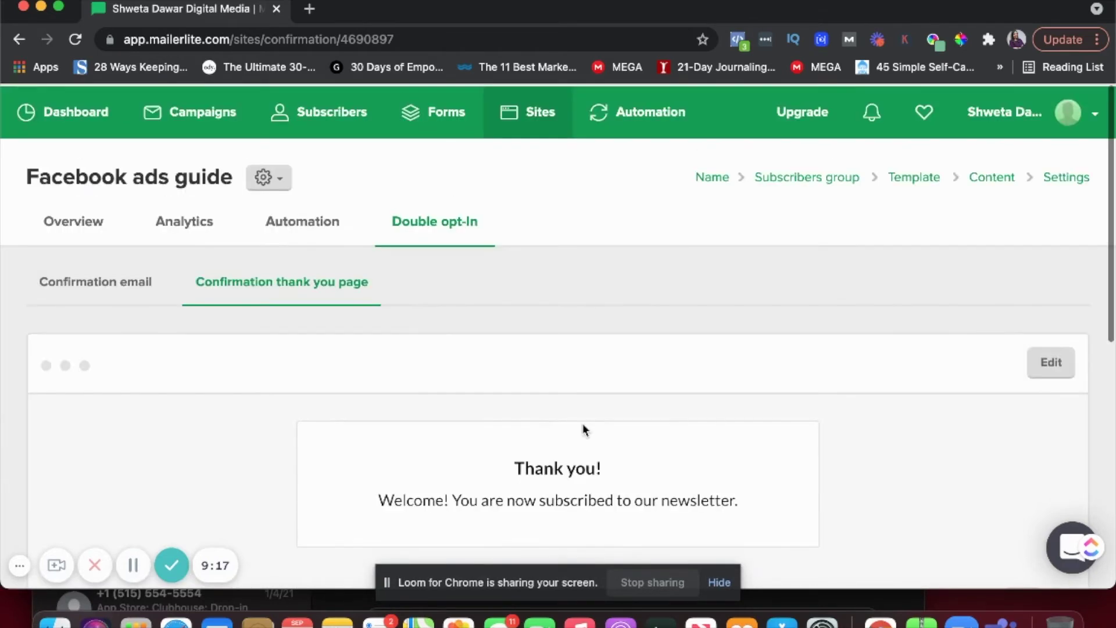
pyautogui.click(74, 229)
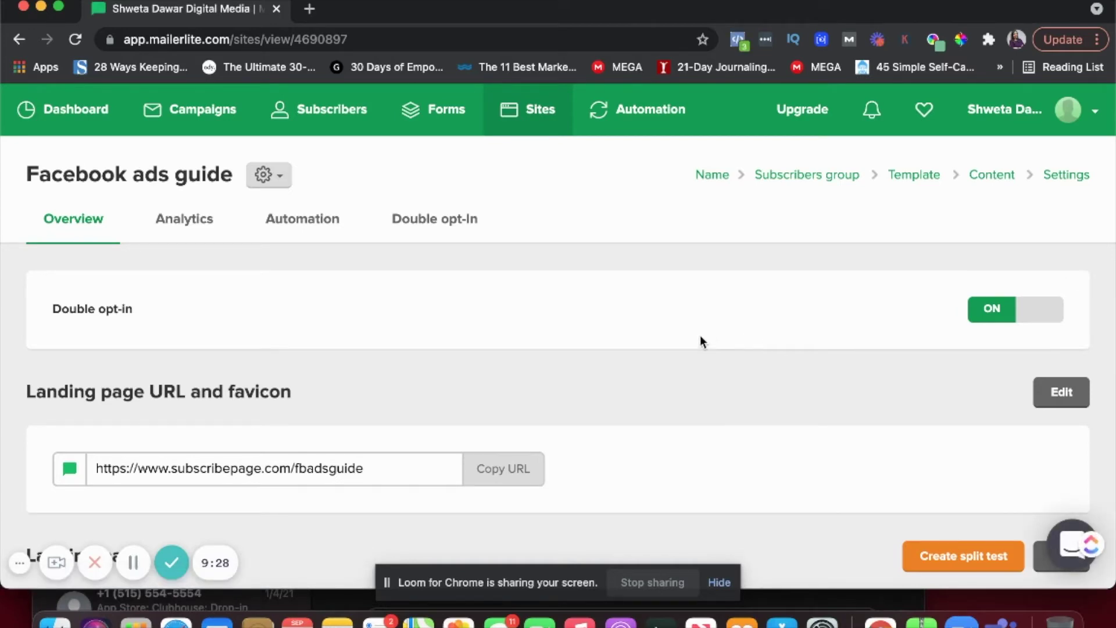
pyautogui.scroll(-2, 700, 335)
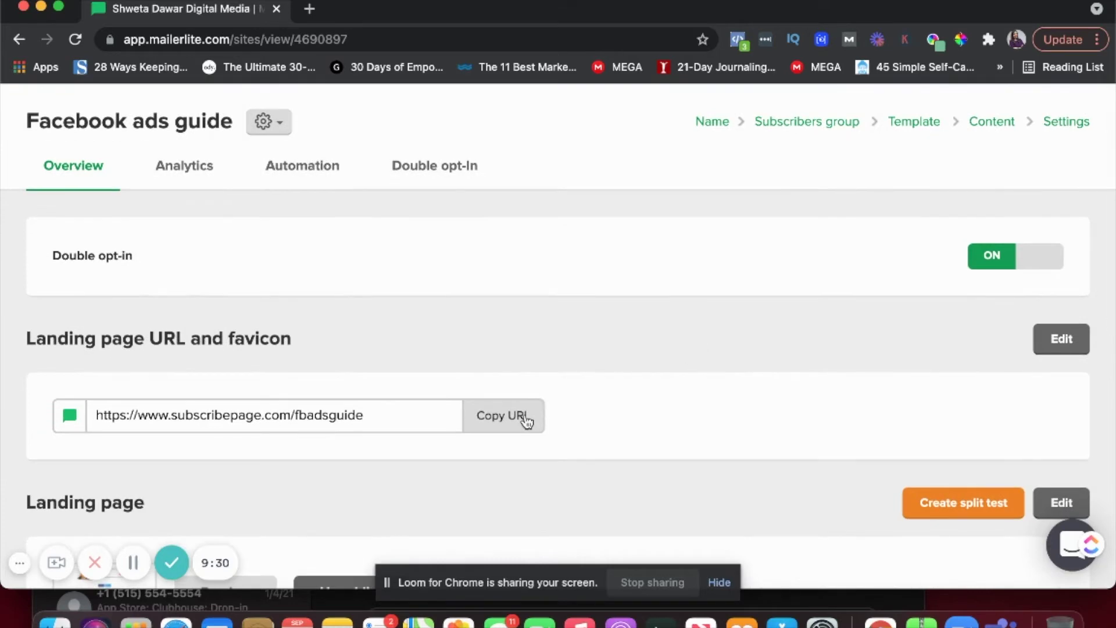
pyautogui.click(511, 470)
# Load the copied landing page URL in a new browser tab
pyautogui.click(310, 9)
pyautogui.click(344, 44)
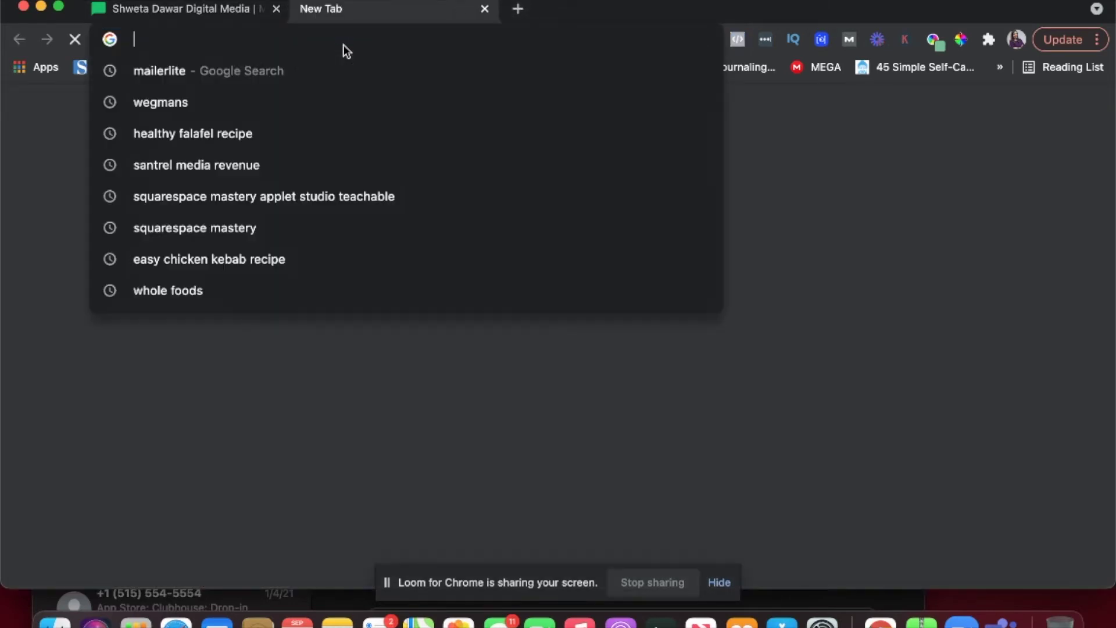
pyautogui.press('cmd+v')
pyautogui.press('Return')
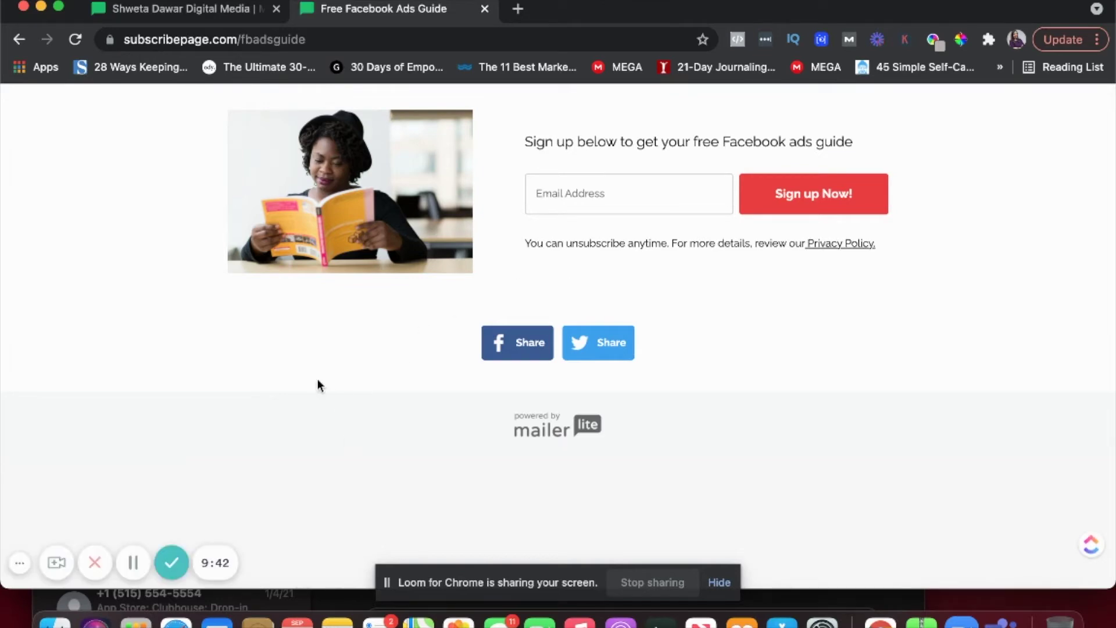
# Switch back to the MailerLite site overview and scroll through it
pyautogui.click(197, 9)
pyautogui.scroll(-1, 522, 349)
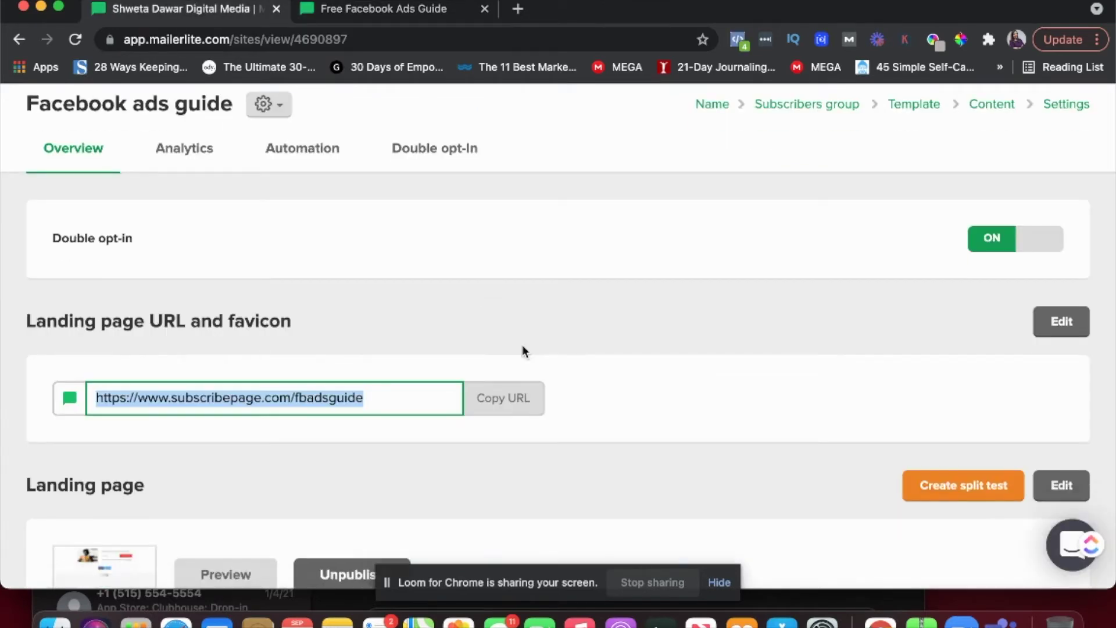
pyautogui.scroll(-6, 522, 349)
pyautogui.scroll(7, 522, 348)
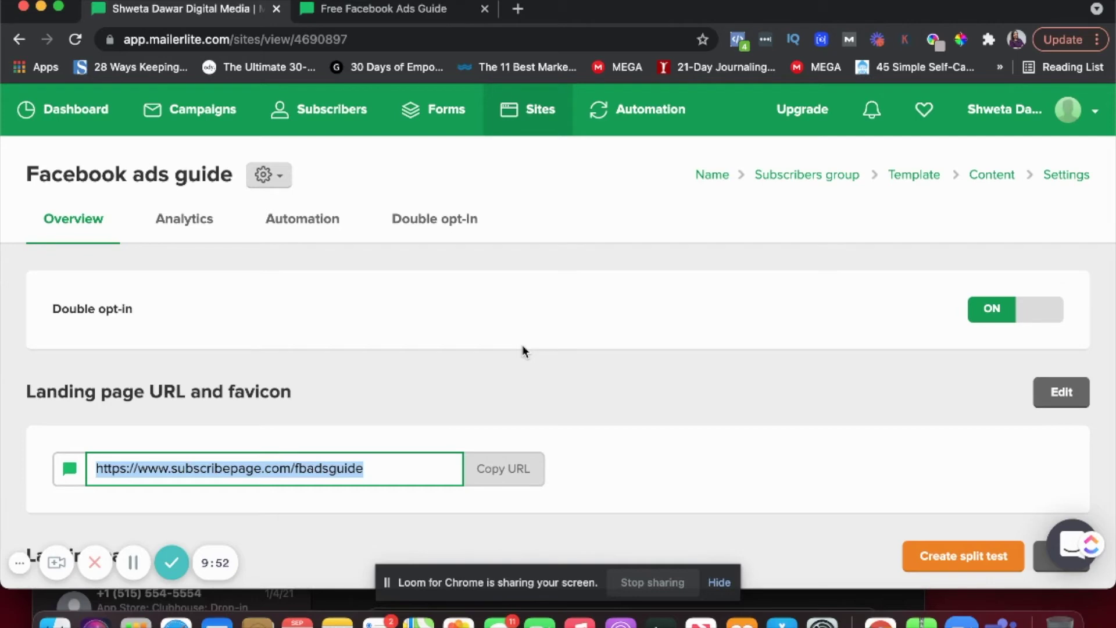
# Start a new automation workflow triggered when a subscriber completes the Facebook ads guide form
pyautogui.click(624, 113)
pyautogui.click(623, 114)
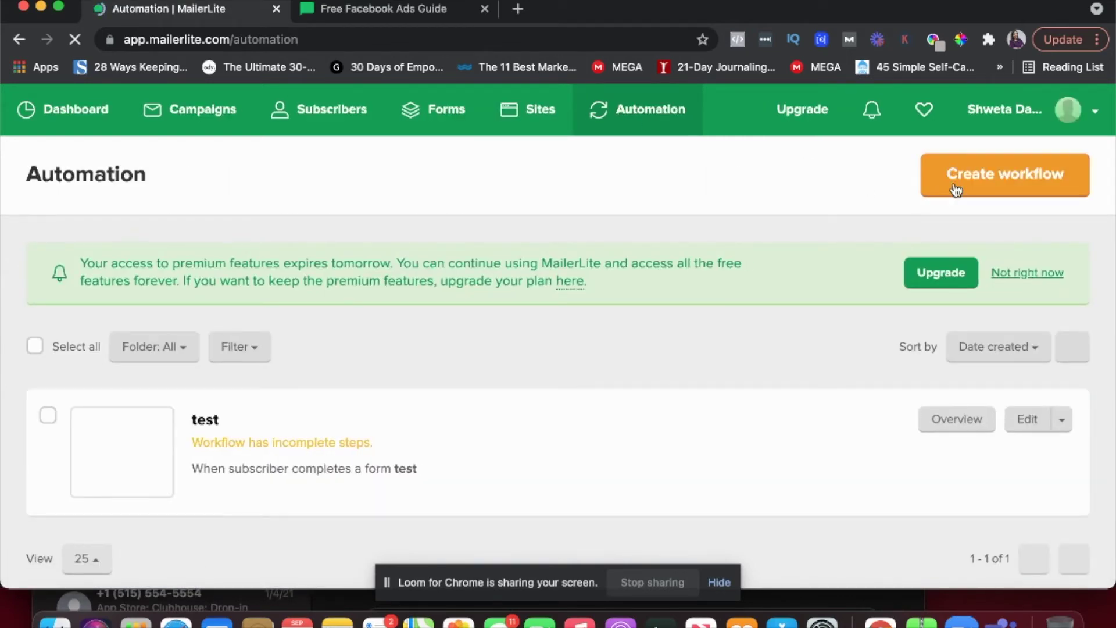
pyautogui.click(955, 189)
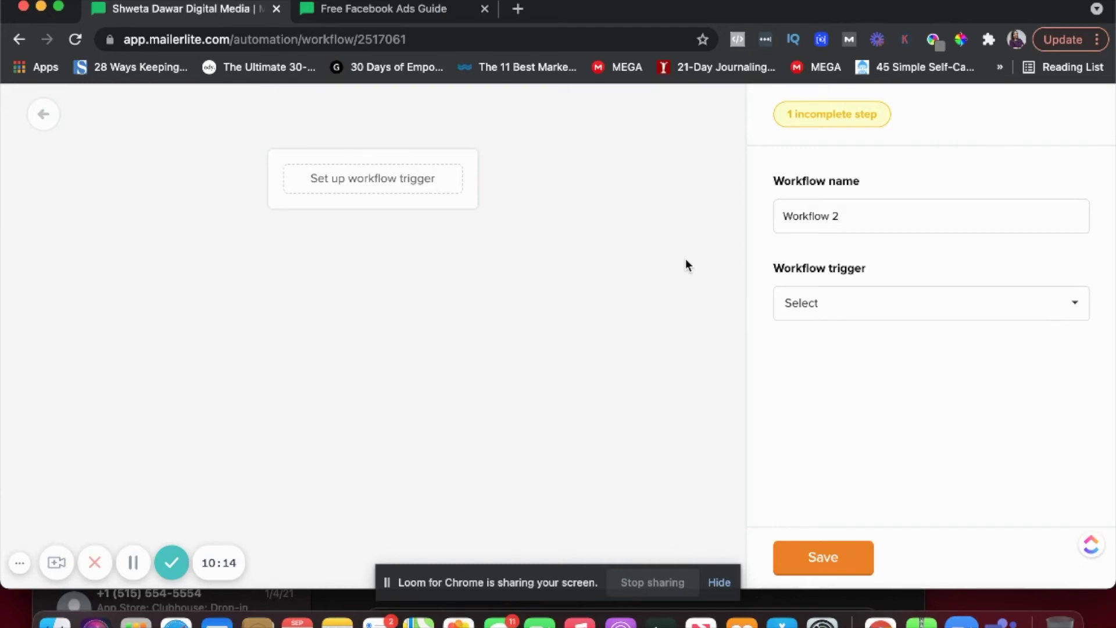
pyautogui.click(846, 307)
pyautogui.click(898, 411)
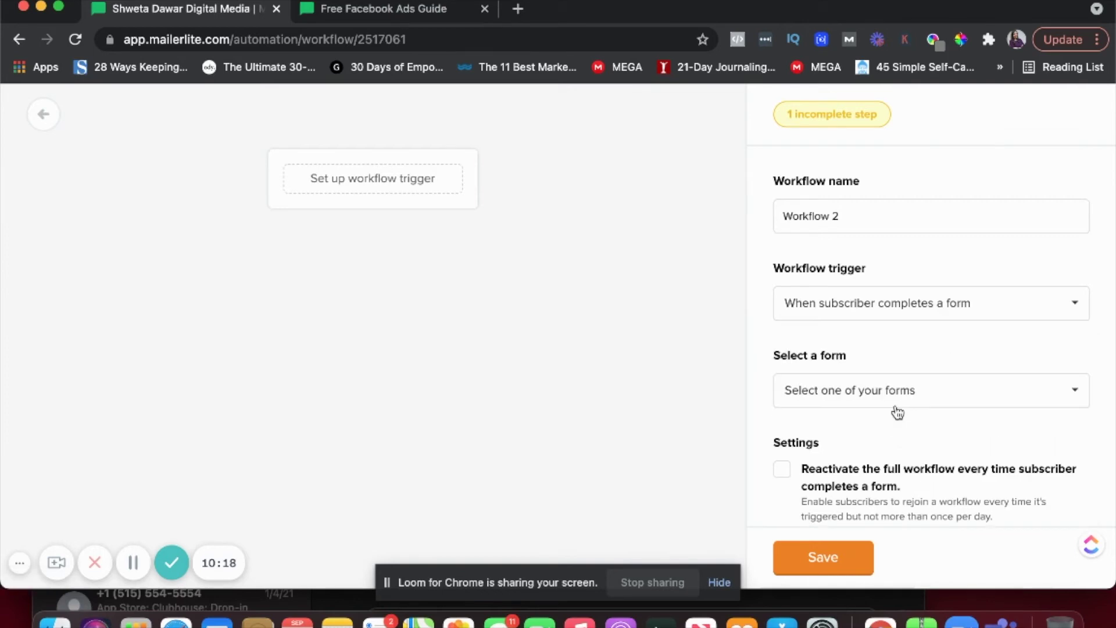
pyautogui.click(866, 389)
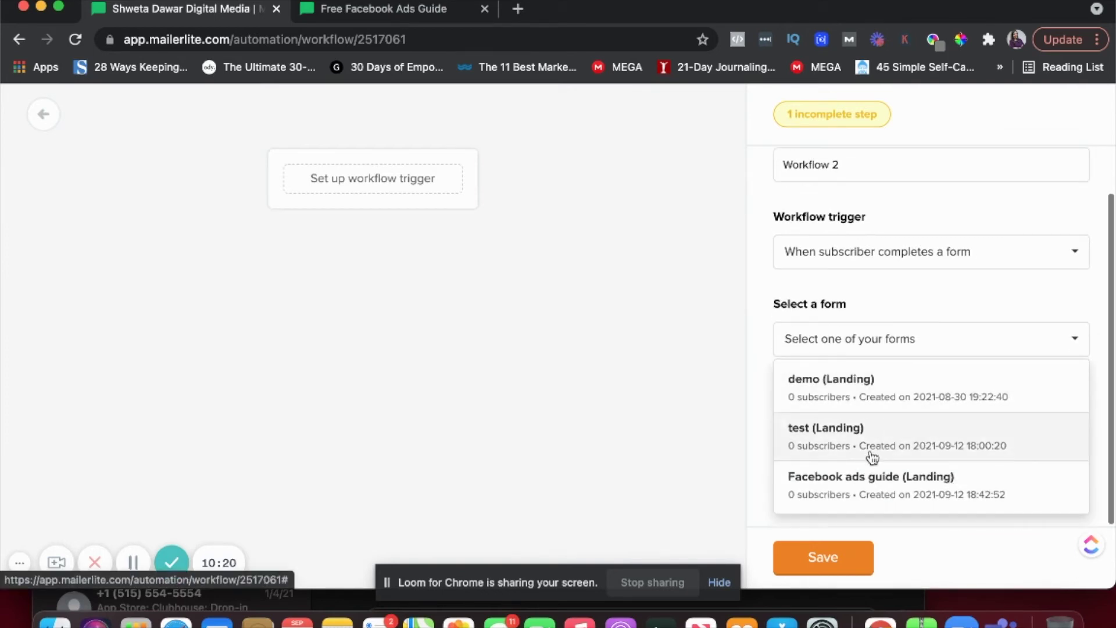
pyautogui.click(873, 491)
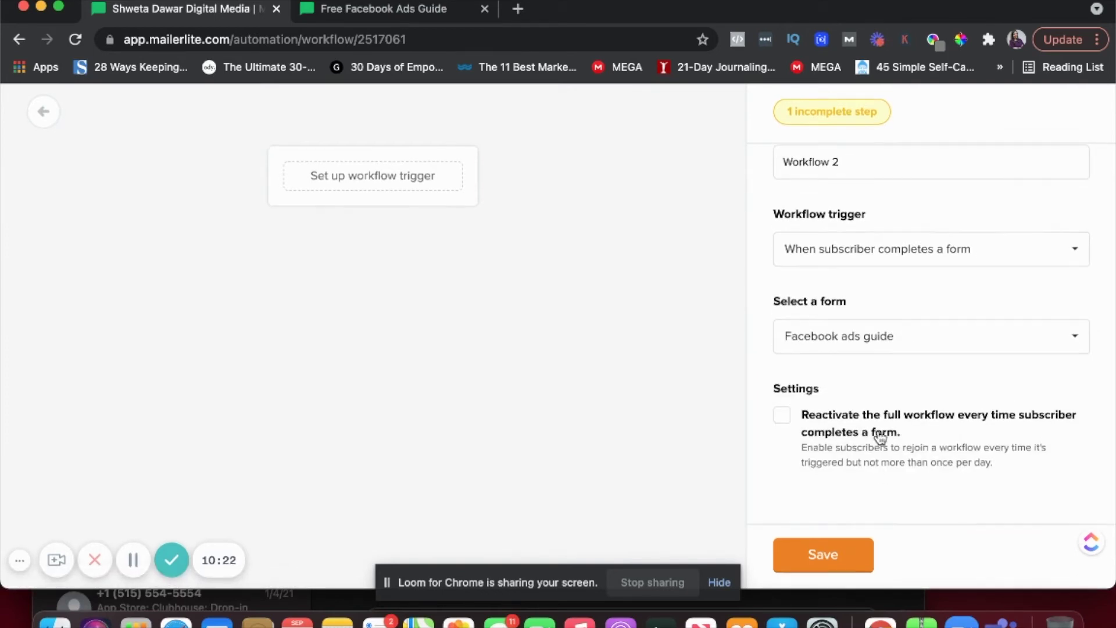
# Rename the workflow from 'Workflow 2' to 'fb ads guide' and save the trigger
pyautogui.scroll(2, 876, 439)
pyautogui.click(862, 199)
pyautogui.press('super+a')
pyautogui.write('fb ads guide')
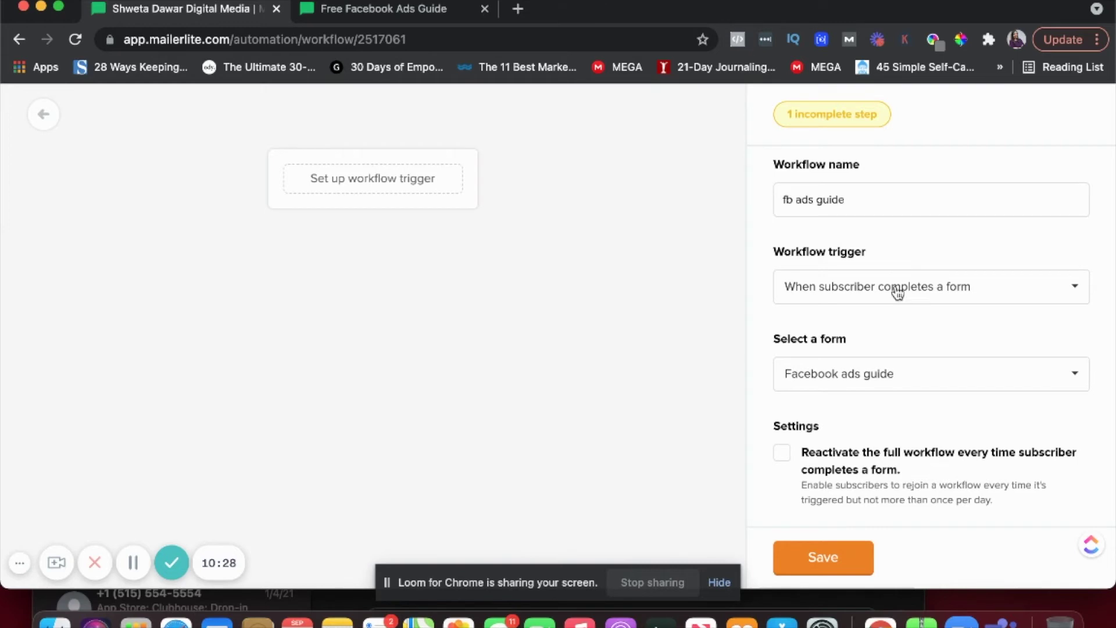
pyautogui.scroll(-1, 855, 395)
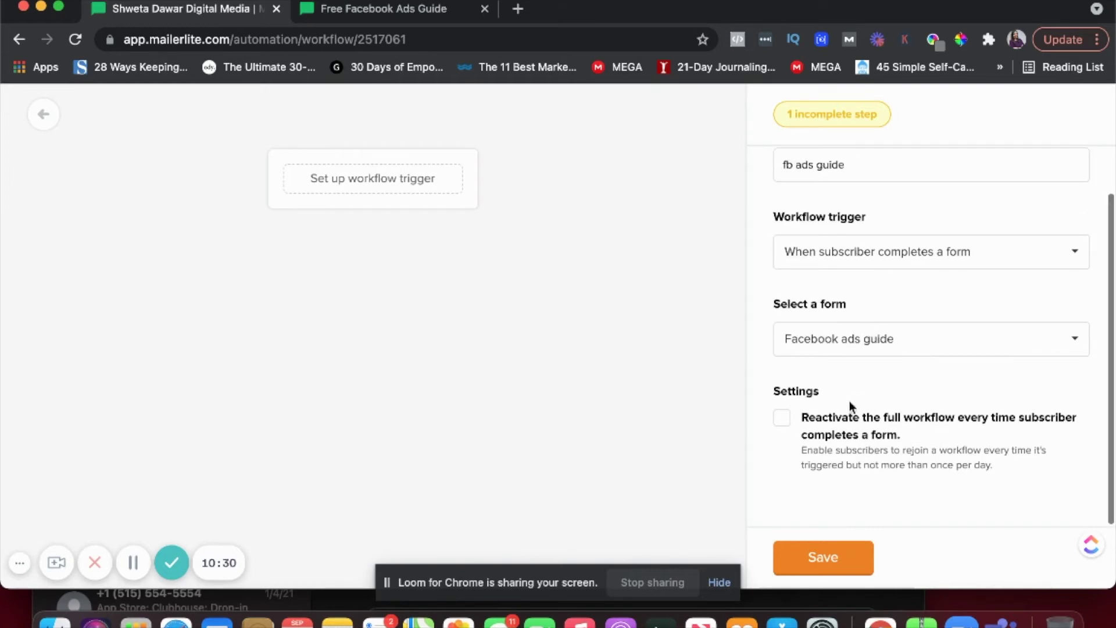
pyautogui.click(826, 550)
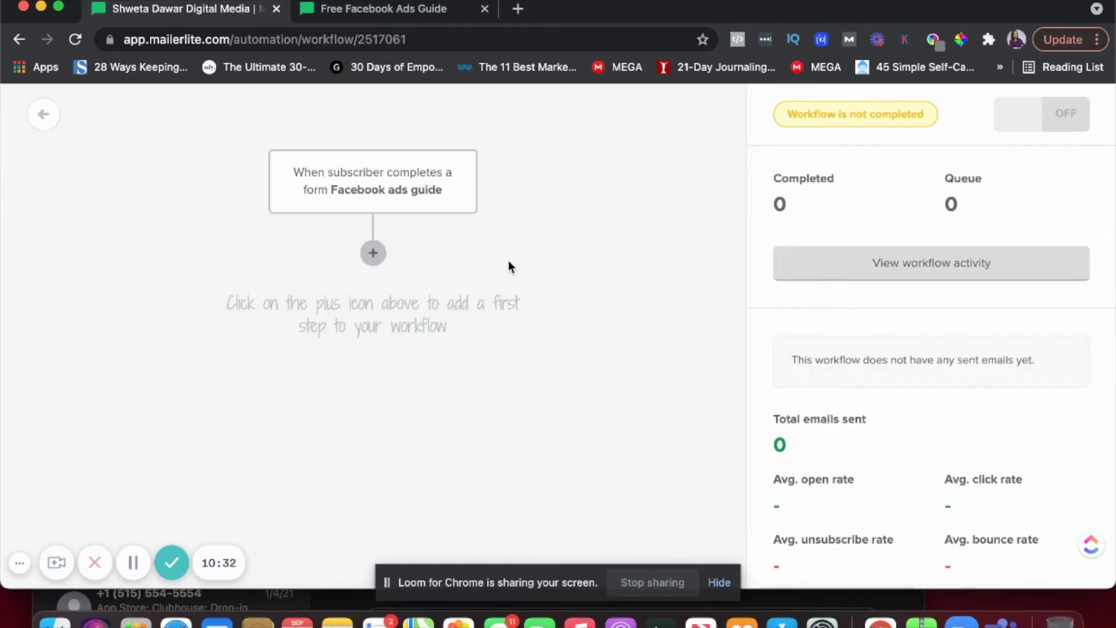
# Add an email step named 'Fb ads guide' with subject 'Here is your Facebook ads guide'
pyautogui.click(372, 255)
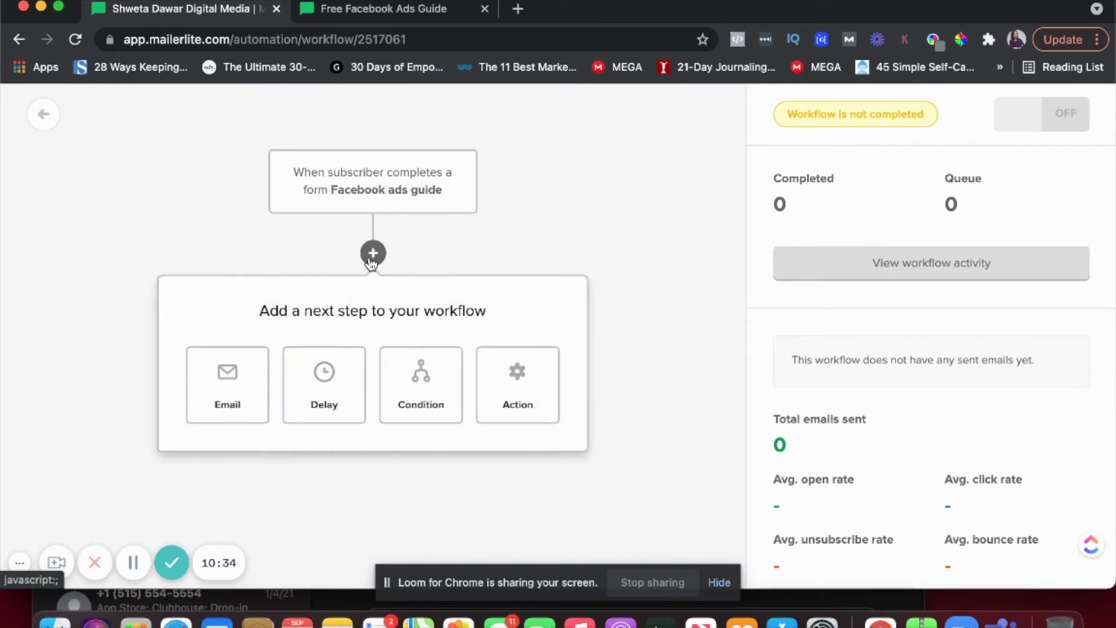
pyautogui.click(233, 402)
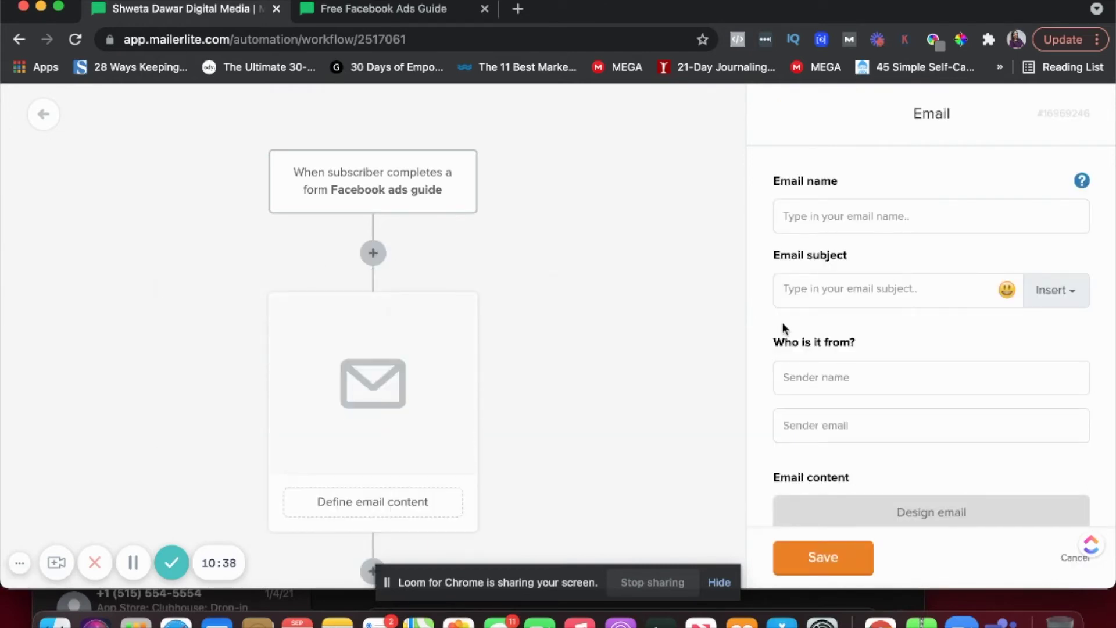
pyautogui.click(853, 216)
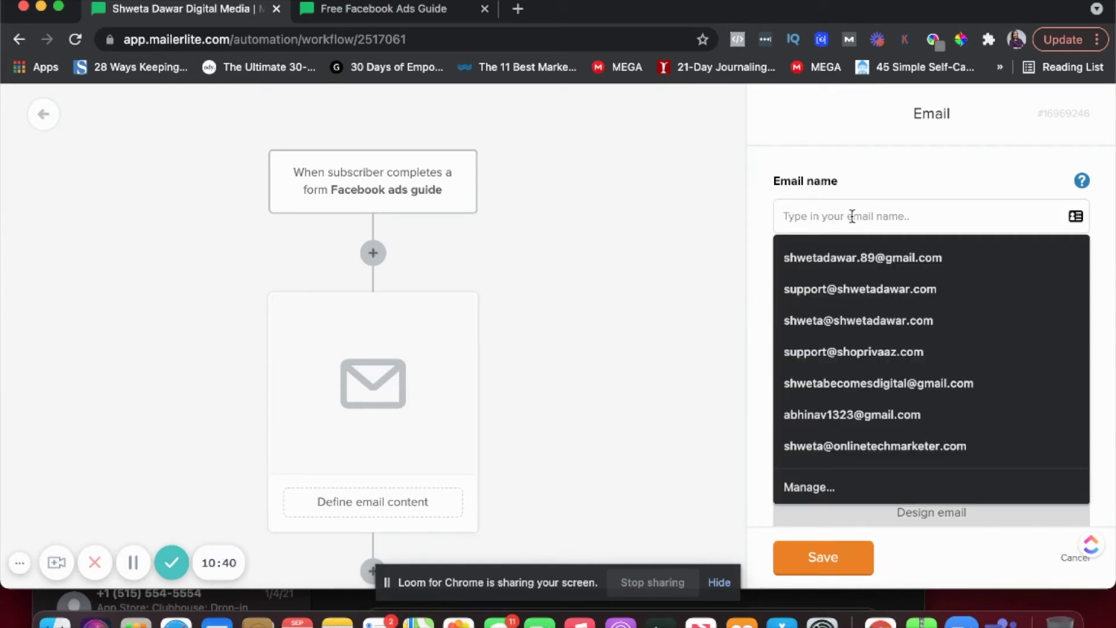
pyautogui.write('Here is your Fac')
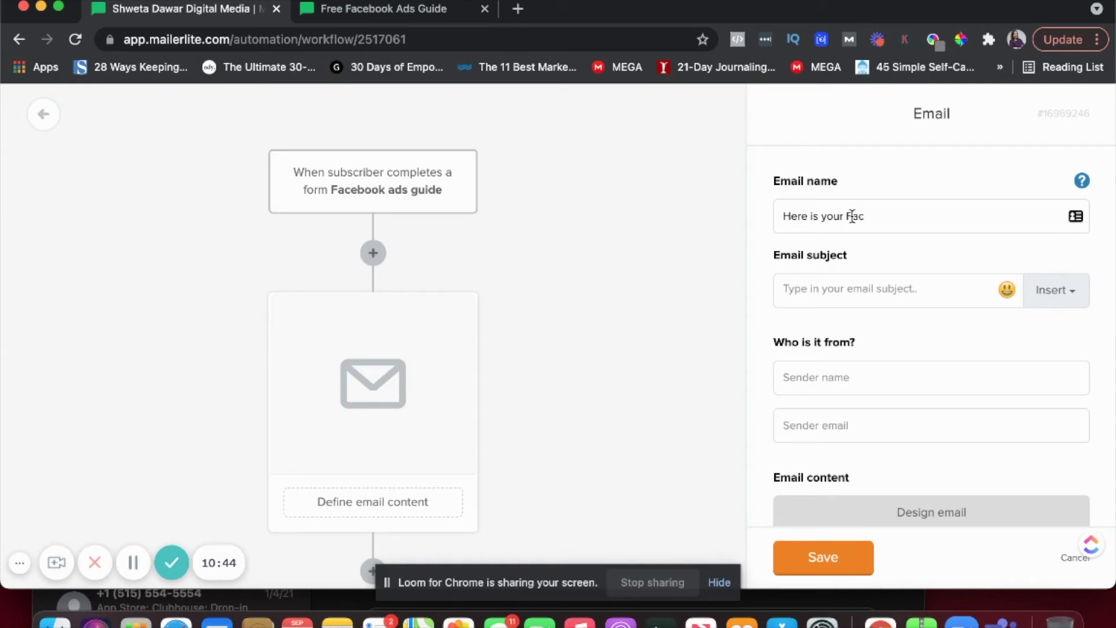
pyautogui.moveTo(815, 218); pyautogui.dragTo(777, 222)
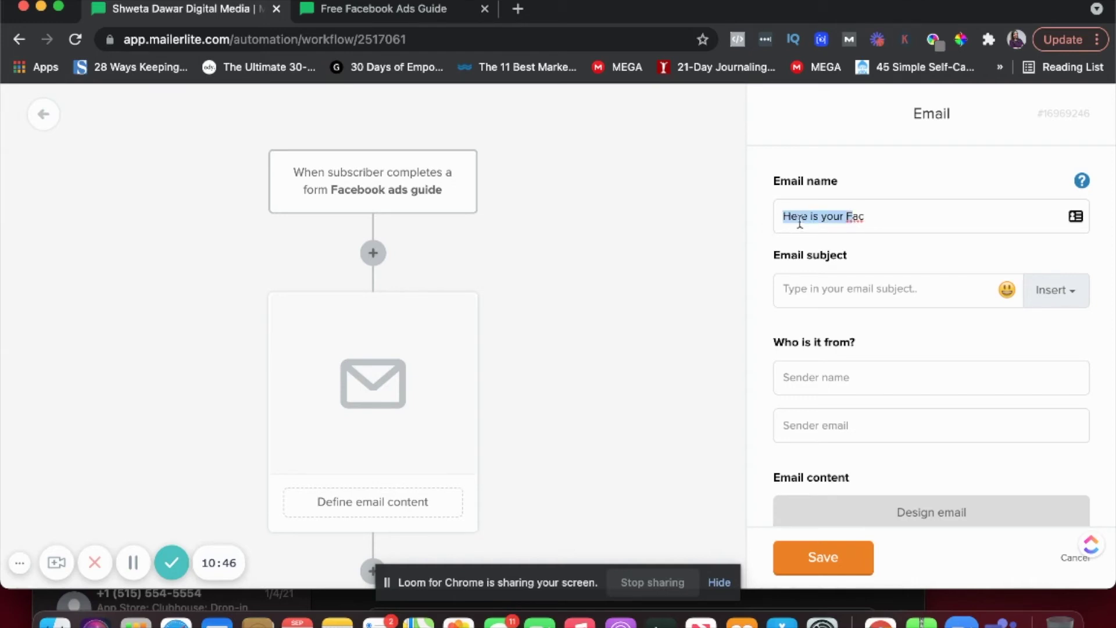
pyautogui.moveTo(867, 218); pyautogui.dragTo(774, 217)
pyautogui.click(810, 277)
pyautogui.hotkey('ctrl', 'v')
pyautogui.write('eb')
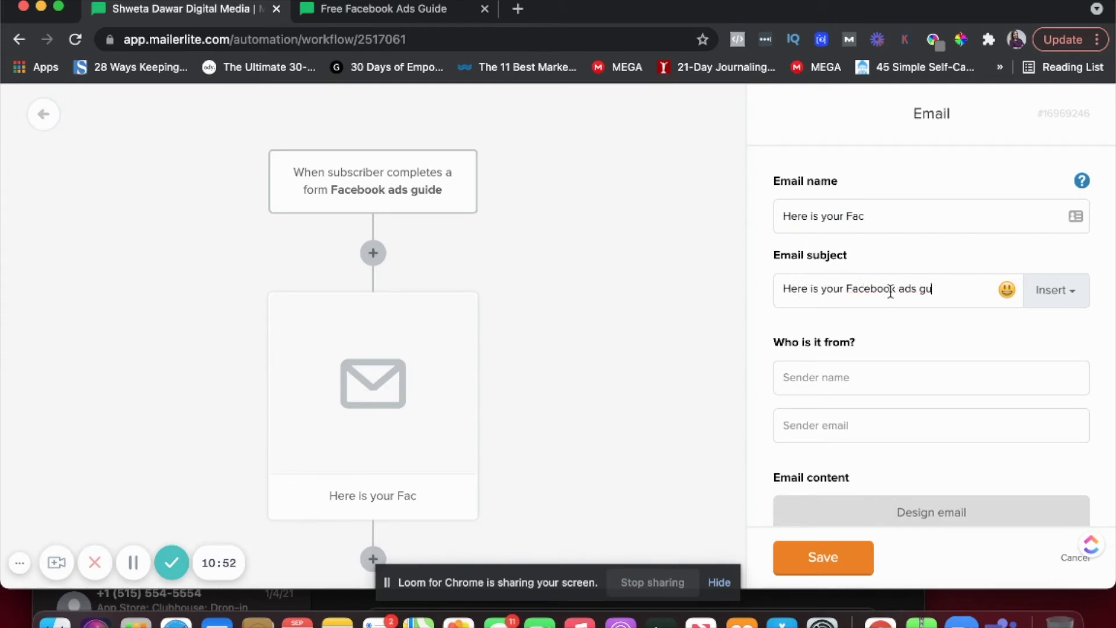
pyautogui.tripleClick(885, 215)
pyautogui.write('Fb ads guide')
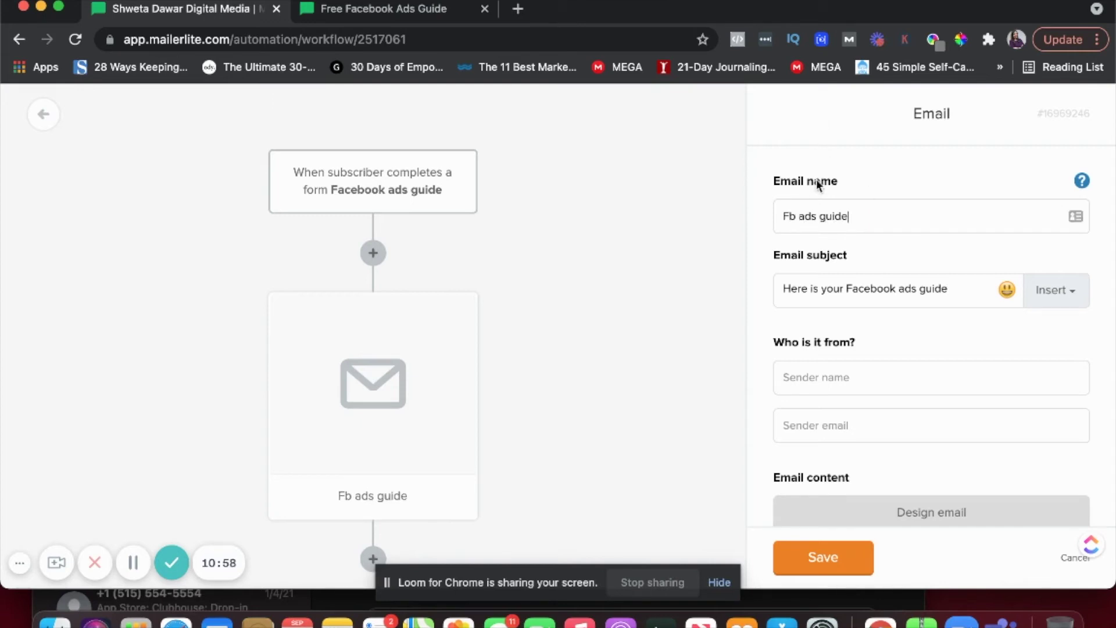
# Fill in the sender's name and sender e-mail address for the email step
pyautogui.scroll(-2, 804, 188)
pyautogui.click(814, 279)
pyautogui.write('Shweta @ Digital Freelan')
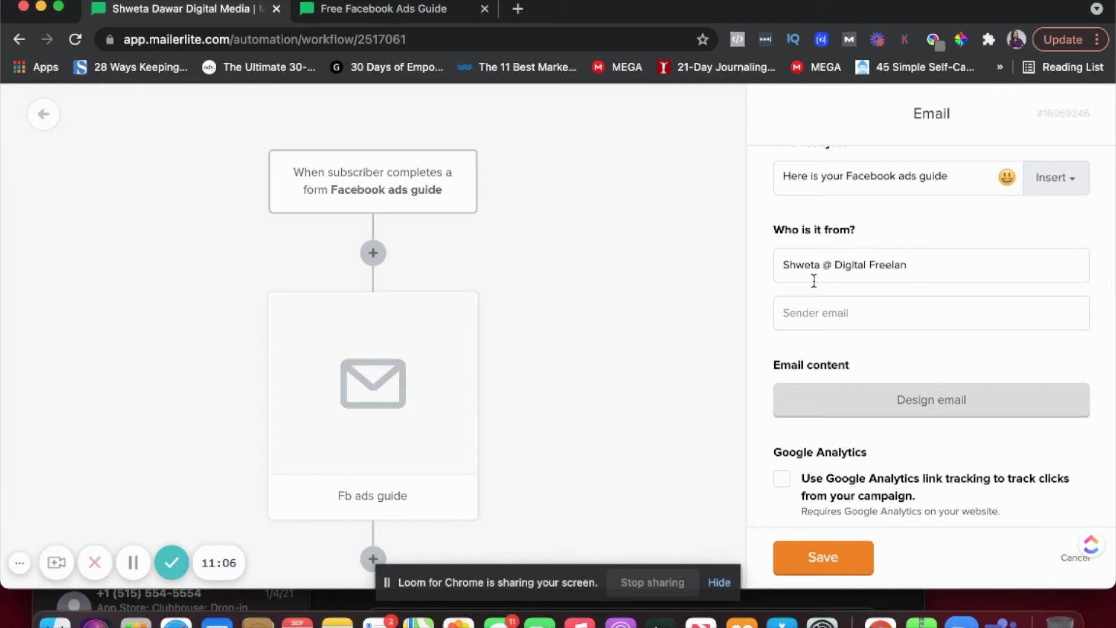
pyautogui.click(811, 321)
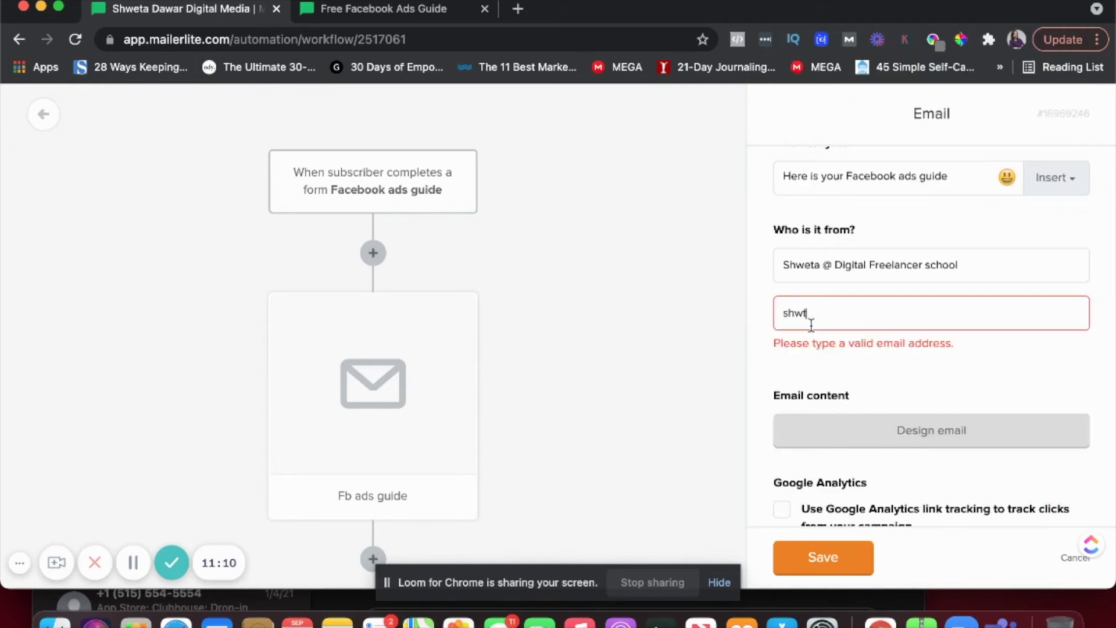
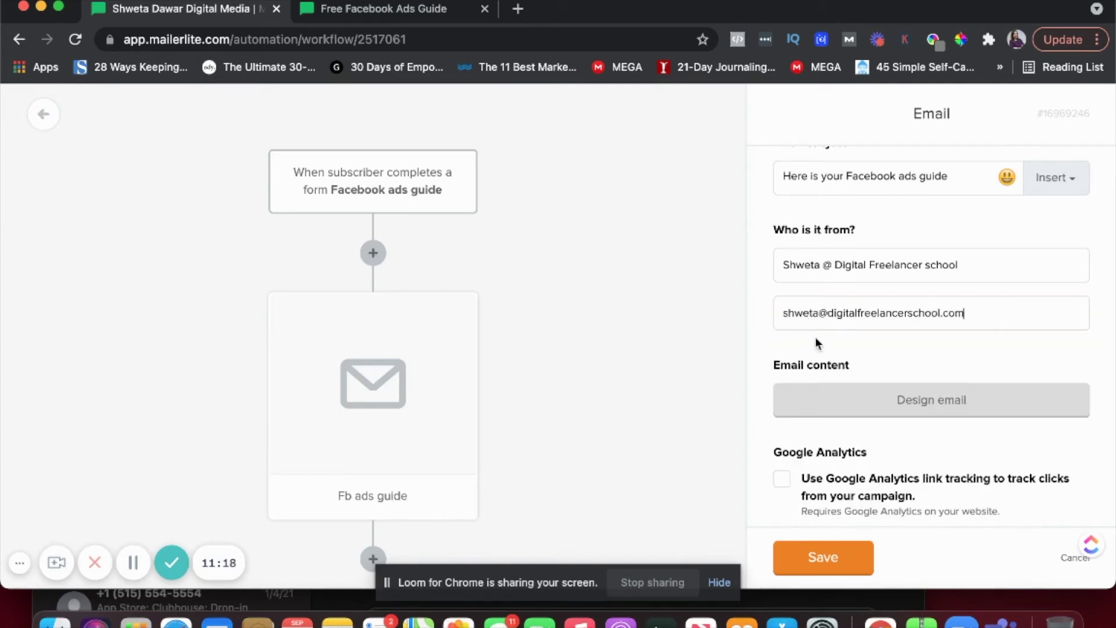
pyautogui.scroll(-2, 900, 407)
pyautogui.scroll(-1, 901, 412)
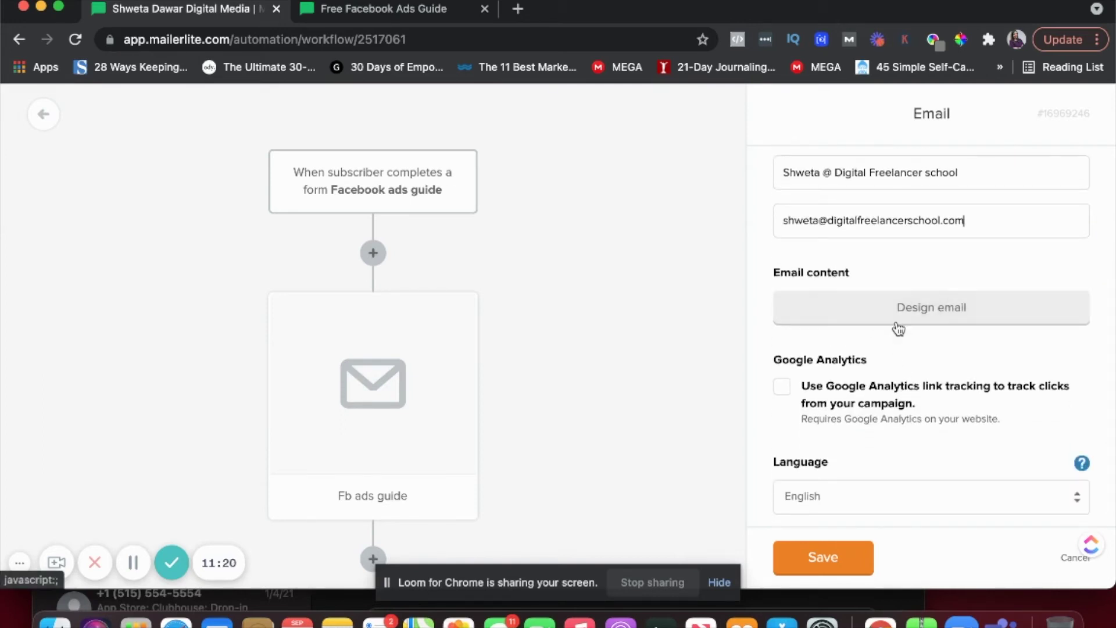
# Design the email in the Drag & drop editor, starting from the default airmail template
pyautogui.click(897, 326)
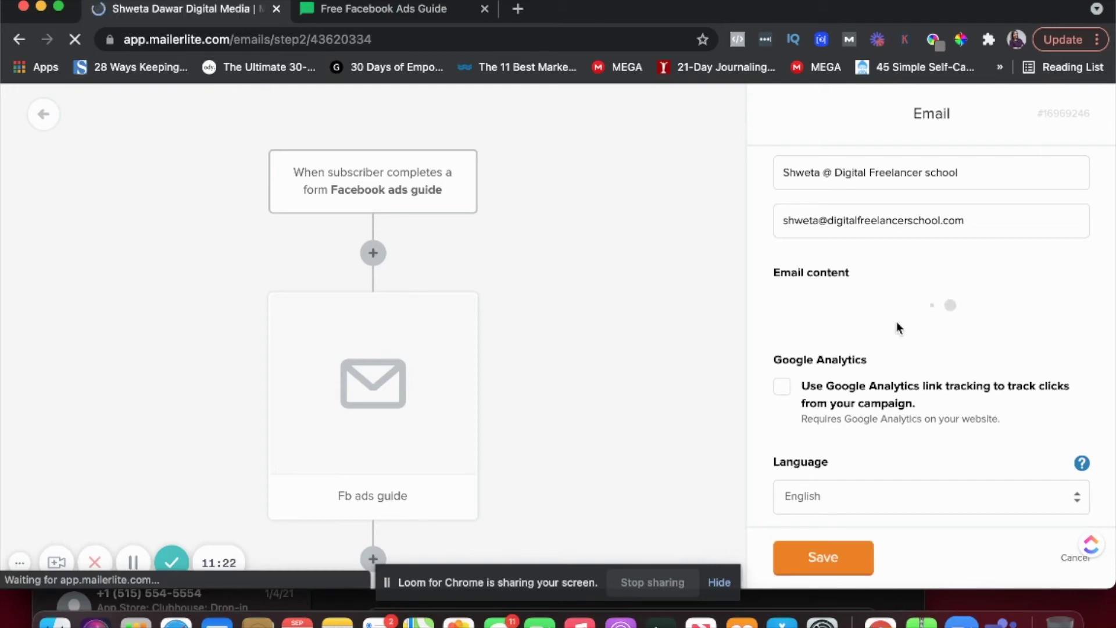
pyautogui.scroll(-3, 407, 299)
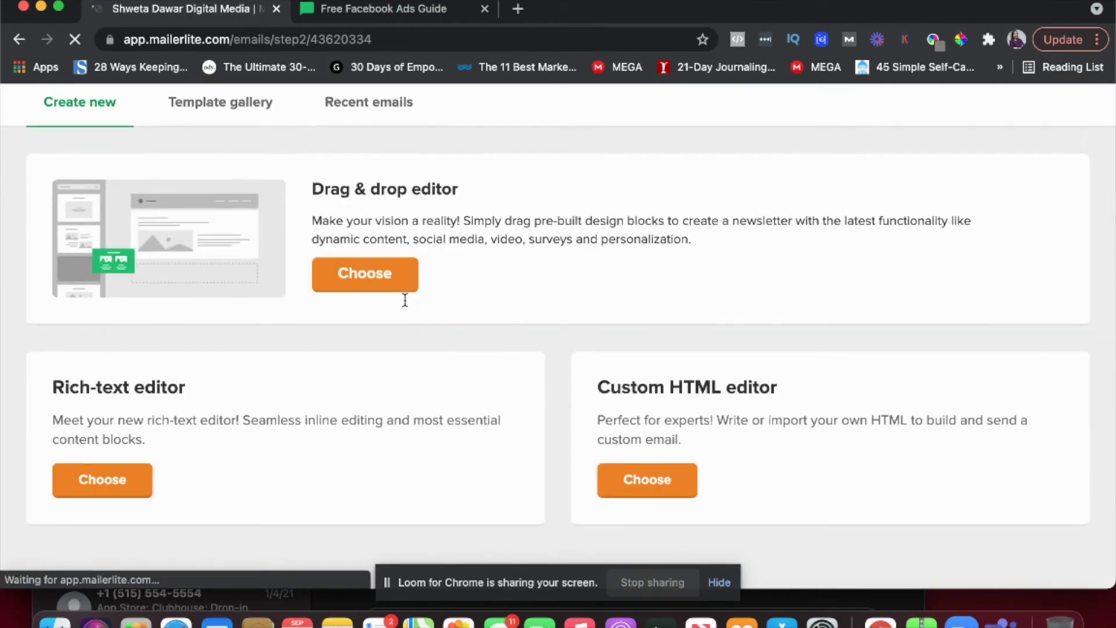
pyautogui.click(377, 258)
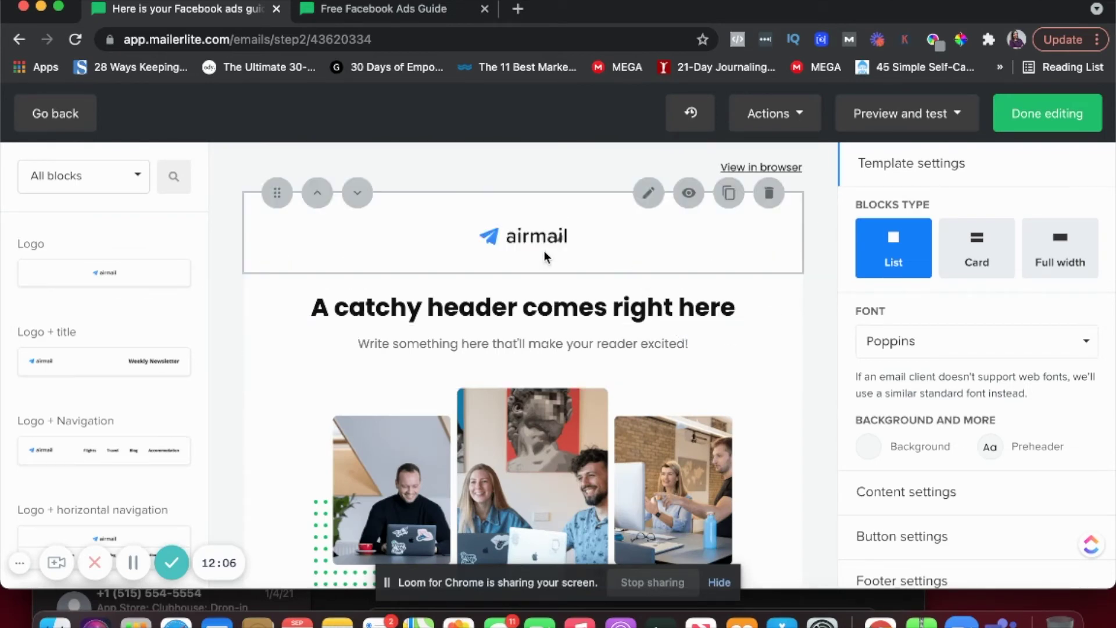
# Delete the airmail logo block from the top of the email
pyautogui.click(769, 192)
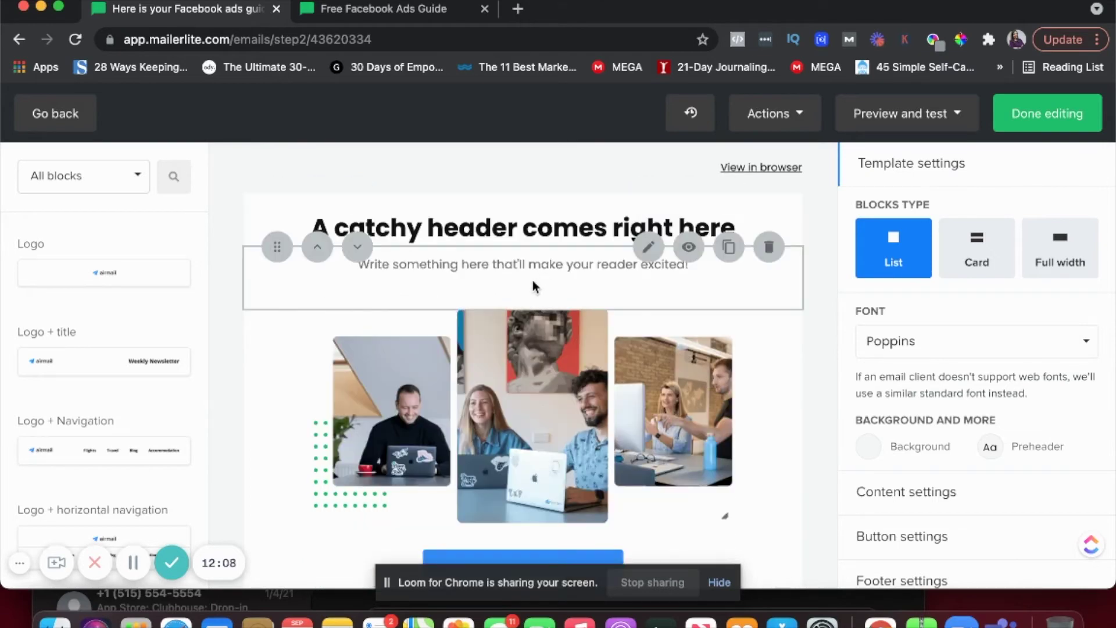
pyautogui.click(557, 230)
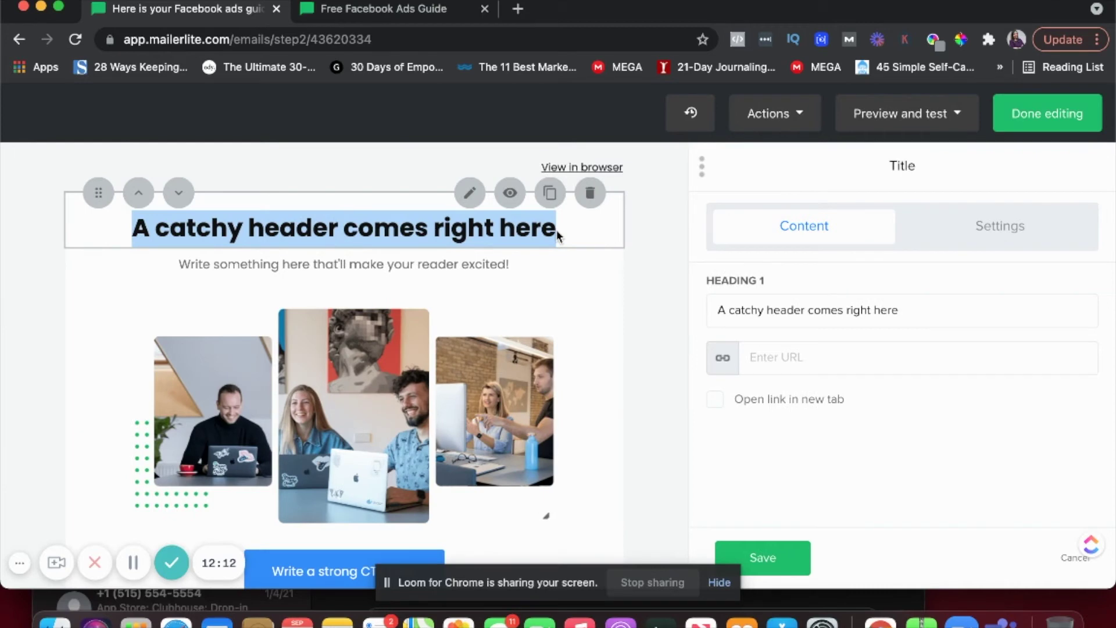
pyautogui.scroll(-5, 556, 230)
pyautogui.scroll(5, 429, 243)
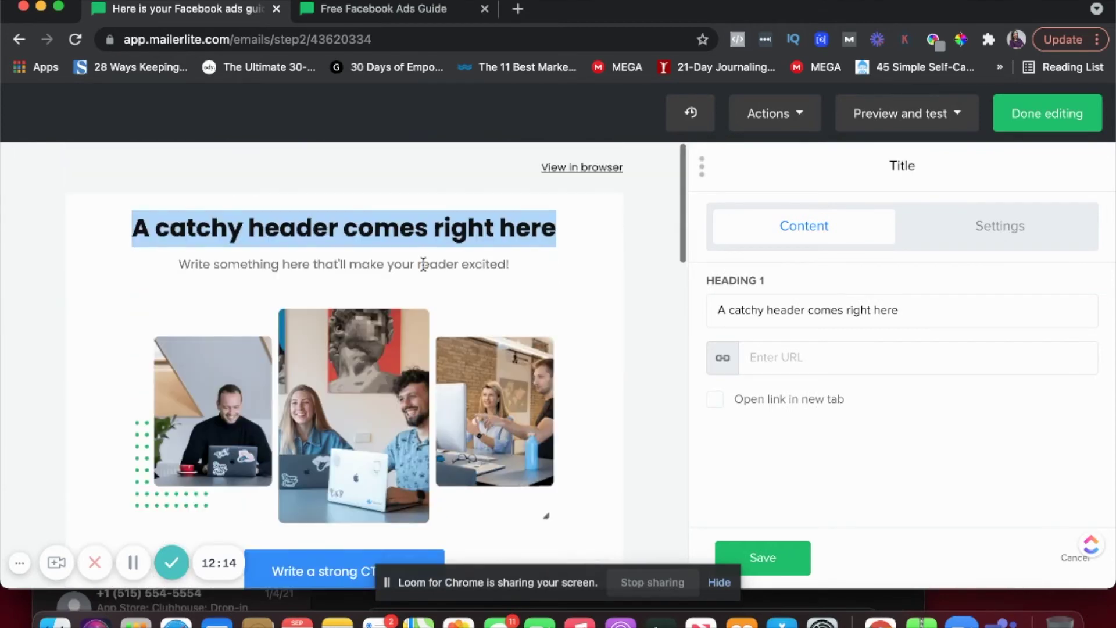
pyautogui.scroll(-3, 423, 263)
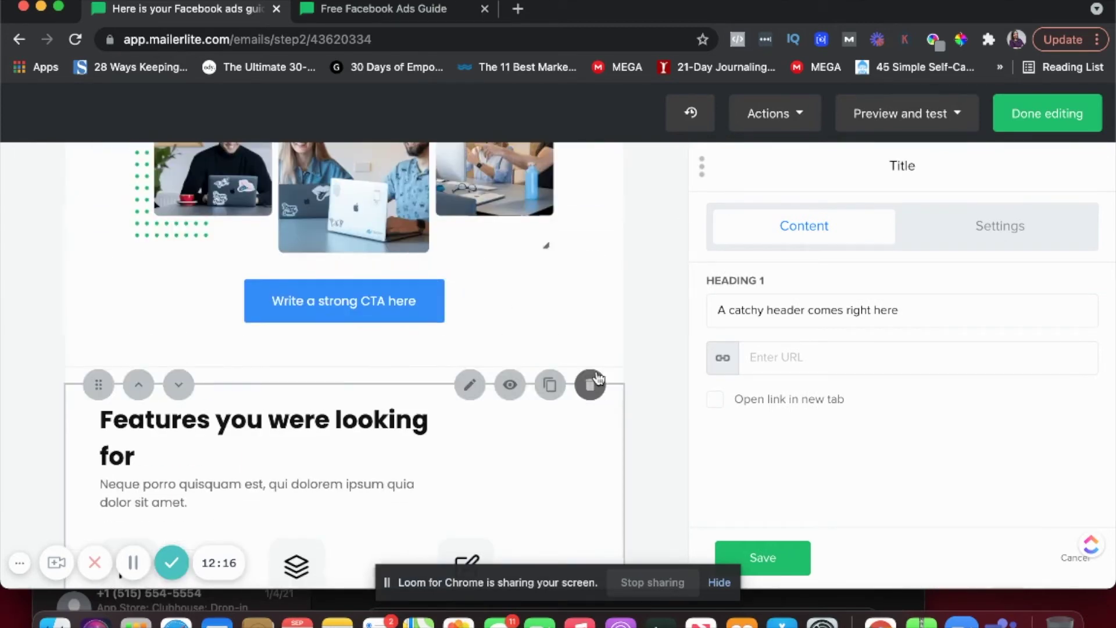
# Delete every block below the CTA: Features, Ready to start, account button, links, footer, spacers
pyautogui.click(591, 381)
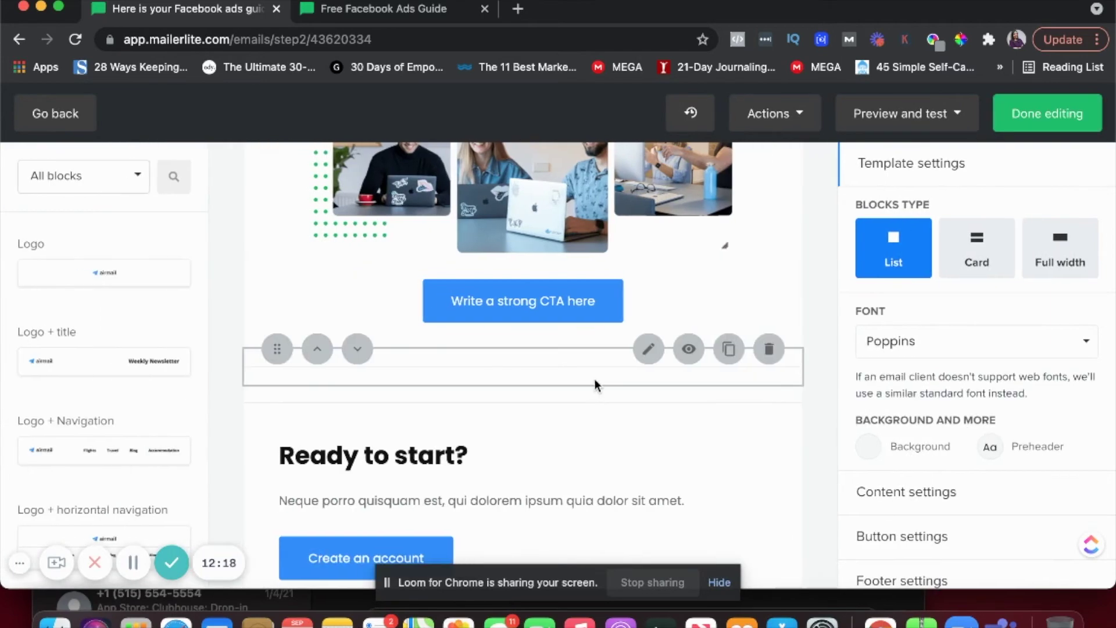
pyautogui.click(775, 426)
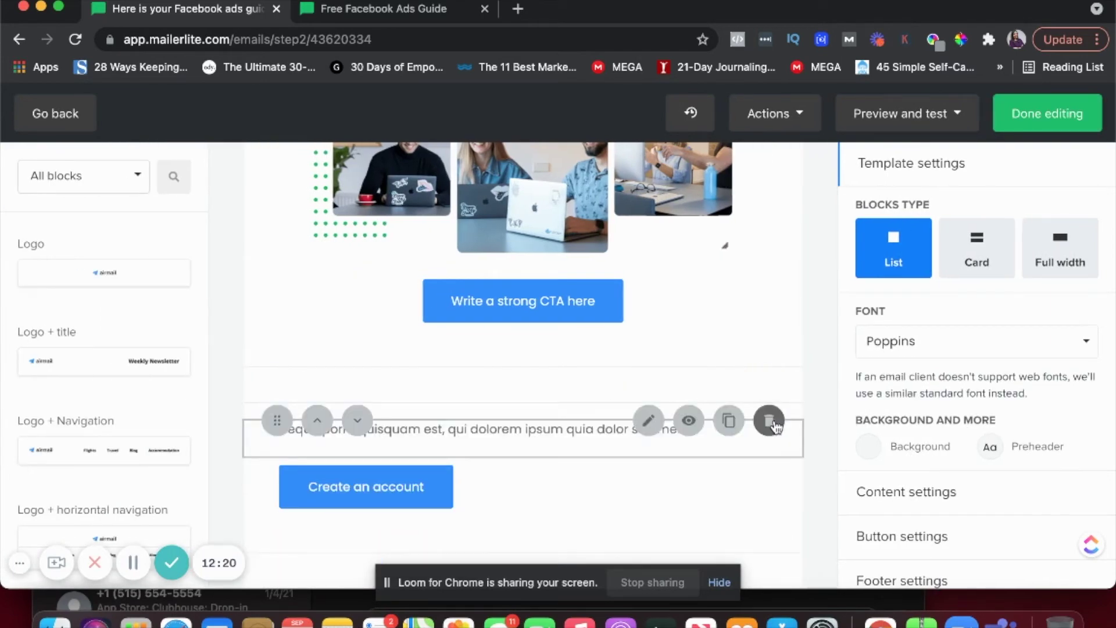
pyautogui.click(775, 427)
pyautogui.click(775, 426)
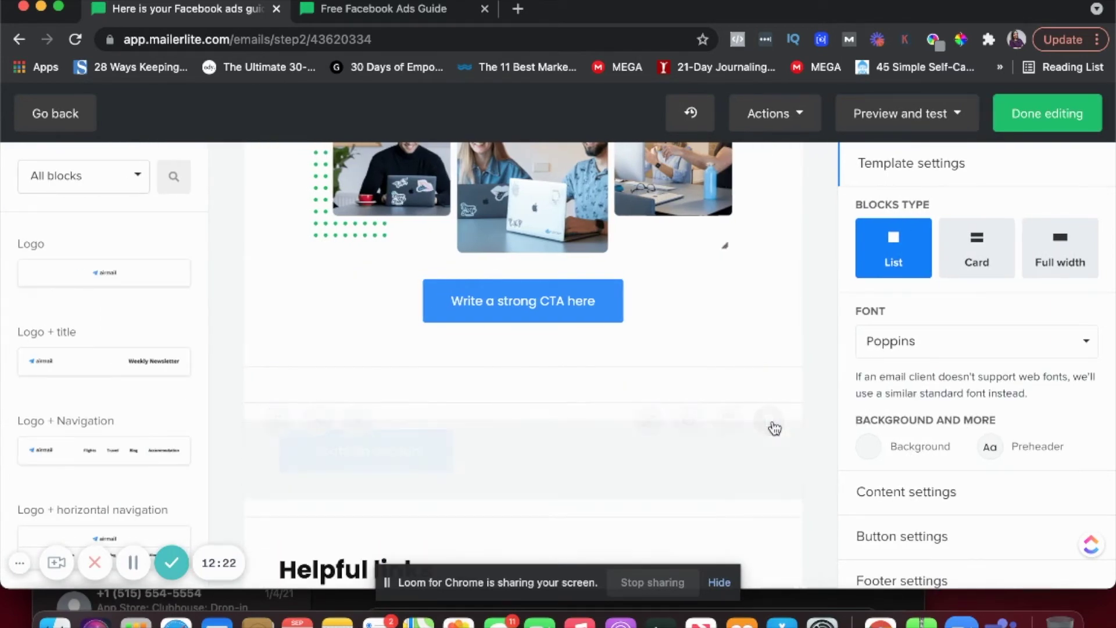
pyautogui.click(775, 426)
pyautogui.click(775, 426)
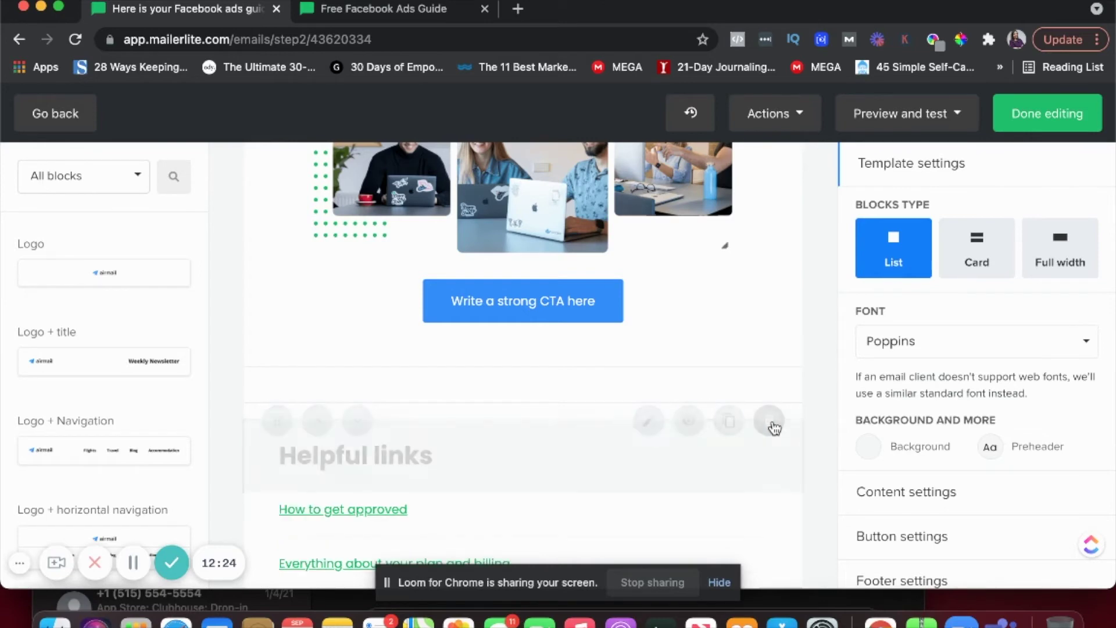
pyautogui.click(775, 426)
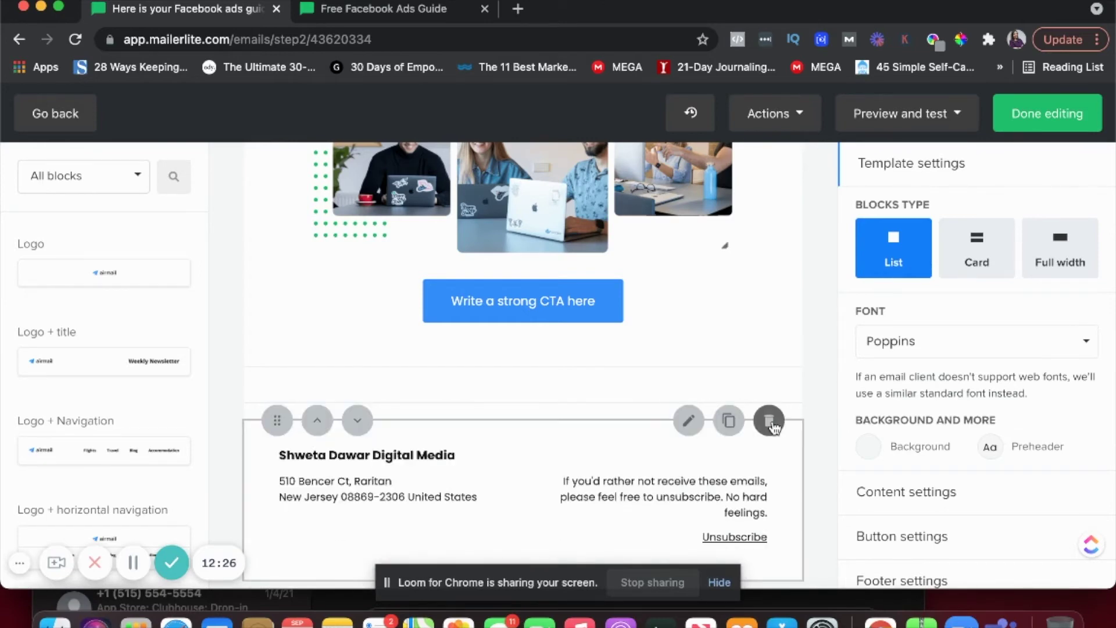
pyautogui.click(775, 426)
pyautogui.click(775, 426)
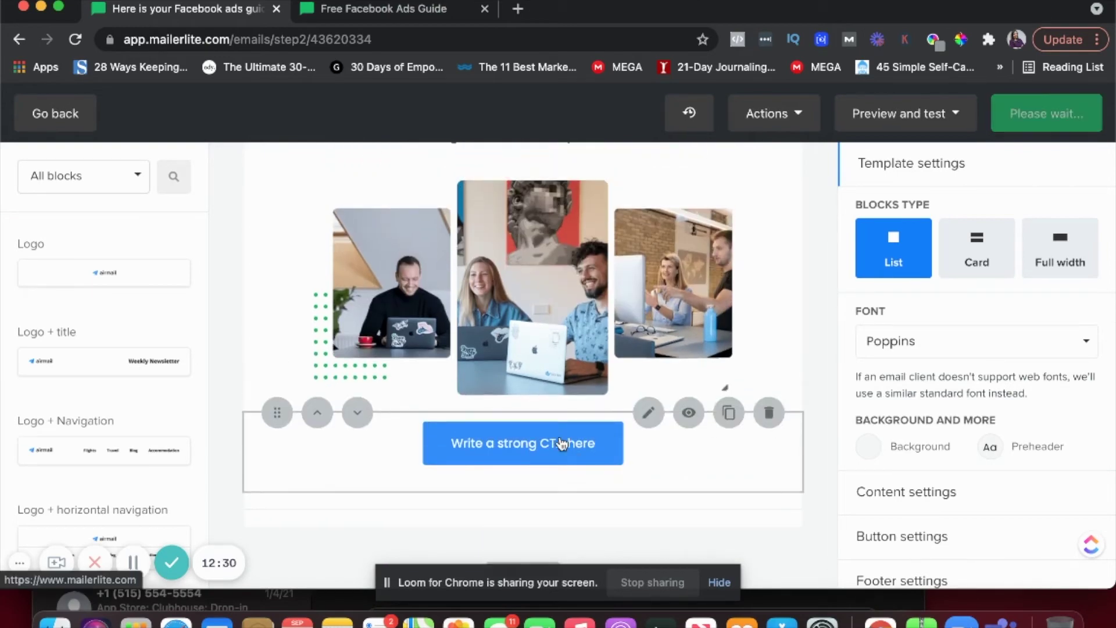
# Relabel the call-to-action button 'Facebook ads guide', keeping its link unchanged
pyautogui.click(561, 443)
pyautogui.tripleClick(805, 312)
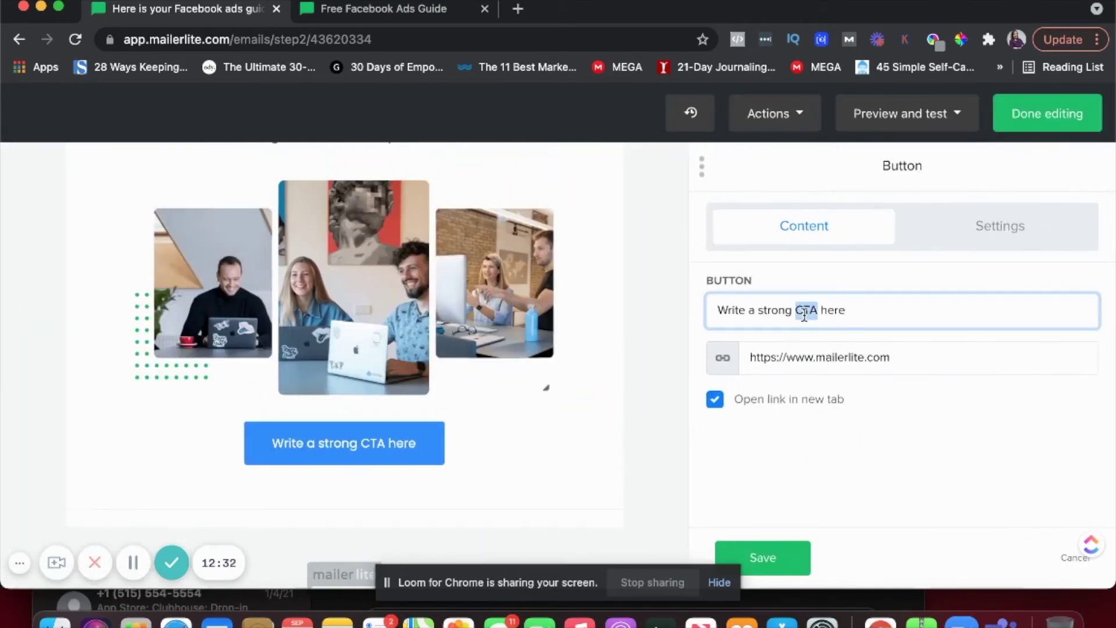
pyautogui.write('Faceb')
pyautogui.press('BackSpace')
pyautogui.write('book ads guide')
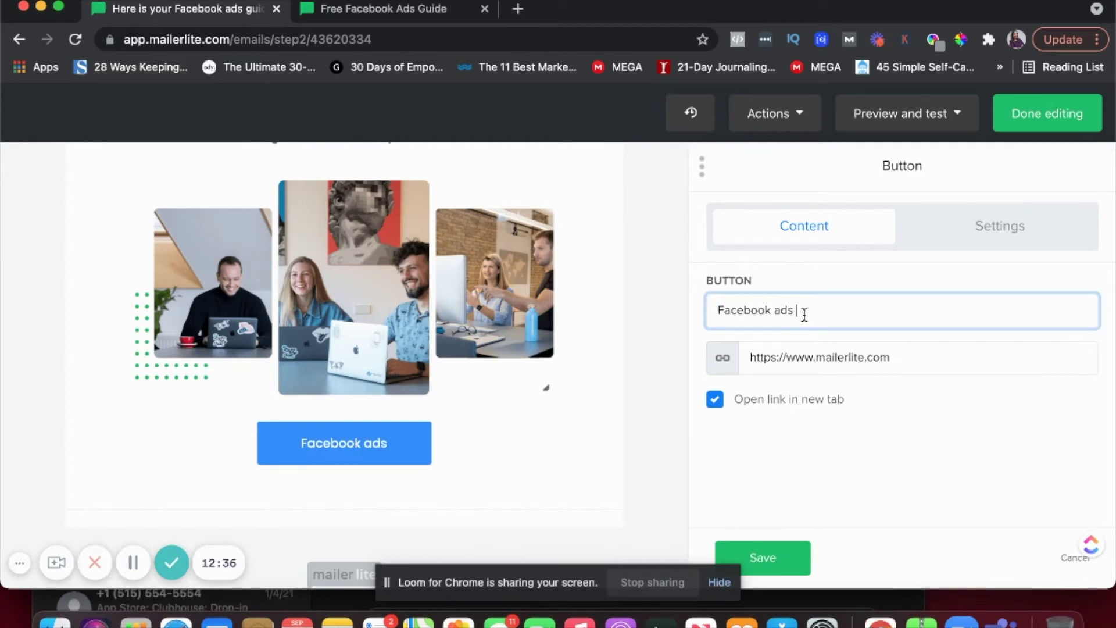
pyautogui.tripleClick(854, 364)
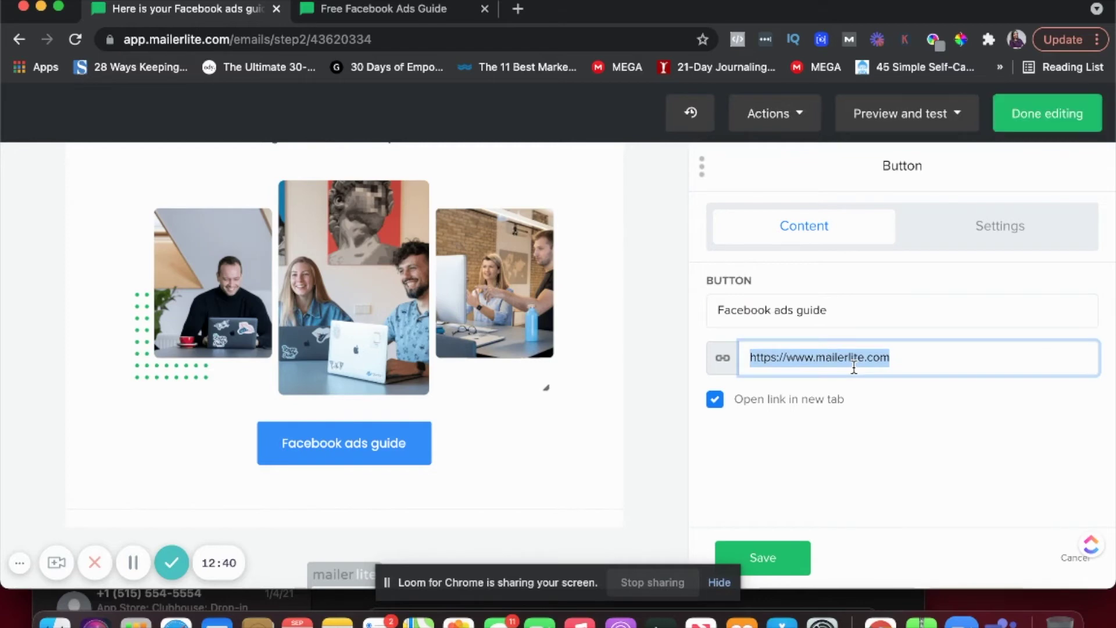
pyautogui.click(655, 324)
# Delete the image collage block from the email
pyautogui.scroll(3, 656, 324)
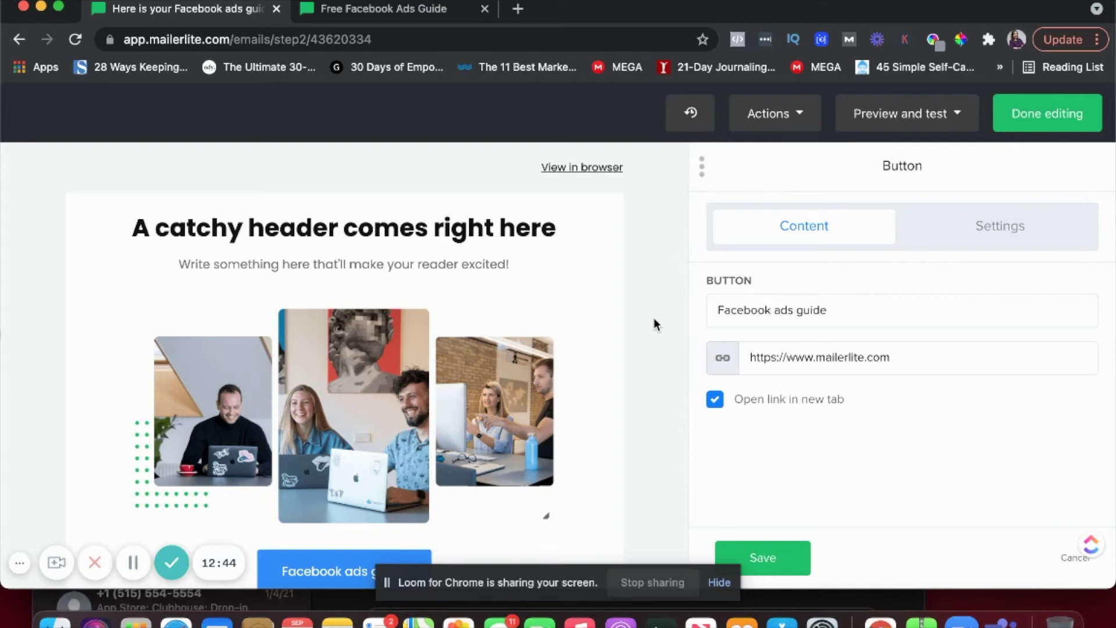
pyautogui.click(615, 332)
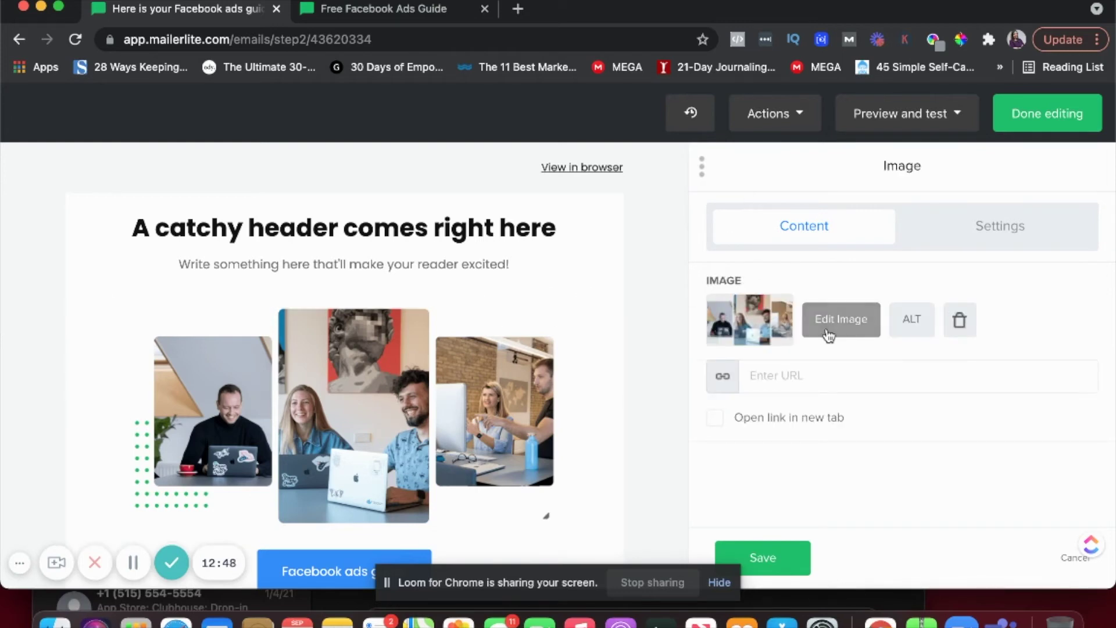
pyautogui.moveTo(542, 364)
pyautogui.click(591, 310)
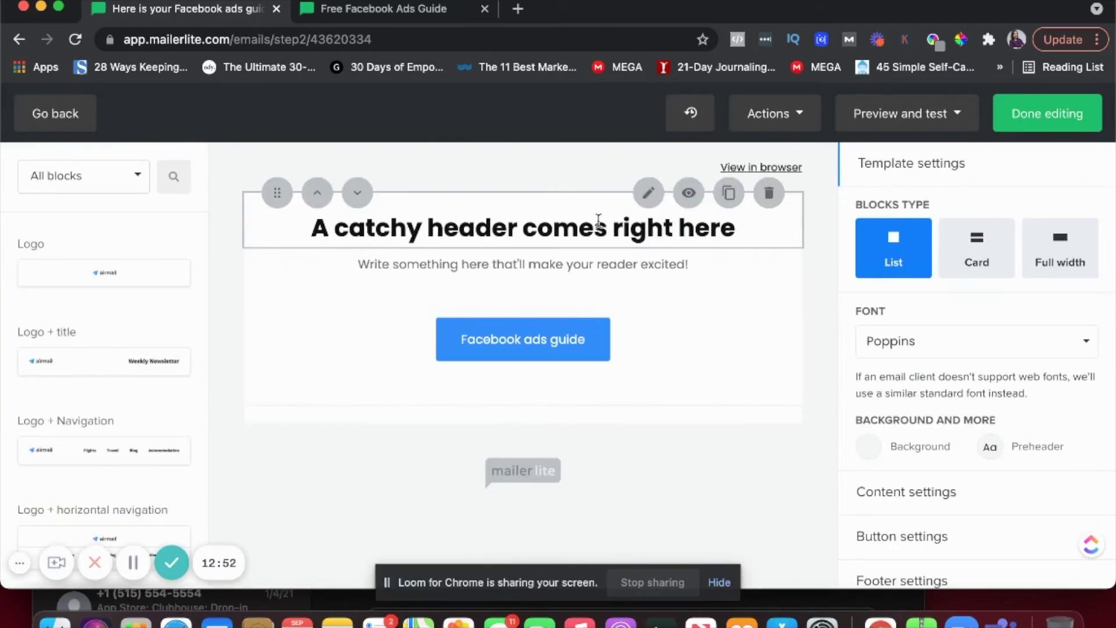
# Change the main heading to 'Your Facebook ads guide has arrived'
pyautogui.click(599, 220)
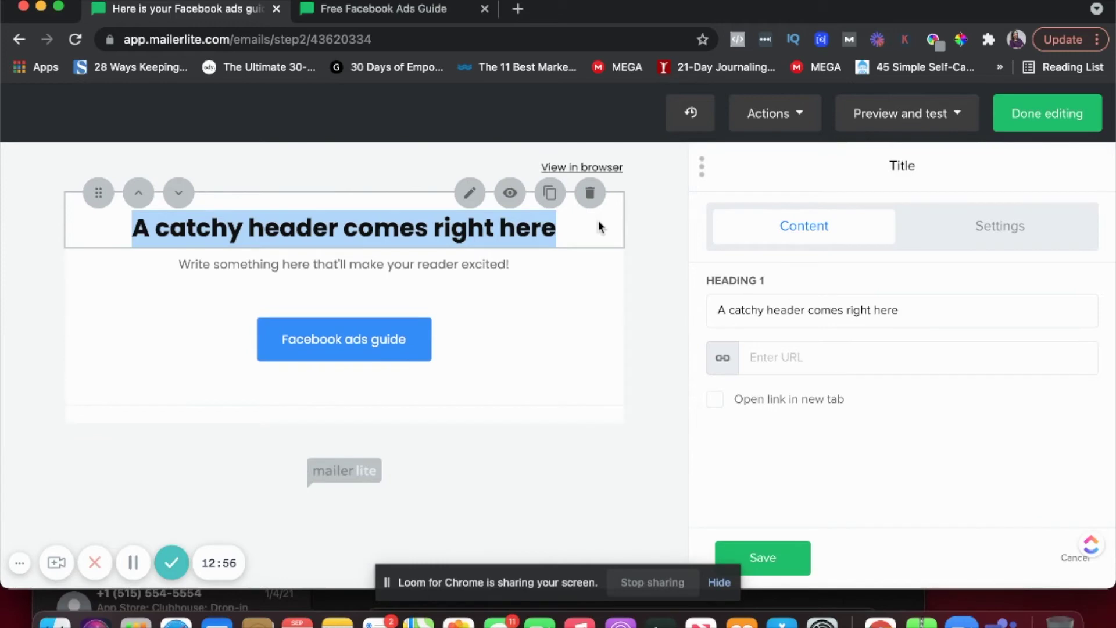
pyautogui.click(790, 305)
pyautogui.press('super+a')
pyautogui.write('Y')
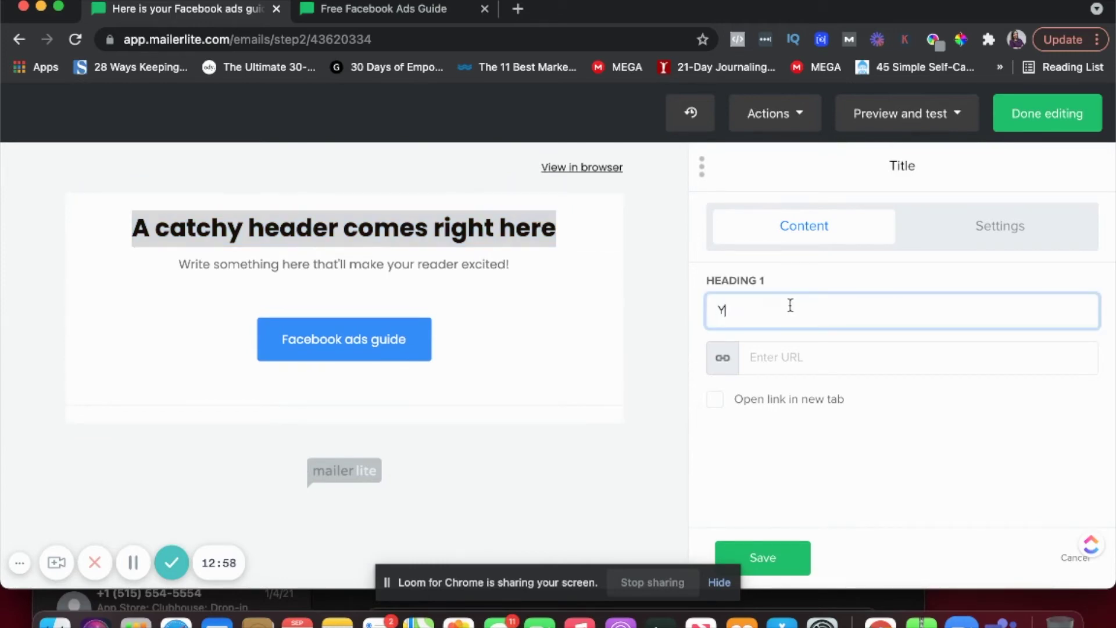
pyautogui.write('our Facebook ads guide h')
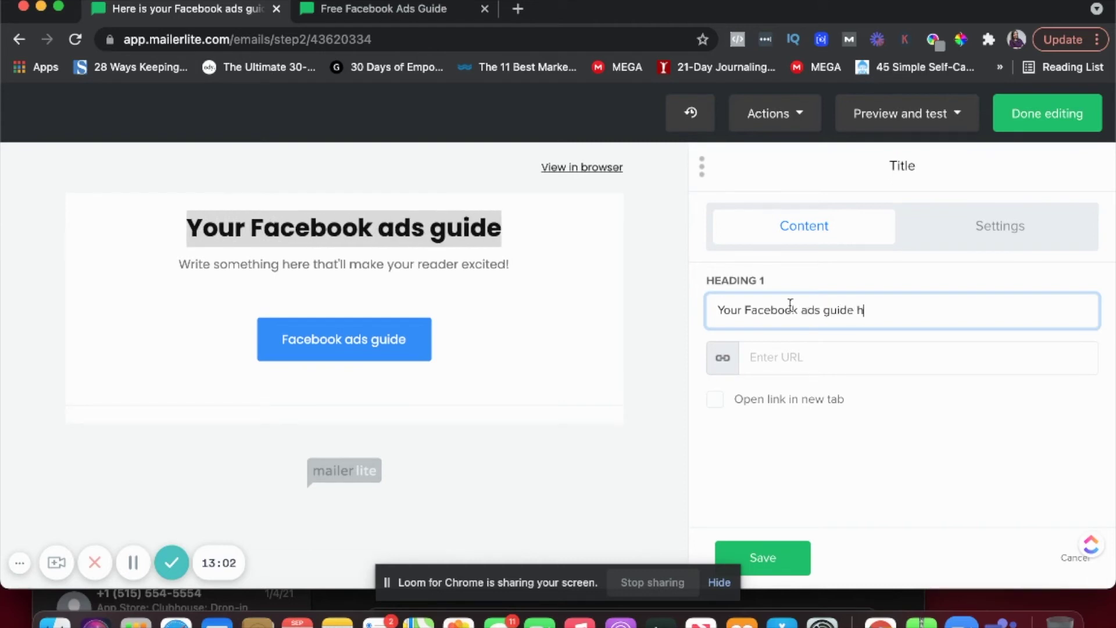
pyautogui.write('as arrived')
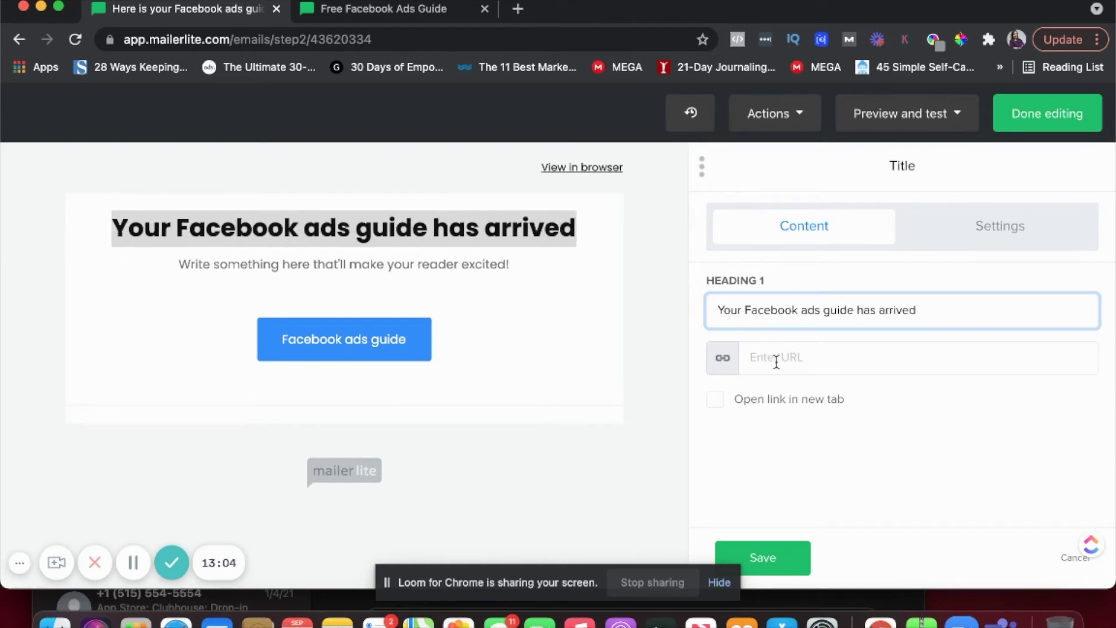
# Replace the intro line with 'Click below to download' and save it
pyautogui.click(490, 269)
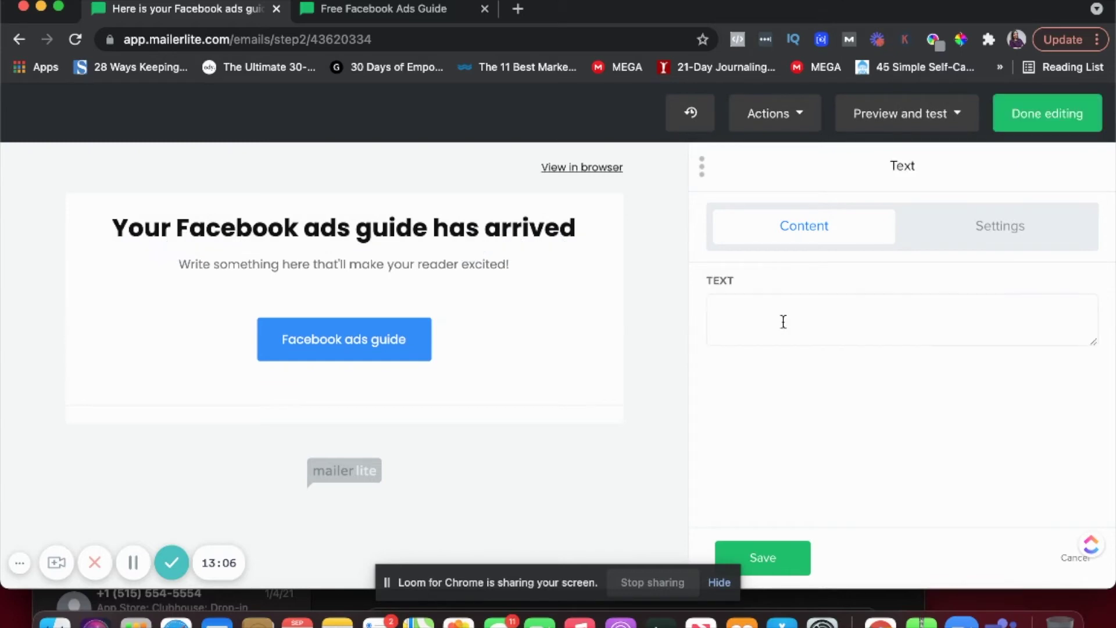
pyautogui.tripleClick(790, 359)
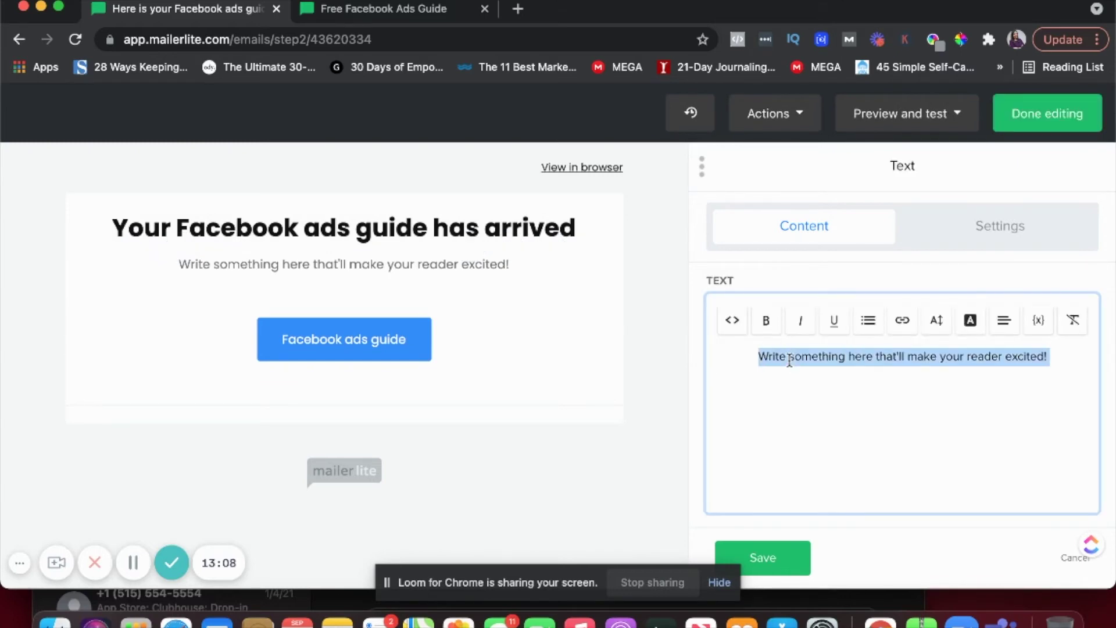
pyautogui.write('Click below')
pyautogui.write('to download')
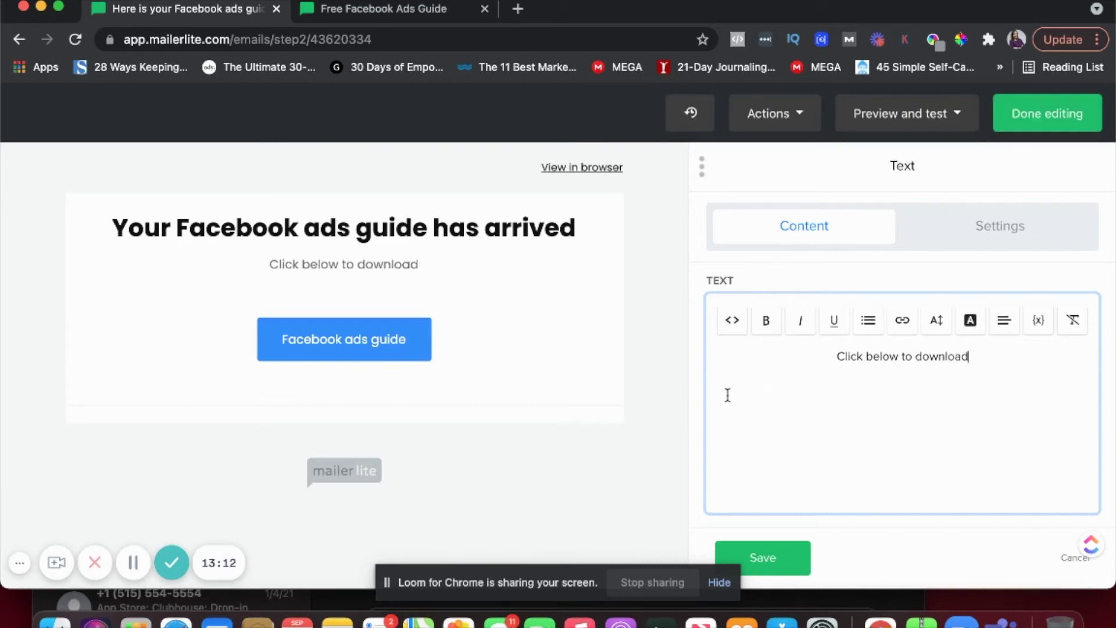
pyautogui.click(782, 567)
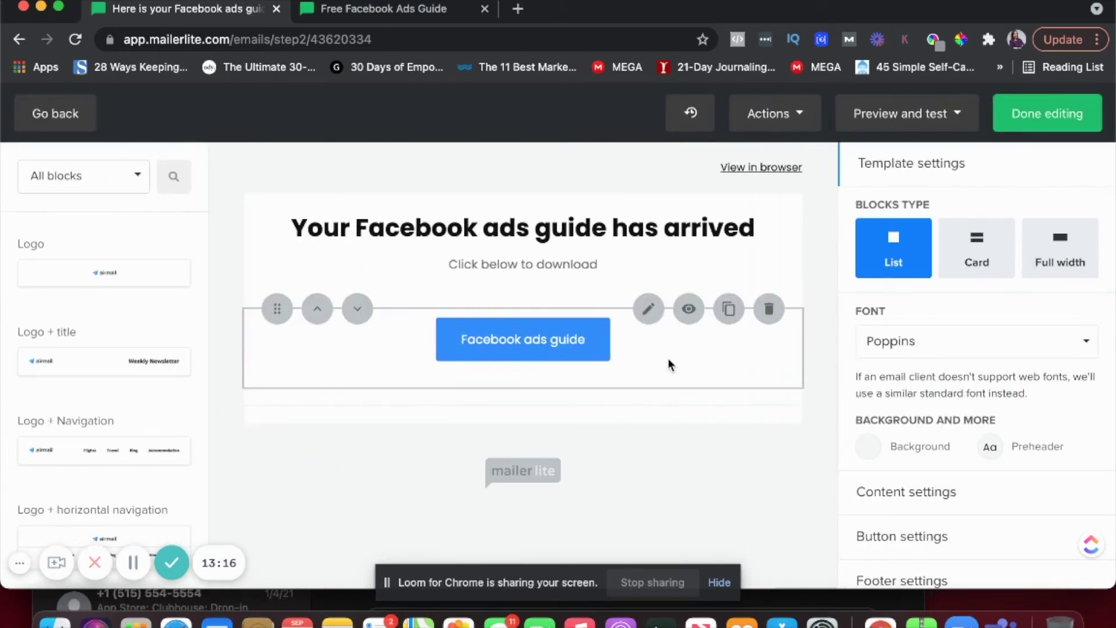
# Browse the All blocks category list, then open the 'Facebook ads guide' button's settings
pyautogui.scroll(-1, 968, 385)
pyautogui.scroll(1, 970, 386)
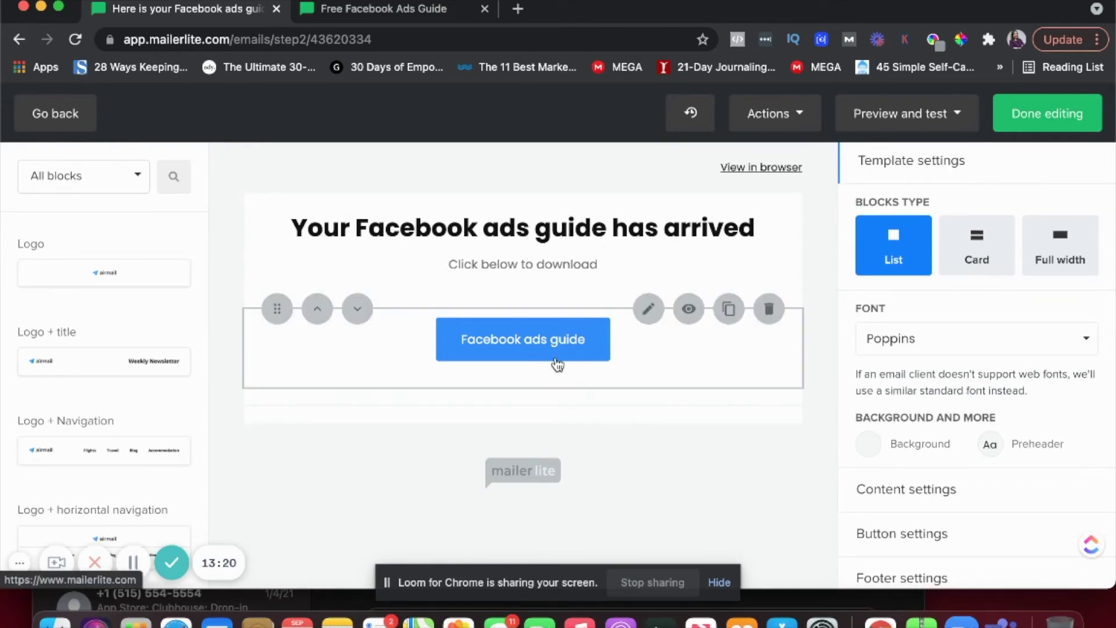
pyautogui.scroll(-3, 102, 262)
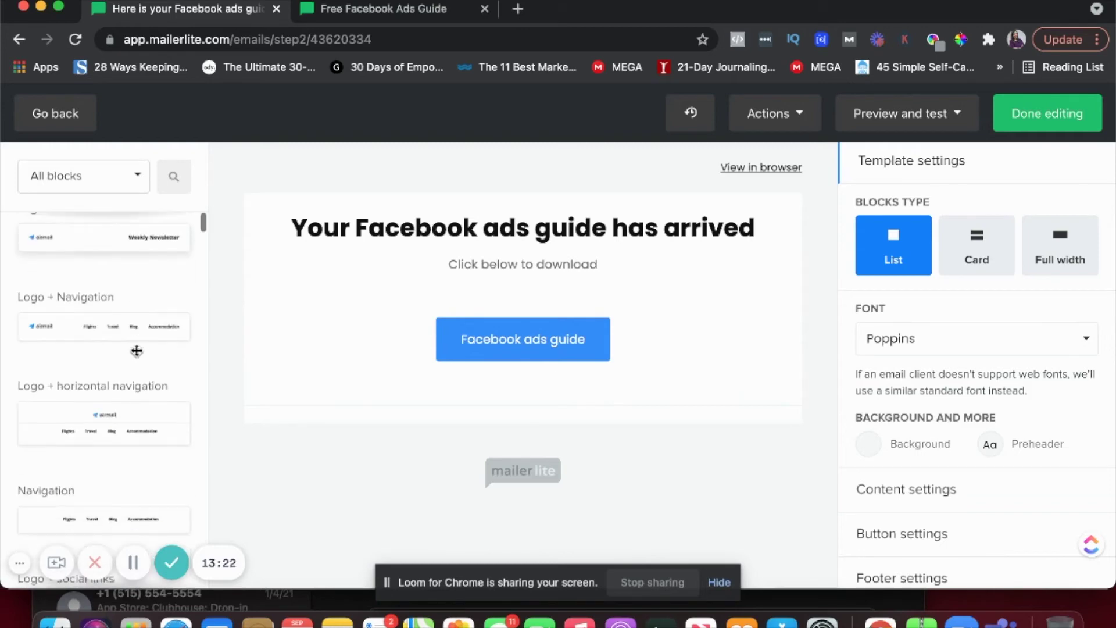
pyautogui.click(101, 179)
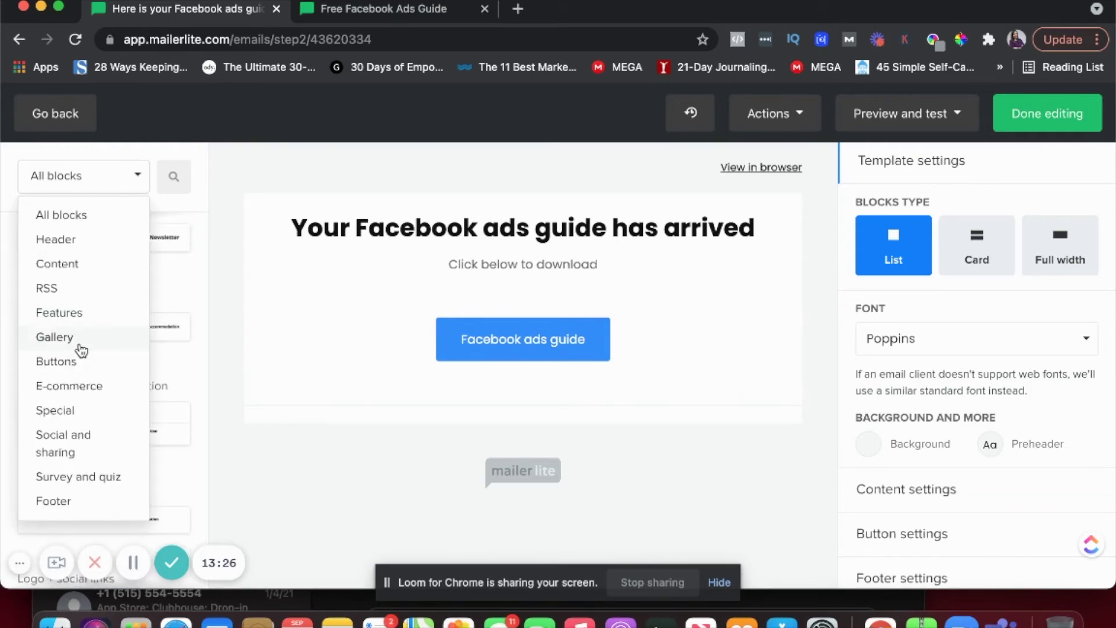
pyautogui.click(442, 506)
pyautogui.moveTo(529, 349)
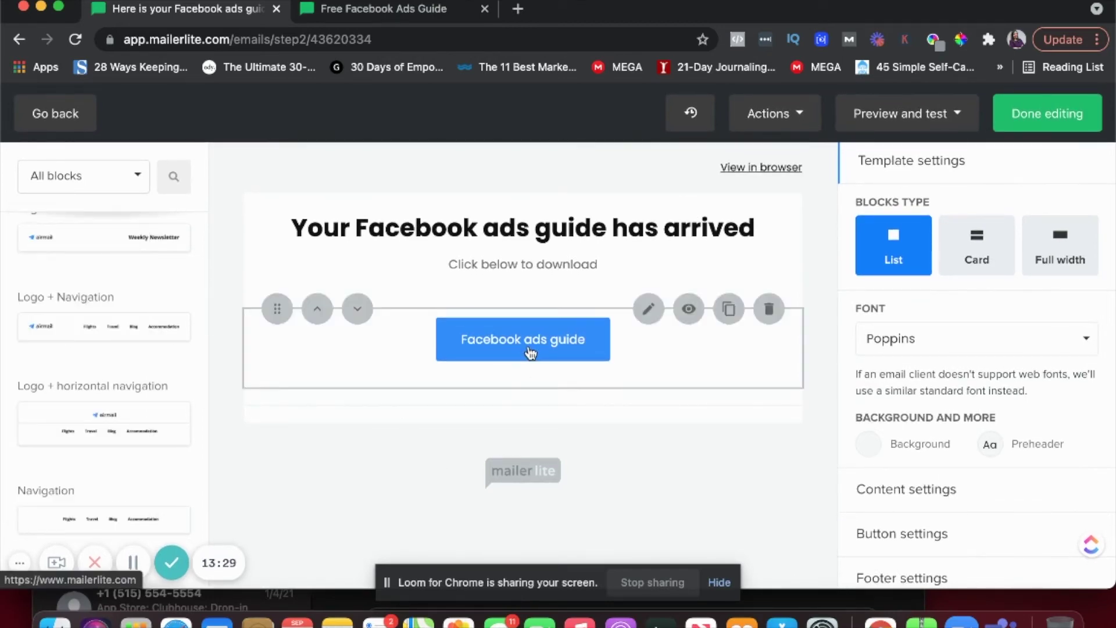
pyautogui.click(529, 347)
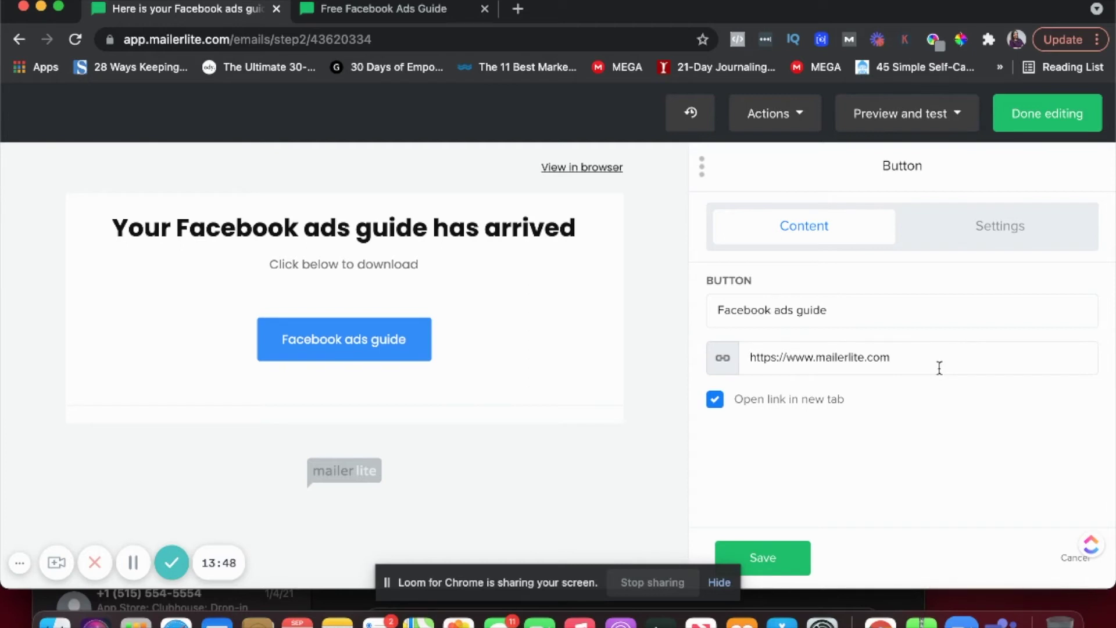
# Save the 'Facebook ads guide' button block, finish editing, and resolve the missing-unsubscribe warning
pyautogui.click(1004, 225)
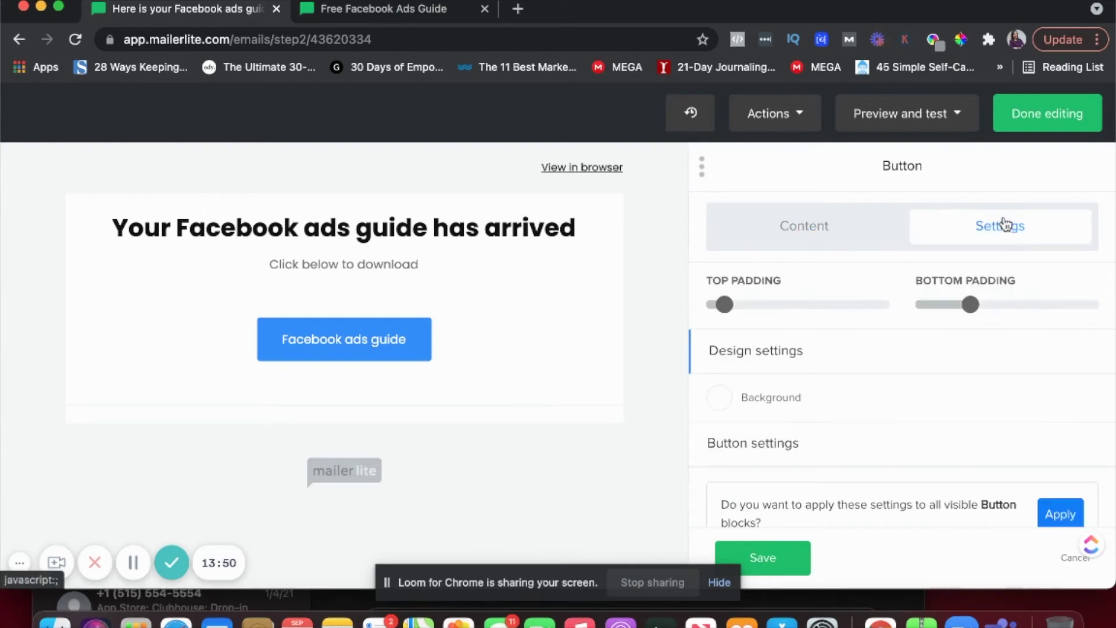
pyautogui.click(782, 239)
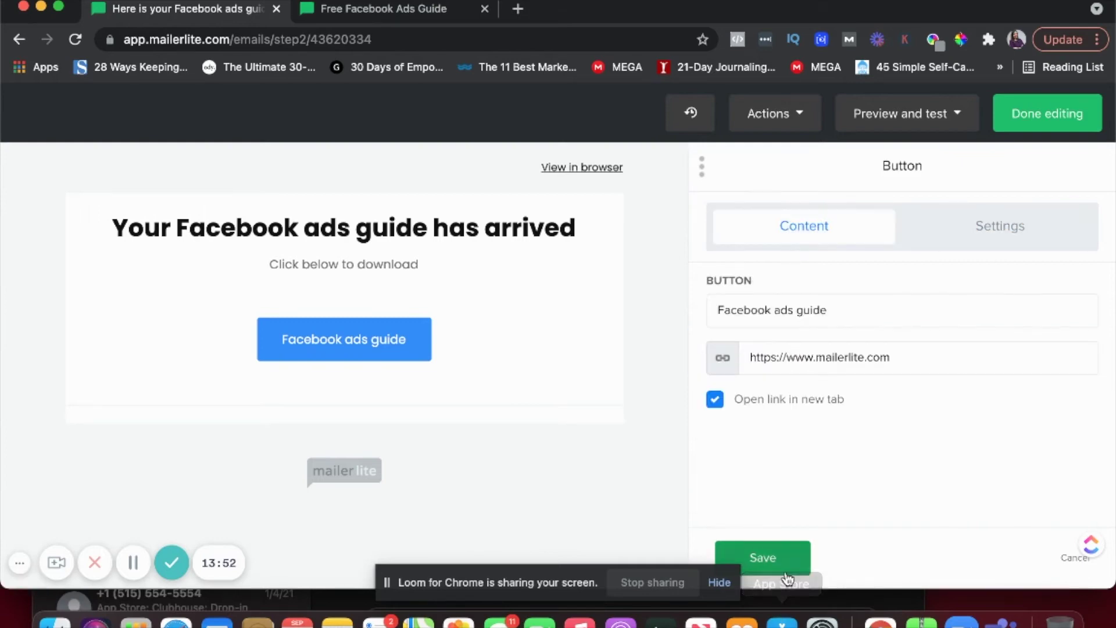
pyautogui.click(776, 563)
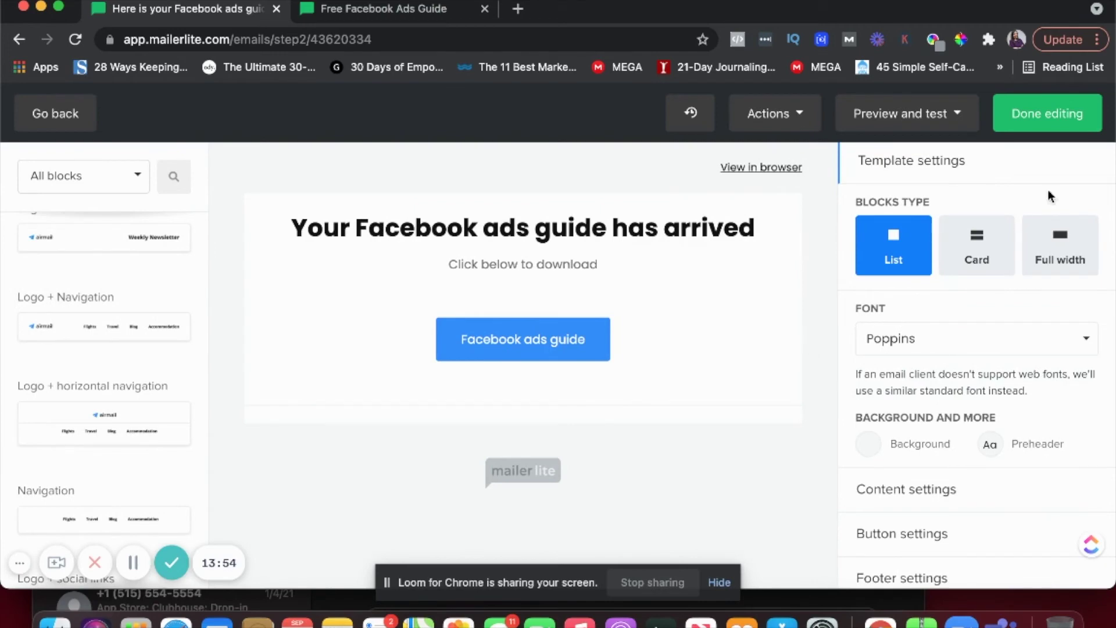
pyautogui.click(1047, 119)
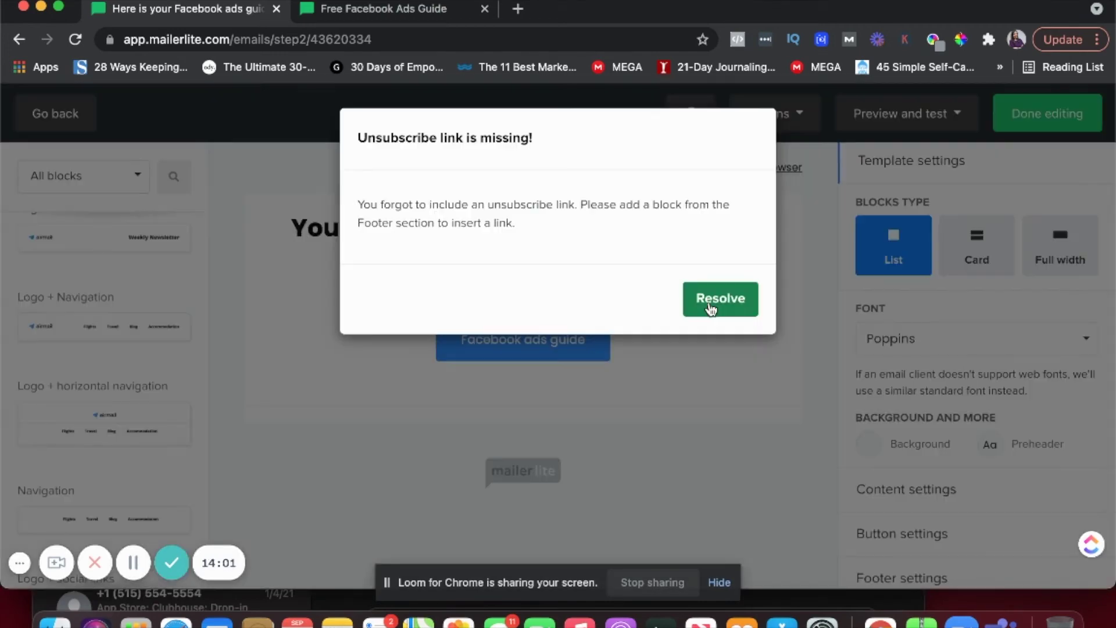
pyautogui.click(713, 306)
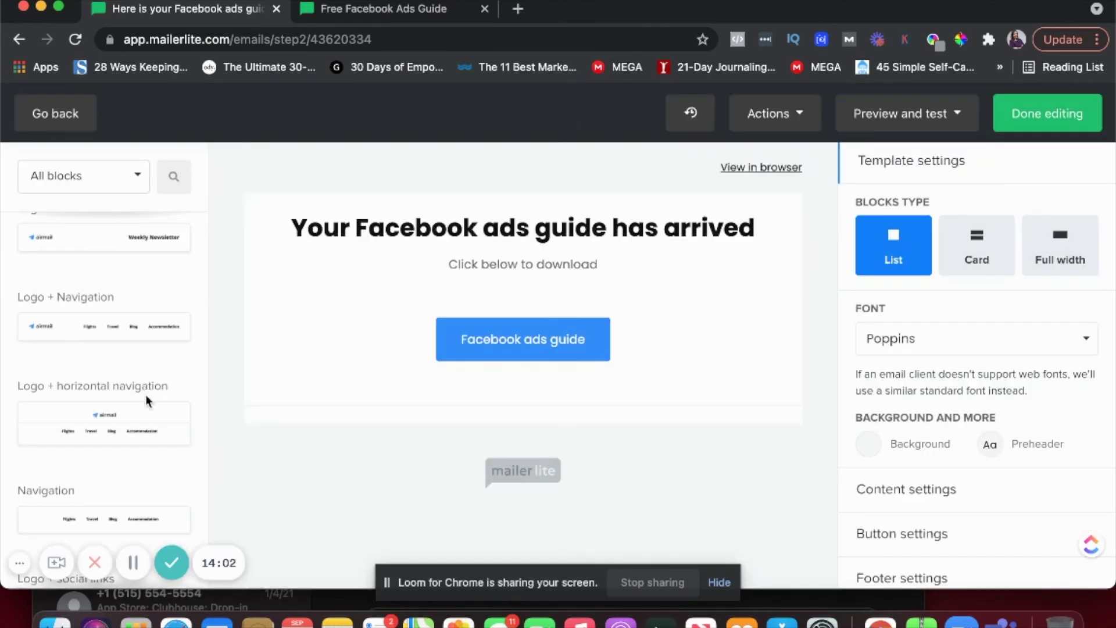
pyautogui.click(91, 179)
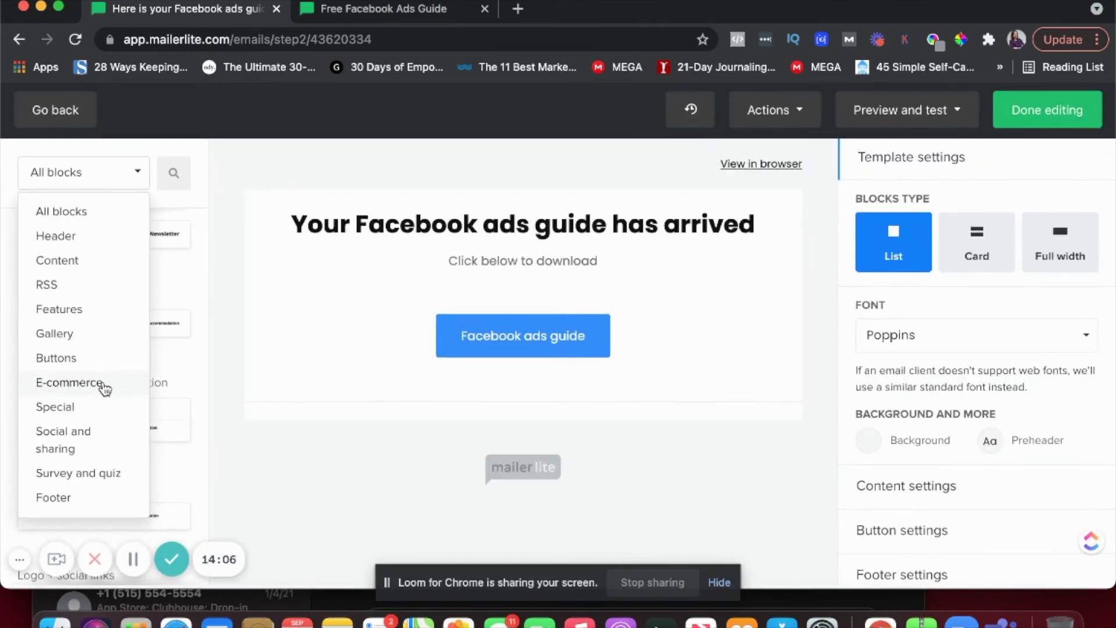
# Place the Footer 1 block beneath the download button
pyautogui.click(93, 500)
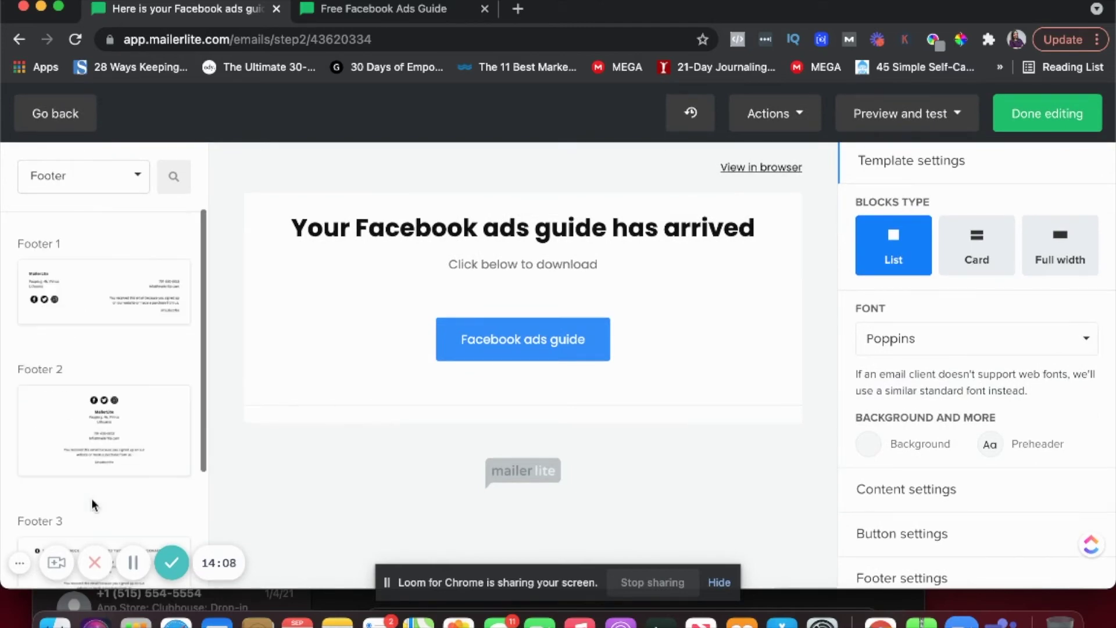
pyautogui.moveTo(105, 291); pyautogui.dragTo(518, 417)
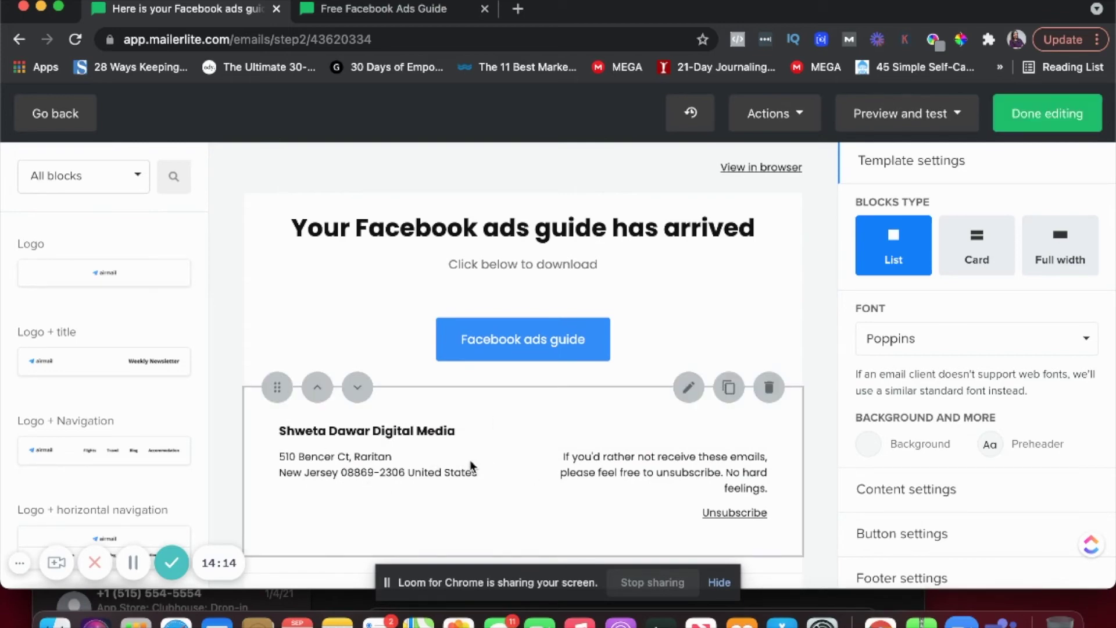
pyautogui.click(687, 389)
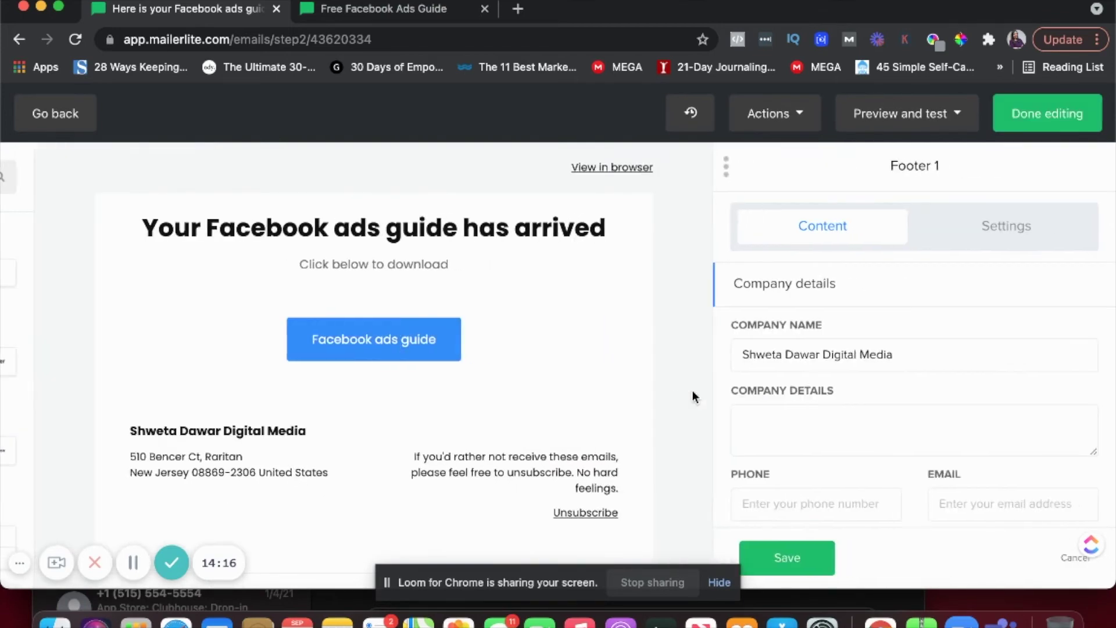
# Edit the footer's company details, save the footer, and finish the email
pyautogui.click(877, 353)
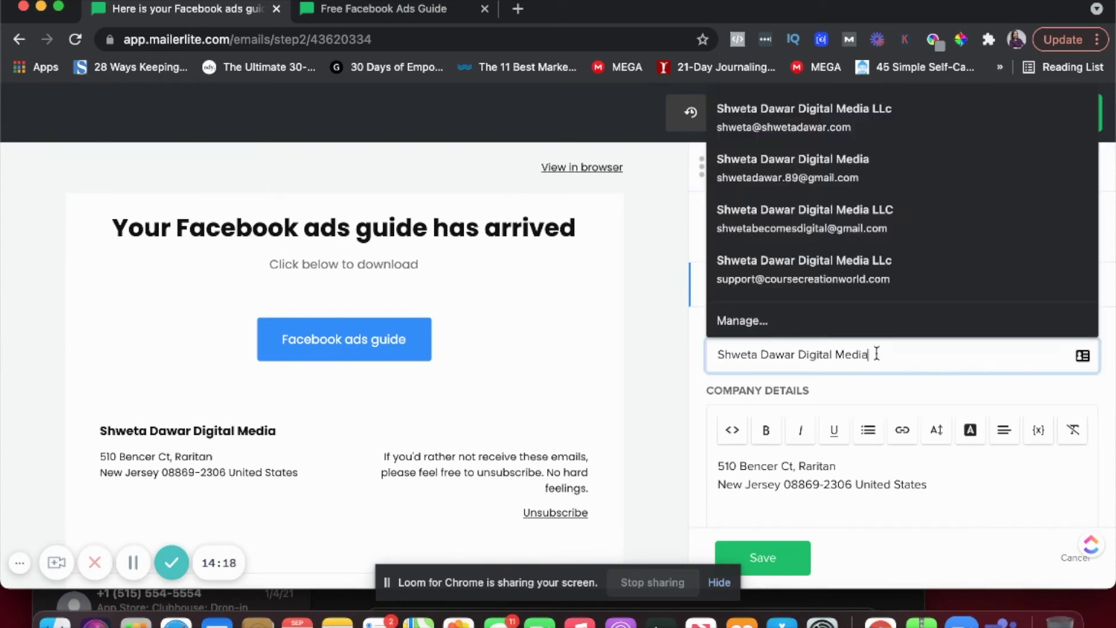
pyautogui.moveTo(930, 484); pyautogui.dragTo(779, 485)
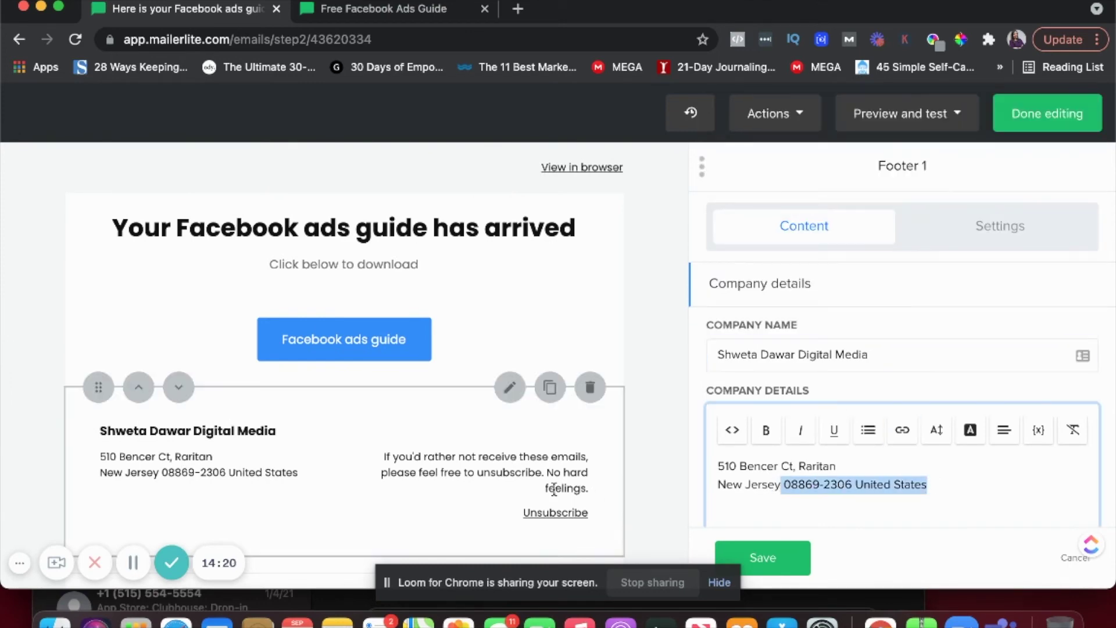
pyautogui.click(473, 517)
pyautogui.click(777, 554)
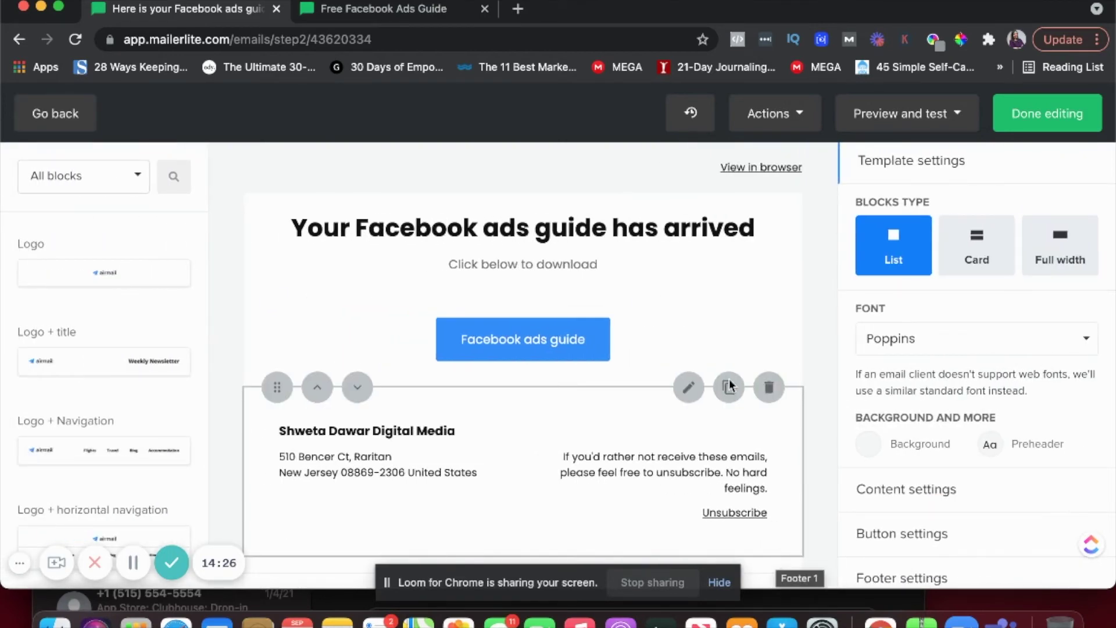
pyautogui.click(1050, 125)
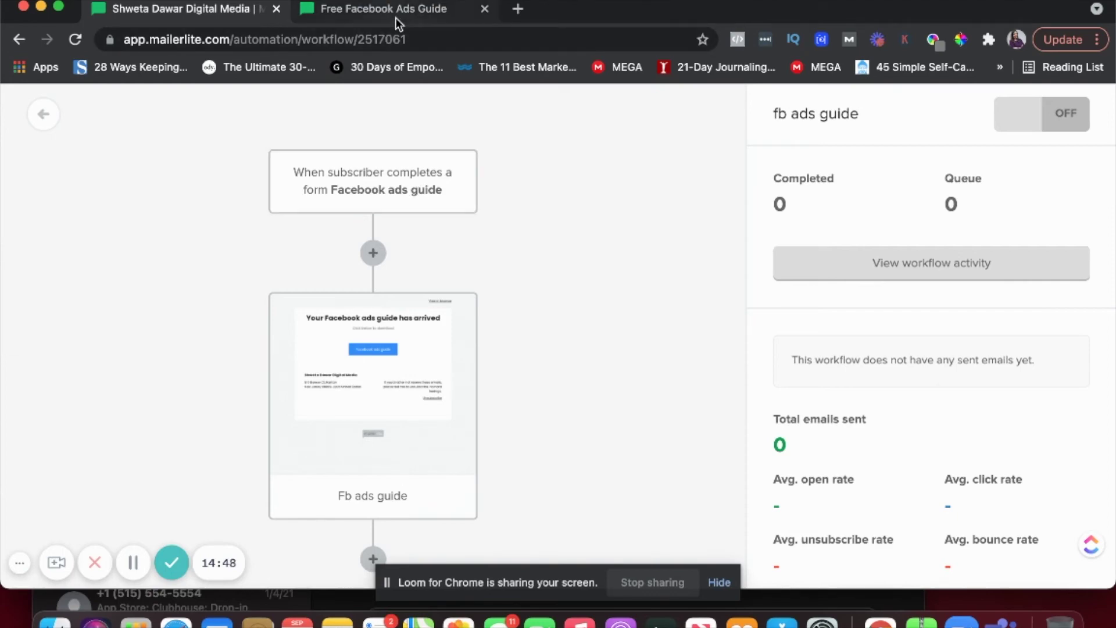
# Glance at the published Free Facebook Ads Guide page, then return to the workflow
pyautogui.click(396, 19)
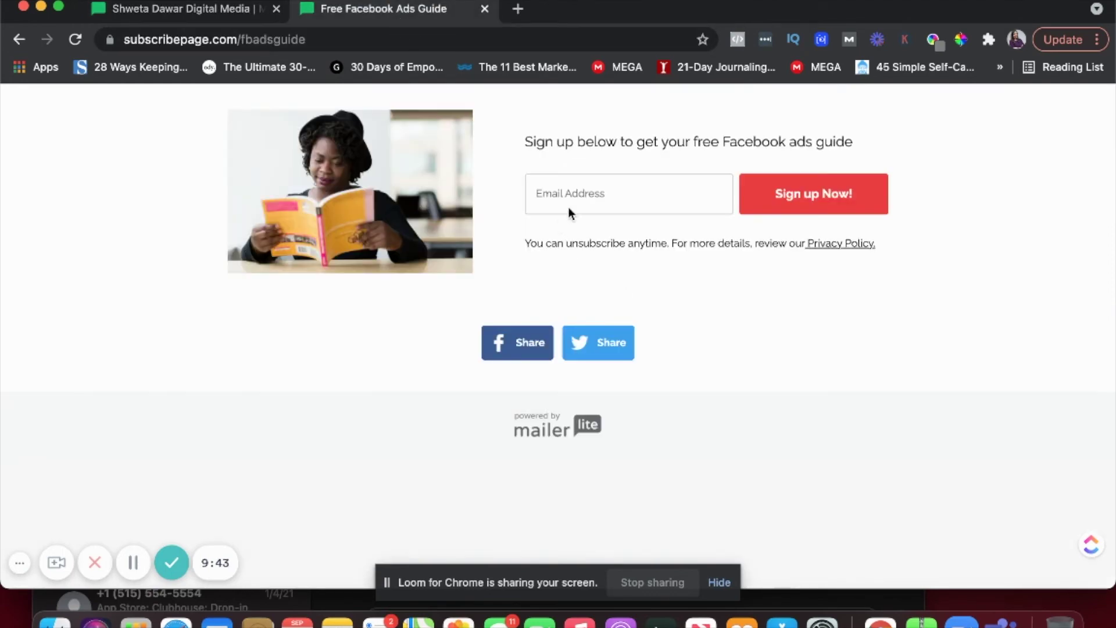
pyautogui.click(233, 16)
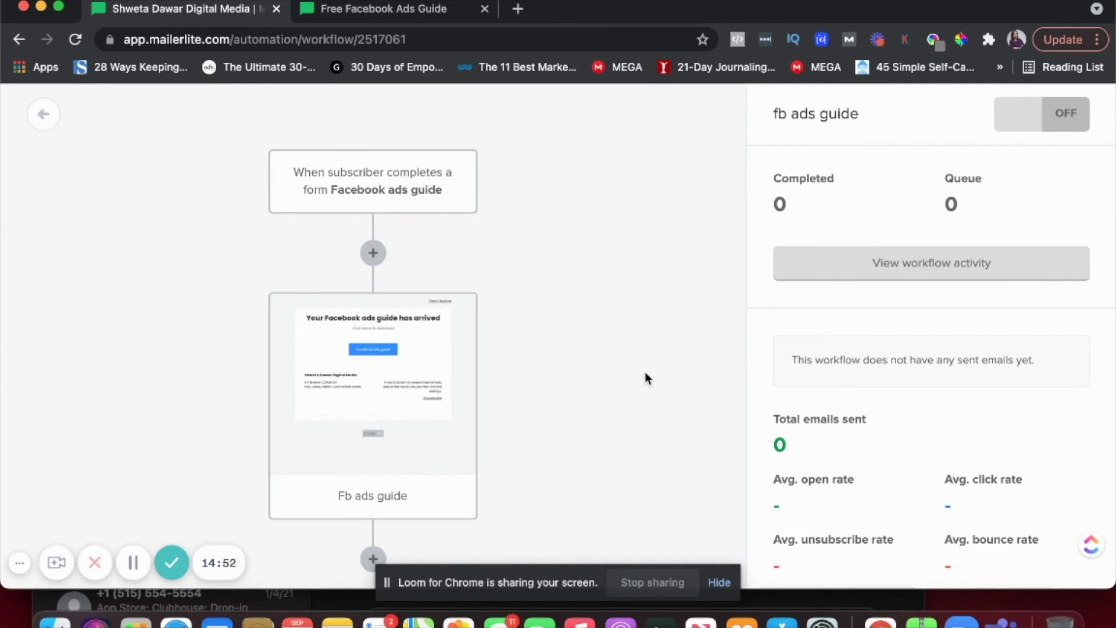
pyautogui.scroll(-2, 644, 375)
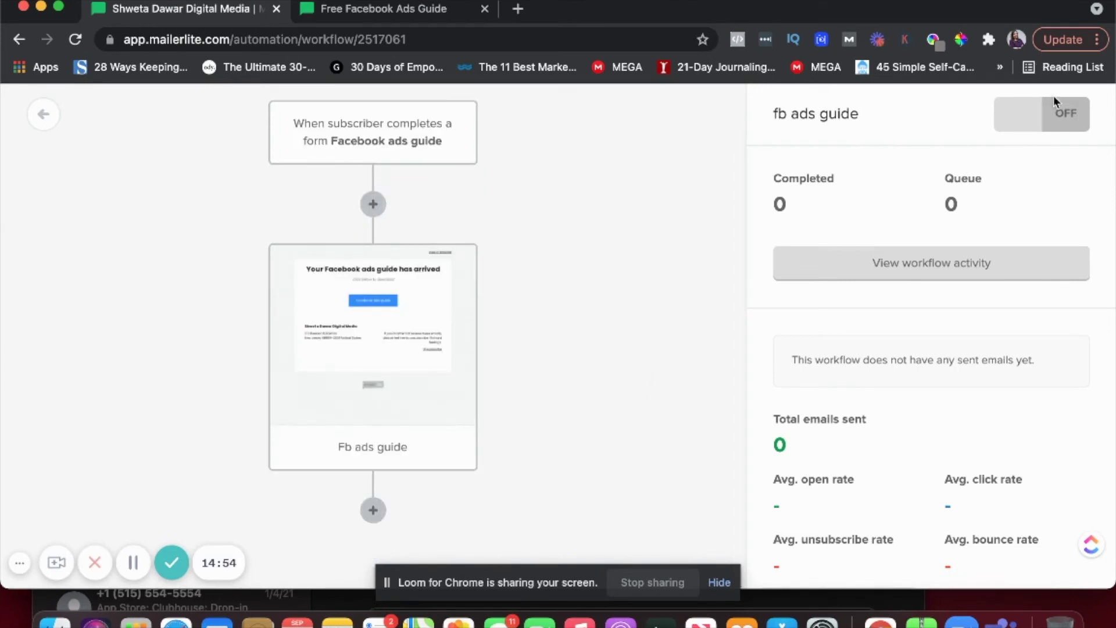
# Toggle the fb ads guide workflow on, then off again, and add a step after the email
pyautogui.click(1069, 115)
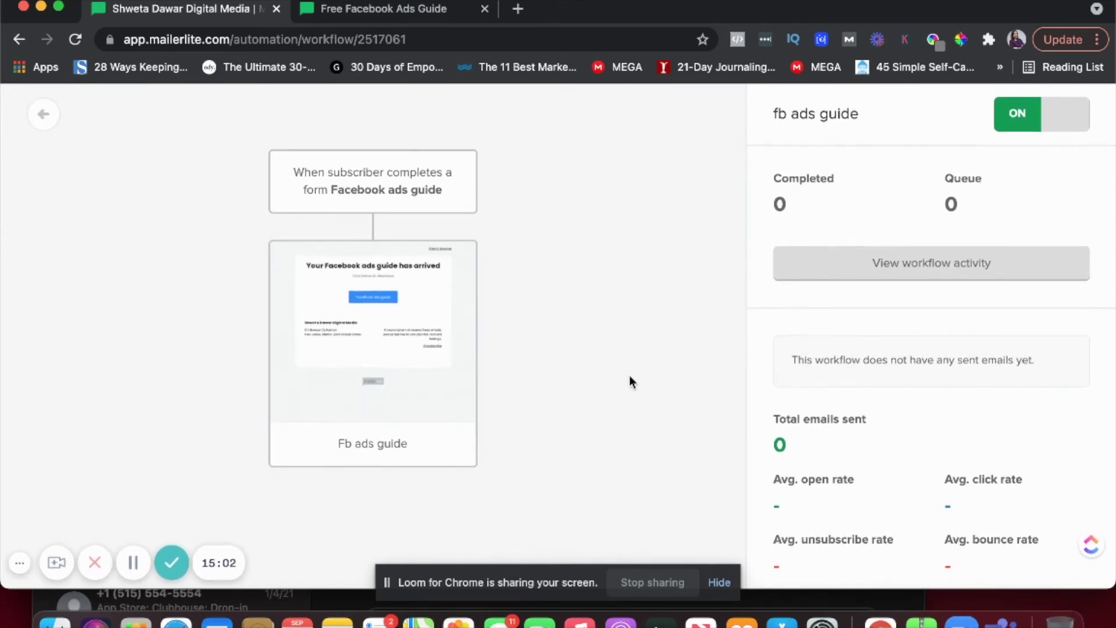
pyautogui.click(1073, 115)
pyautogui.scroll(-2, 512, 346)
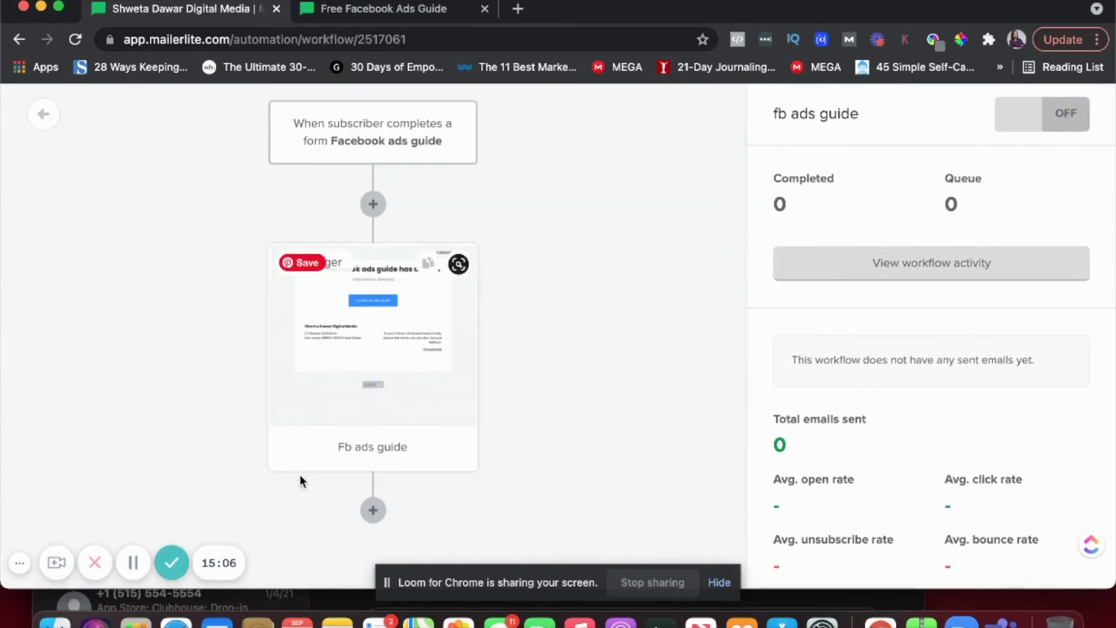
pyautogui.click(374, 512)
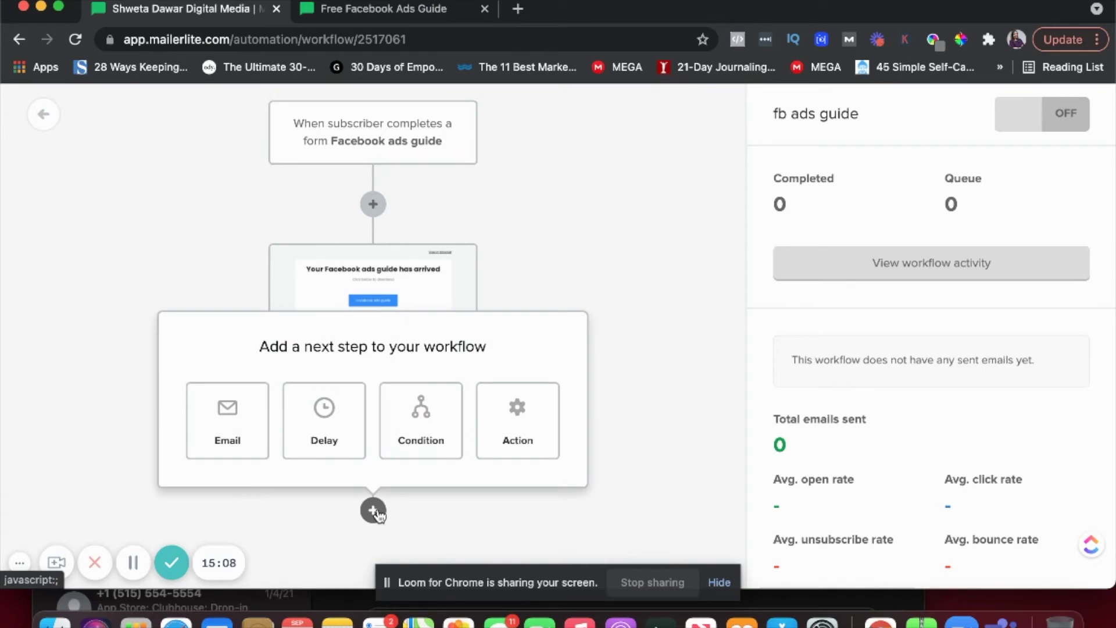
# Add a condition after the email, insert a delay before it, and open the condition's settings
pyautogui.click(400, 452)
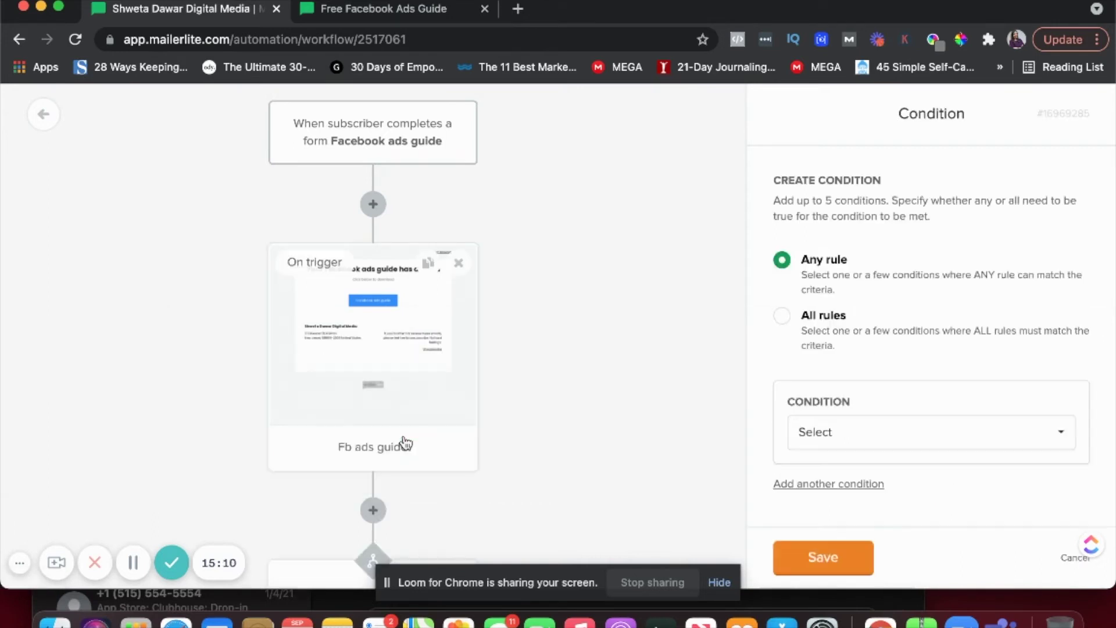
pyautogui.scroll(-5, 464, 423)
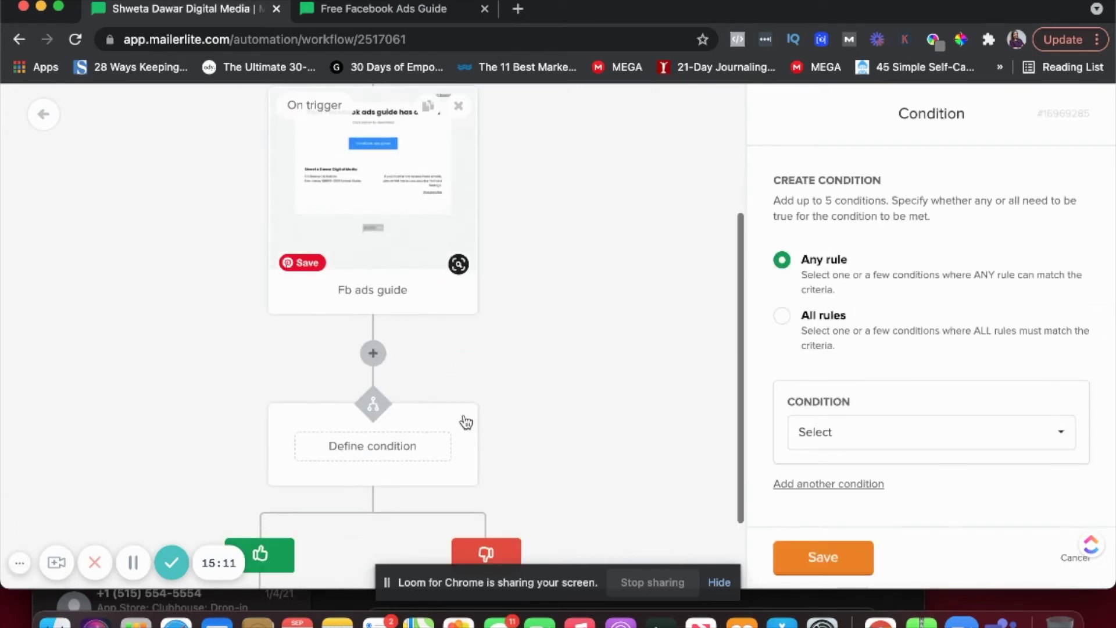
pyautogui.click(374, 354)
pyautogui.click(339, 271)
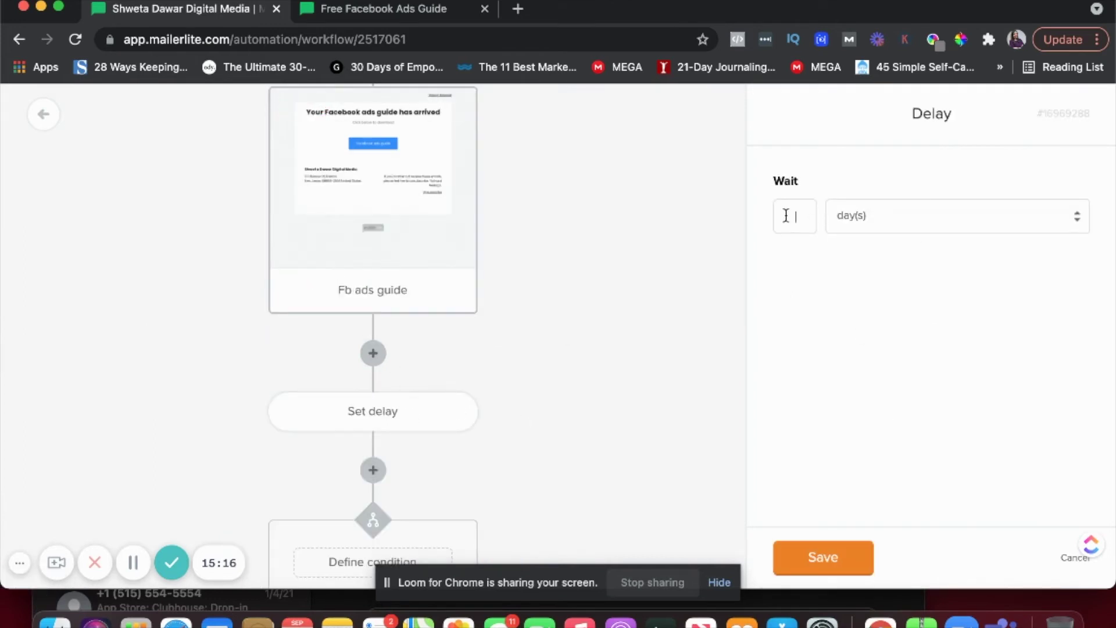
pyautogui.scroll(-4, 645, 288)
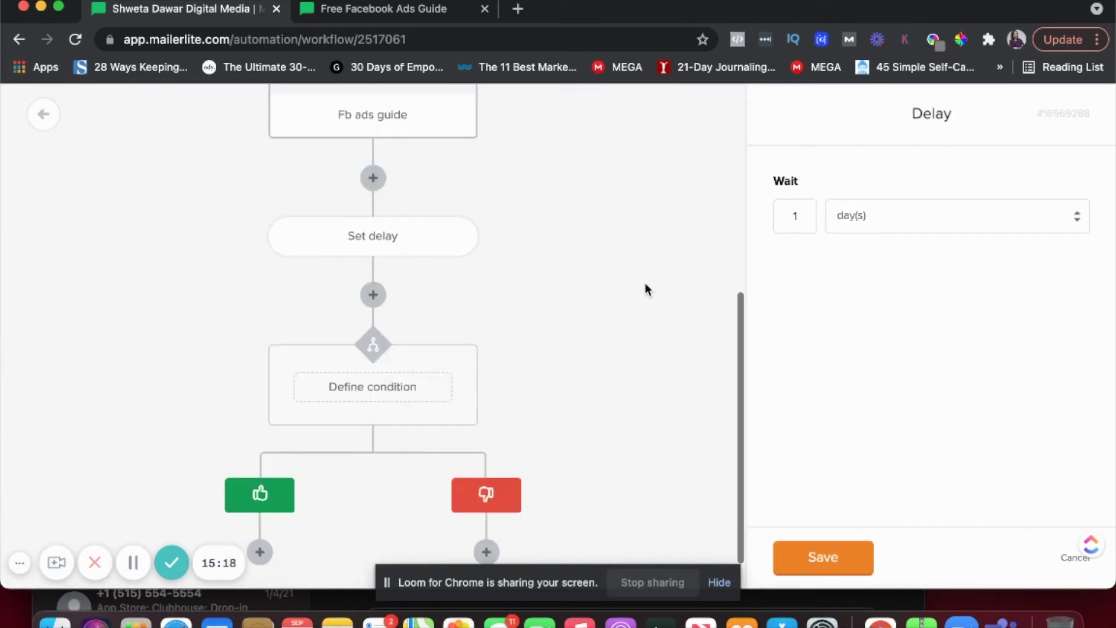
pyautogui.click(368, 391)
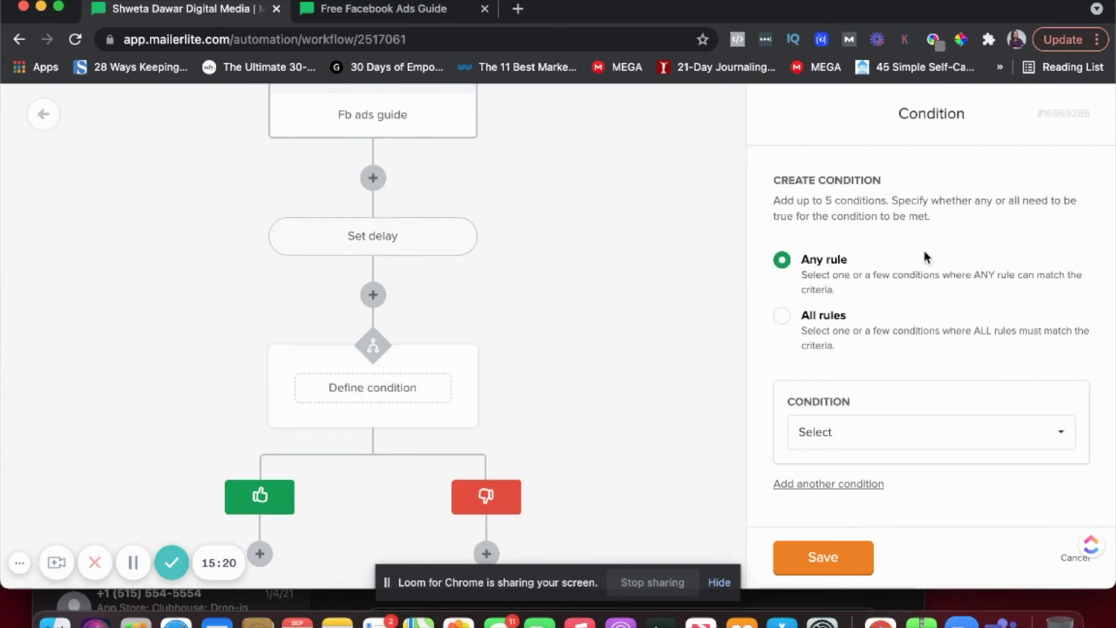
# Set the condition to Workflow activity: 'Fb ads guide' was opened with no links clicked
pyautogui.click(860, 444)
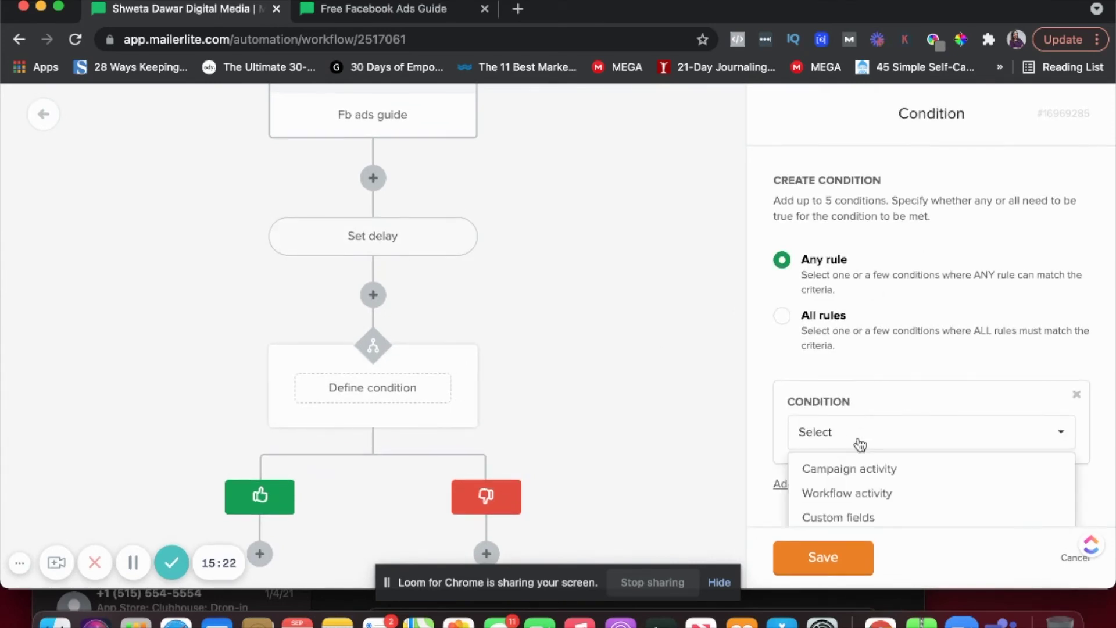
pyautogui.scroll(-2, 859, 445)
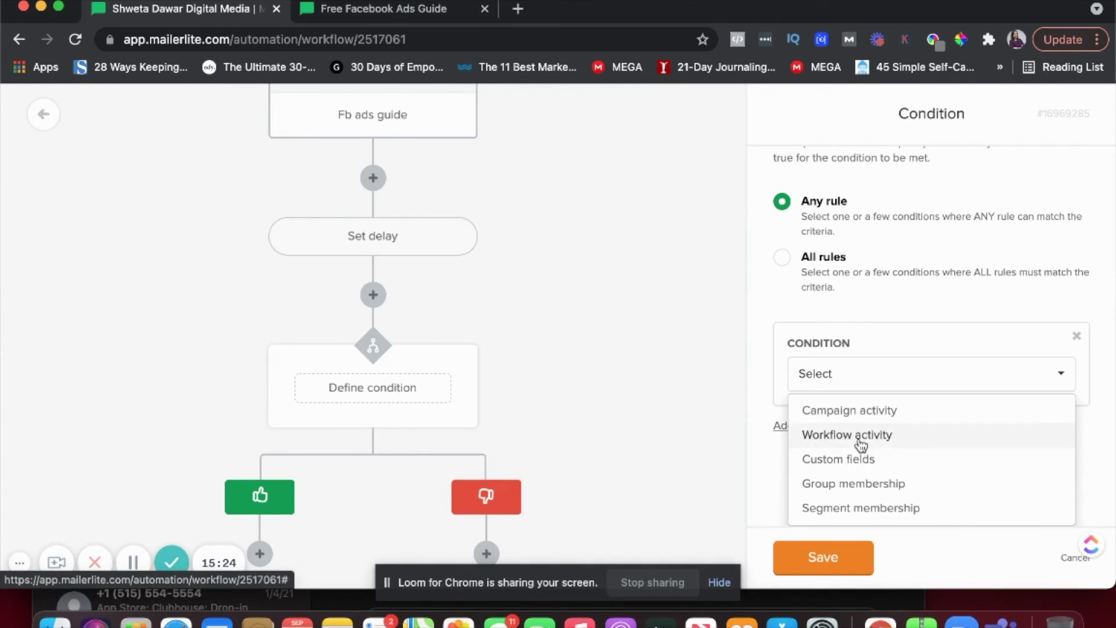
pyautogui.click(861, 444)
pyautogui.click(859, 424)
pyautogui.click(860, 456)
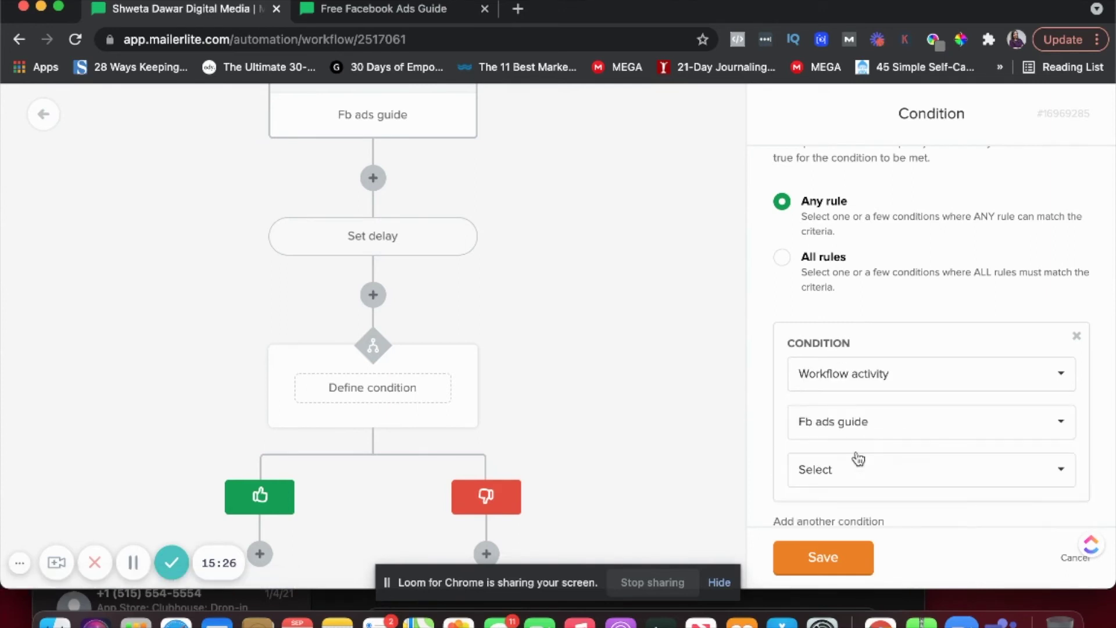
pyautogui.click(858, 468)
pyautogui.scroll(-3, 857, 465)
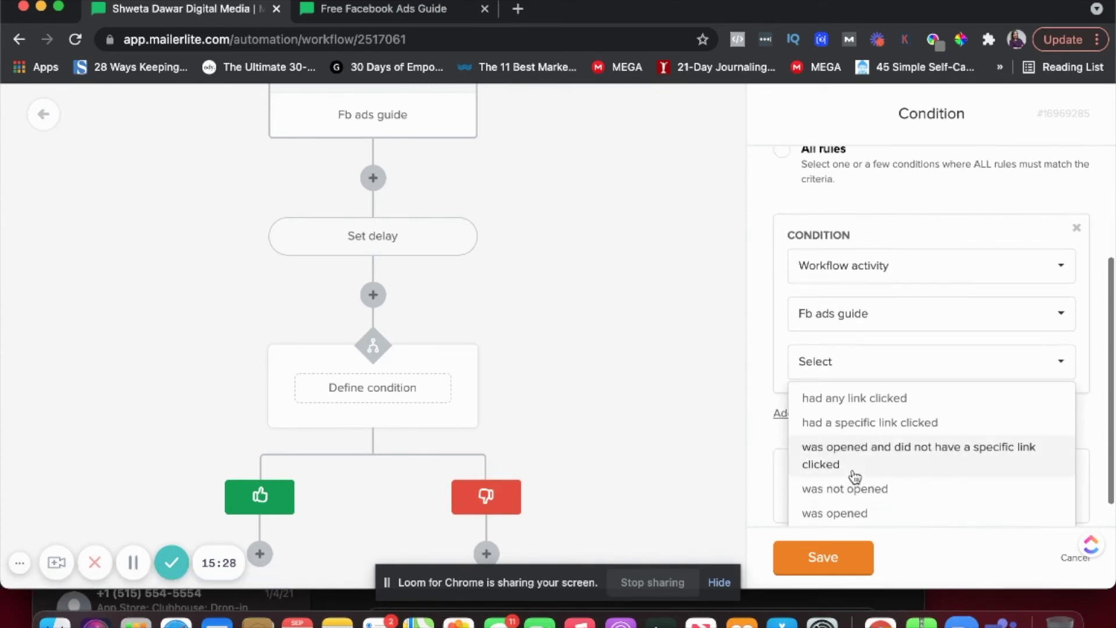
pyautogui.scroll(-1, 854, 451)
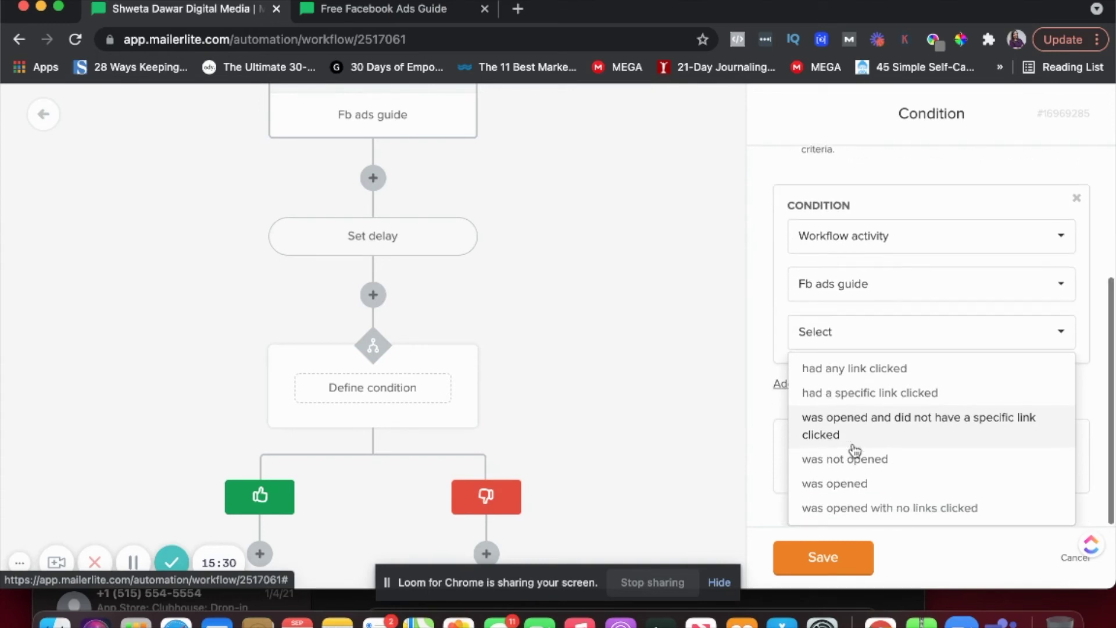
pyautogui.click(854, 483)
pyautogui.click(852, 343)
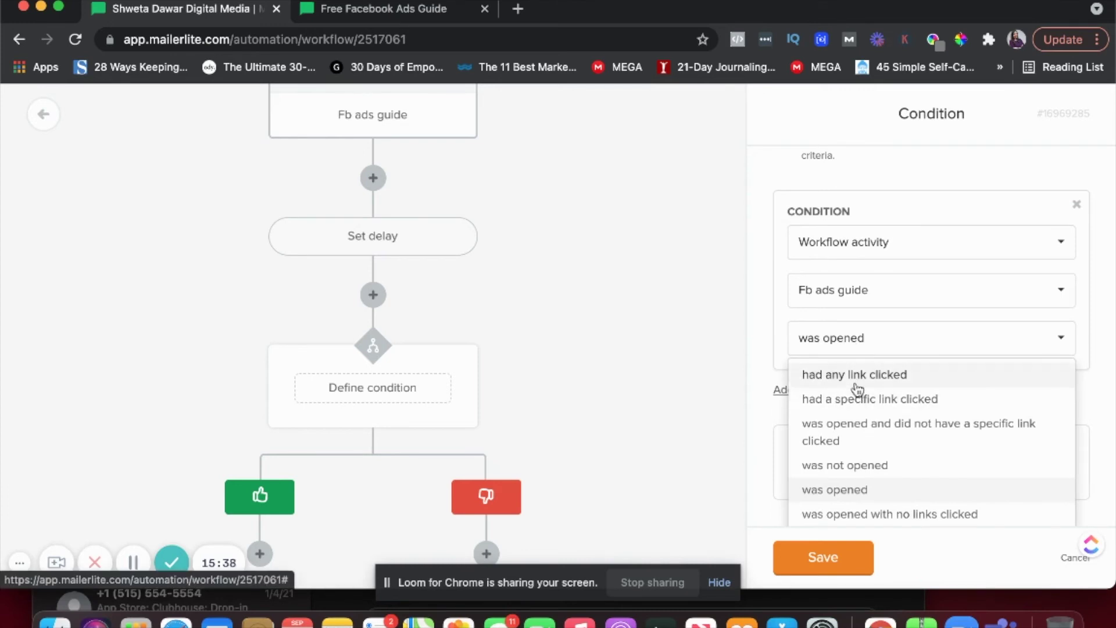
pyautogui.scroll(-1, 895, 443)
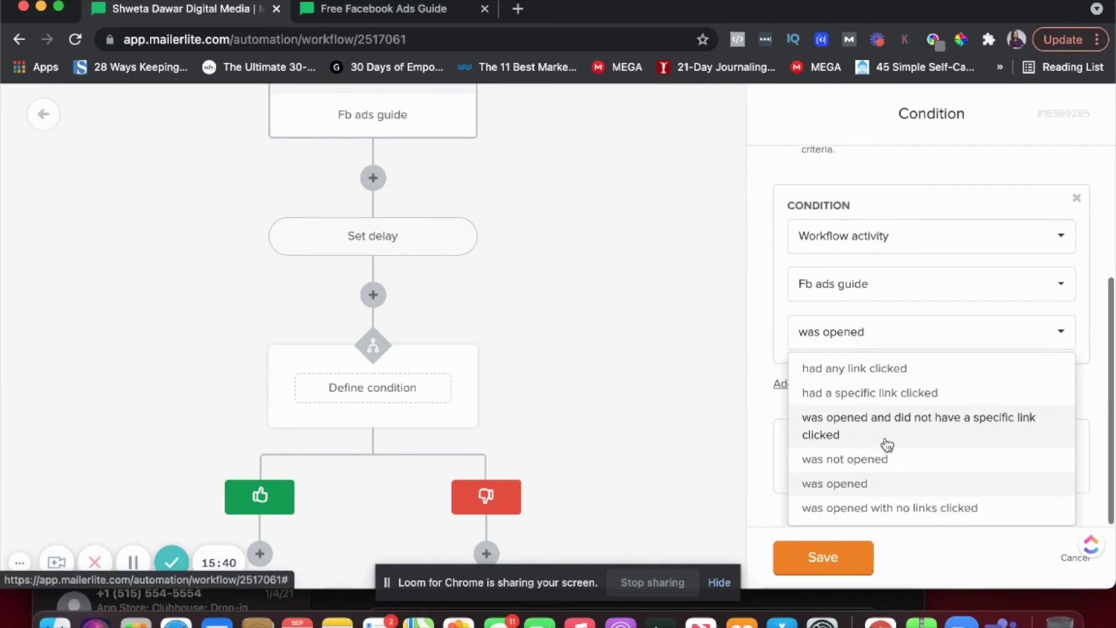
pyautogui.click(893, 509)
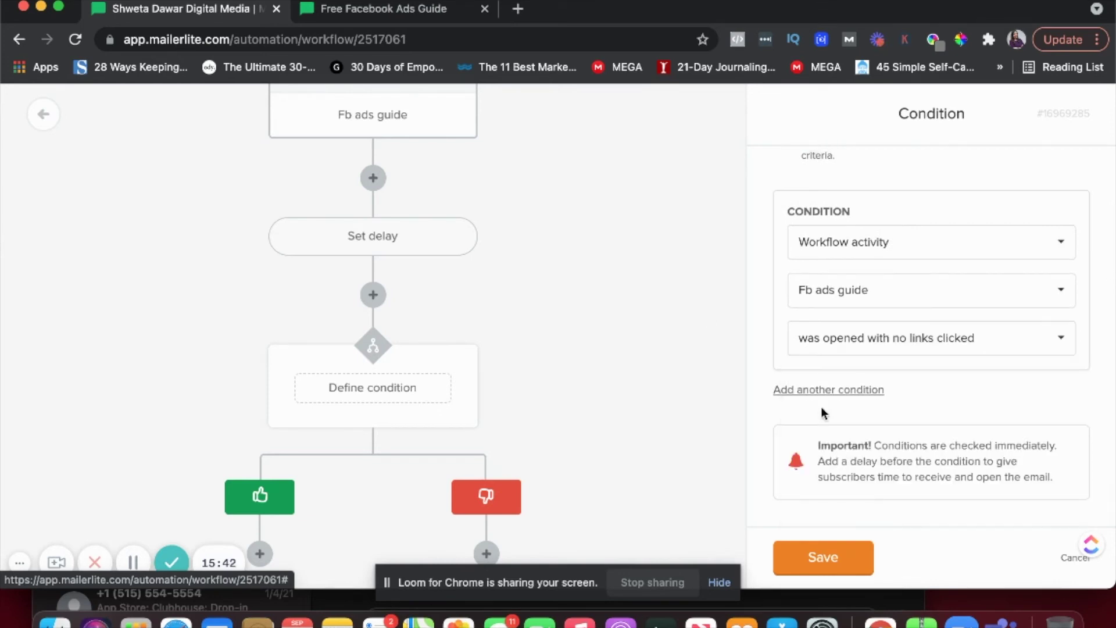
pyautogui.scroll(-1, 615, 296)
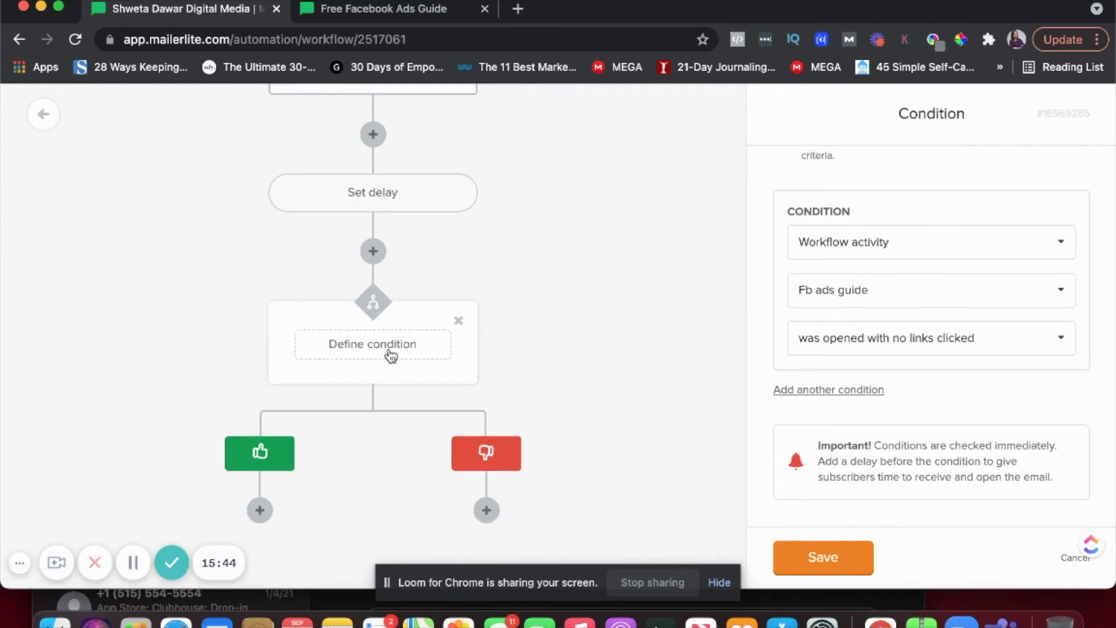
# Add an email step named 'test' with subject 'blaaaa' under the yes branch
pyautogui.click(259, 510)
pyautogui.click(133, 460)
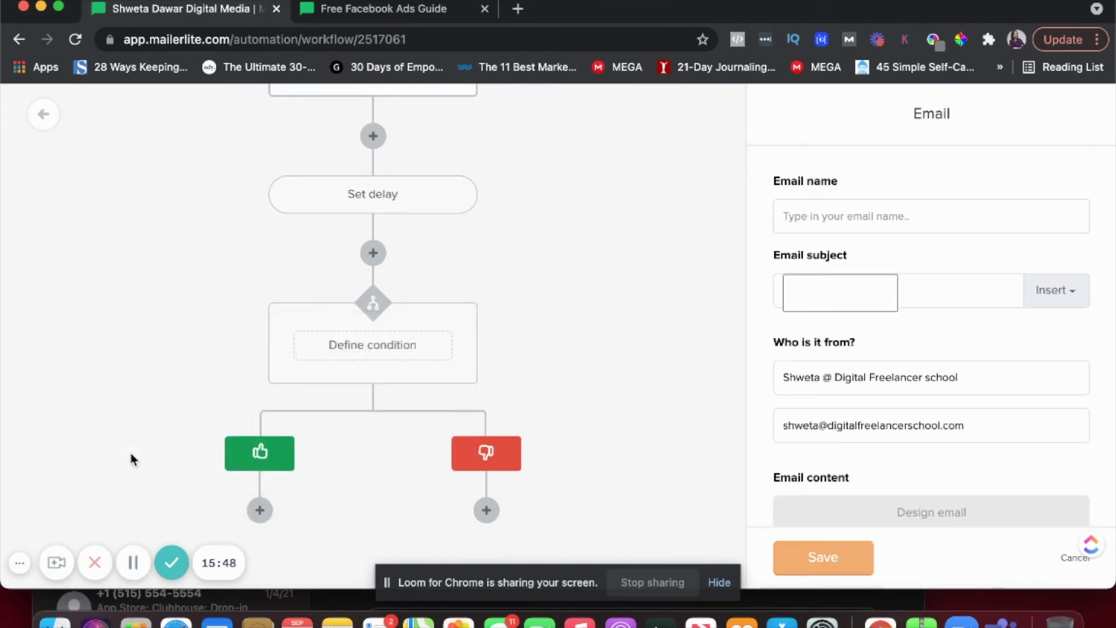
pyautogui.scroll(-2, 931, 361)
pyautogui.scroll(-3, 930, 362)
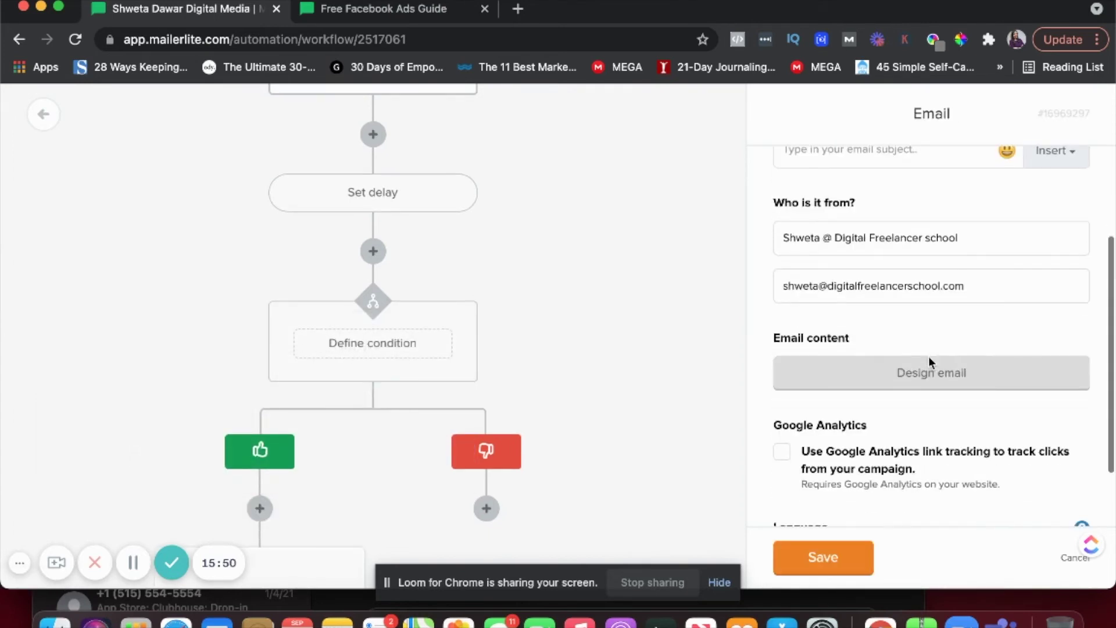
pyautogui.scroll(5, 930, 363)
pyautogui.click(829, 168)
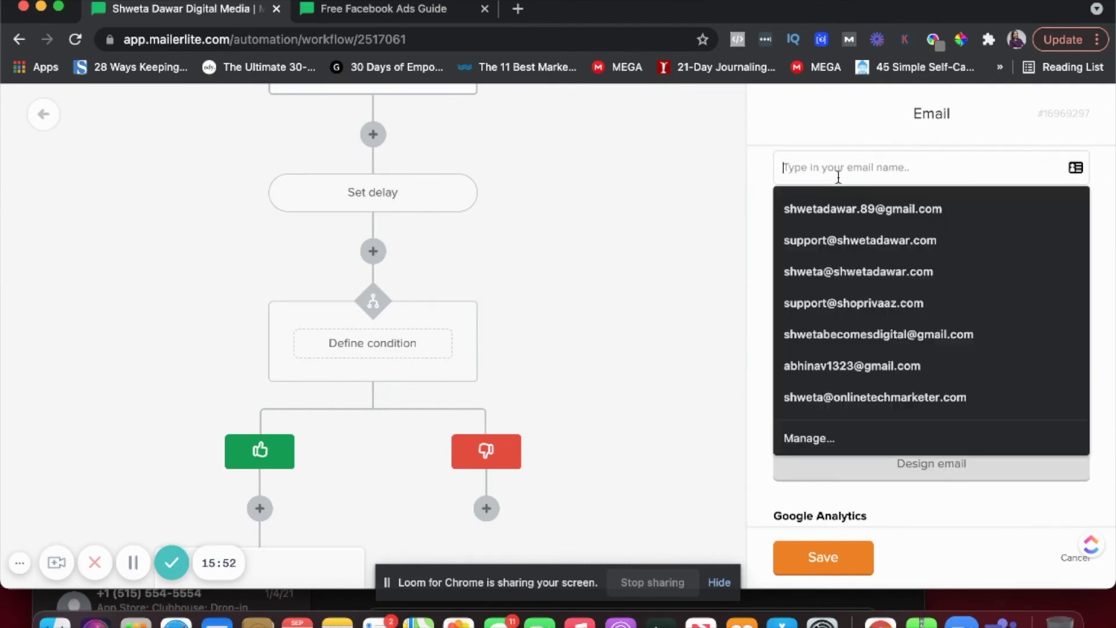
pyautogui.write('test')
pyautogui.click(792, 232)
pyautogui.write('blaaaa')
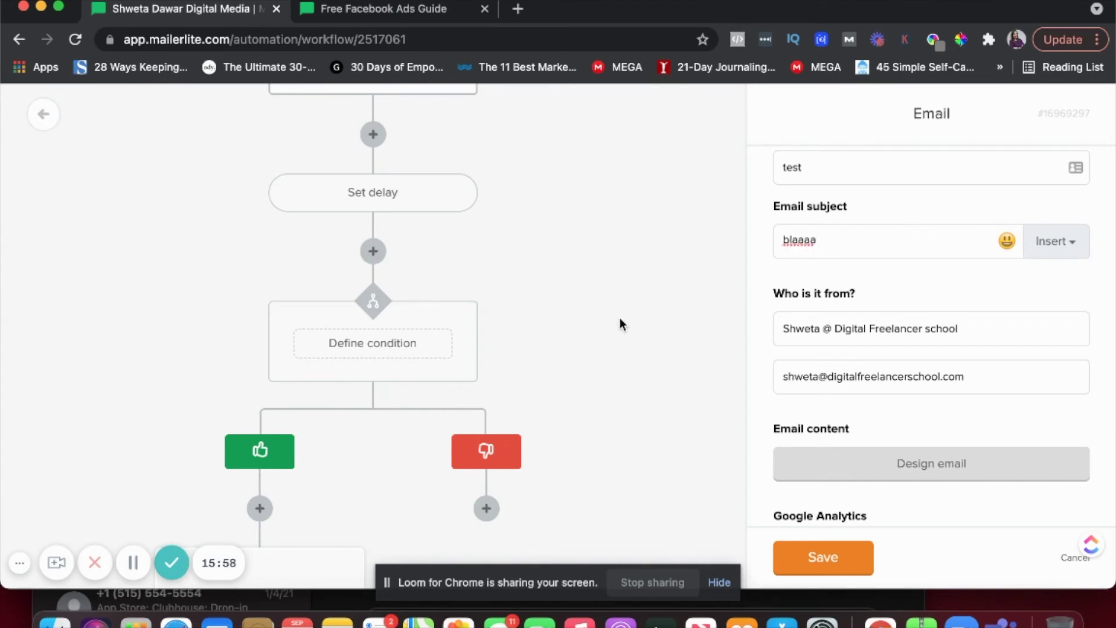
pyautogui.scroll(-3, 620, 319)
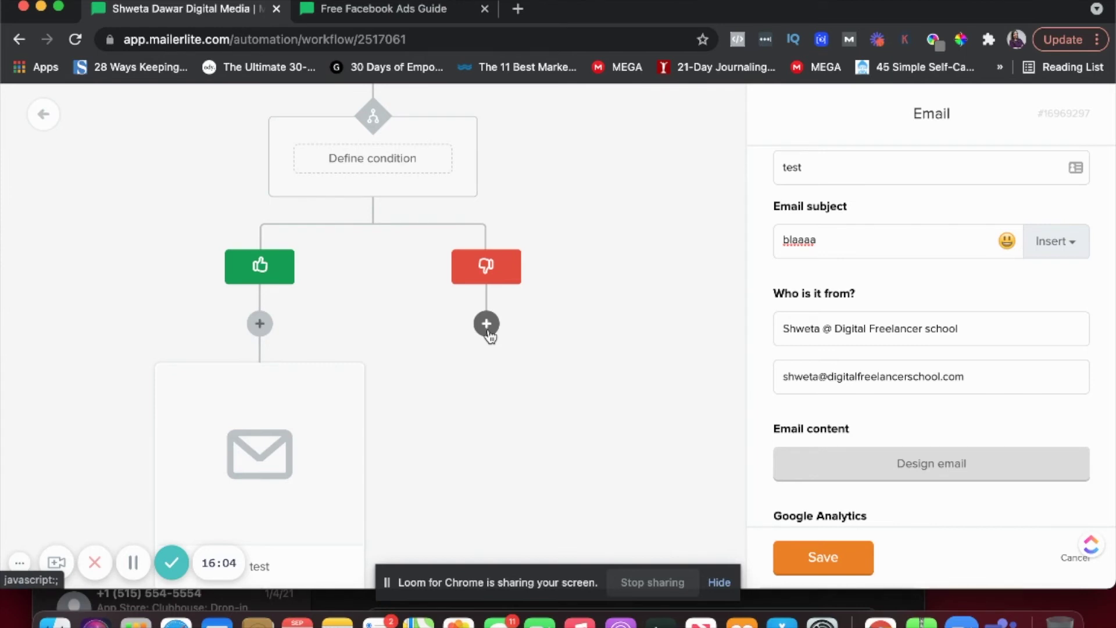
# Try adding an action under the no branch, then delete the unfinished action step
pyautogui.click(489, 331)
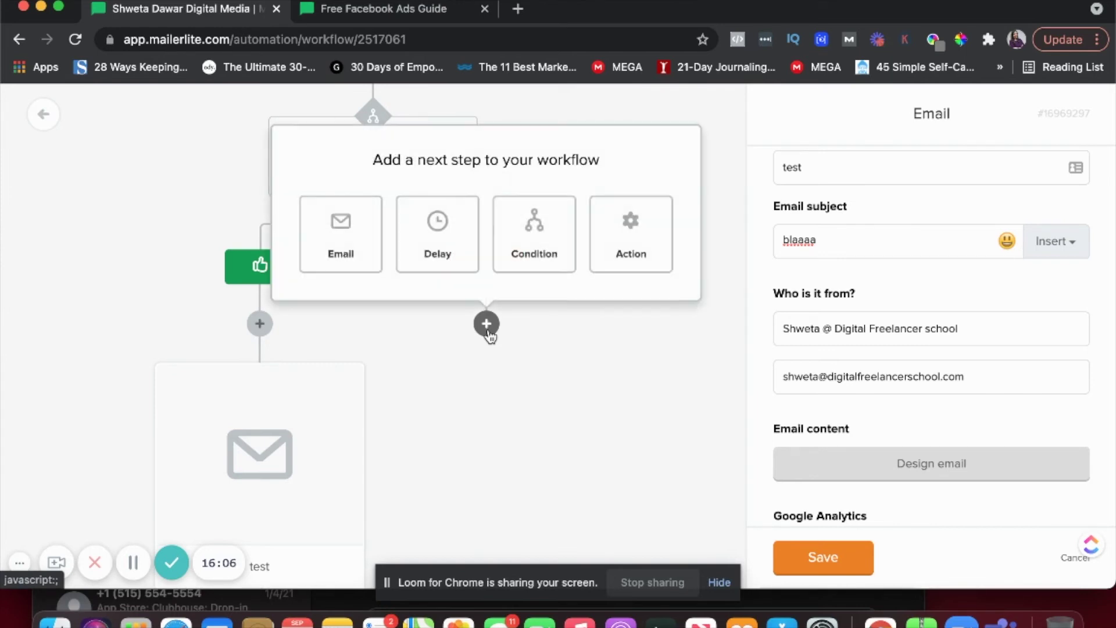
pyautogui.click(617, 269)
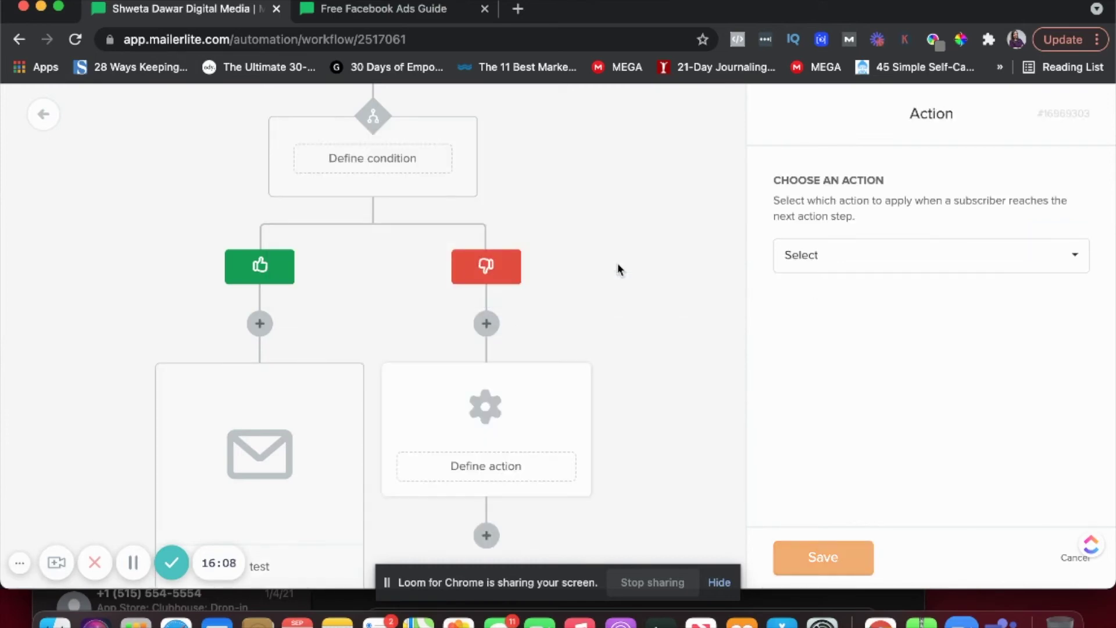
pyautogui.click(905, 255)
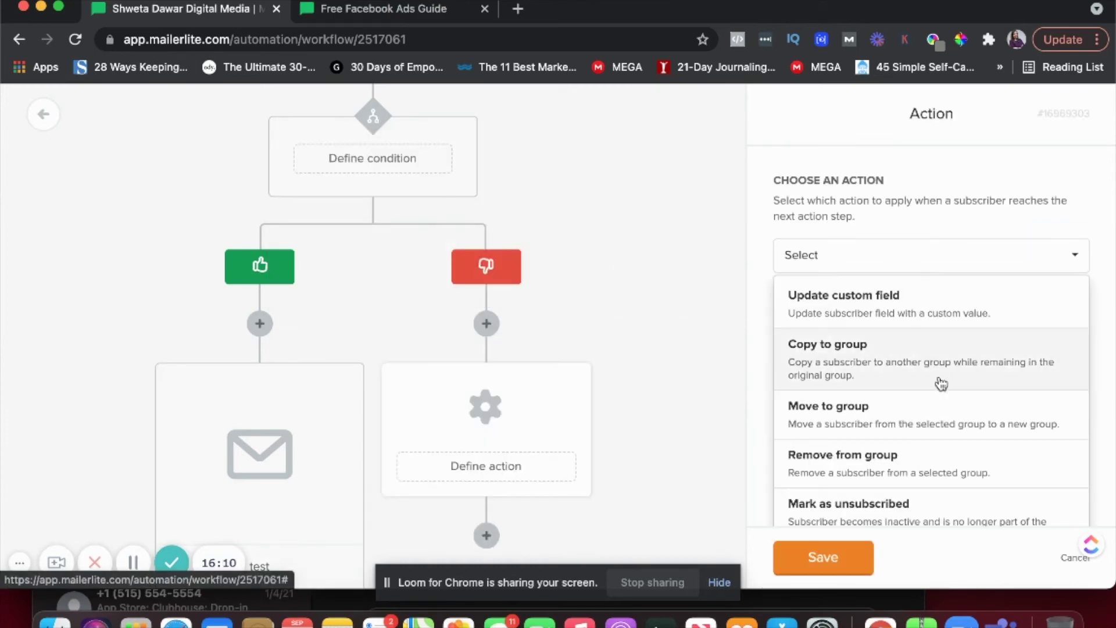
pyautogui.scroll(-2, 918, 387)
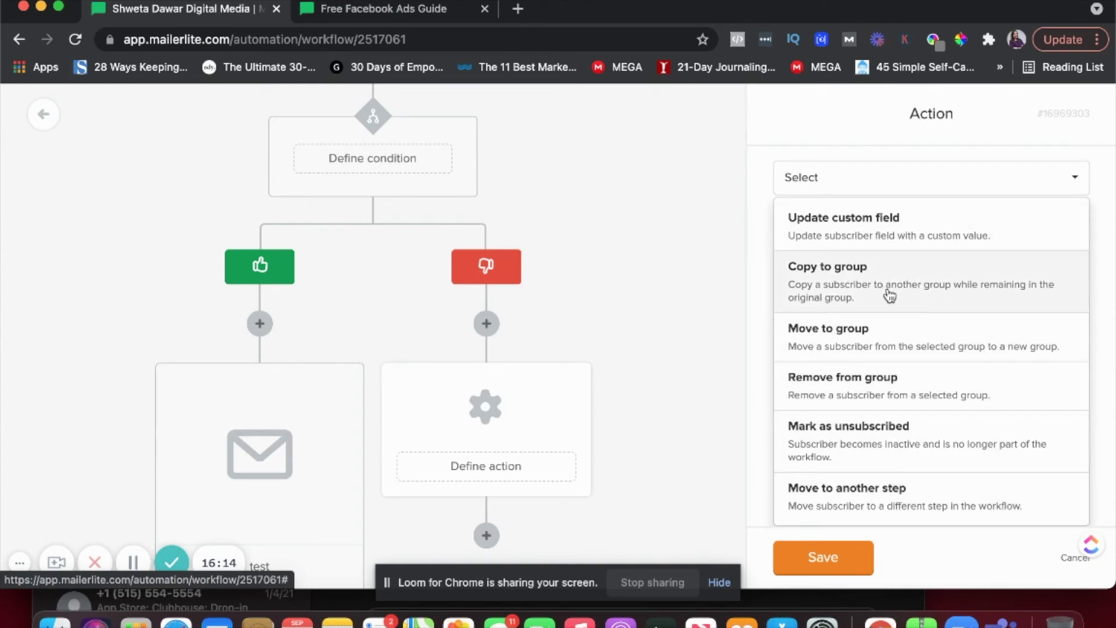
pyautogui.click(667, 332)
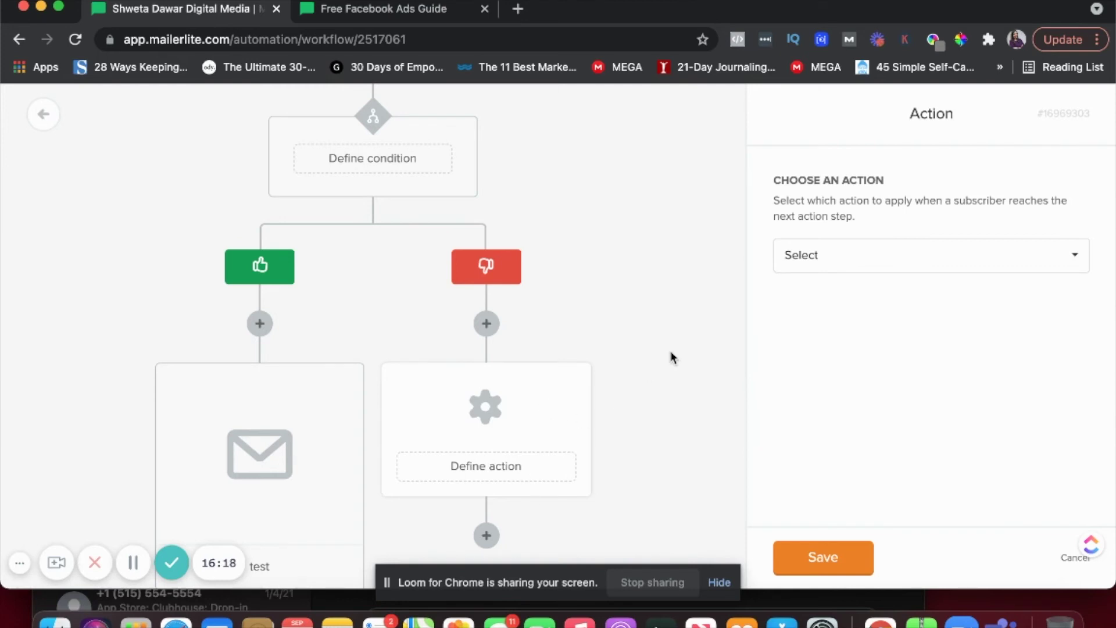
pyautogui.click(573, 385)
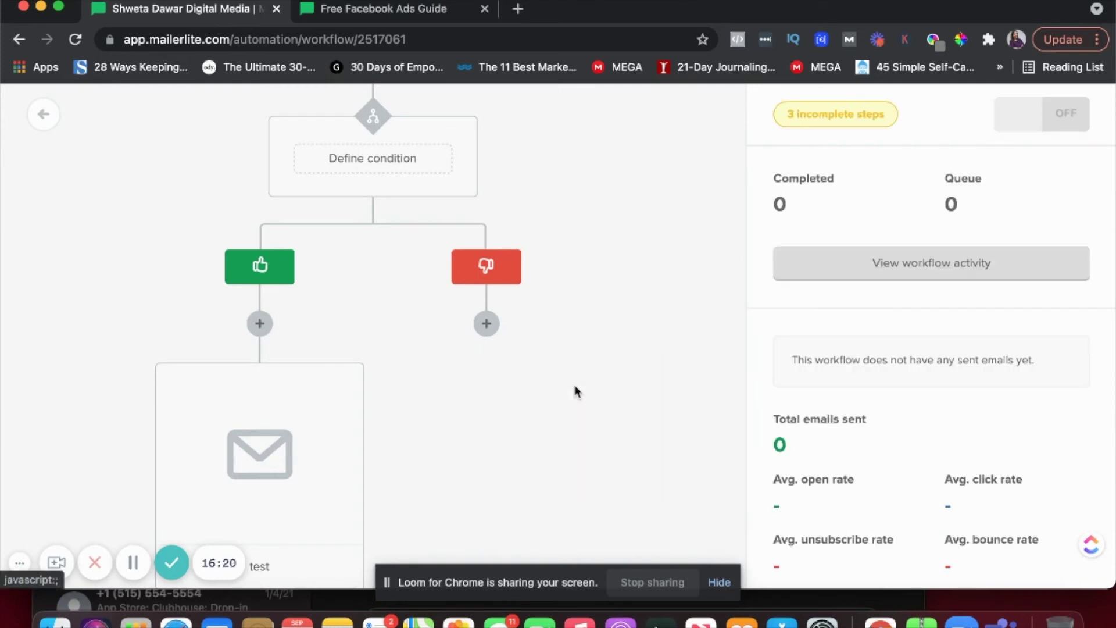
# Dismiss the no-branch step choices and review the workflow's three incomplete steps
pyautogui.click(489, 333)
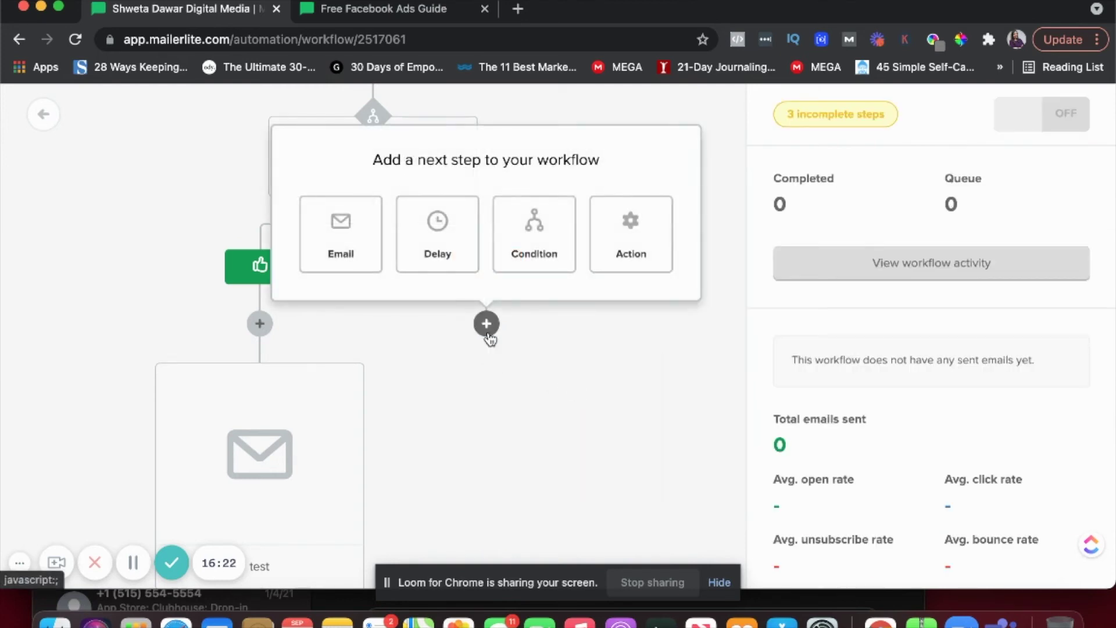
pyautogui.click(580, 408)
pyautogui.scroll(8, 580, 408)
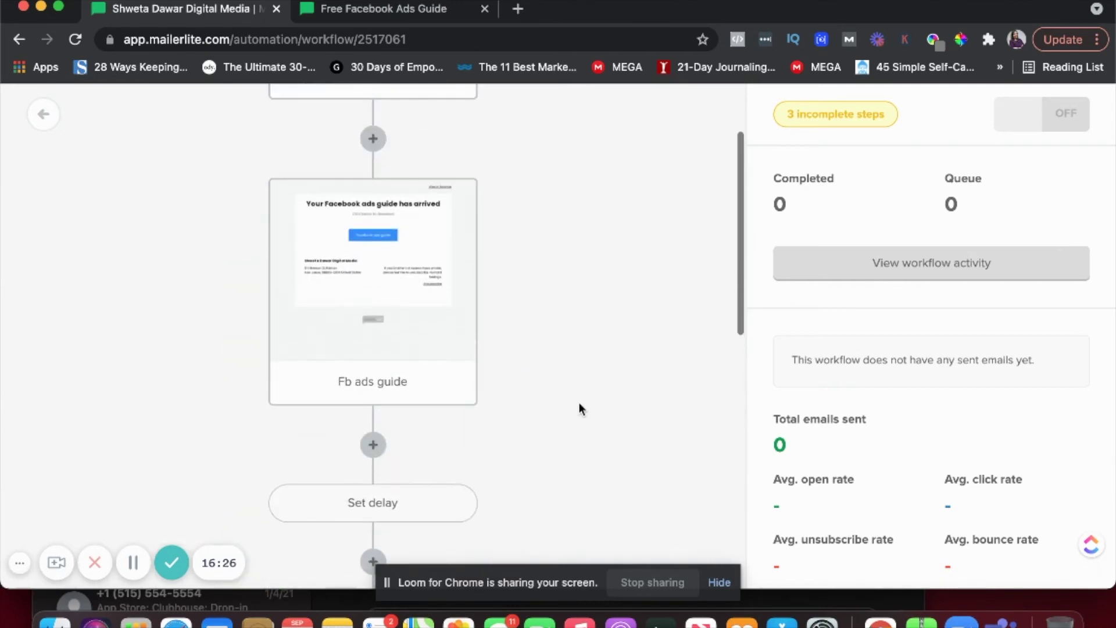
pyautogui.scroll(2, 562, 353)
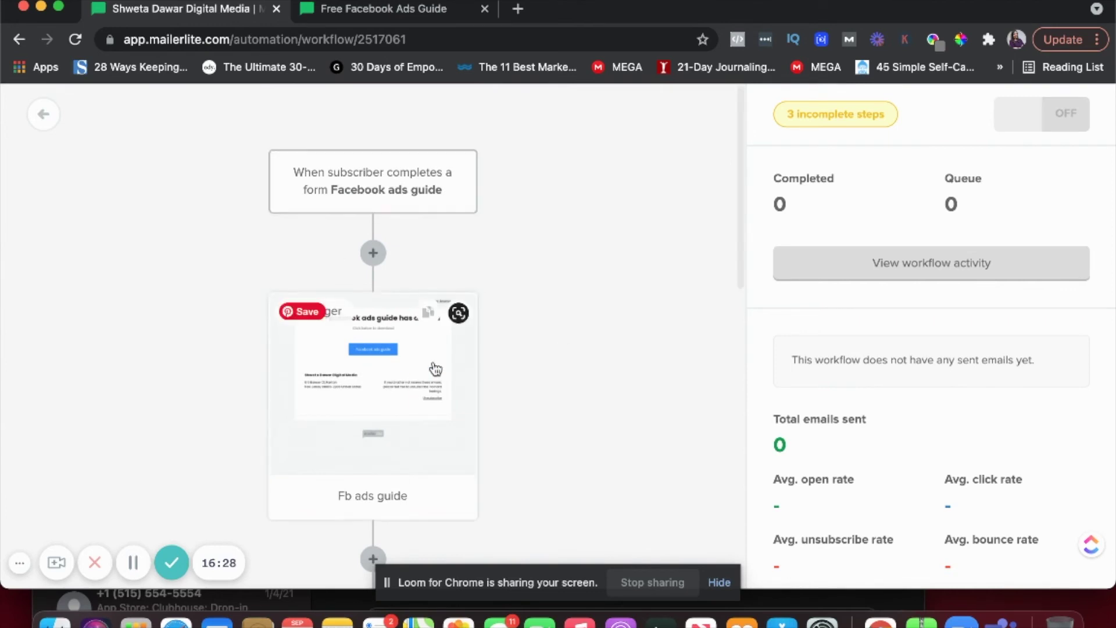
pyautogui.scroll(-2, 431, 359)
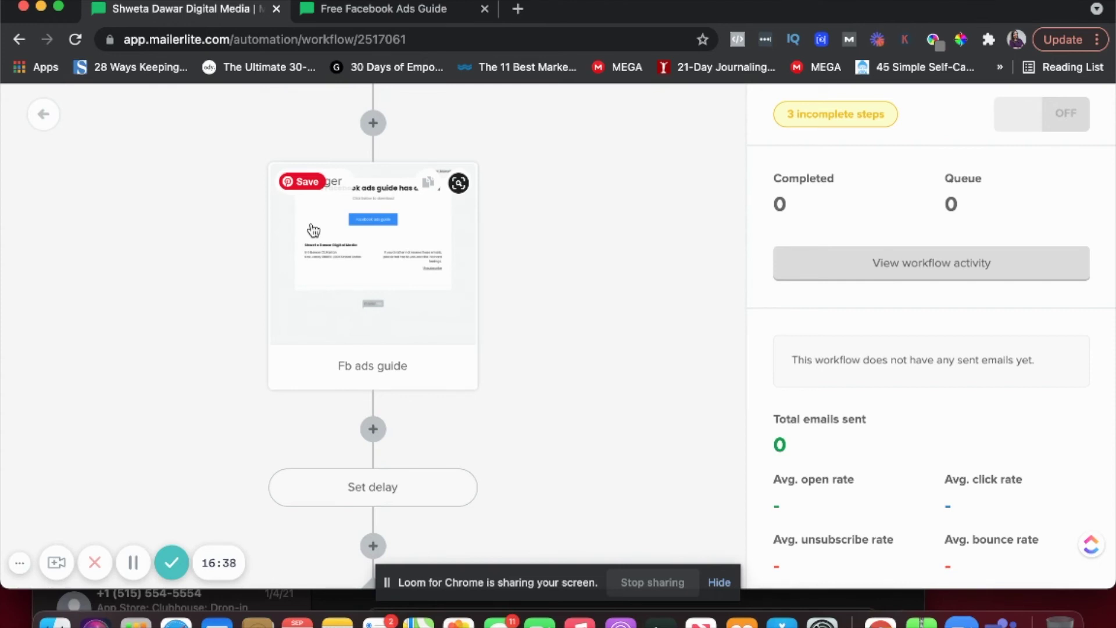
pyautogui.scroll(3, 313, 231)
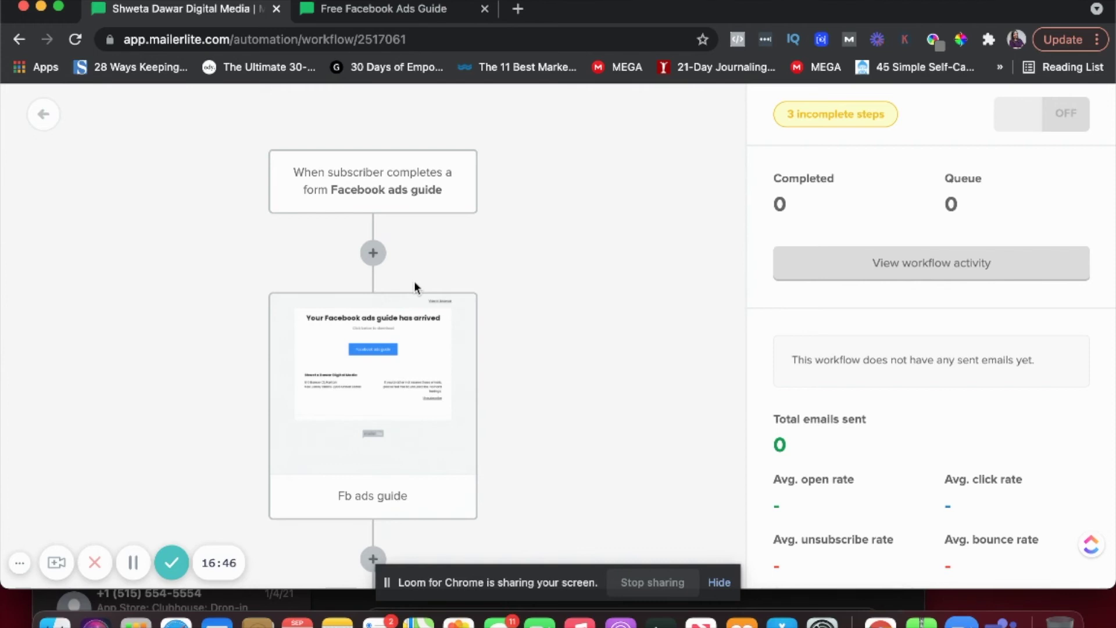
pyautogui.scroll(-10, 414, 280)
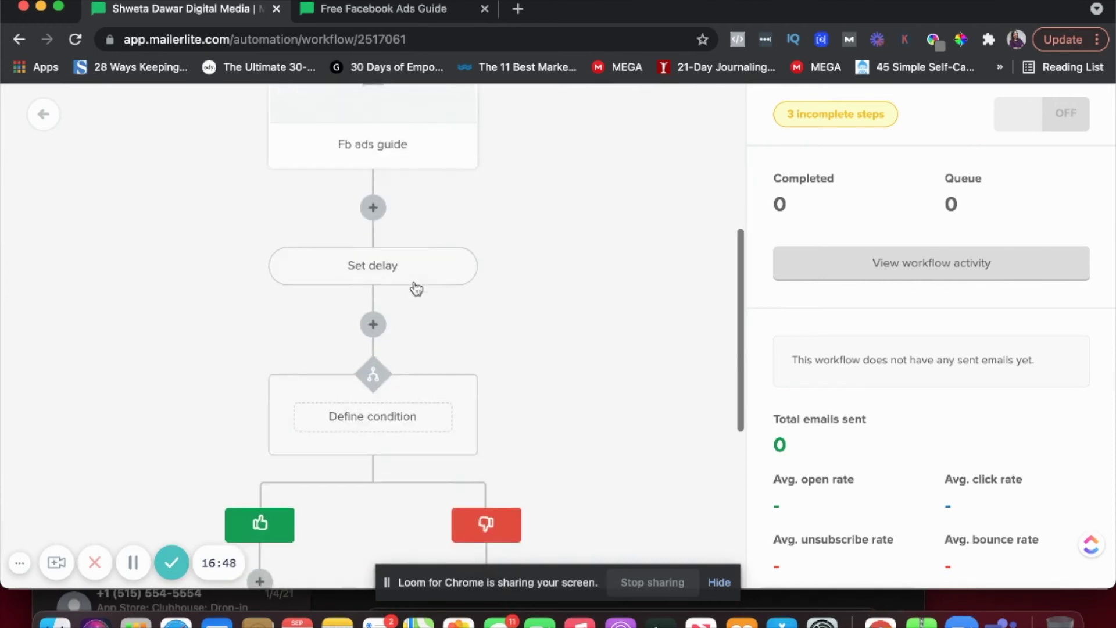
pyautogui.scroll(-2, 419, 509)
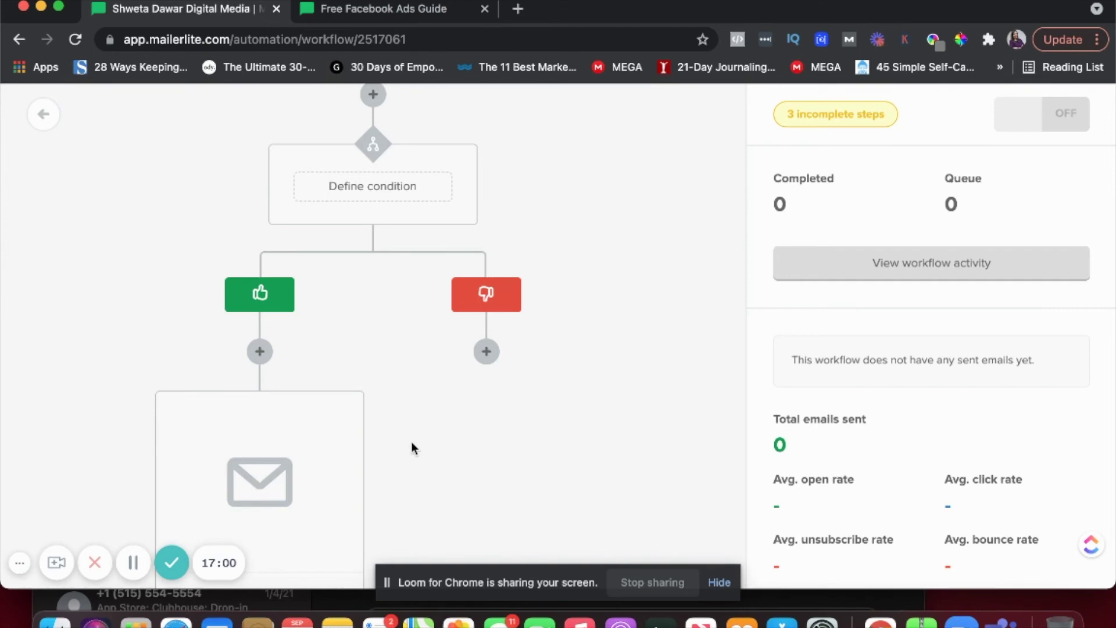
pyautogui.scroll(10, 411, 445)
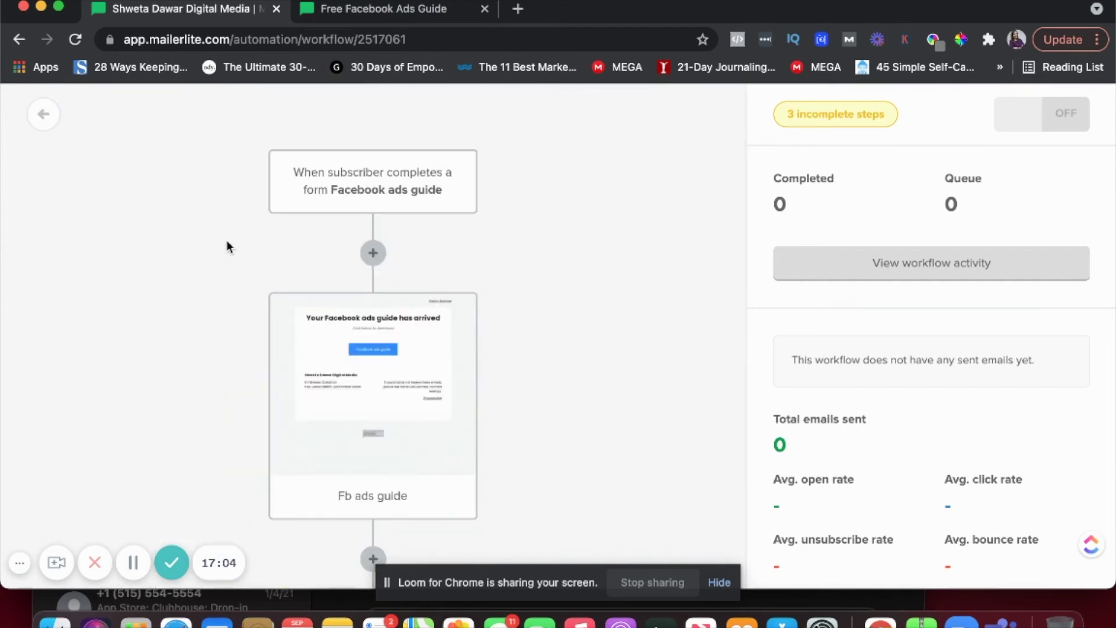
# Go from the automations list to the Subscribers Groups page
pyautogui.click(59, 119)
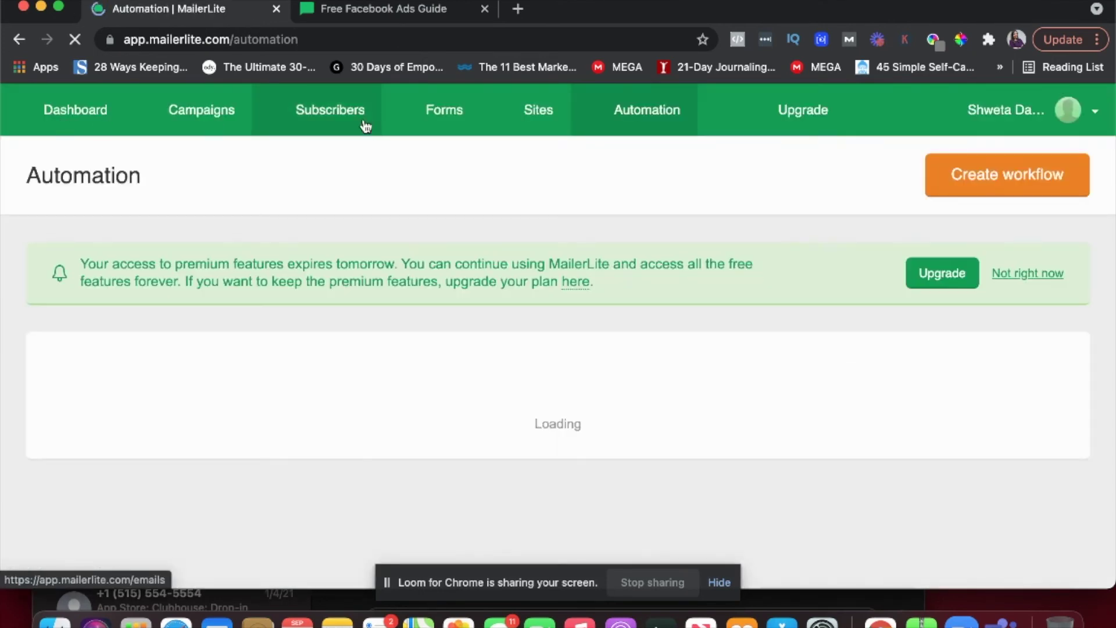
pyautogui.click(355, 126)
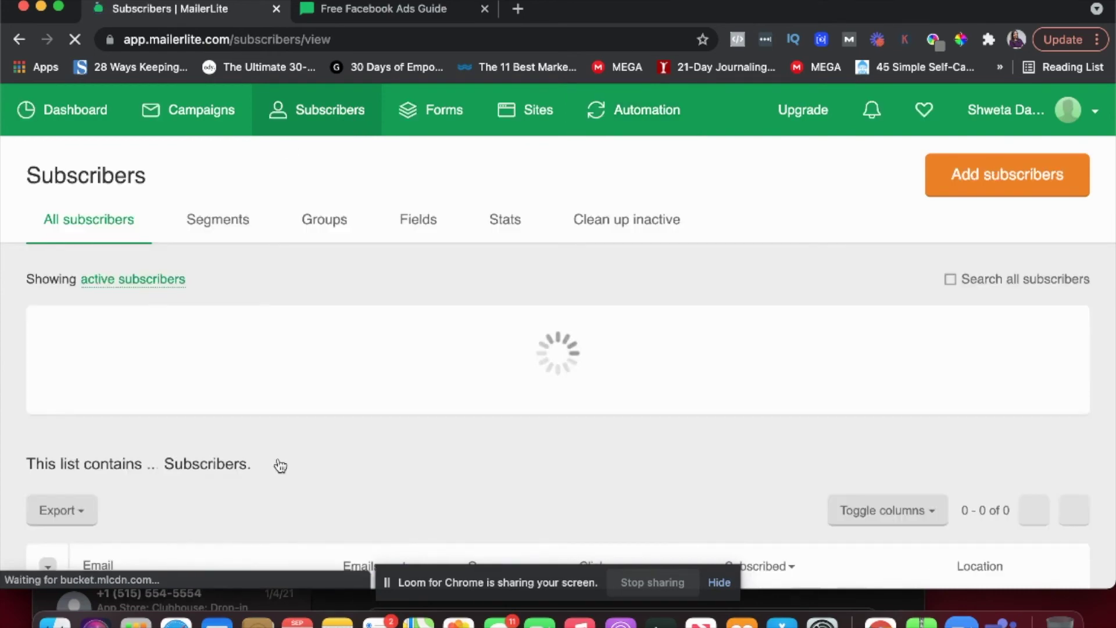
pyautogui.click(330, 221)
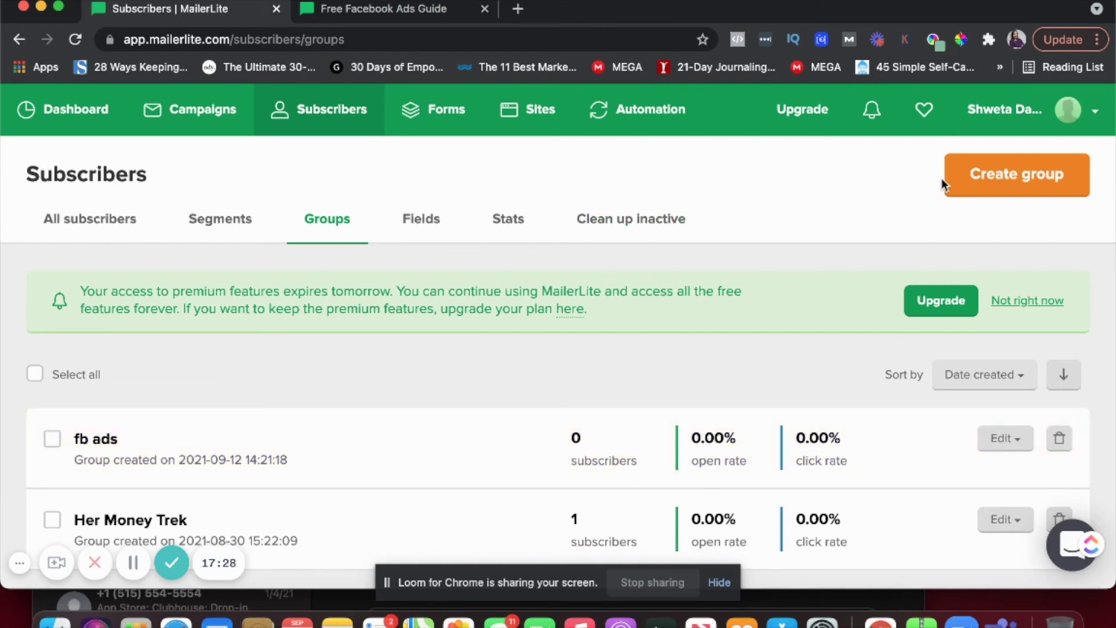
# Create a subscriber group named 'freelancing', then go to Campaigns
pyautogui.click(1010, 174)
pyautogui.click(390, 207)
pyautogui.write('freelan')
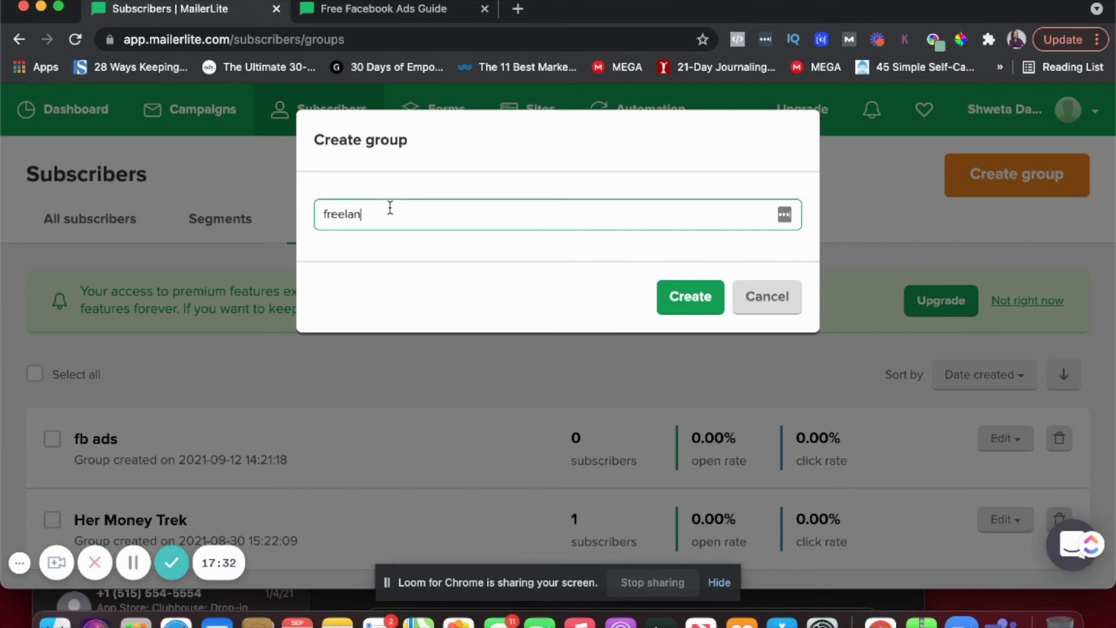
pyautogui.write('cing')
pyautogui.click(687, 301)
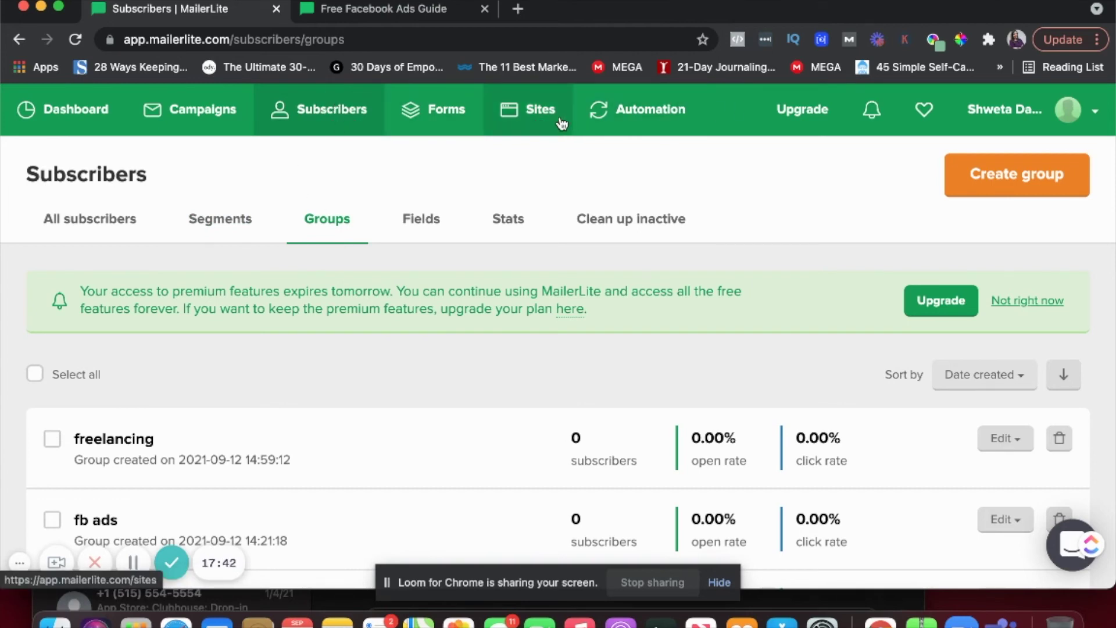
pyautogui.click(208, 115)
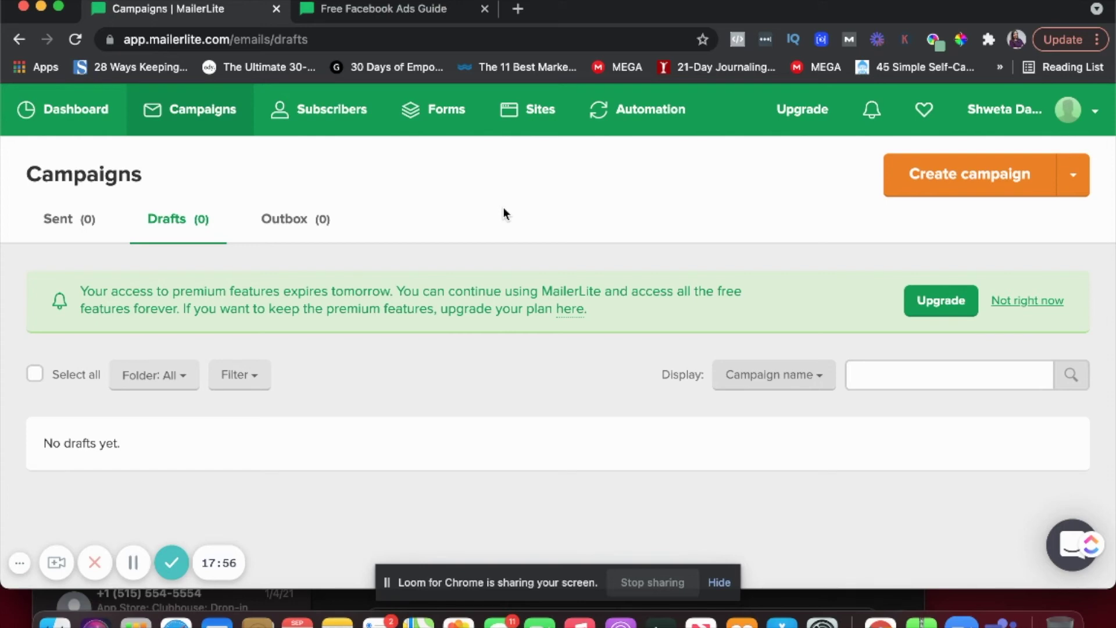
# Create campaign 'new fb ads tips' with subject 'Some new tips that the gurus aren't sharing'
pyautogui.click(998, 179)
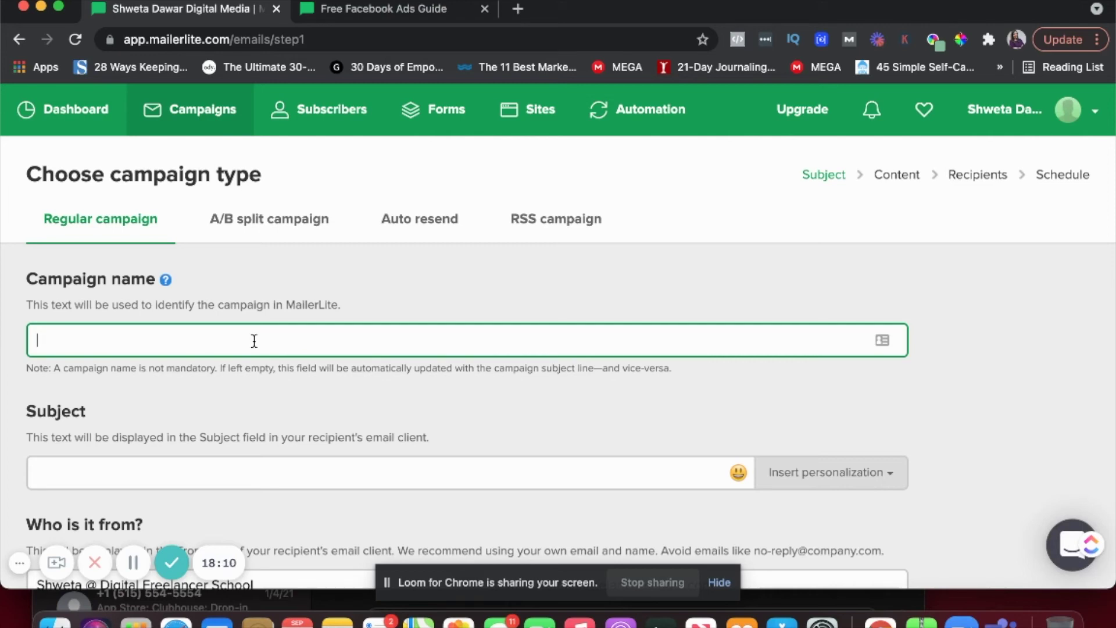
pyautogui.write('new fb ads tips')
pyautogui.scroll(-2, 254, 340)
pyautogui.click(283, 376)
pyautogui.write('Some')
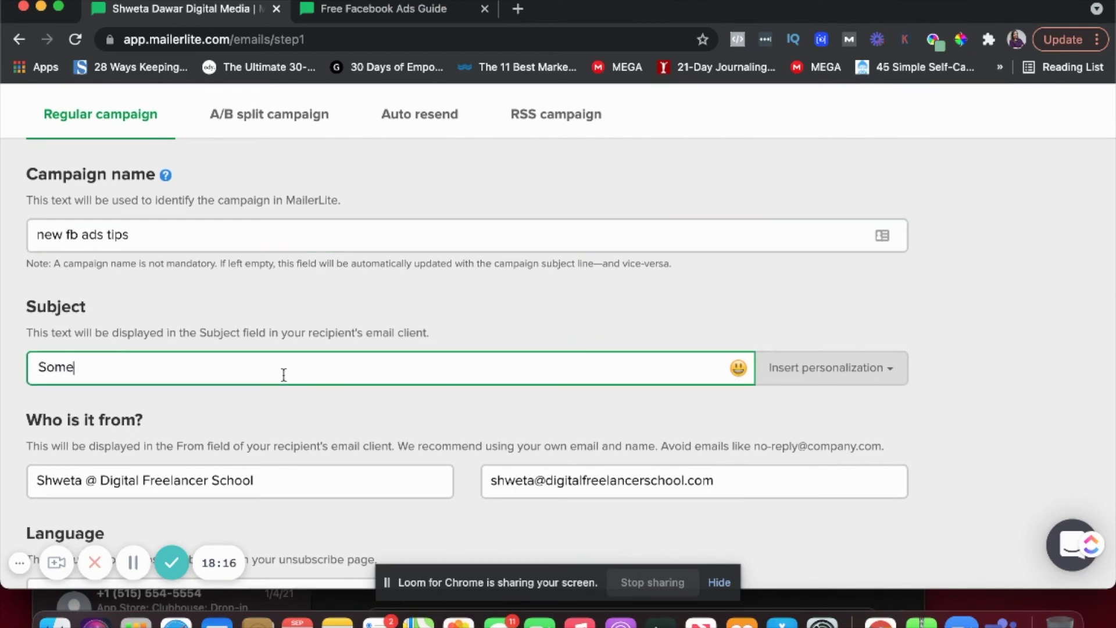
pyautogui.write(' new tips that th')
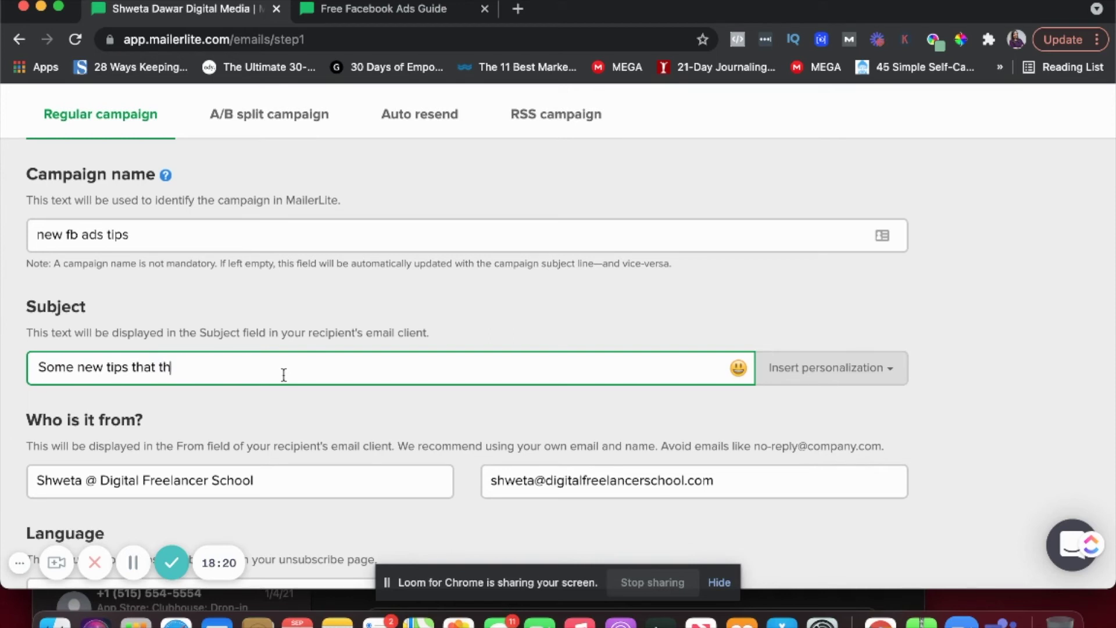
pyautogui.write("e gurus aren't")
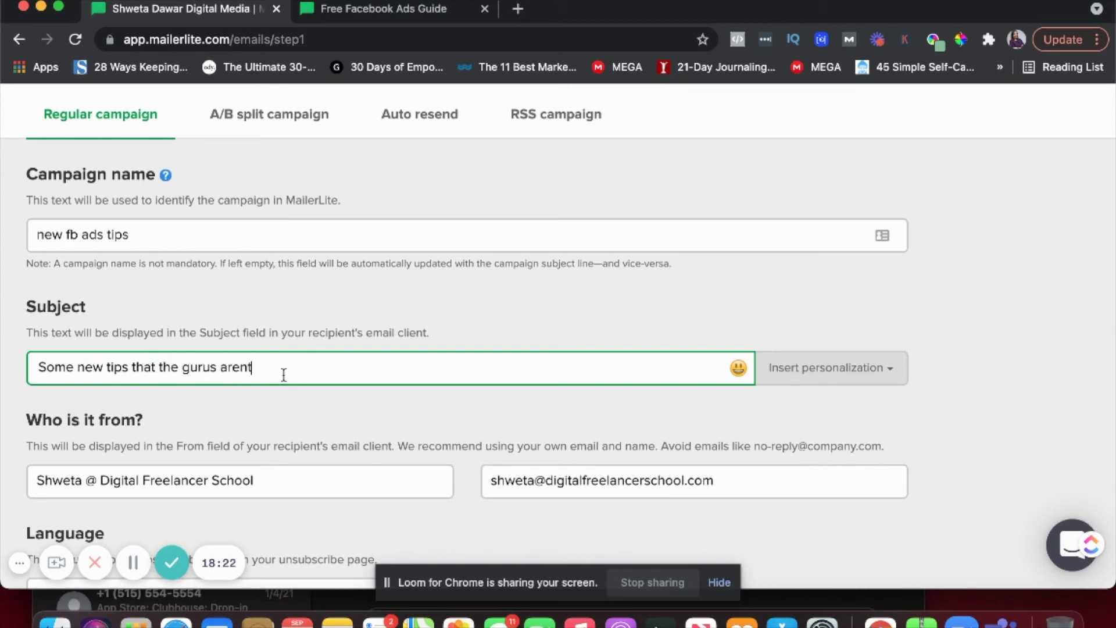
pyautogui.write(' sharing')
pyautogui.scroll(-3, 284, 372)
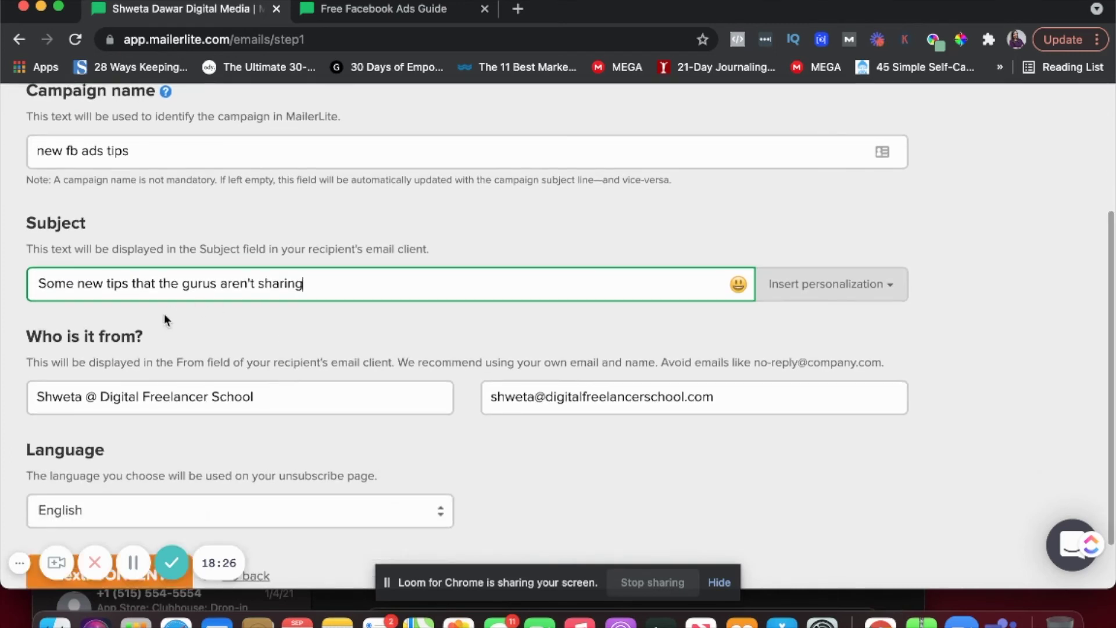
pyautogui.scroll(-2, 177, 427)
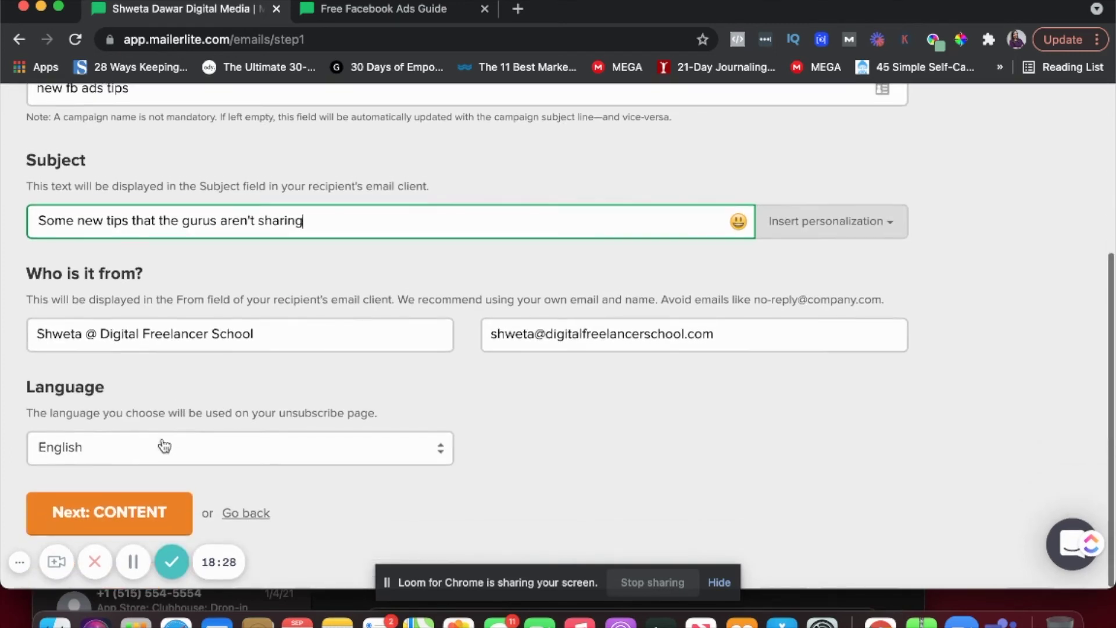
pyautogui.click(112, 519)
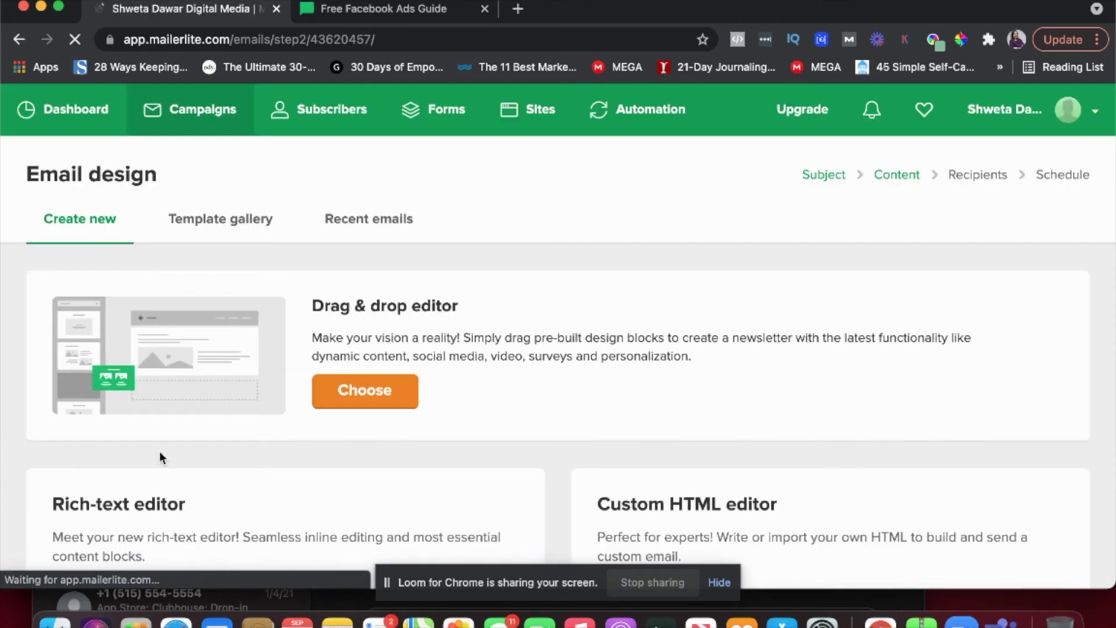
# Browse the template gallery and recent emails, then build the campaign email in the Drag & drop editor
pyautogui.click(250, 235)
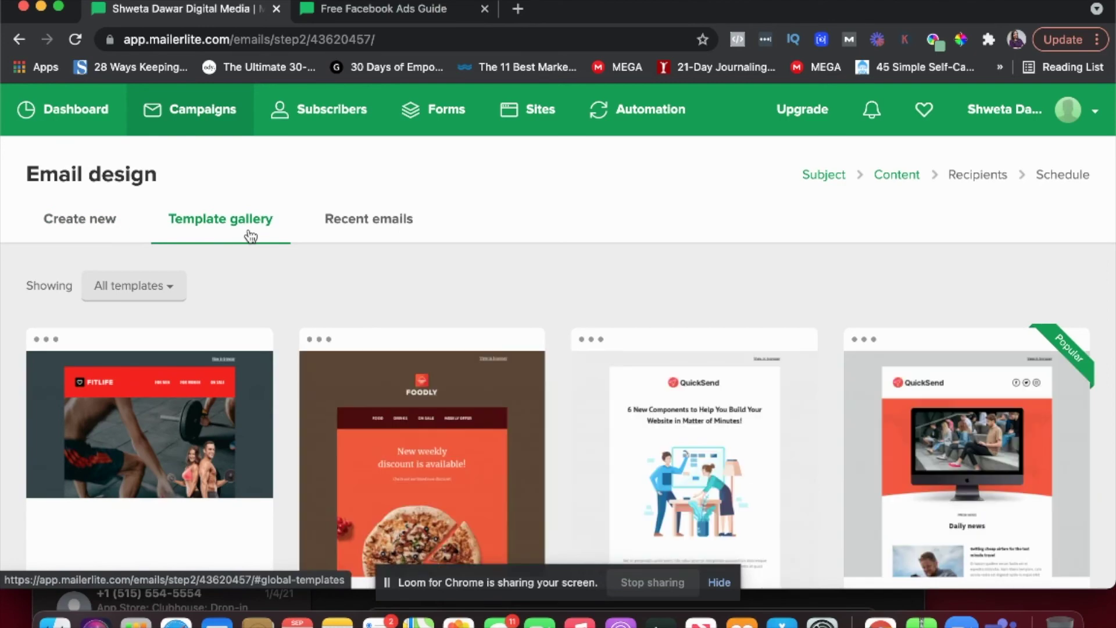
pyautogui.scroll(-4, 524, 291)
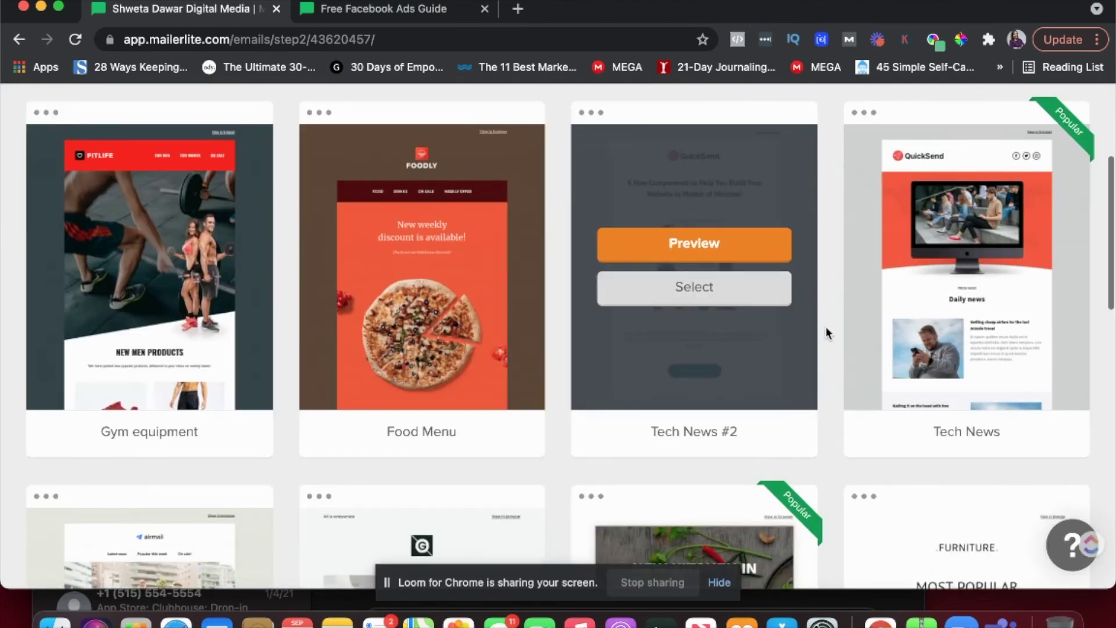
pyautogui.scroll(-4, 829, 333)
pyautogui.scroll(8, 828, 333)
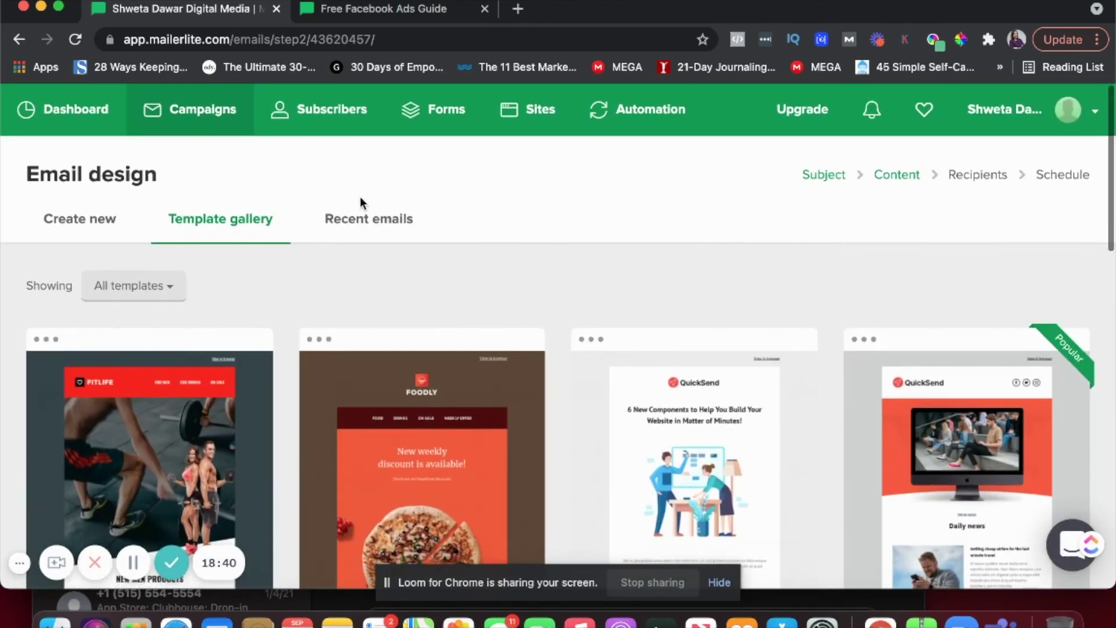
pyautogui.click(349, 220)
pyautogui.click(83, 224)
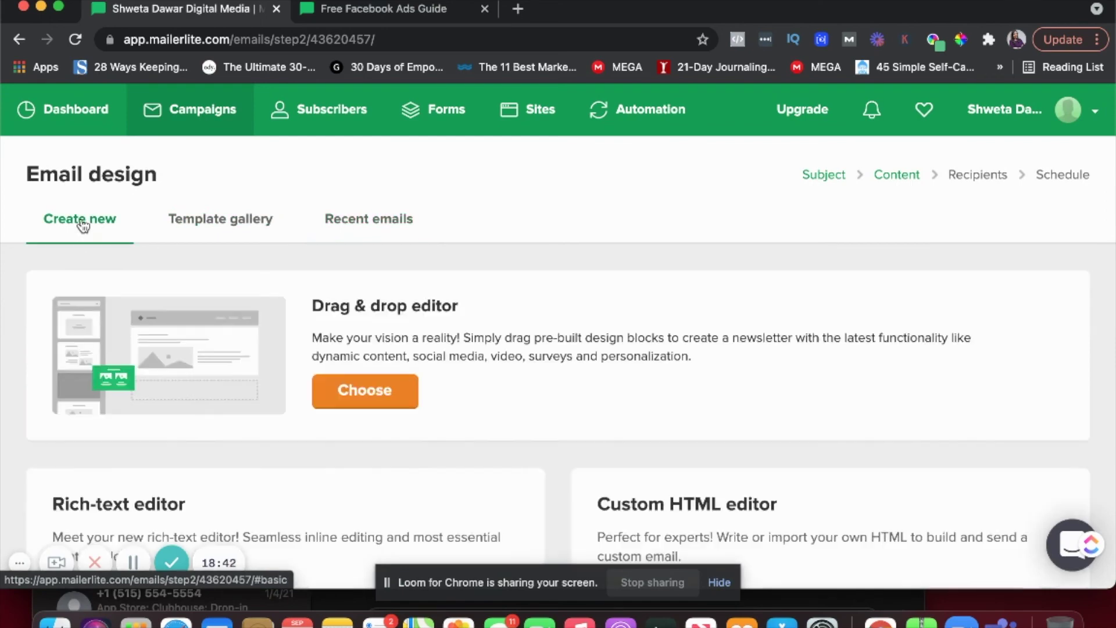
pyautogui.scroll(-3, 362, 395)
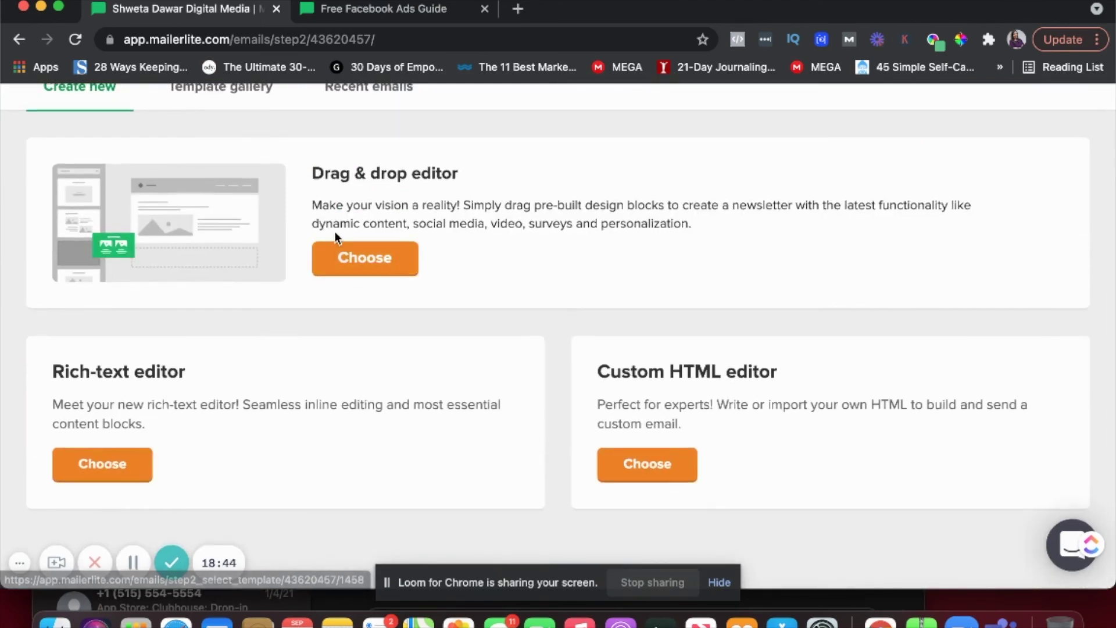
pyautogui.click(361, 262)
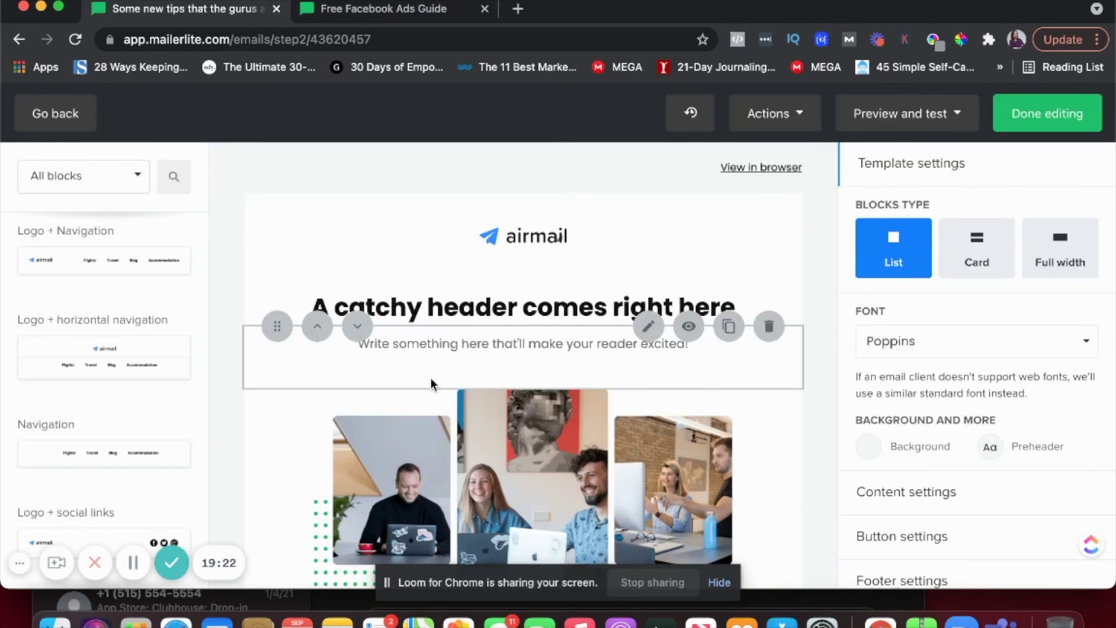
# Replace the airmail logo block with a logo and horizontal navigation block, then save it
pyautogui.scroll(-7, 472, 247)
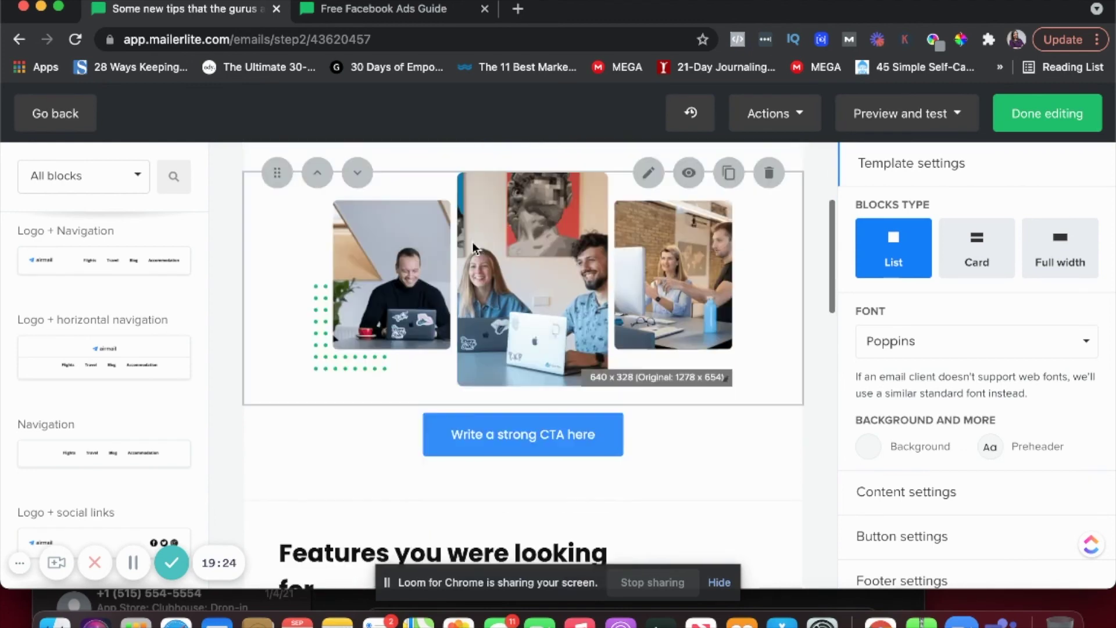
pyautogui.scroll(-11, 473, 249)
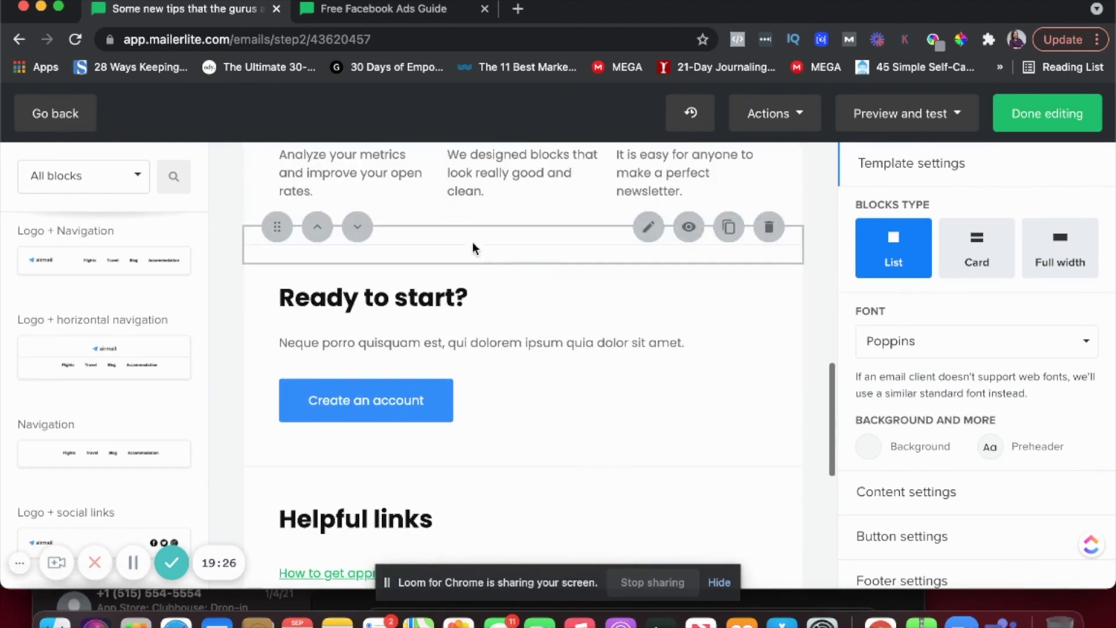
pyautogui.scroll(-3, 472, 246)
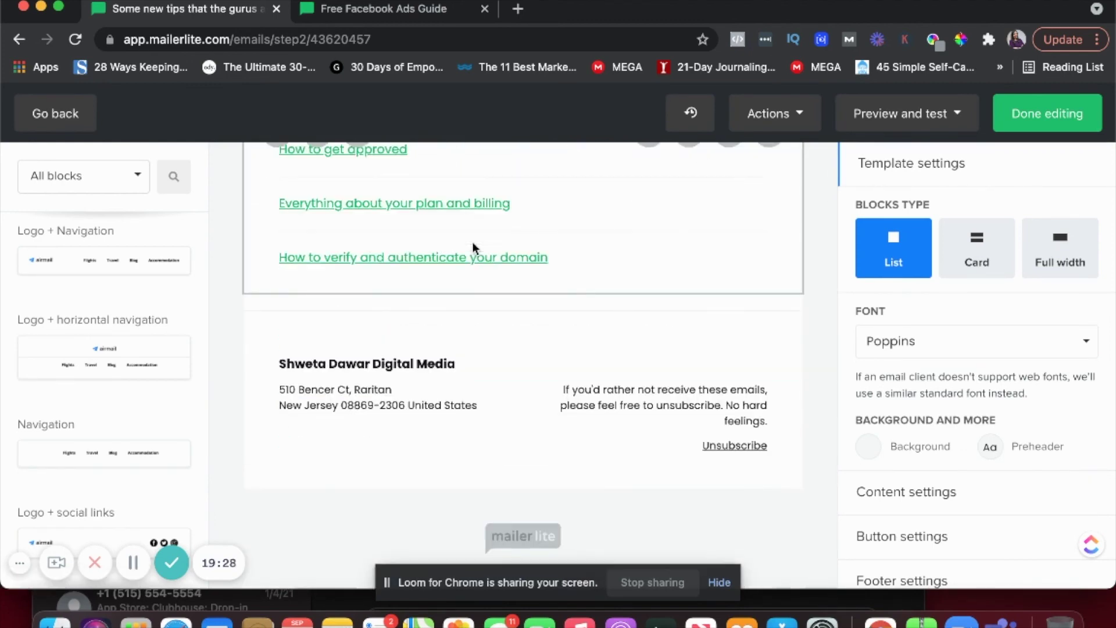
pyautogui.scroll(20, 472, 246)
pyautogui.scroll(2, 472, 242)
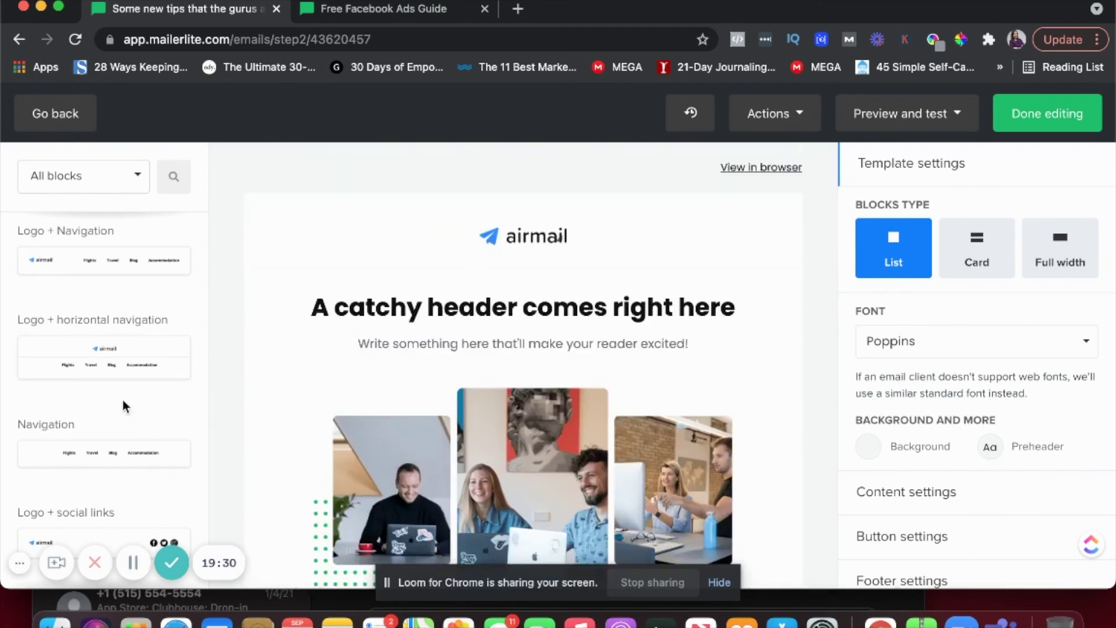
pyautogui.moveTo(521, 221)
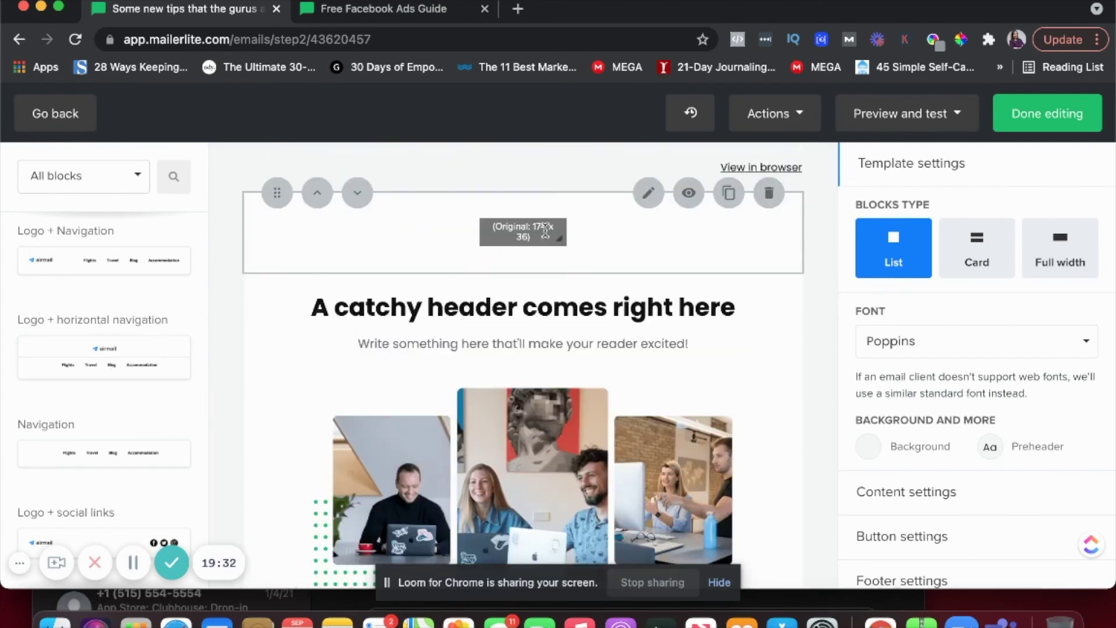
pyautogui.click(774, 200)
pyautogui.moveTo(120, 356); pyautogui.dragTo(524, 194)
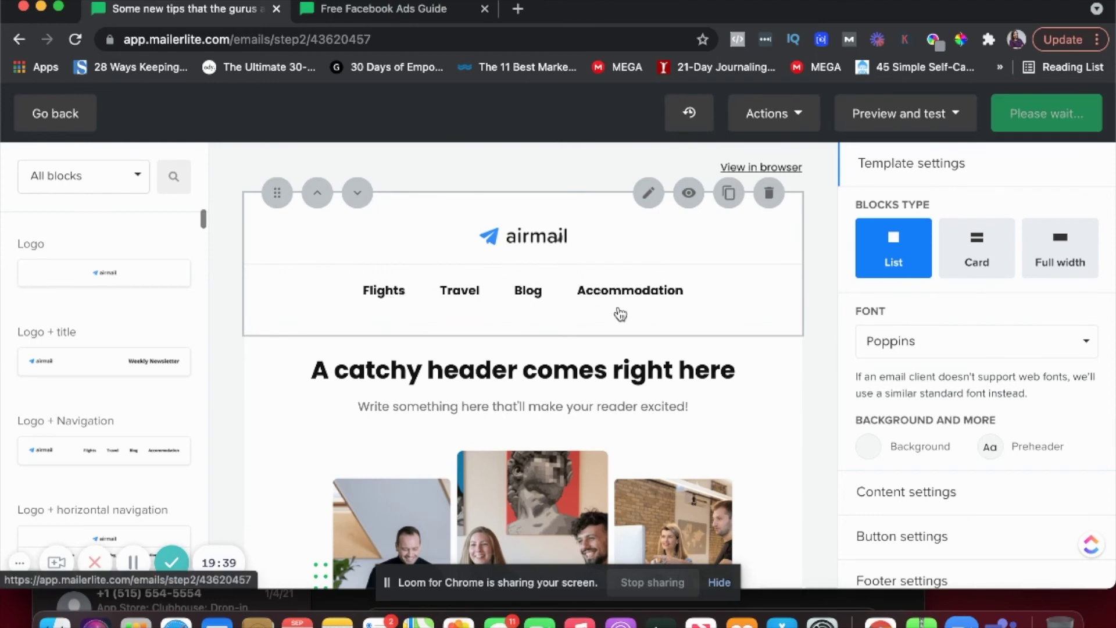
pyautogui.scroll(-3, 649, 509)
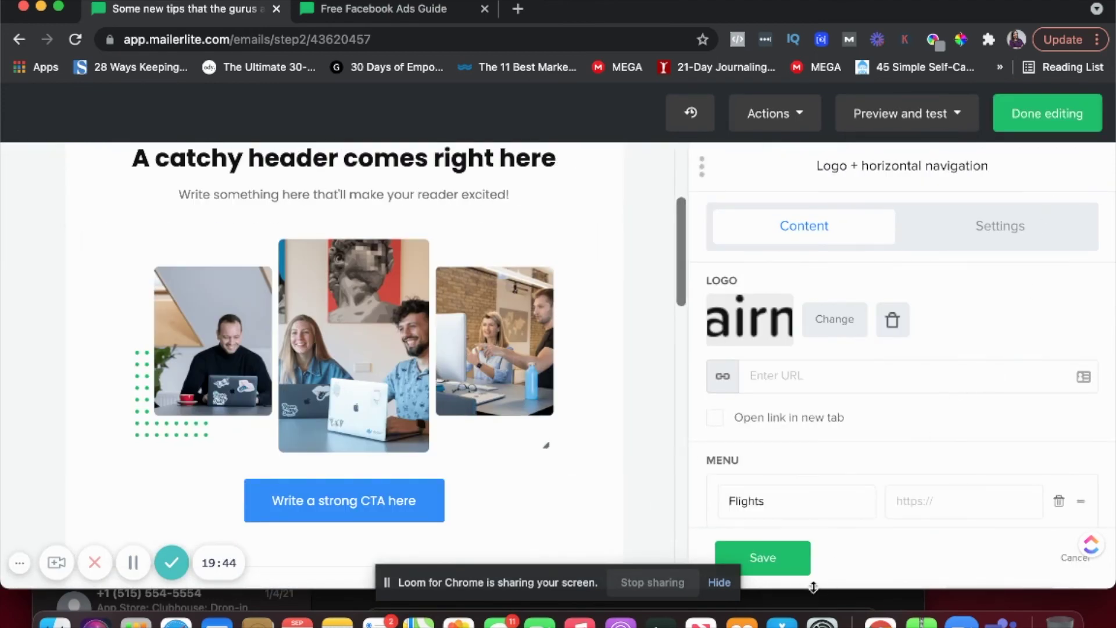
pyautogui.click(797, 561)
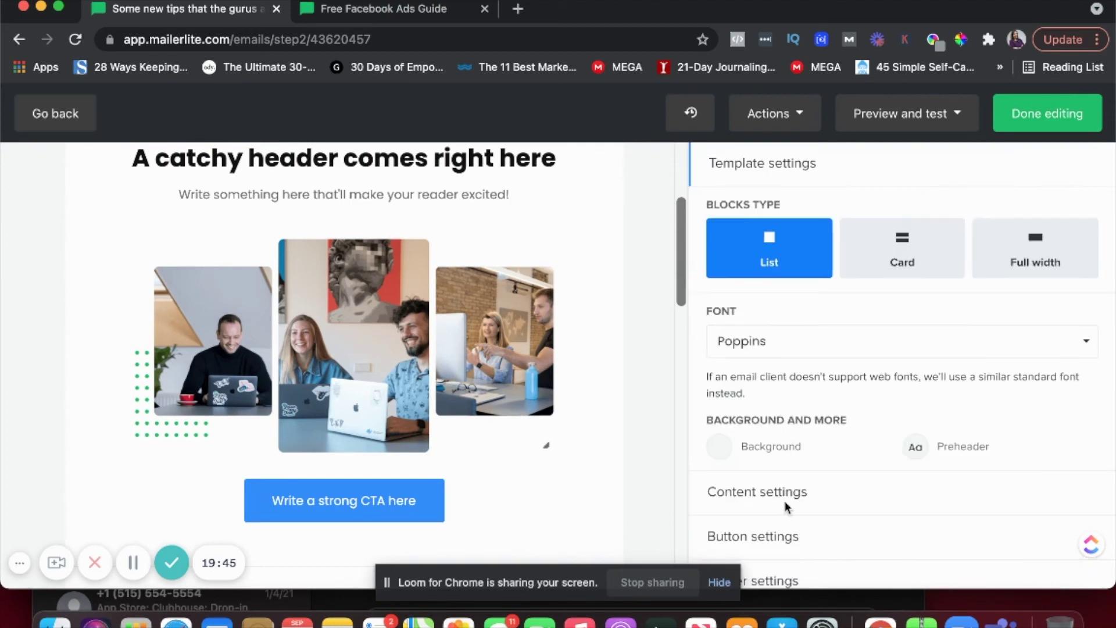
# Finish editing the email design to reach the Recipients step
pyautogui.scroll(-10, 629, 376)
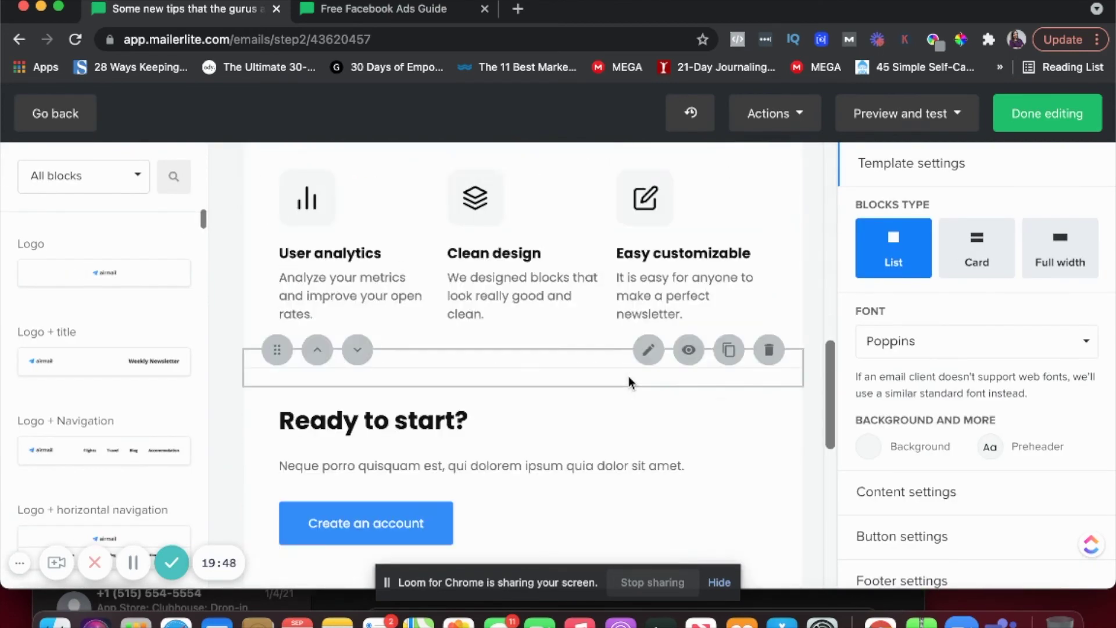
pyautogui.scroll(15, 629, 381)
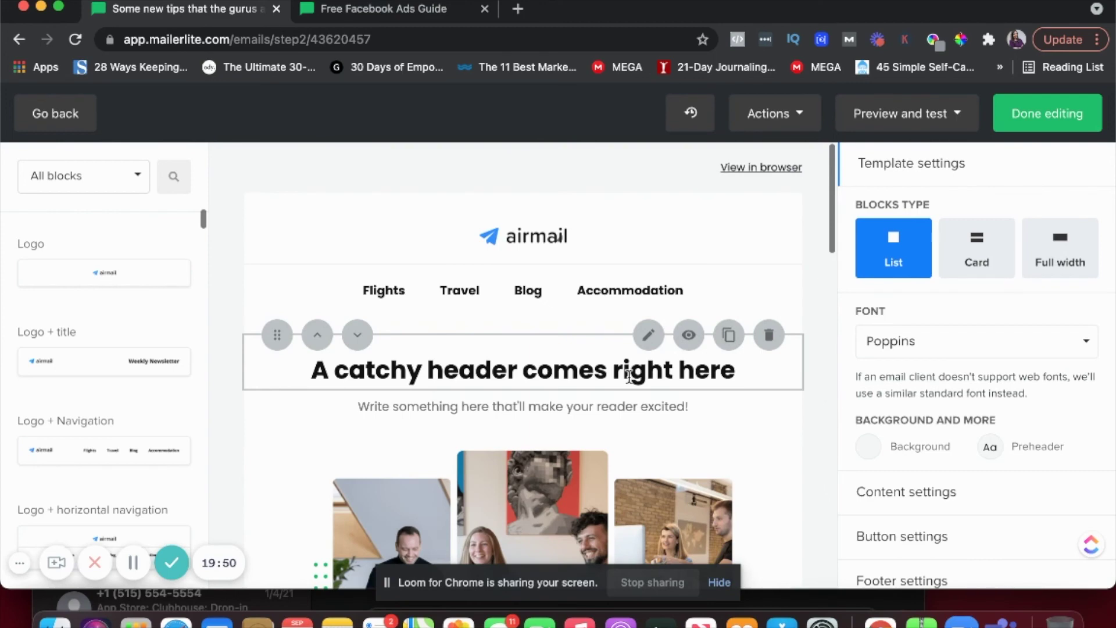
pyautogui.click(1047, 116)
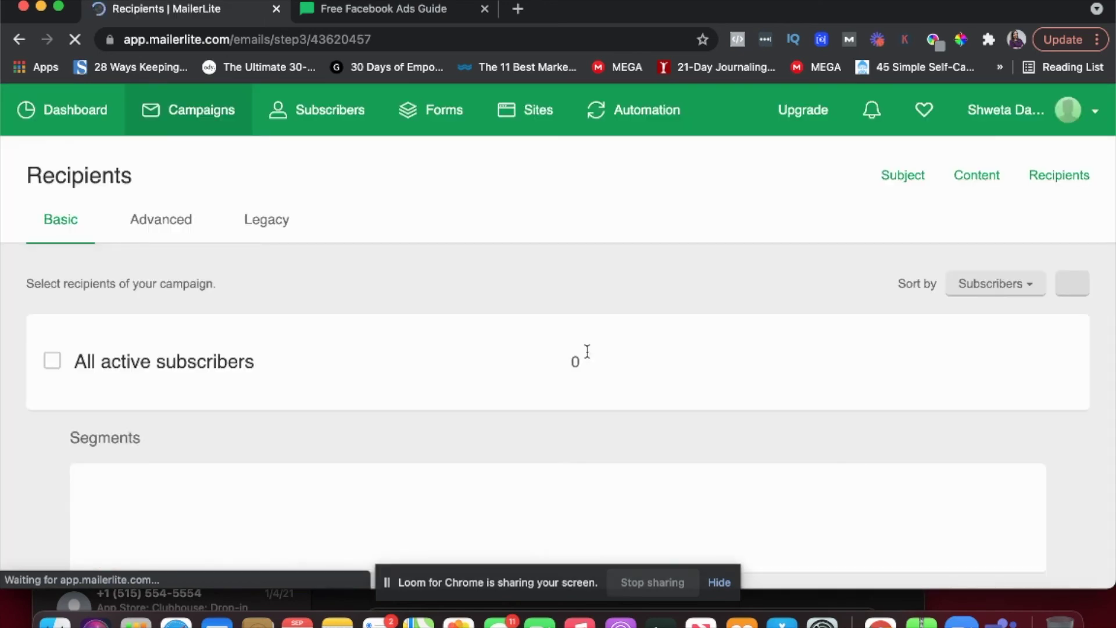
# Send to all active subscribers while excluding the freelancing group
pyautogui.scroll(-2, 587, 351)
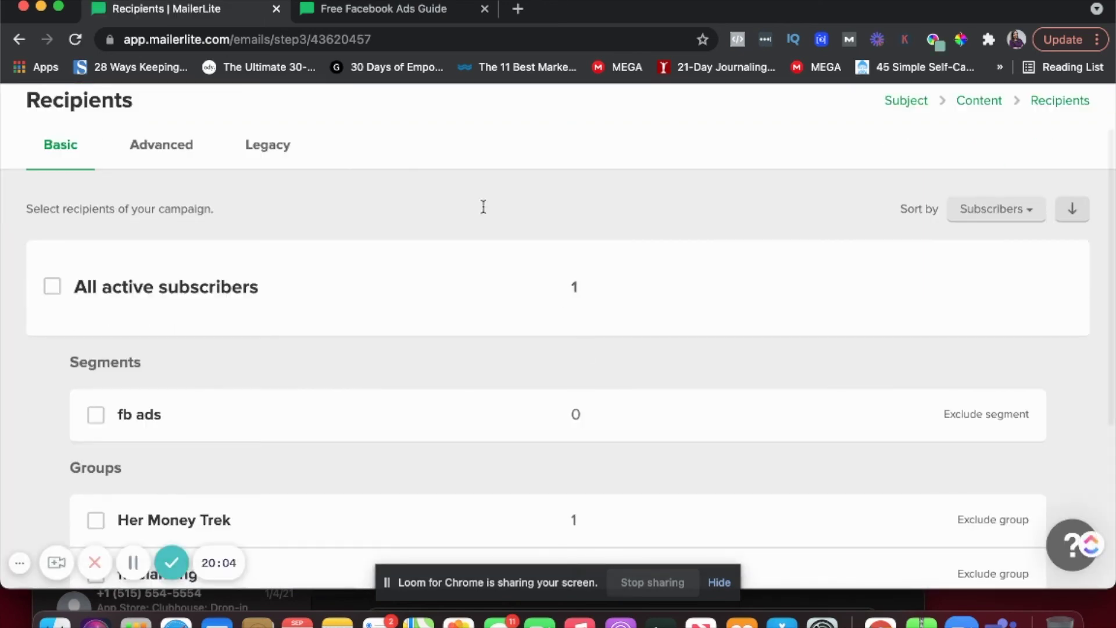
pyautogui.scroll(-3, 369, 346)
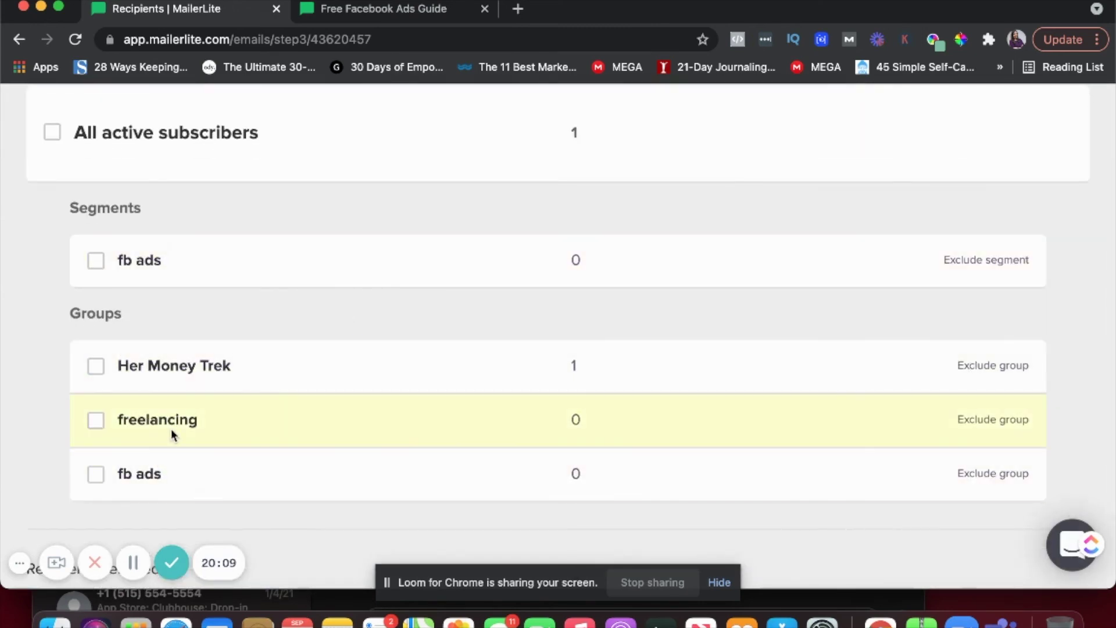
pyautogui.scroll(-2, 171, 431)
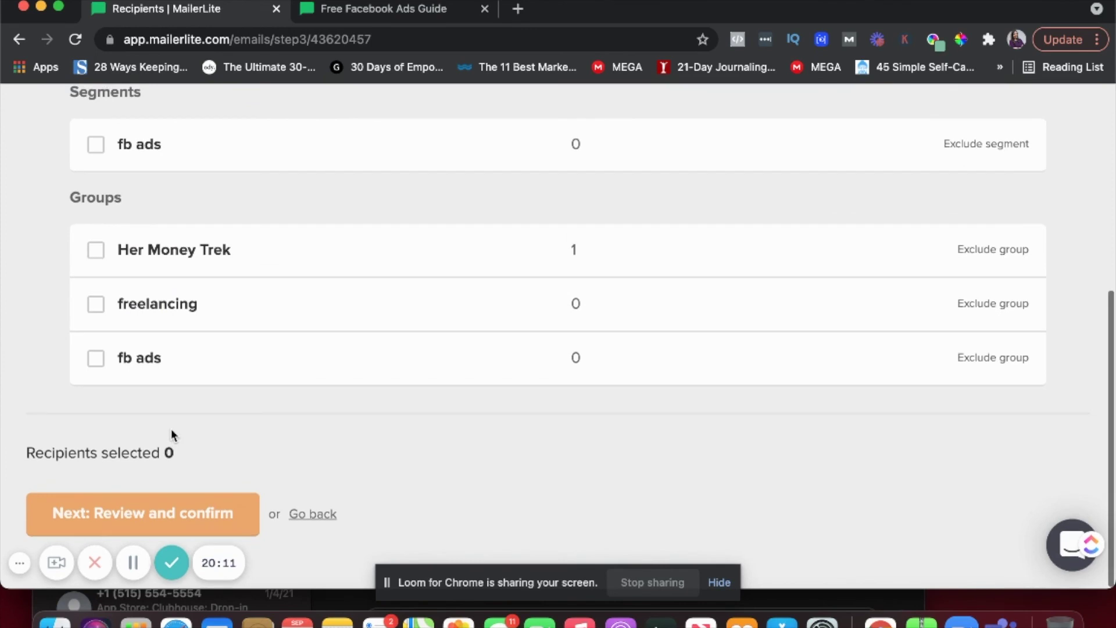
pyautogui.scroll(1, 172, 434)
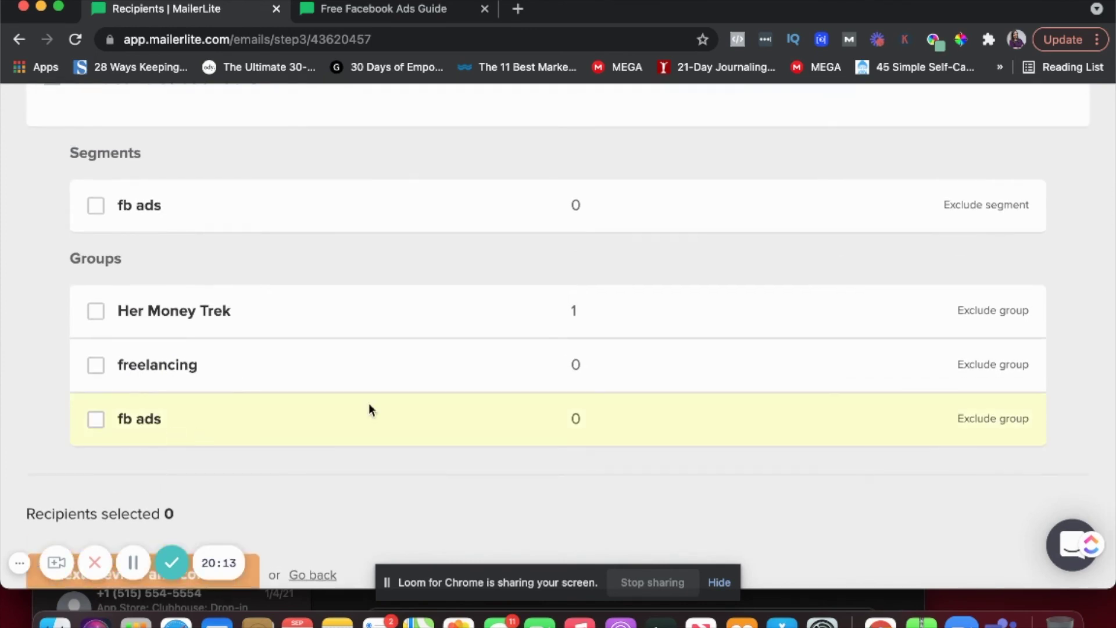
pyautogui.scroll(2, 977, 372)
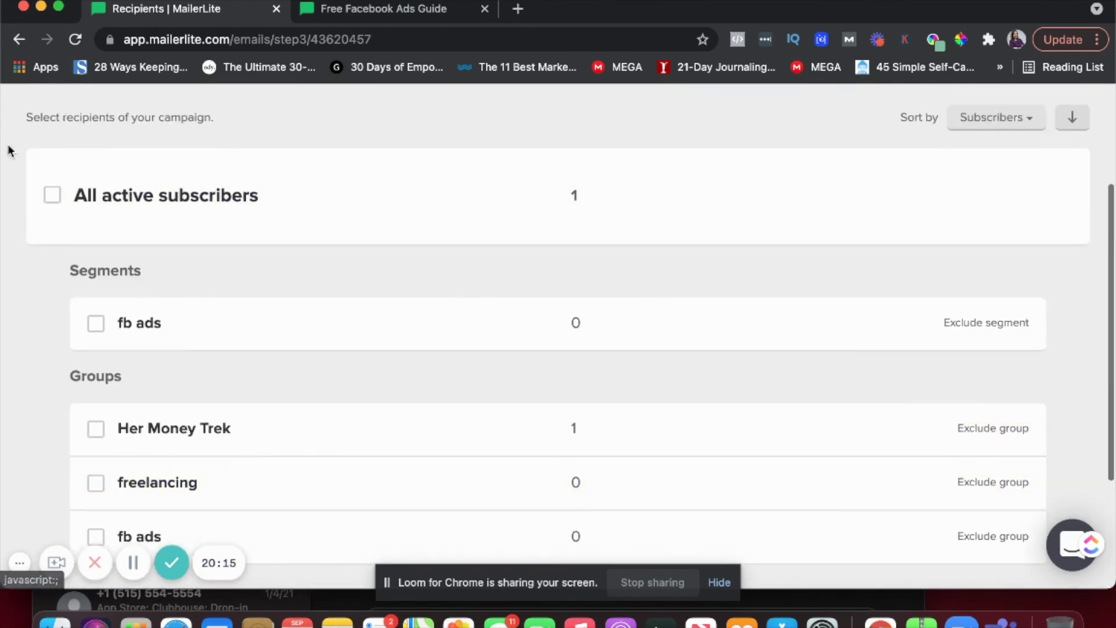
pyautogui.click(53, 197)
pyautogui.scroll(-3, 868, 374)
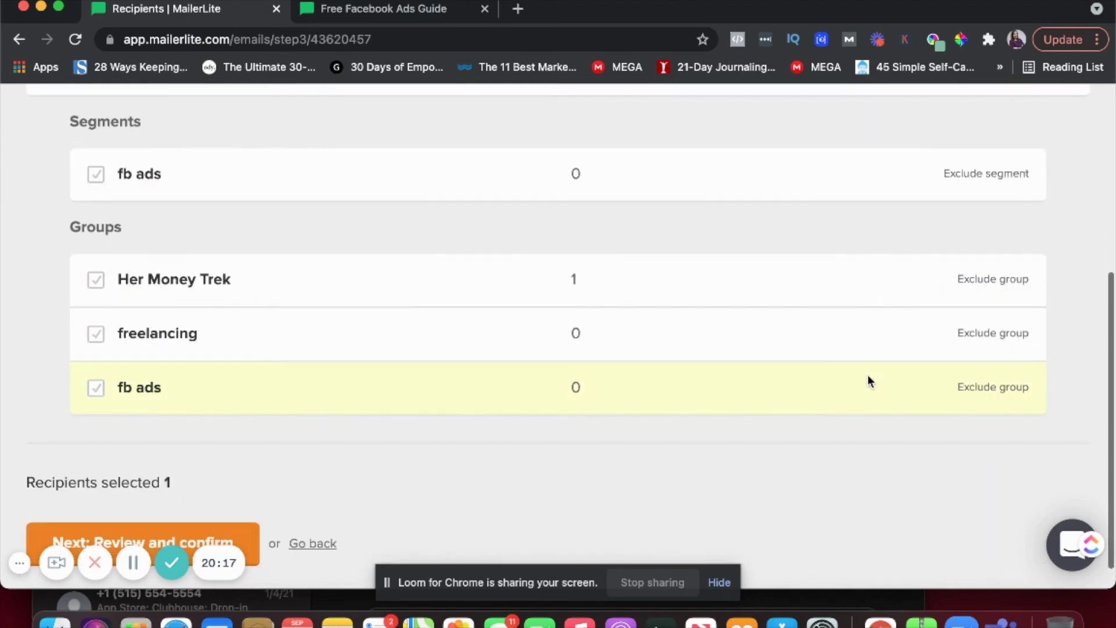
pyautogui.click(988, 336)
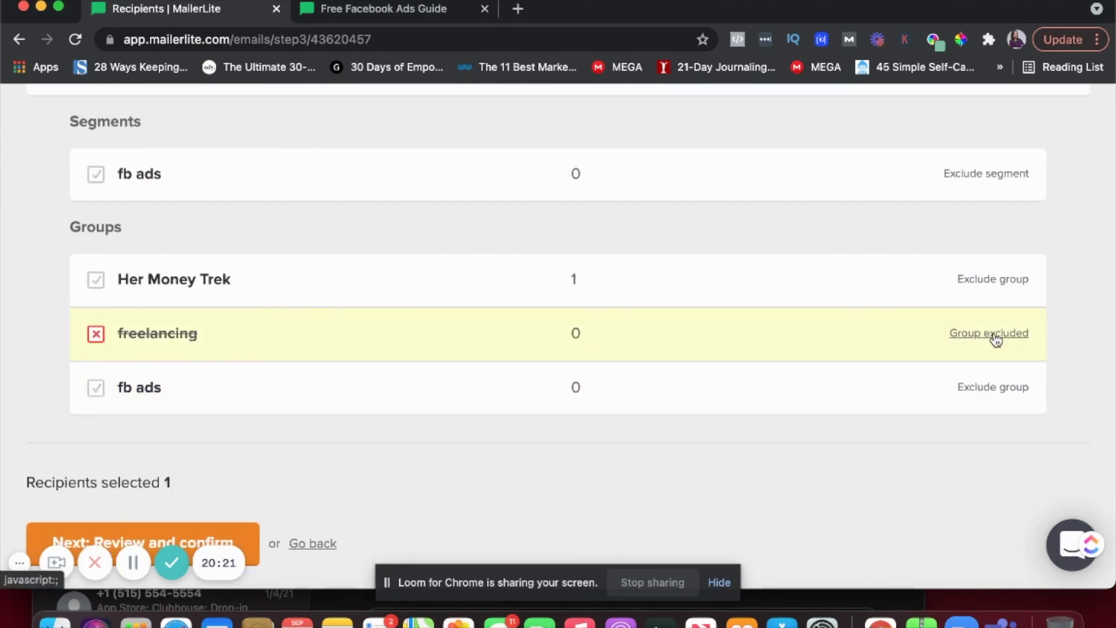
# Continue to the campaign's Review and confirm page
pyautogui.scroll(-1, 851, 396)
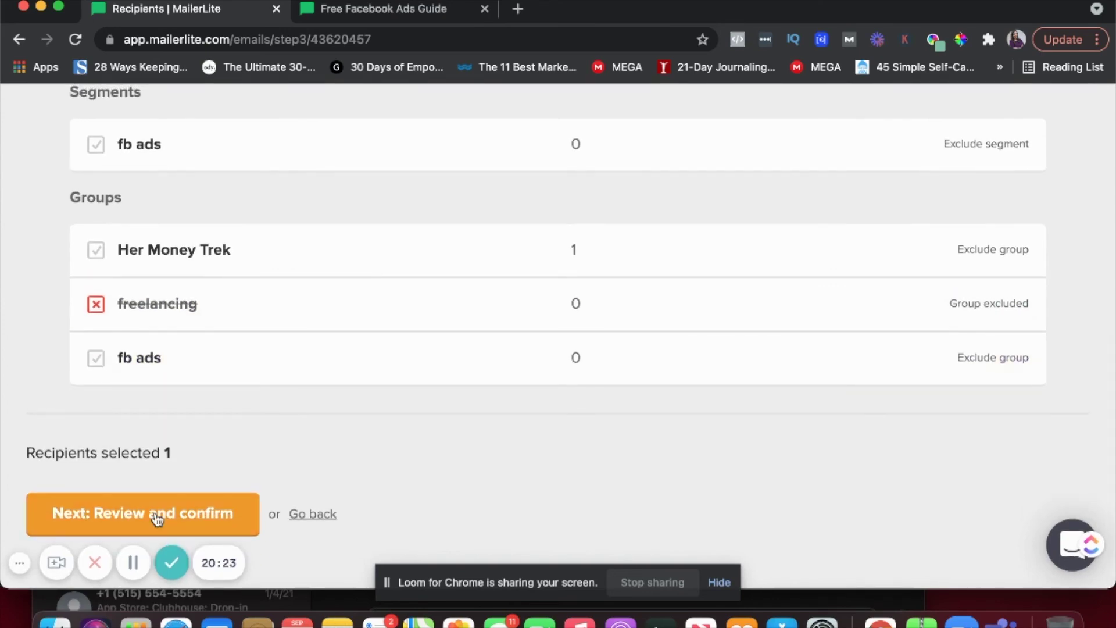
pyautogui.scroll(4, 428, 339)
pyautogui.scroll(2, 427, 339)
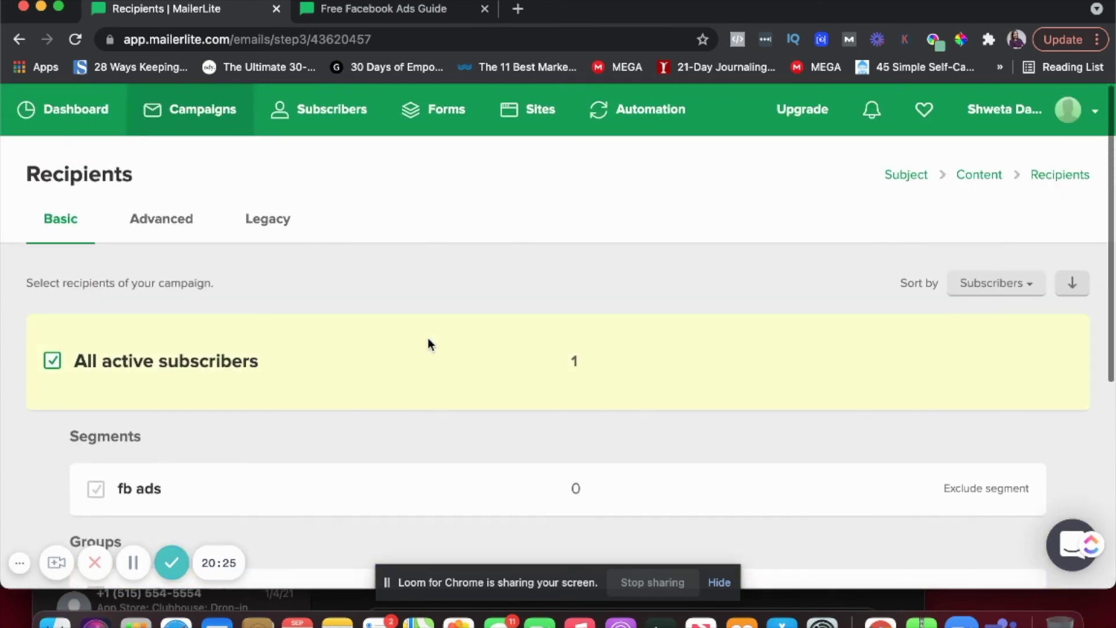
pyautogui.scroll(-4, 428, 339)
pyautogui.scroll(-3, 428, 345)
pyautogui.click(140, 515)
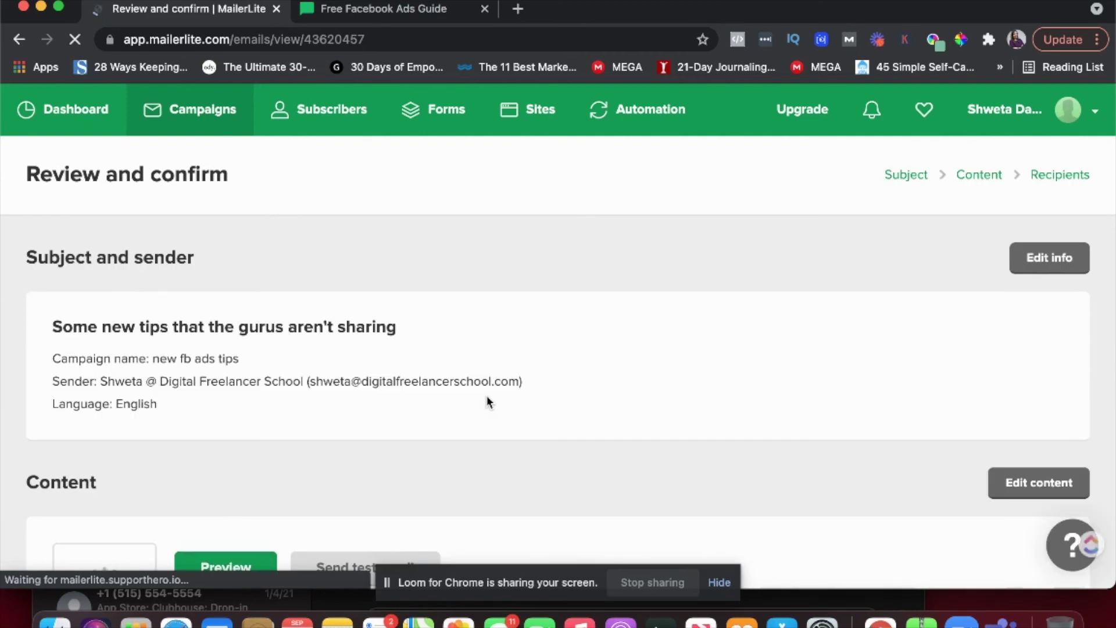
# Review the campaign summary with freelancing excluded and proceed to the Schedule step
pyautogui.scroll(-4, 487, 401)
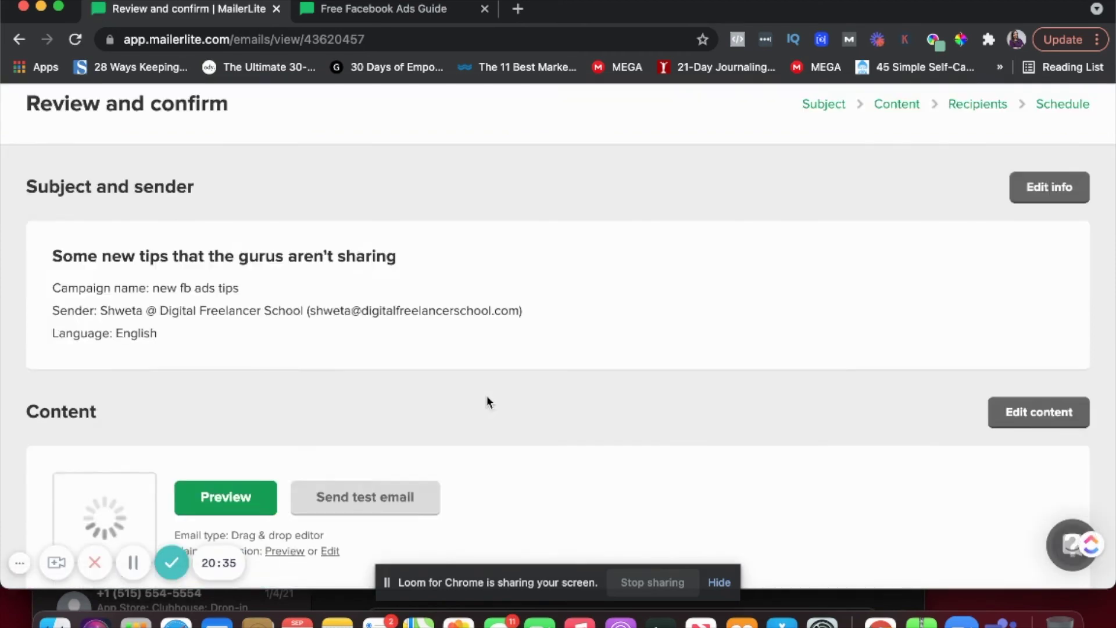
pyautogui.scroll(-3, 487, 401)
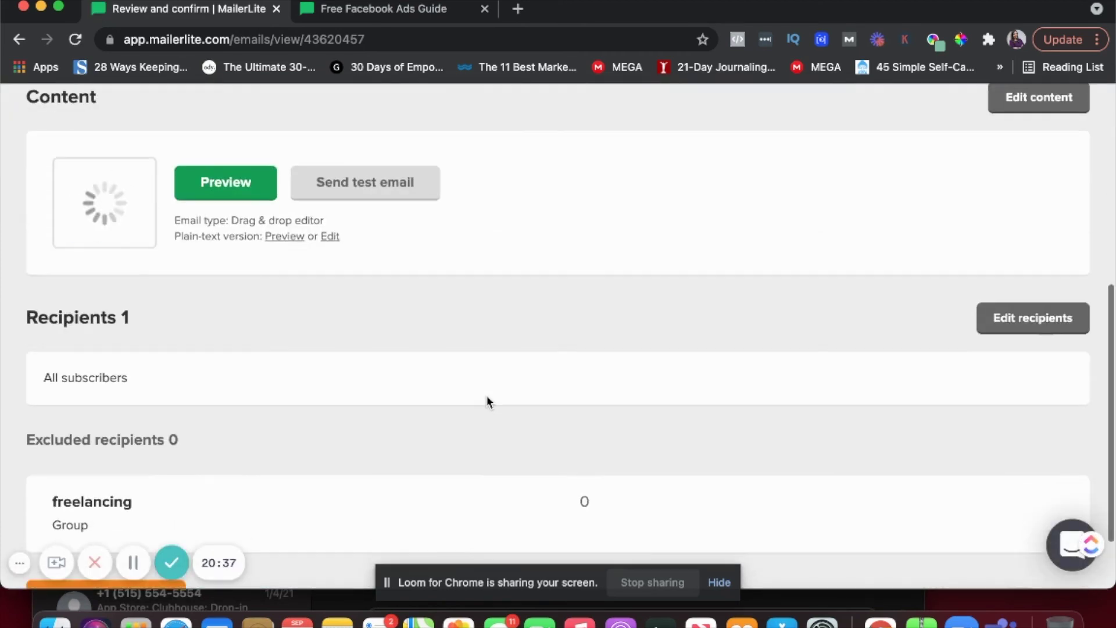
pyautogui.scroll(-2, 487, 401)
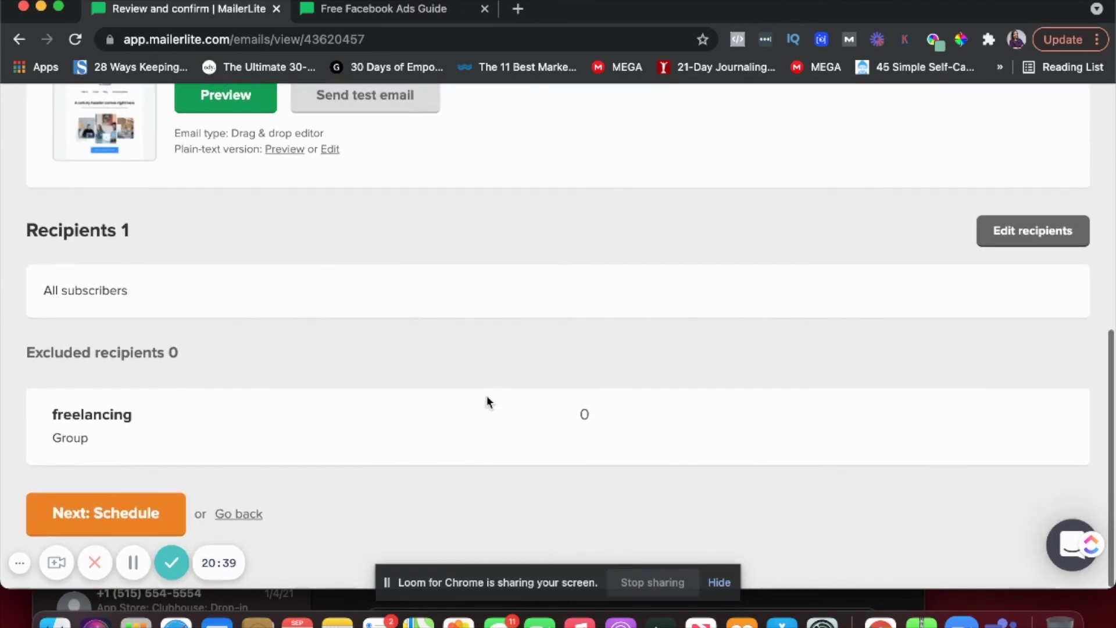
pyautogui.click(128, 519)
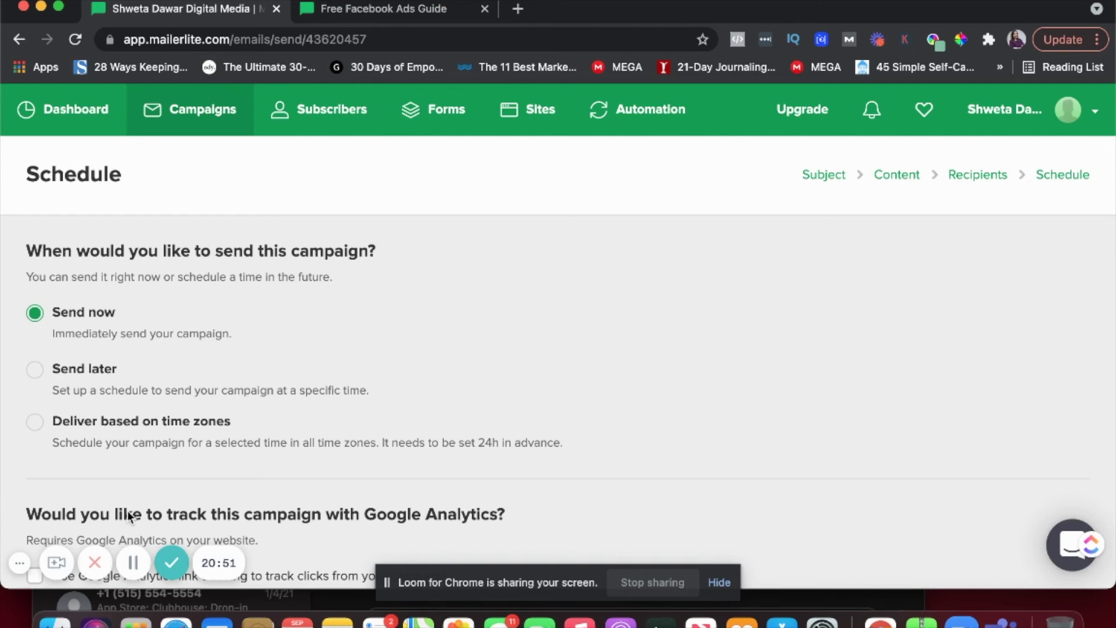
# Schedule the campaign to send later on 2021-09-22 at 16:15 Eastern Daylight Time
pyautogui.scroll(-3, 129, 516)
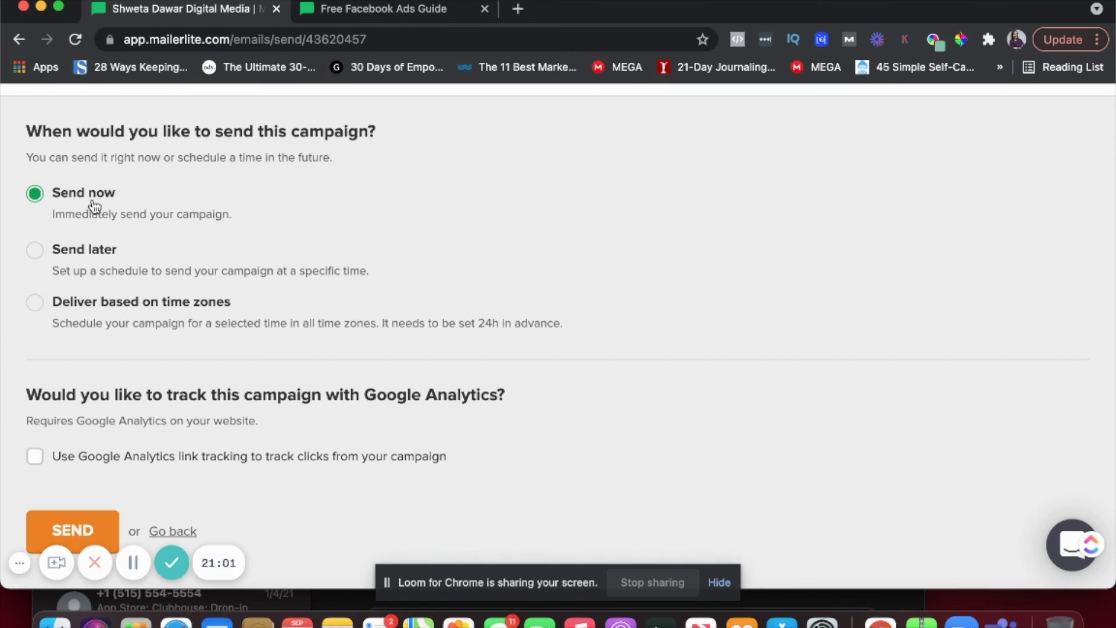
pyautogui.click(35, 255)
pyautogui.click(185, 339)
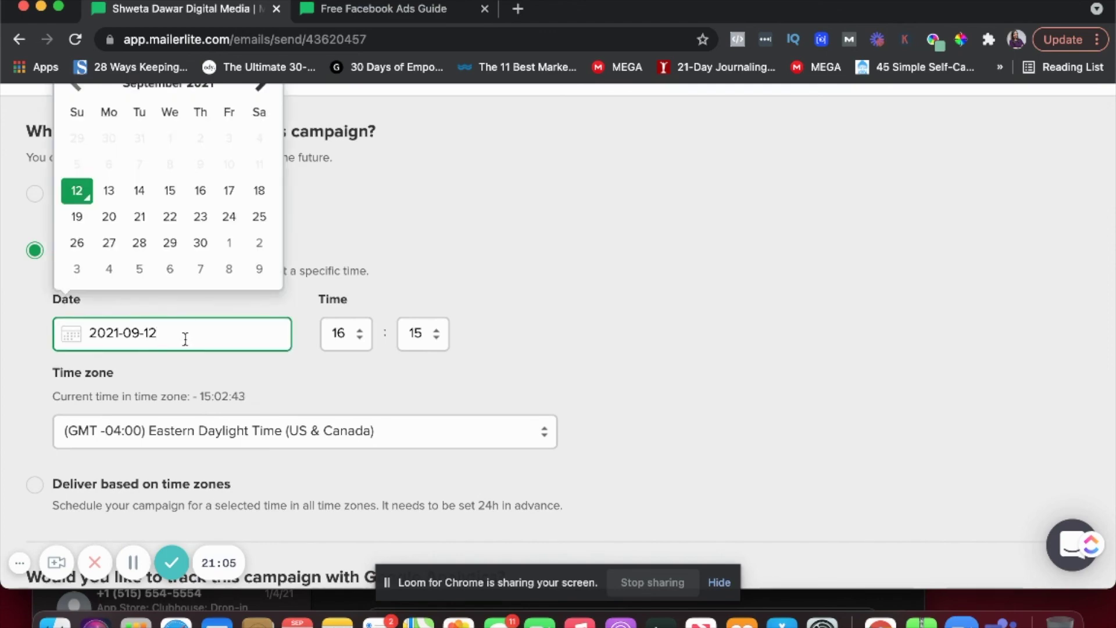
pyautogui.click(170, 216)
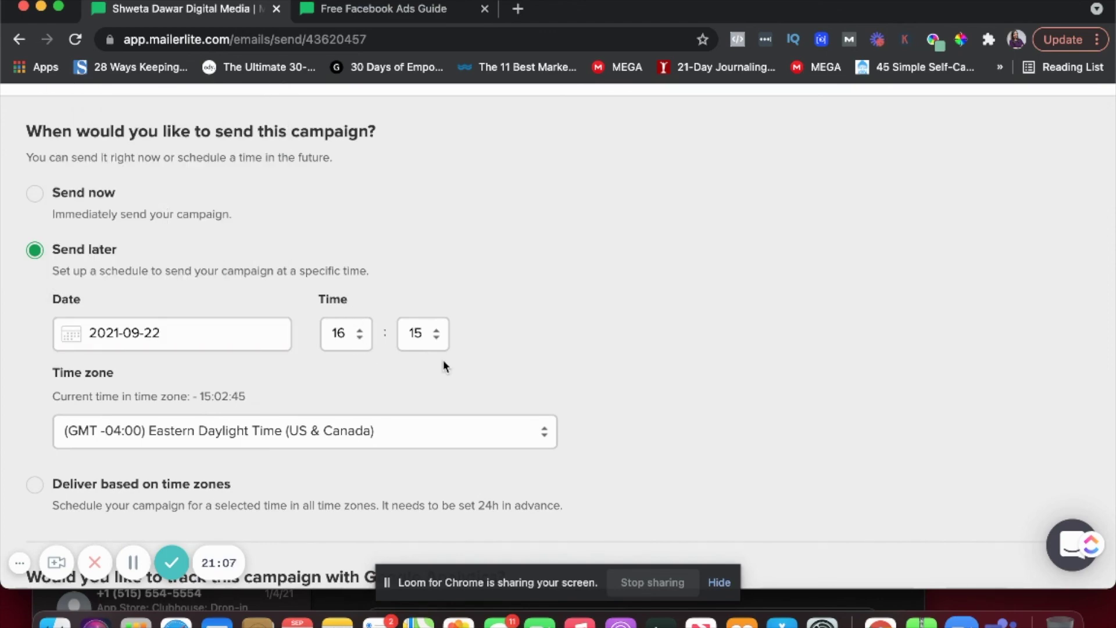
pyautogui.scroll(-5, 441, 361)
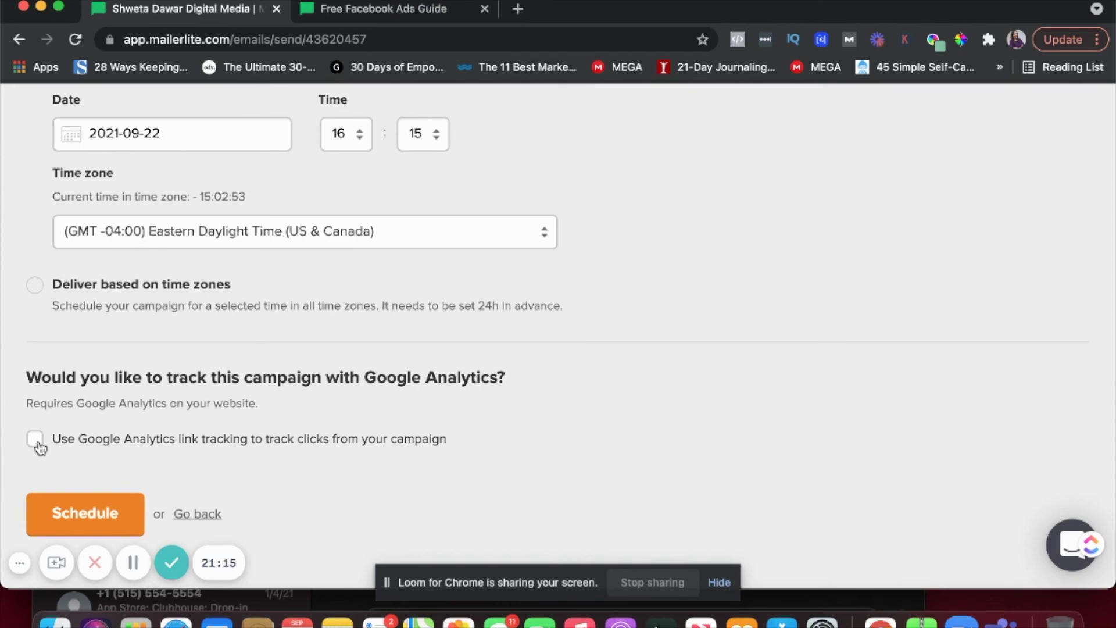
pyautogui.scroll(2, 137, 386)
pyautogui.scroll(-2, 138, 390)
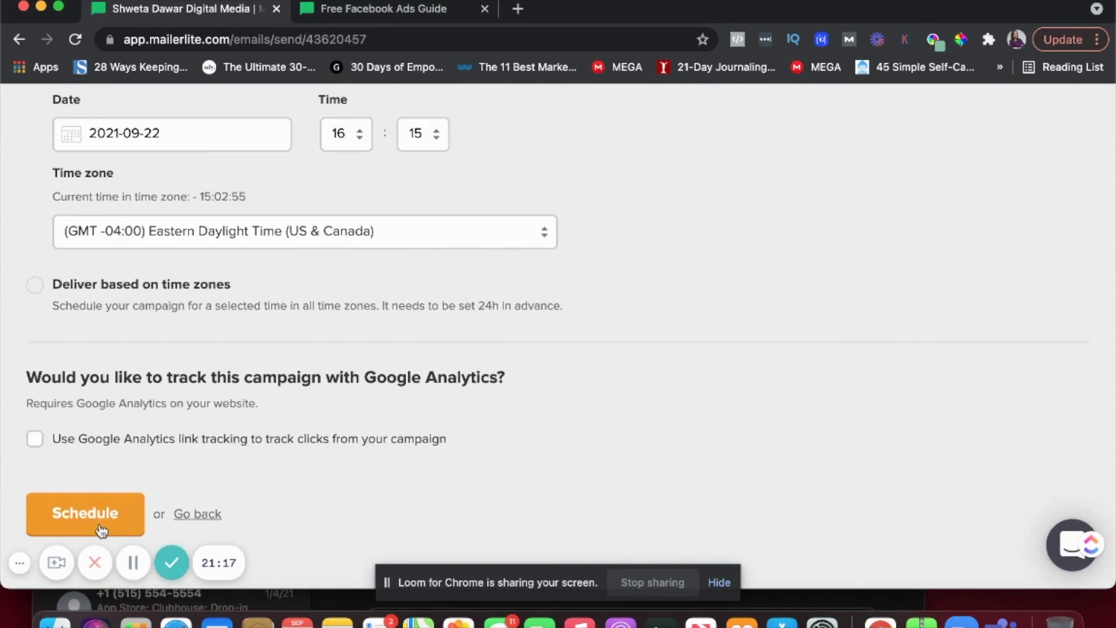
pyautogui.click(85, 514)
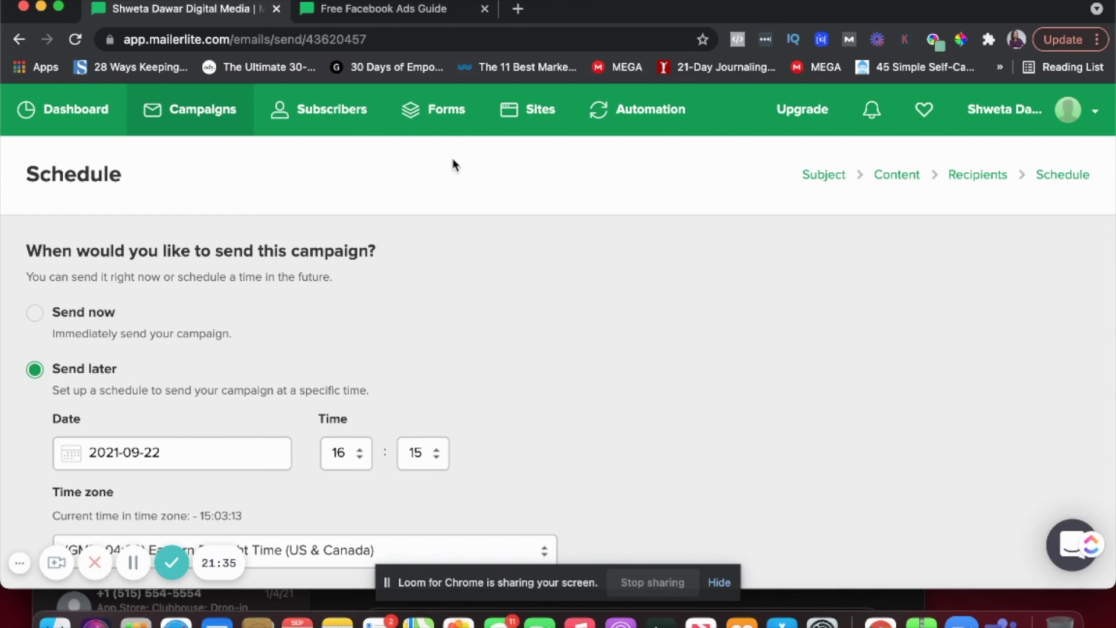
# From the Embedded forms list in Signup forms, start a new embedded form
pyautogui.click(434, 111)
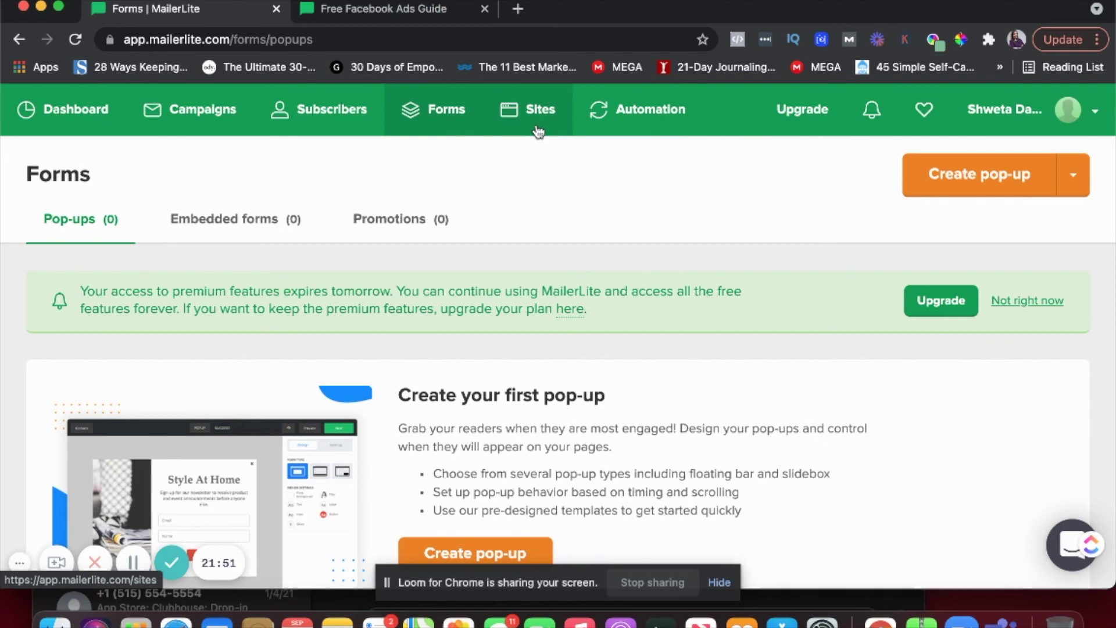
pyautogui.click(210, 220)
pyautogui.scroll(-2, 739, 321)
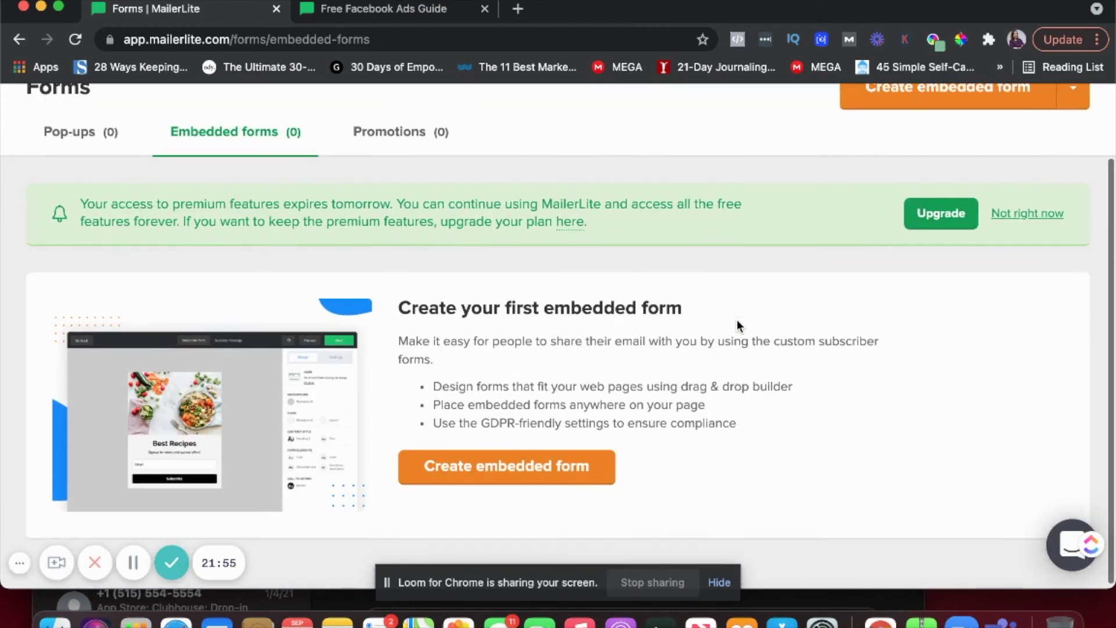
pyautogui.scroll(1, 251, 266)
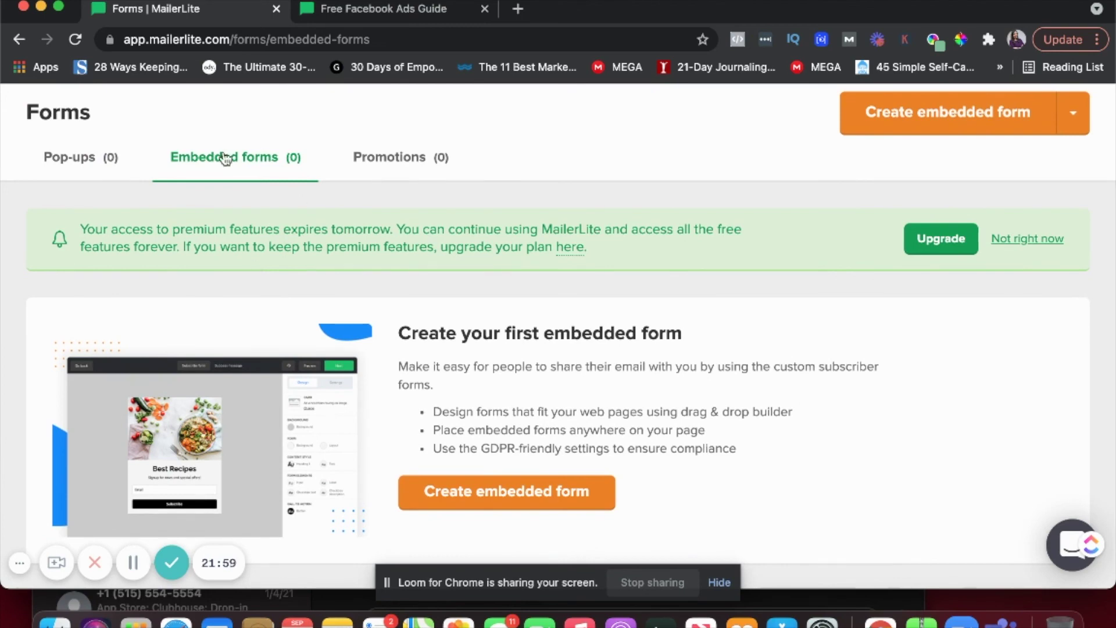
pyautogui.click(1006, 125)
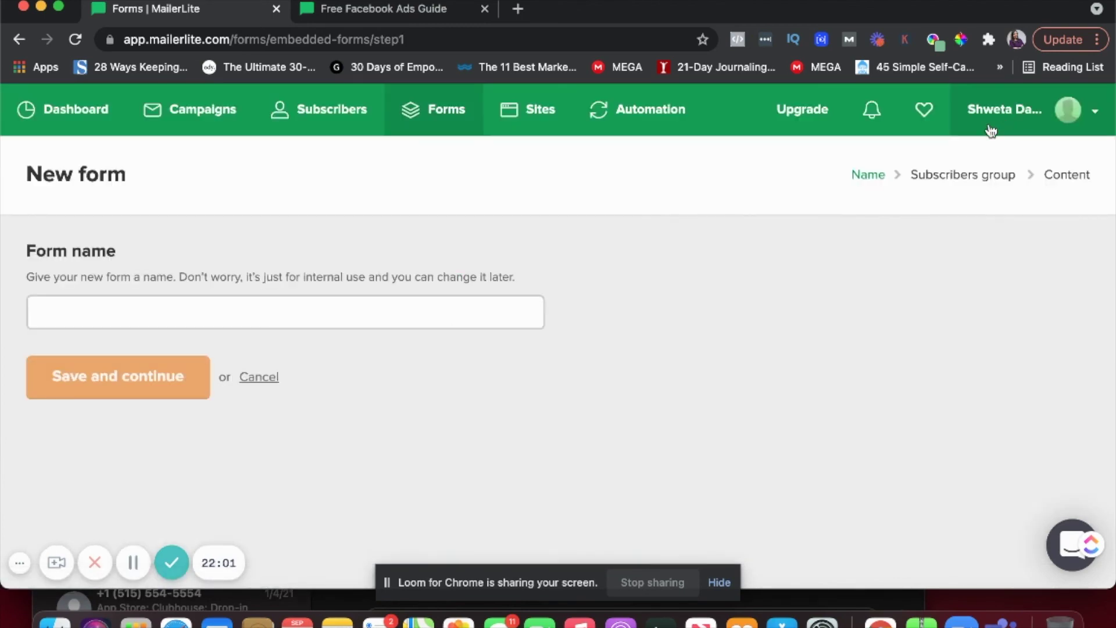
# Name the form 'fb ads waitlist', assign it to the fb ads group, and continue to the builder
pyautogui.click(390, 308)
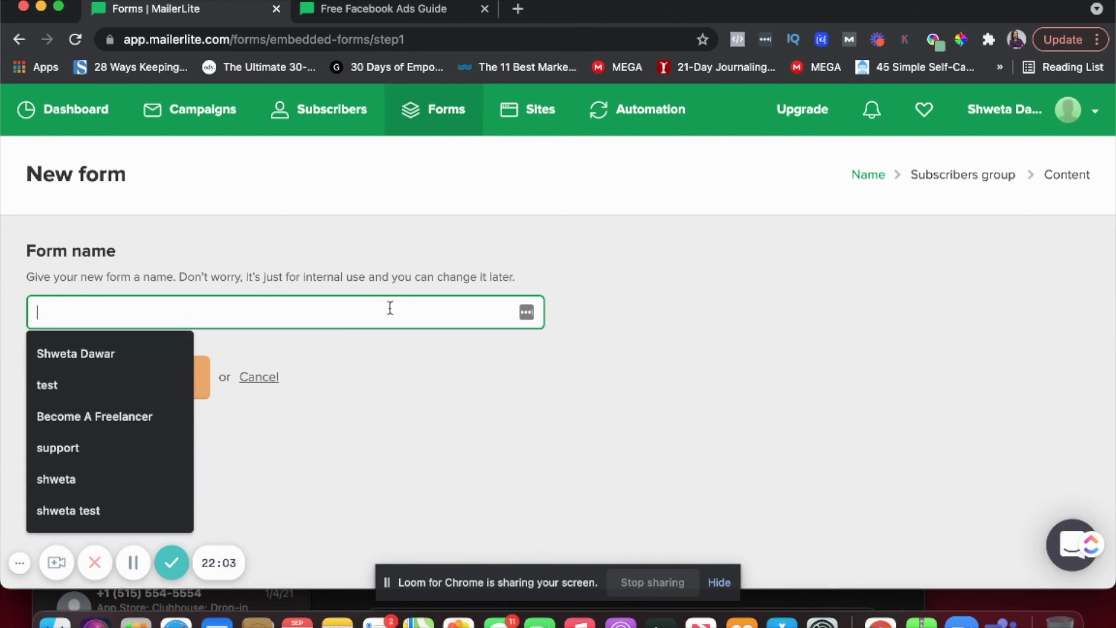
pyautogui.write('fb ads')
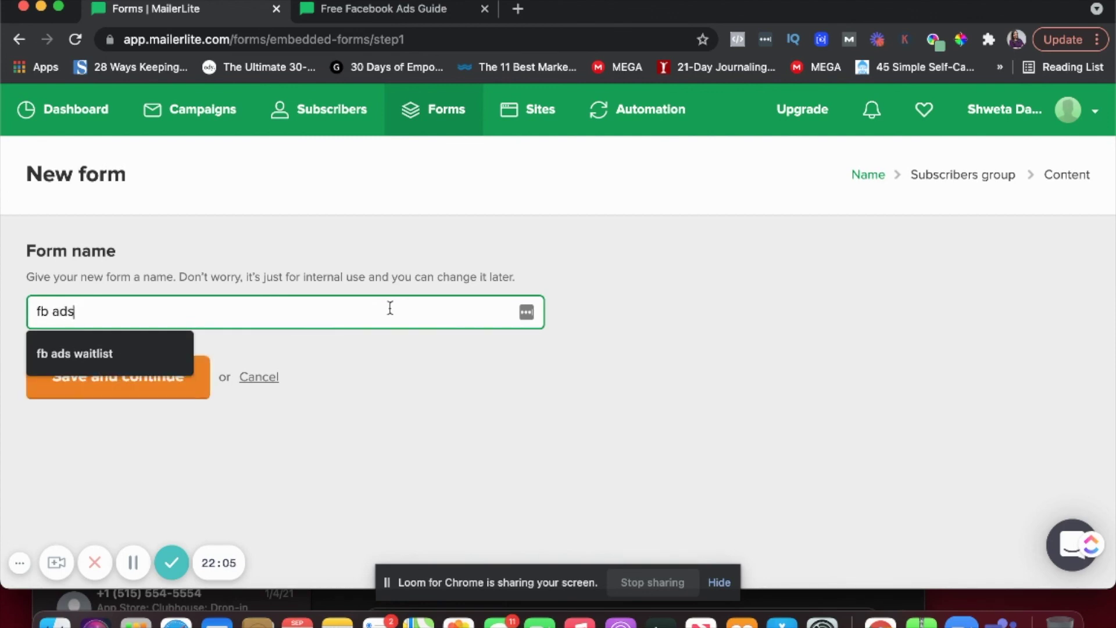
pyautogui.click(141, 352)
pyautogui.click(145, 376)
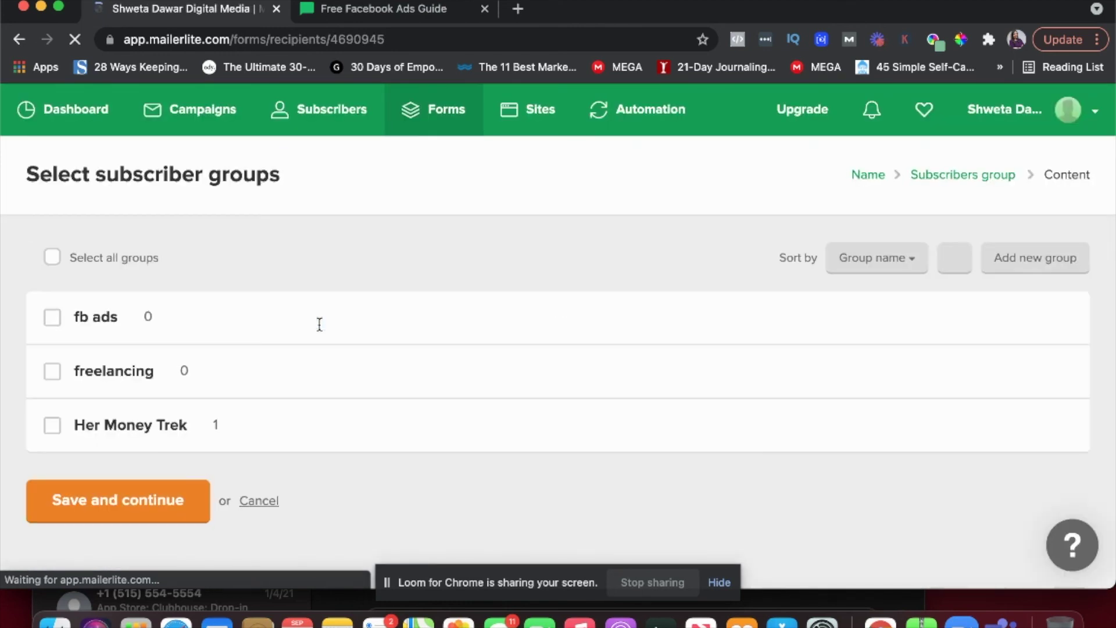
pyautogui.click(52, 317)
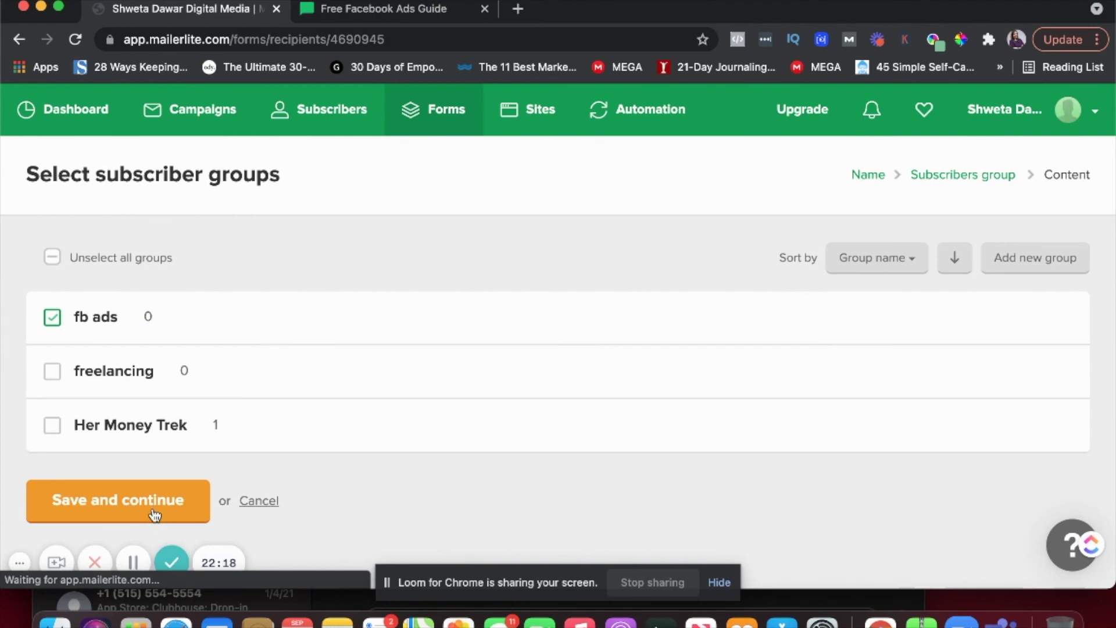
pyautogui.click(150, 512)
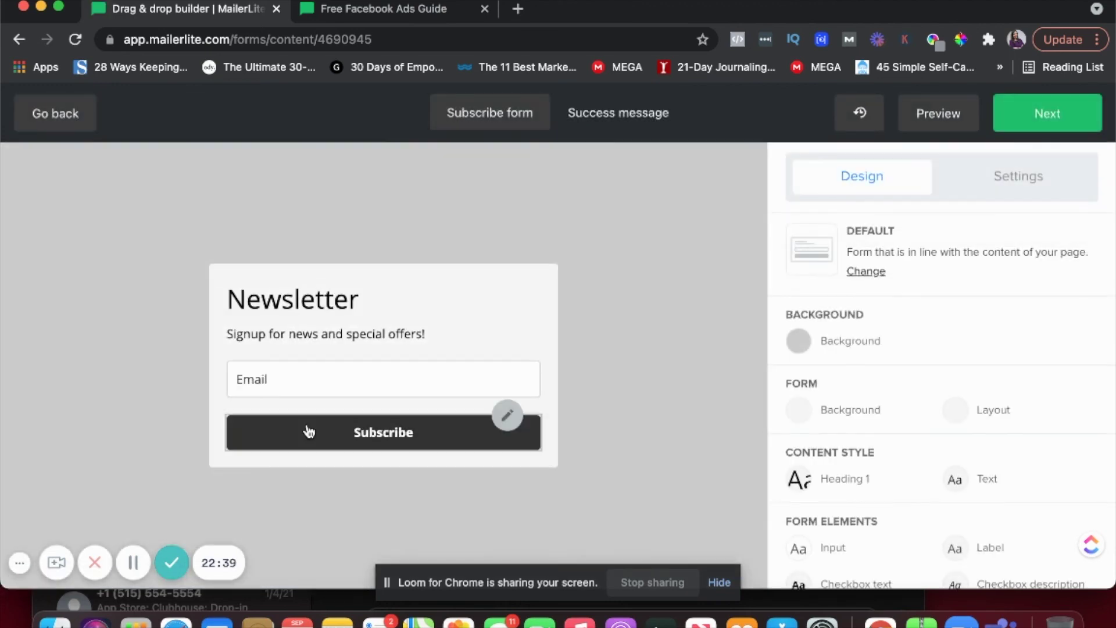
# Change the form heading from 'Newsletter' to 'Sign up for facebook ads waitlist'
pyautogui.doubleClick(321, 300)
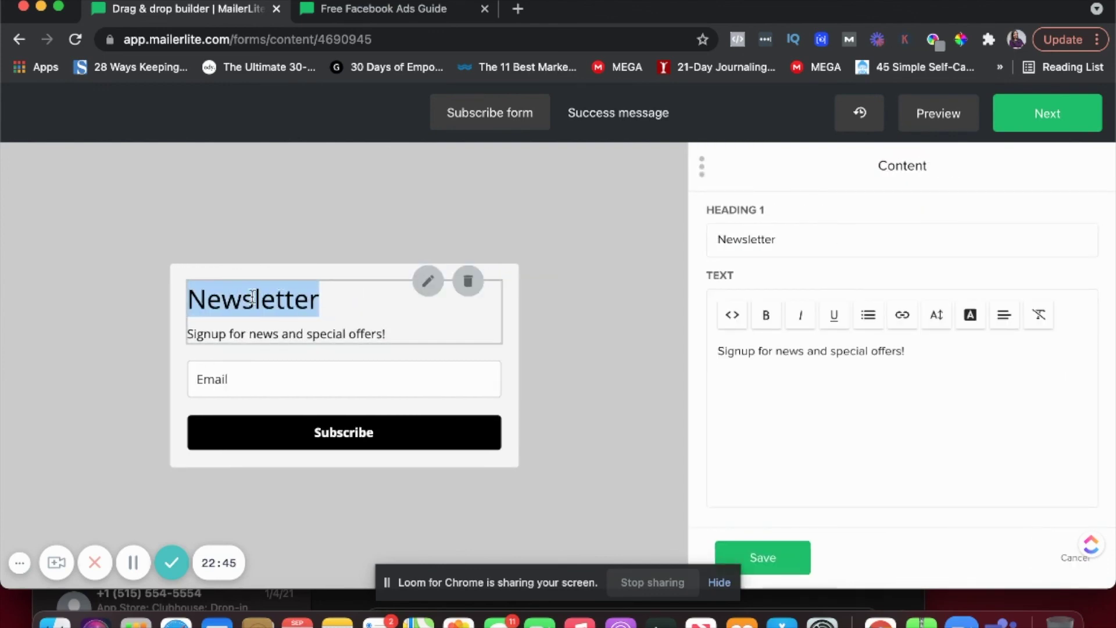
pyautogui.click(829, 244)
pyautogui.write('Sign ')
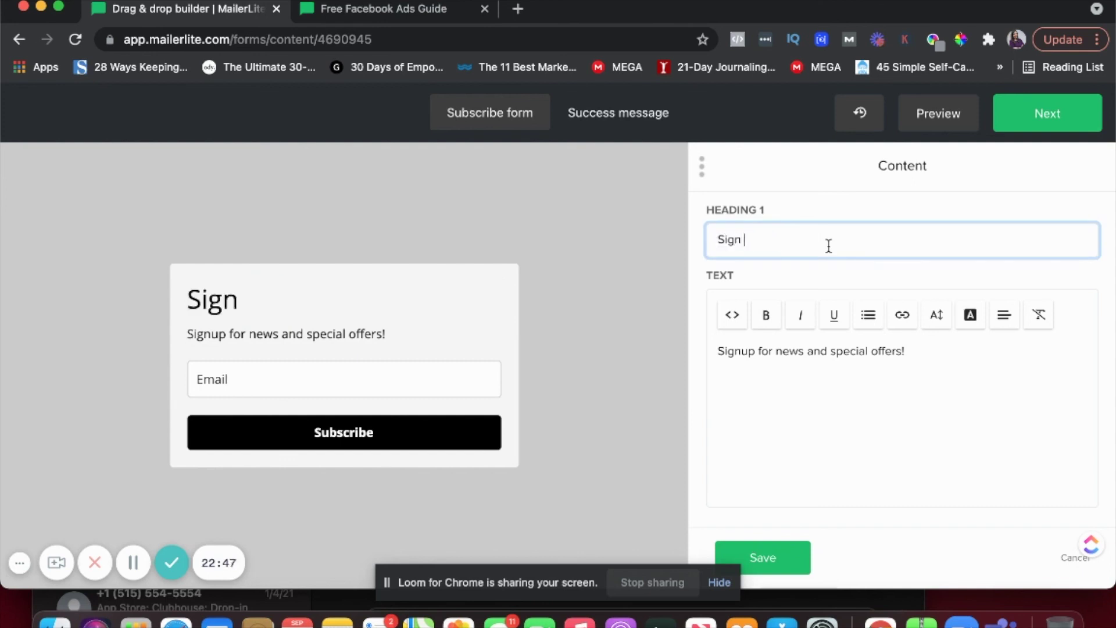
pyautogui.write('up for facebook ads')
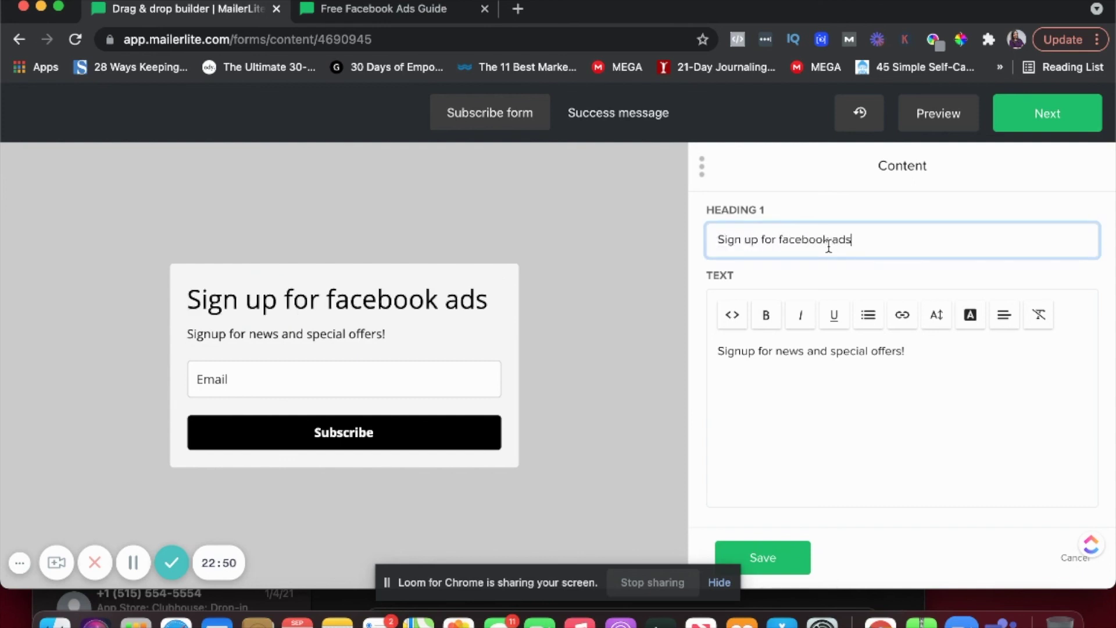
pyautogui.press('BackSpace')
pyautogui.write('s waitlist')
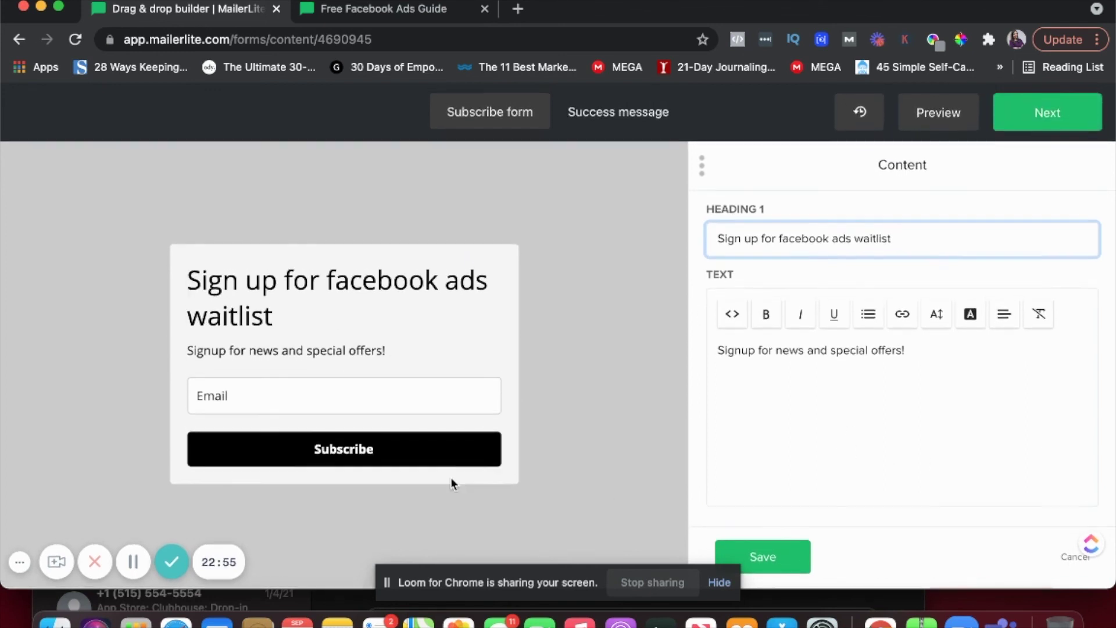
# Change the Subscribe button text to 'Sign up now', save, and finish the form design
pyautogui.click(468, 433)
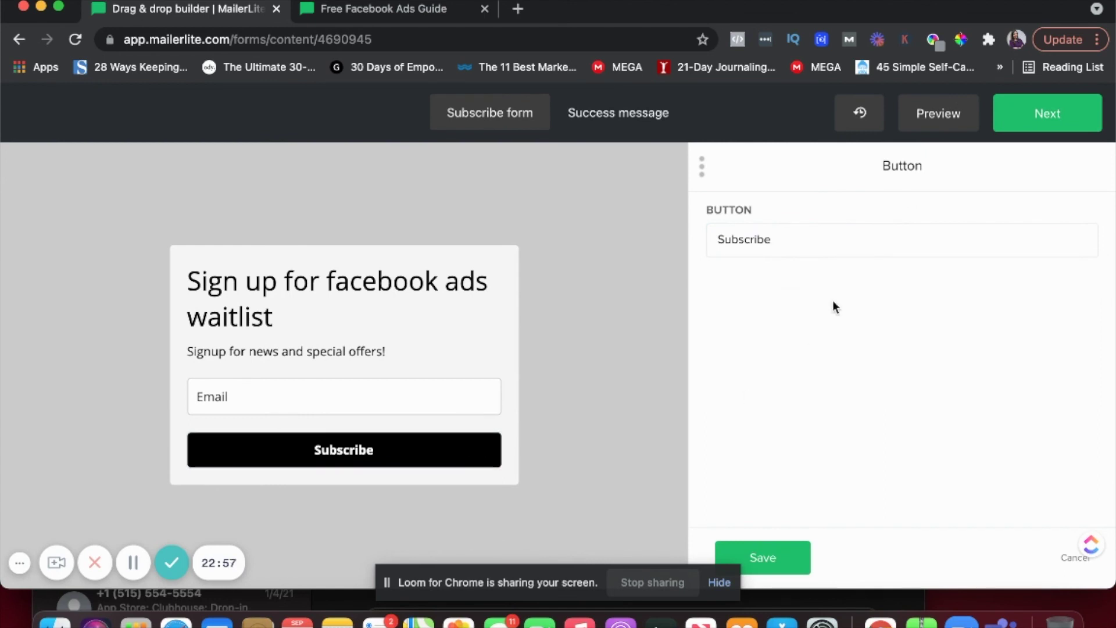
pyautogui.click(800, 230)
pyautogui.press('super+Left')
pyautogui.write('Sign up n')
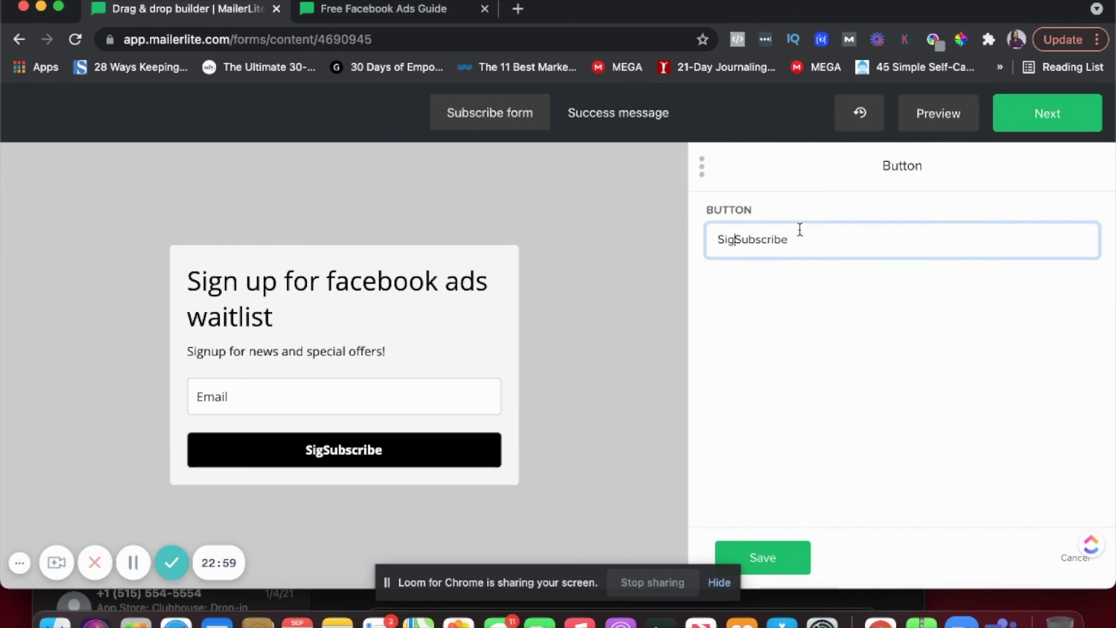
pyautogui.write('ow')
pyautogui.moveTo(895, 241); pyautogui.dragTo(791, 246)
pyautogui.press('BackSpace')
pyautogui.press('BackSpace')
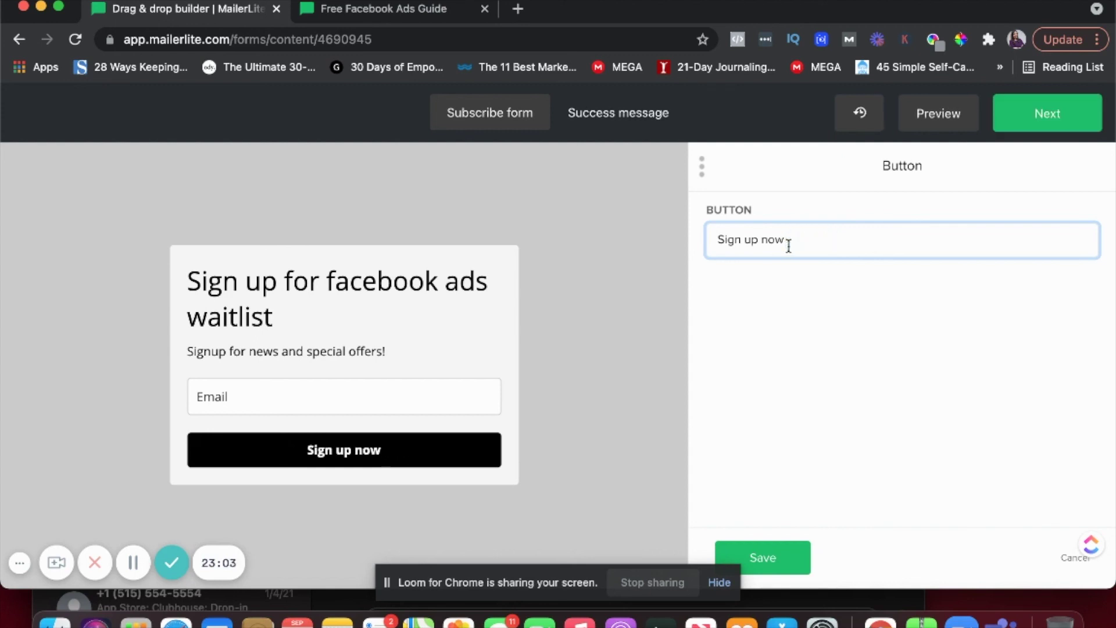
pyautogui.click(439, 263)
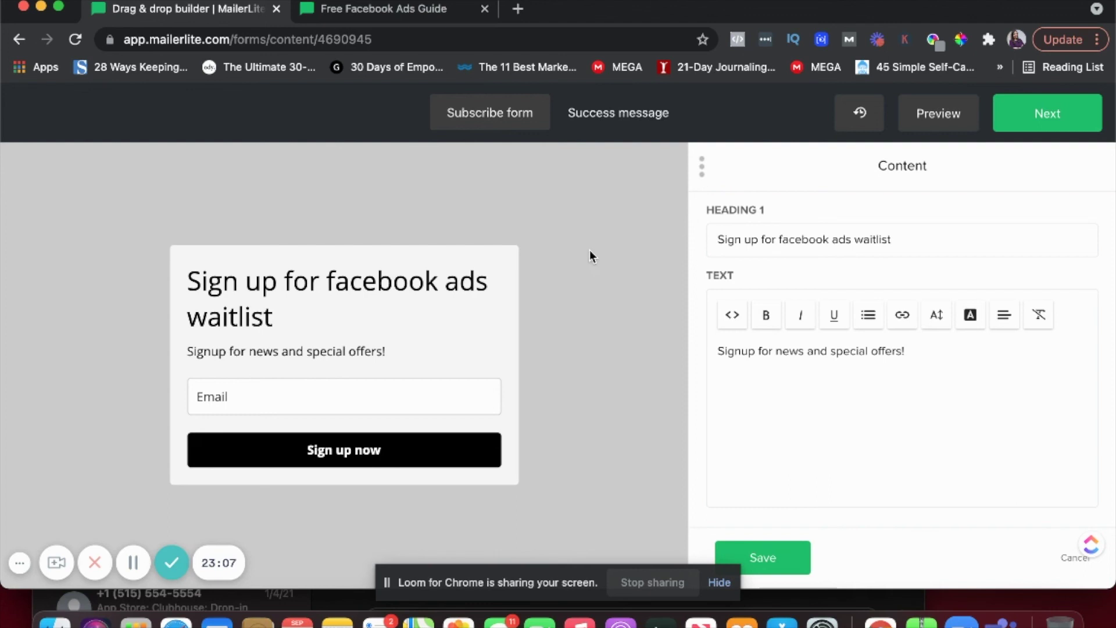
pyautogui.click(767, 557)
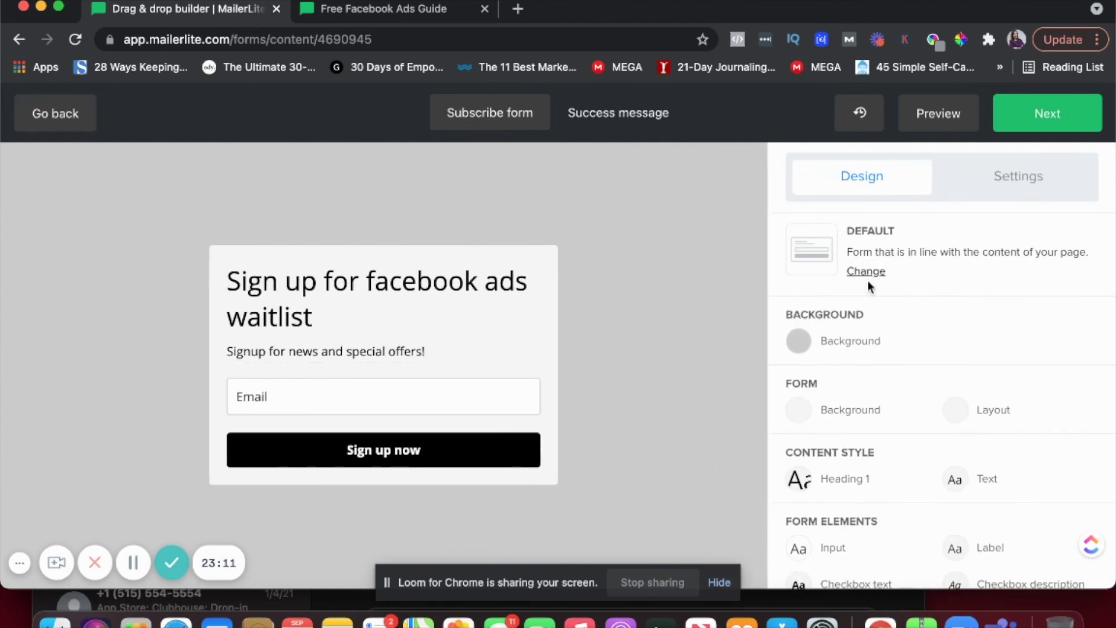
pyautogui.scroll(-3, 871, 447)
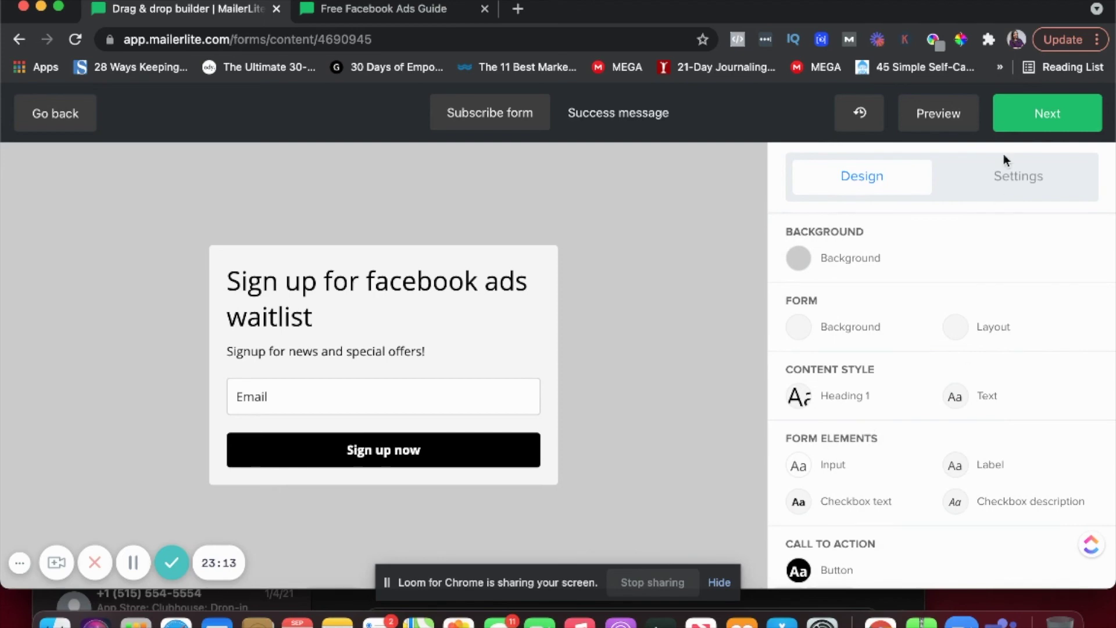
pyautogui.click(1056, 127)
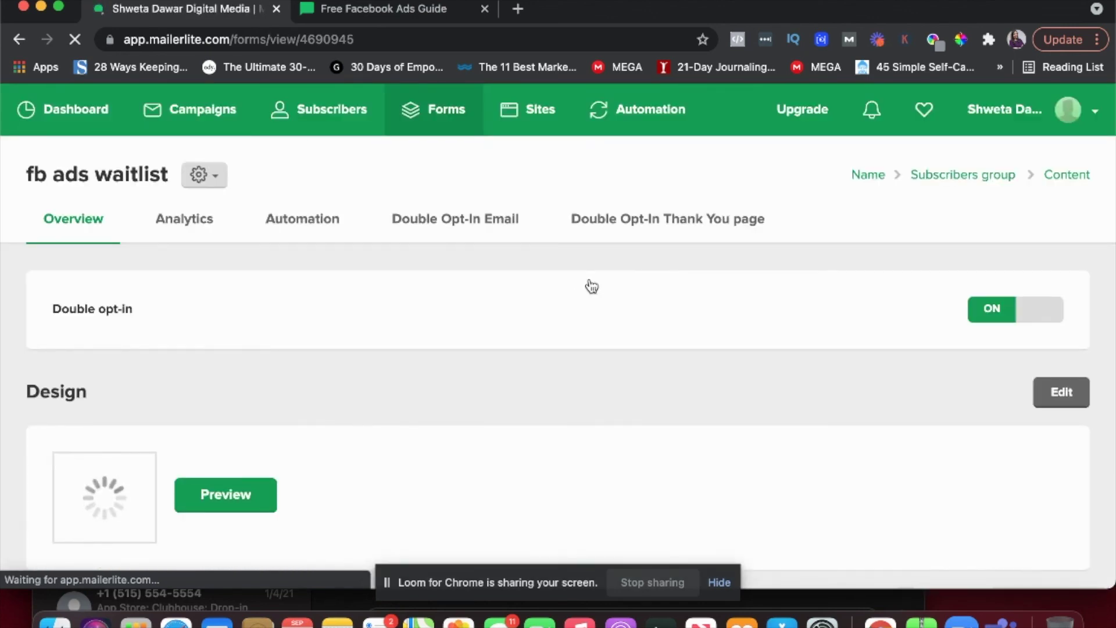
# Scroll past the share URL and display the fb ads waitlist form's embed code as HTML
pyautogui.scroll(-3, 602, 292)
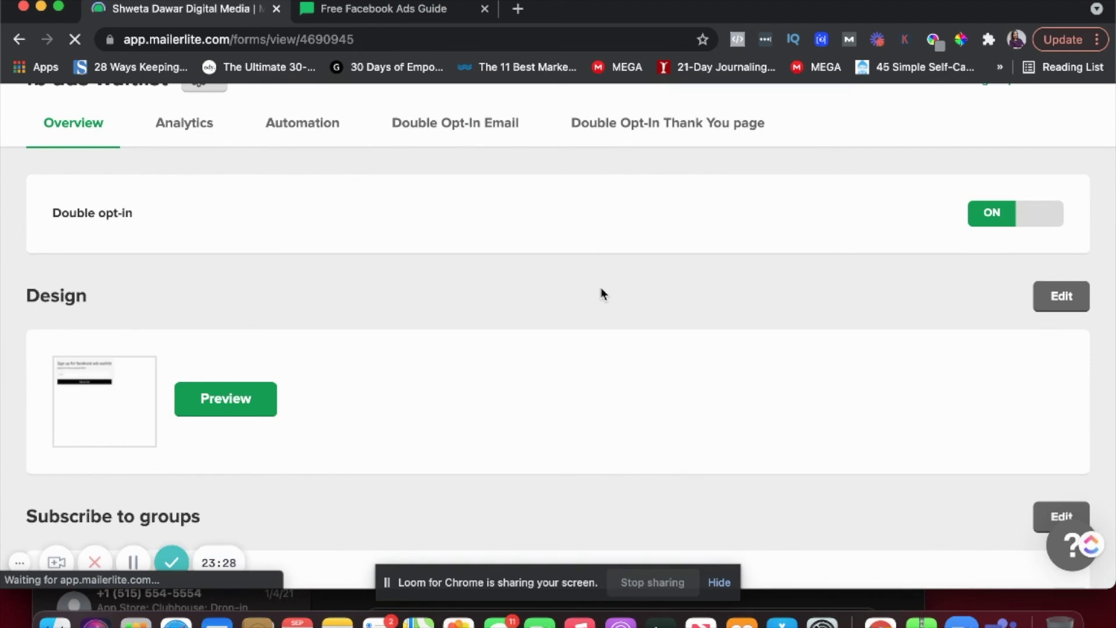
pyautogui.scroll(-6, 602, 289)
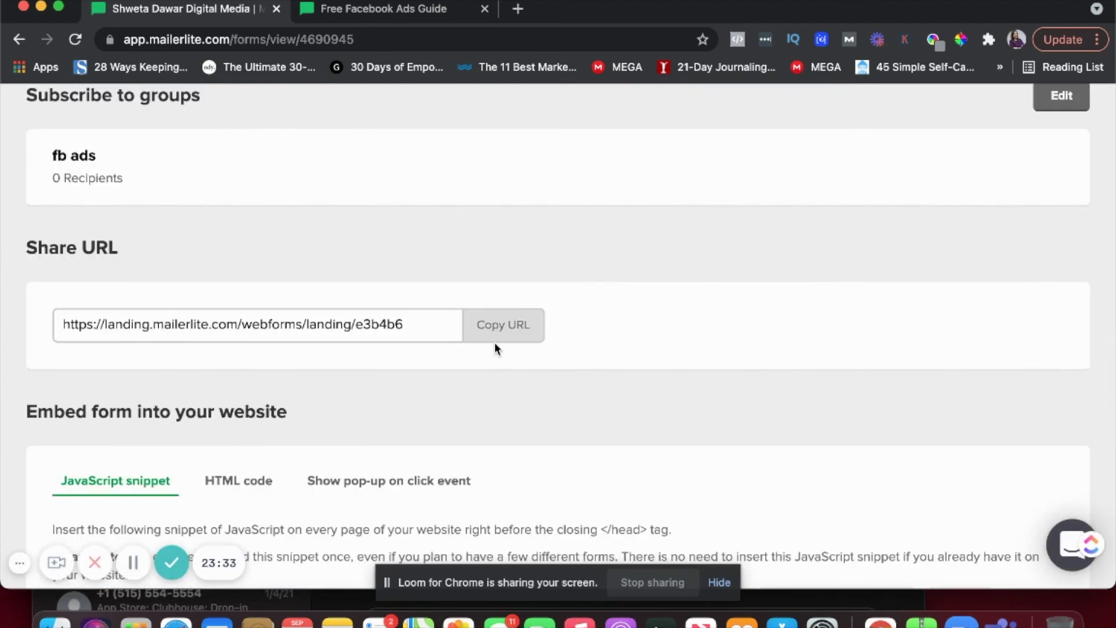
pyautogui.scroll(-3, 496, 347)
pyautogui.scroll(1, 429, 227)
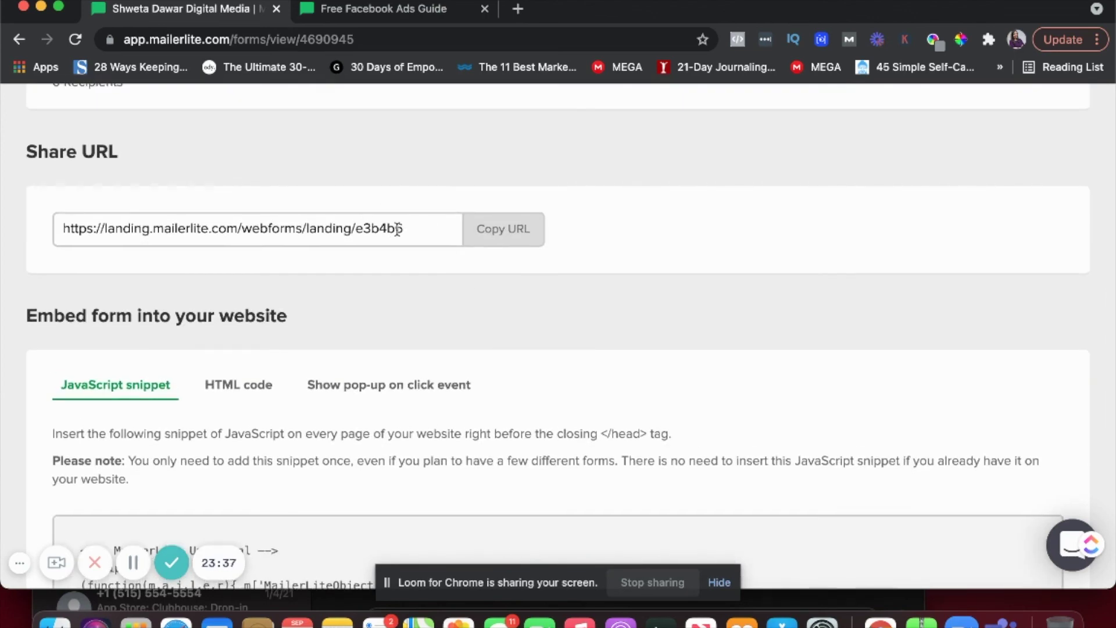
pyautogui.scroll(-1, 376, 234)
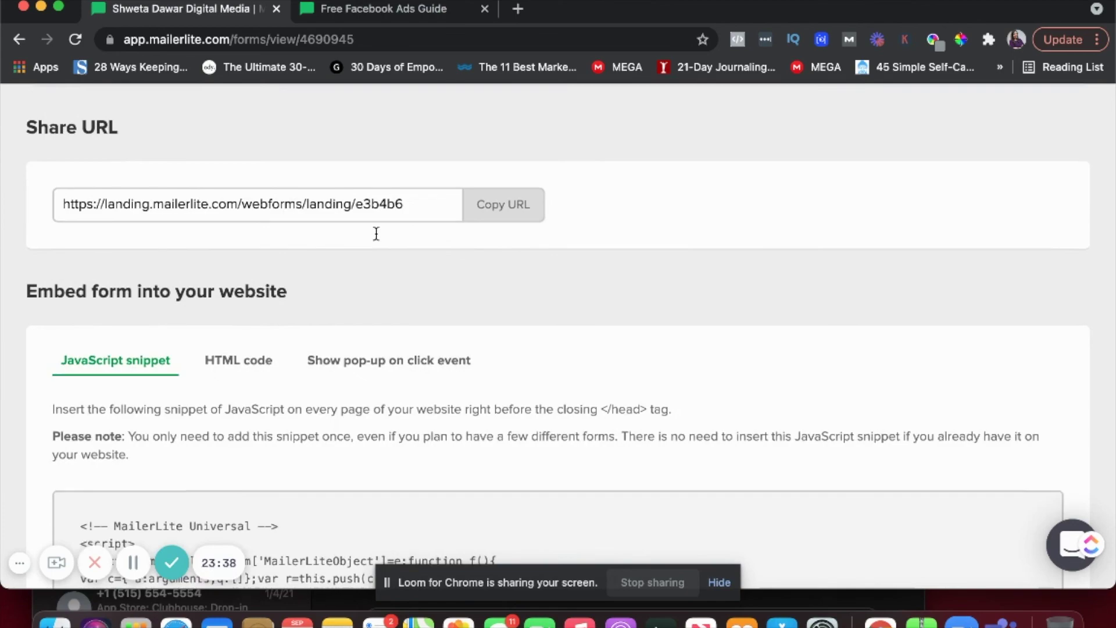
pyautogui.scroll(-5, 376, 233)
pyautogui.click(247, 186)
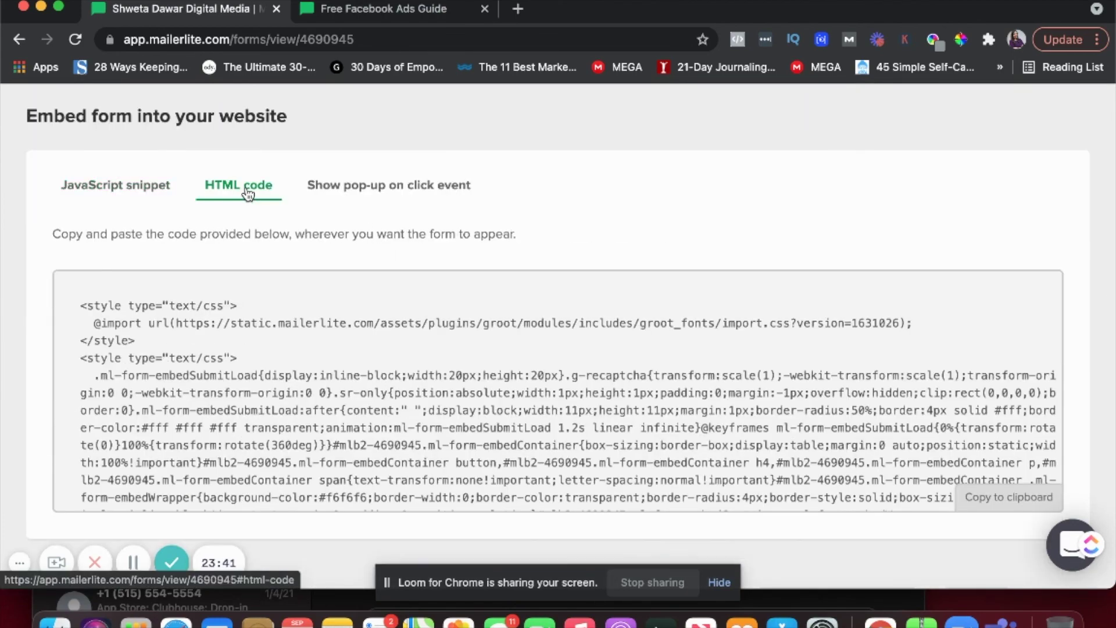
pyautogui.scroll(-10, 281, 393)
pyautogui.scroll(-15, 281, 393)
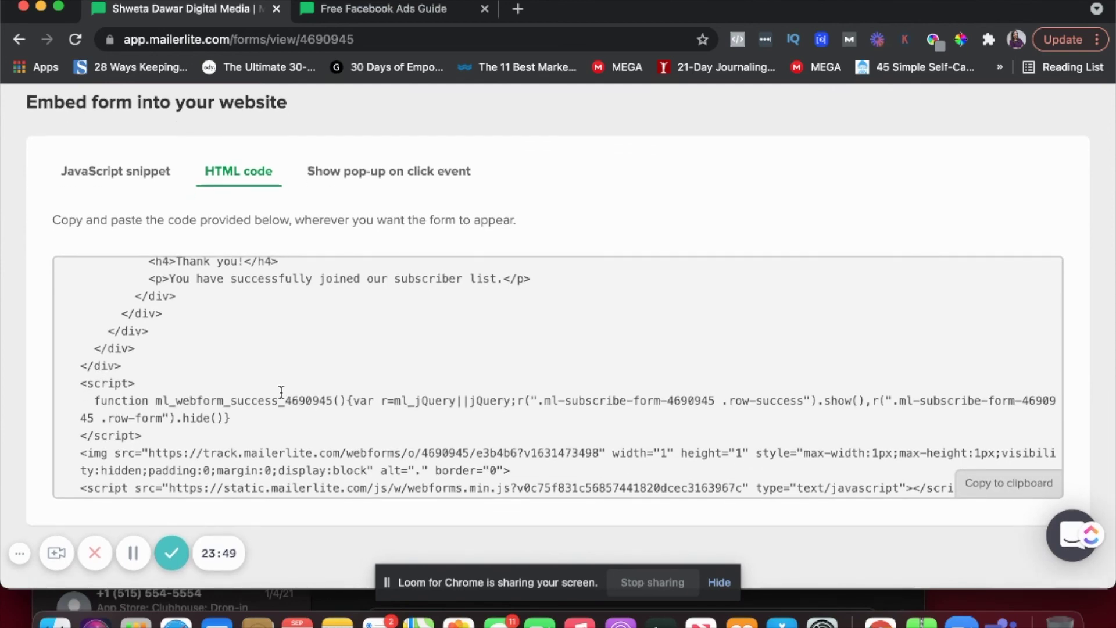
pyautogui.scroll(10, 281, 393)
pyautogui.scroll(15, 282, 393)
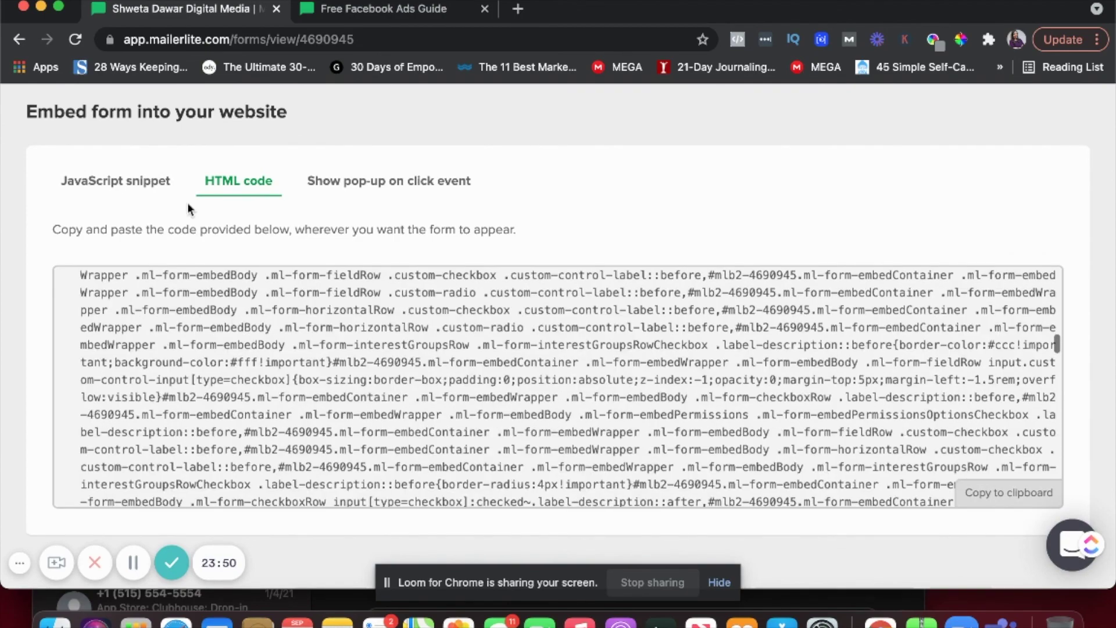